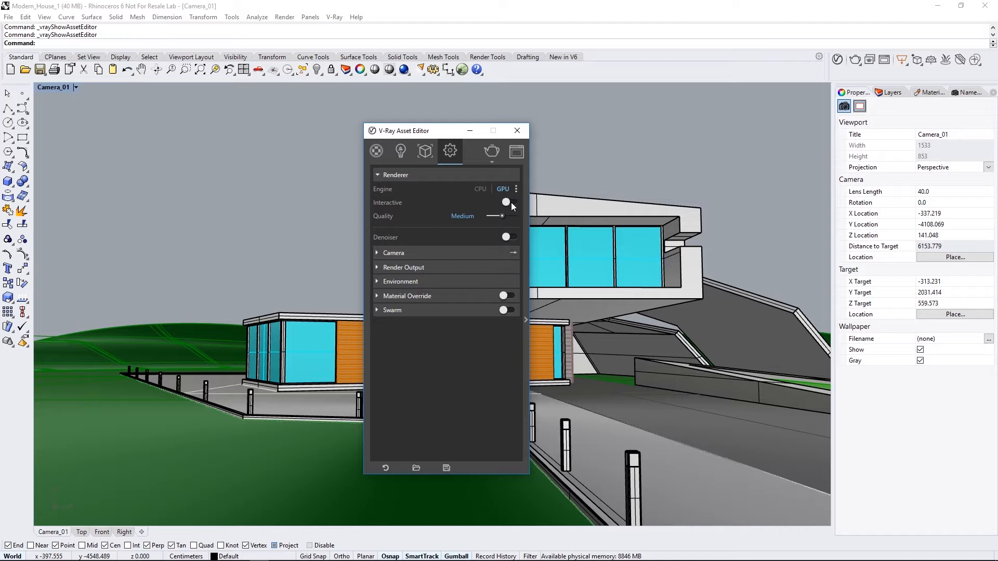
Step: Enable interactive rendering and display the Safe Frame for the render output in the viewport
{"action": "left_click", "coordinate": [508, 202]}
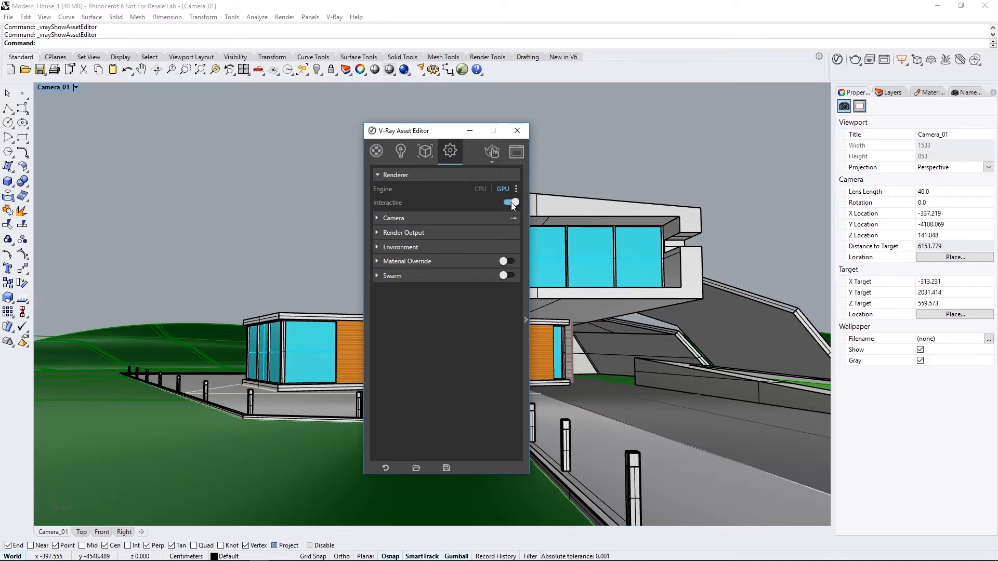
{"action": "left_click", "coordinate": [404, 232]}
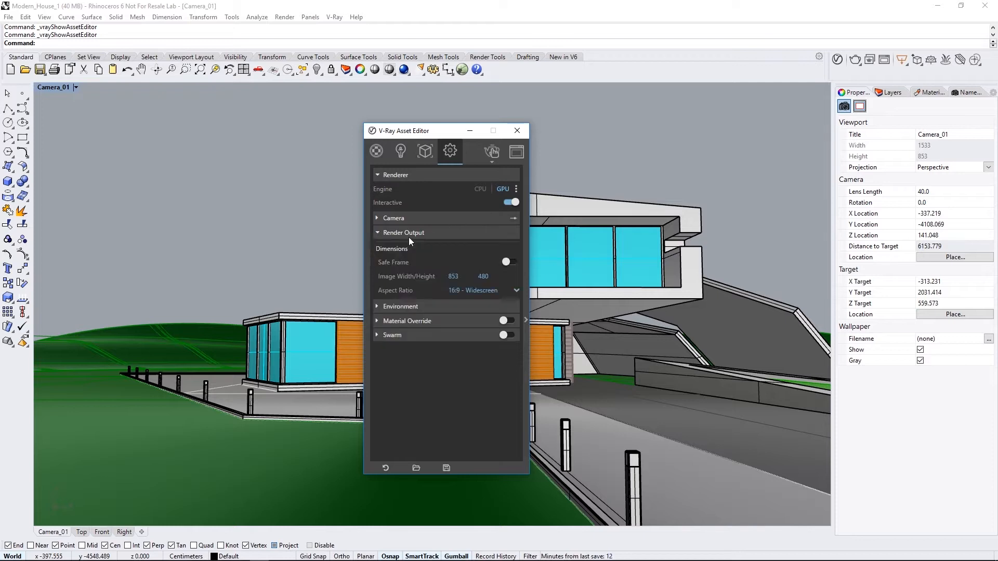
{"action": "left_click", "coordinate": [513, 262]}
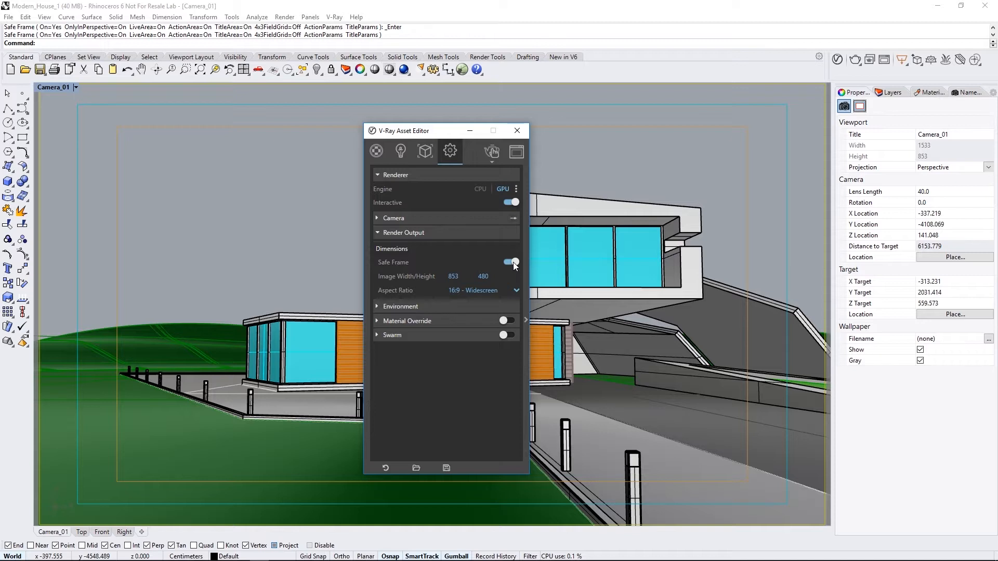
Step: Try the 1:1 Square, 5:4 Landscape and 4:5 Portrait aspect ratios for the render output
{"action": "left_click", "coordinate": [515, 290]}
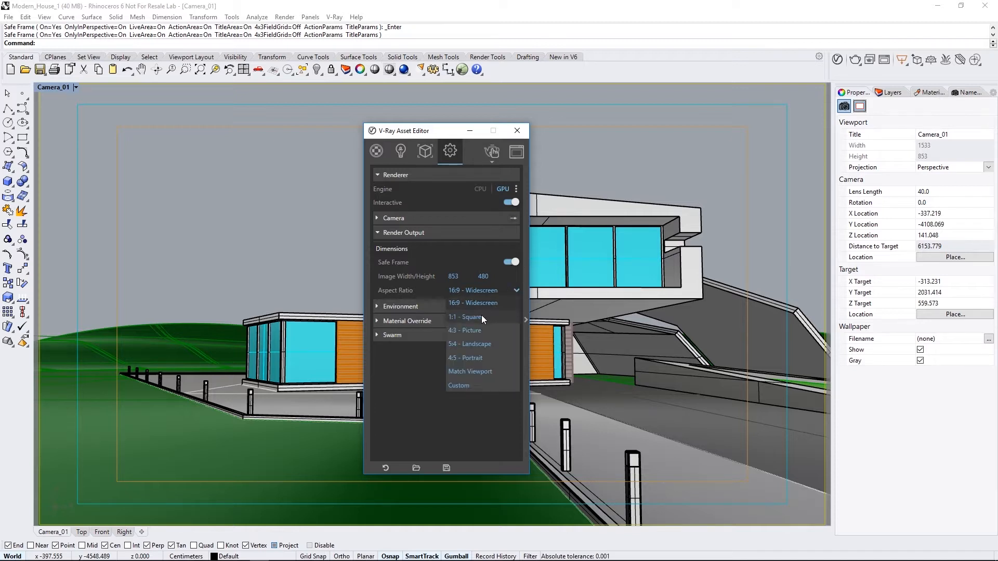
{"action": "left_click", "coordinate": [481, 316]}
{"action": "left_click", "coordinate": [516, 292]}
{"action": "left_click", "coordinate": [491, 342]}
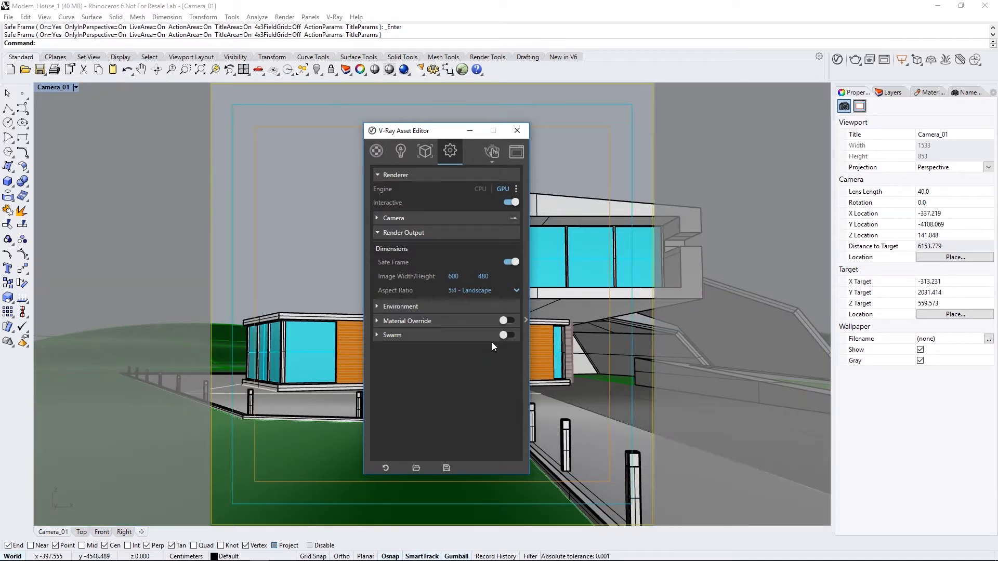
{"action": "left_click", "coordinate": [517, 292]}
{"action": "left_click", "coordinate": [494, 359]}
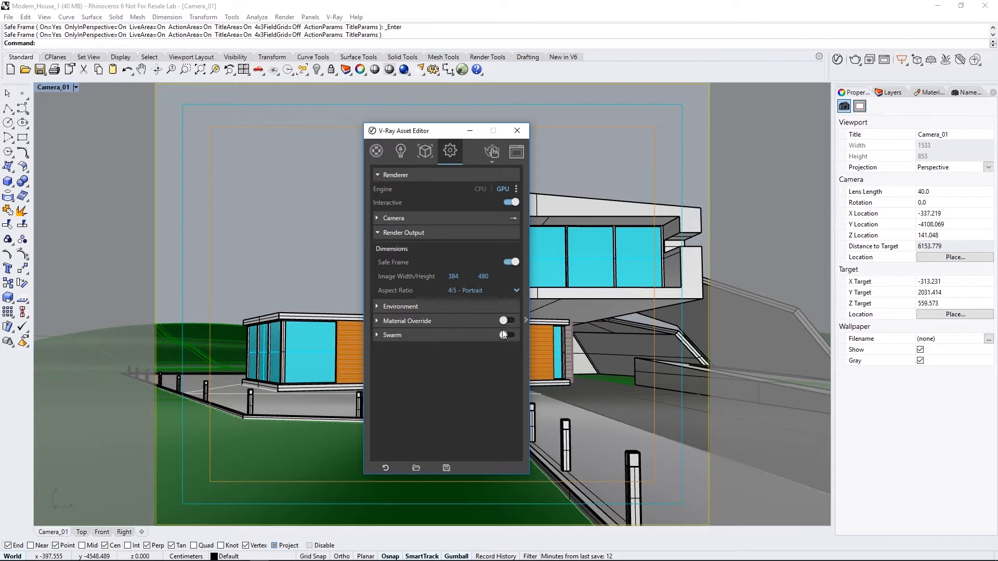
Step: Set a custom render output aspect ratio of 2:1 and an image width of 1000
{"action": "left_click", "coordinate": [516, 291]}
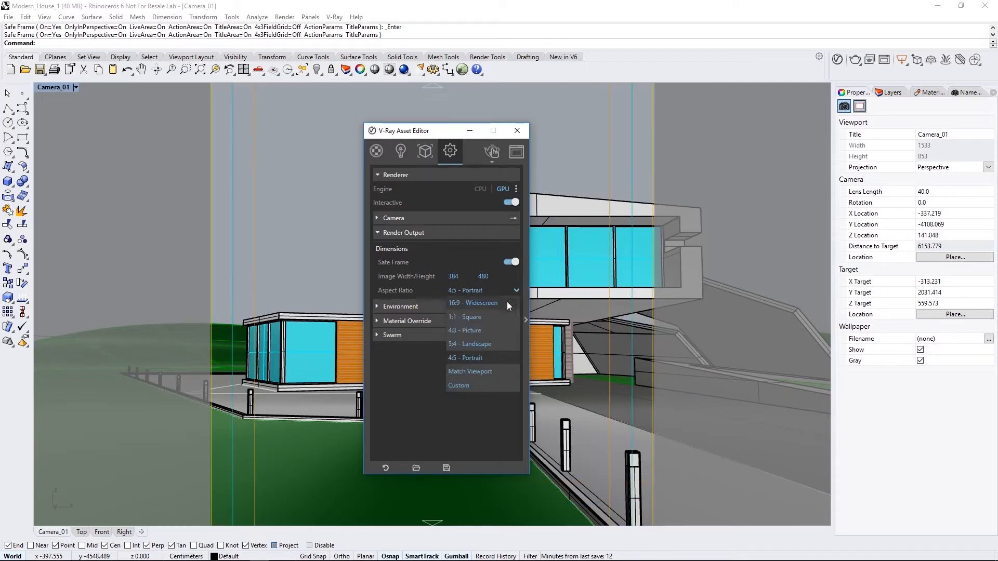
{"action": "left_click", "coordinate": [474, 383]}
{"action": "left_click_drag", "start_coordinate": [472, 309], "coordinate": [438, 307]}
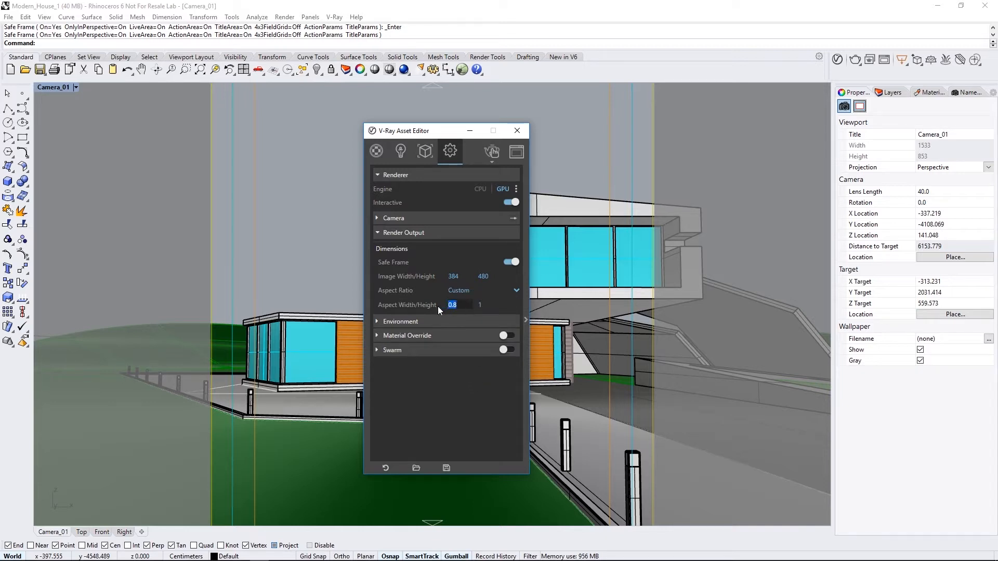
{"action": "type", "text": "2"}
{"action": "key", "text": "Return"}
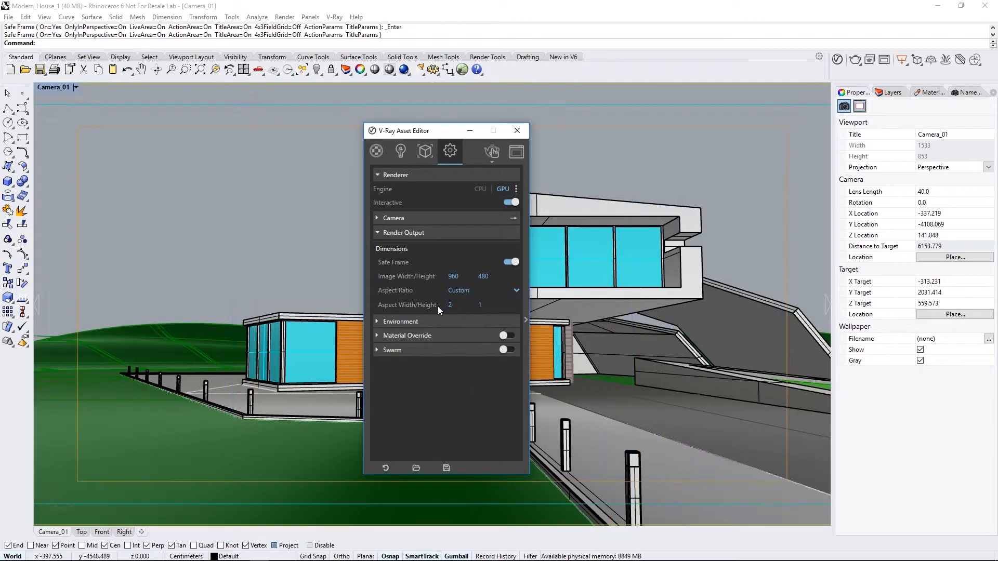
{"action": "left_click_drag", "start_coordinate": [460, 279], "coordinate": [432, 278]}
{"action": "type", "text": "1000"}
{"action": "key", "text": "Return"}
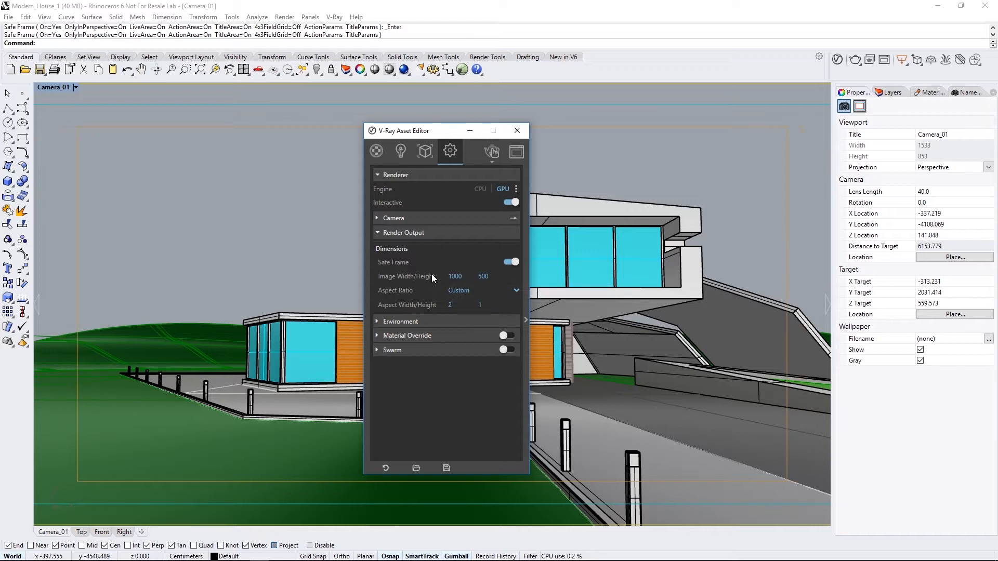
{"action": "left_click", "coordinate": [414, 235]}
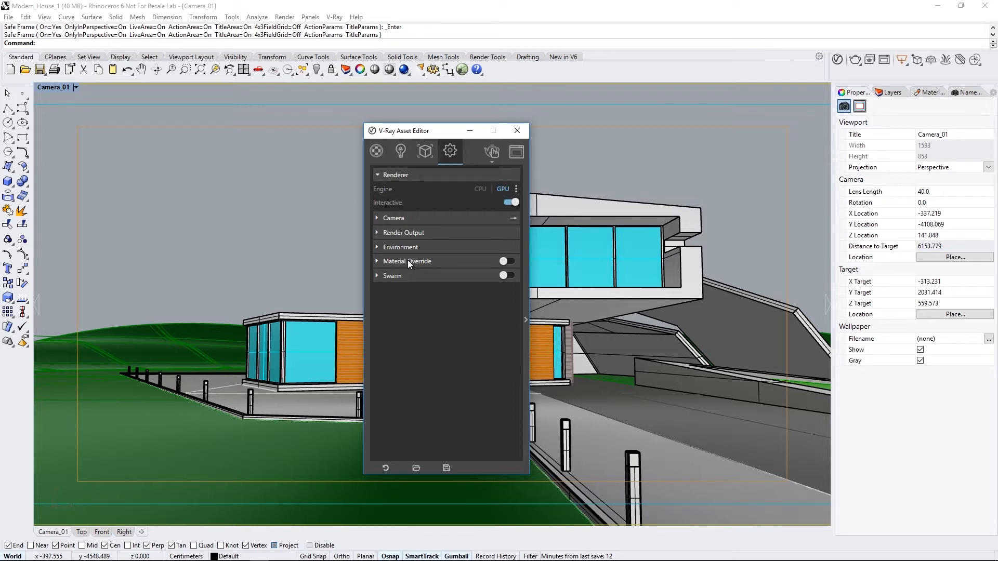
Step: Run the vrayChangeDefaultScene command to view its Studio and ArchVis default scene options
{"action": "left_click", "coordinate": [395, 45]}
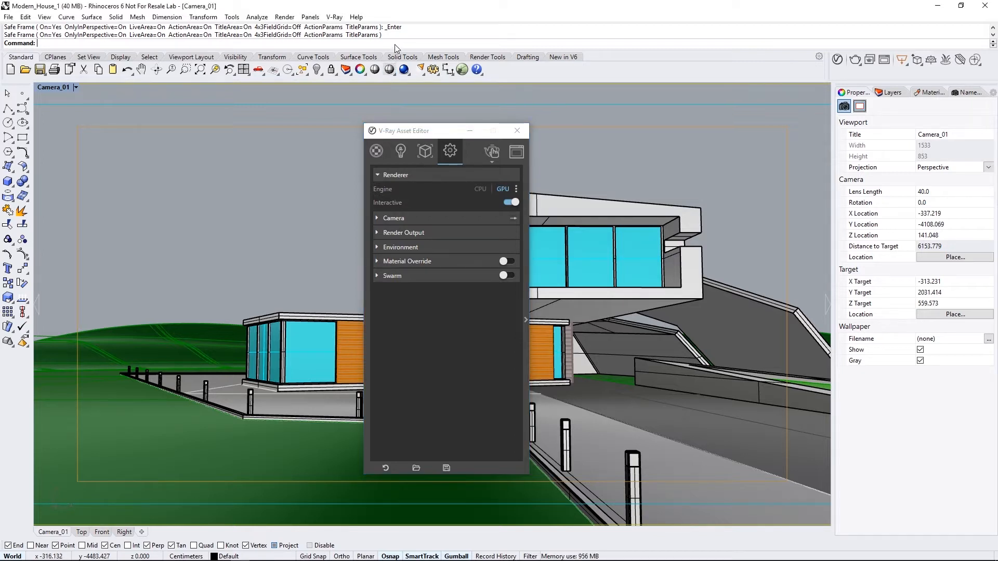
{"action": "type", "text": "vrayApplyMaterial"}
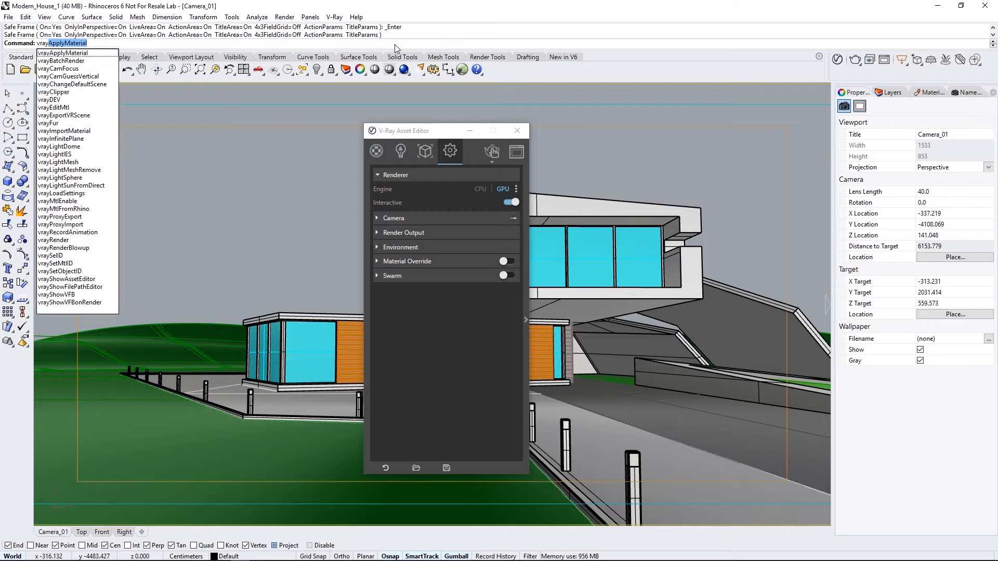
{"action": "left_click", "coordinate": [94, 84]}
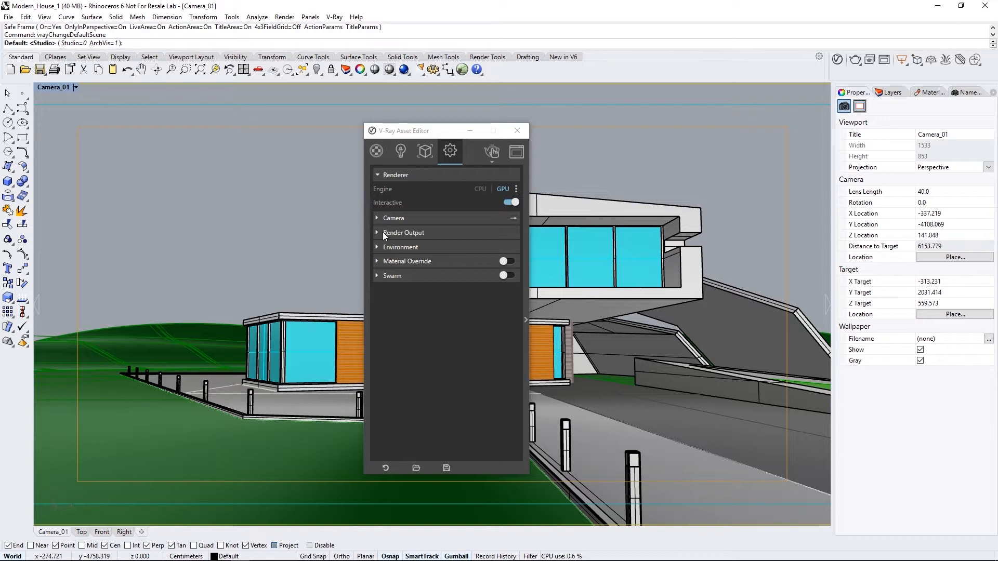
Step: Examine the Sky texture assigned to the environment background and the camera's exposure value
{"action": "left_click", "coordinate": [388, 248]}
{"action": "left_click", "coordinate": [500, 262]}
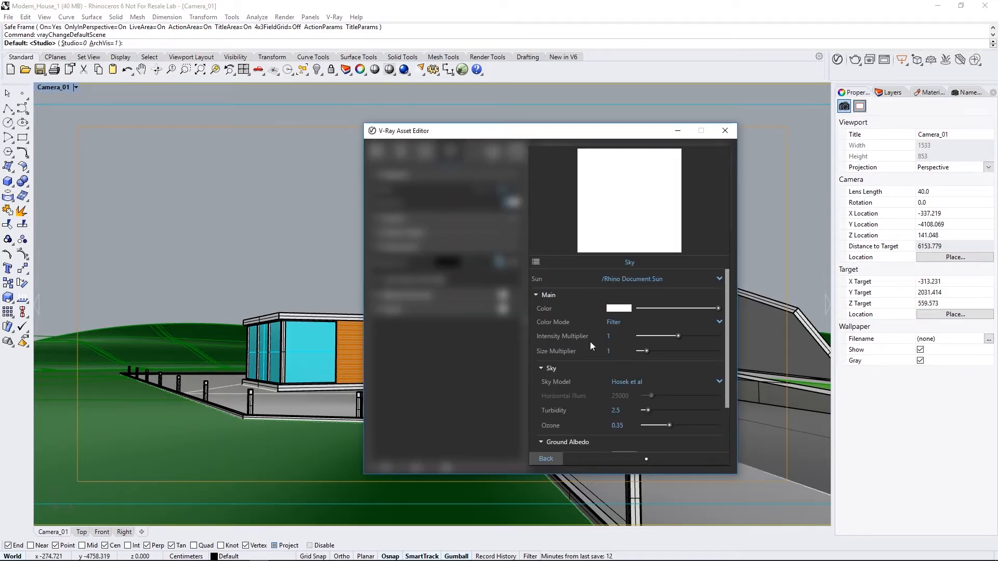
{"action": "left_click", "coordinate": [556, 456]}
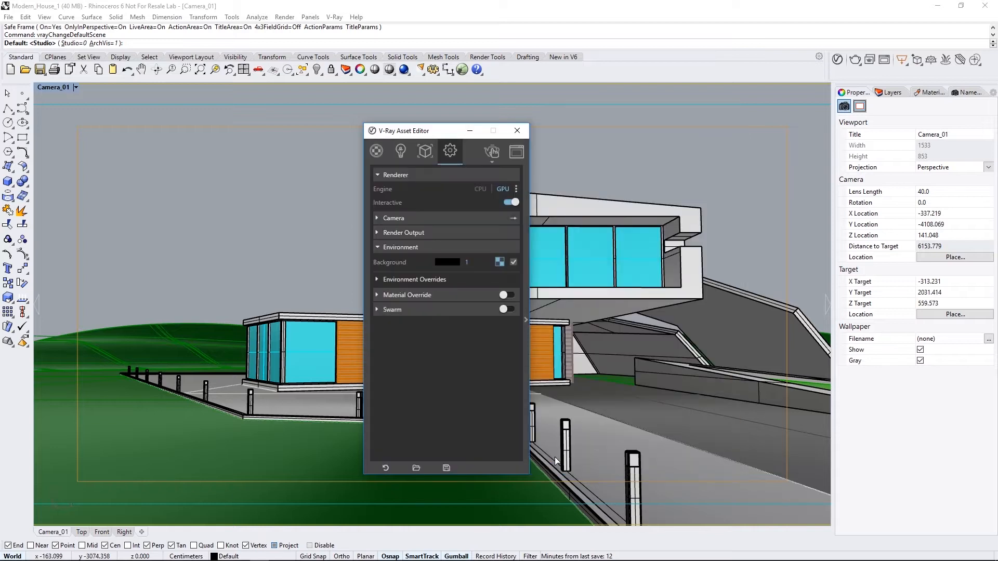
{"action": "left_click", "coordinate": [397, 217]}
{"action": "left_click", "coordinate": [466, 277]}
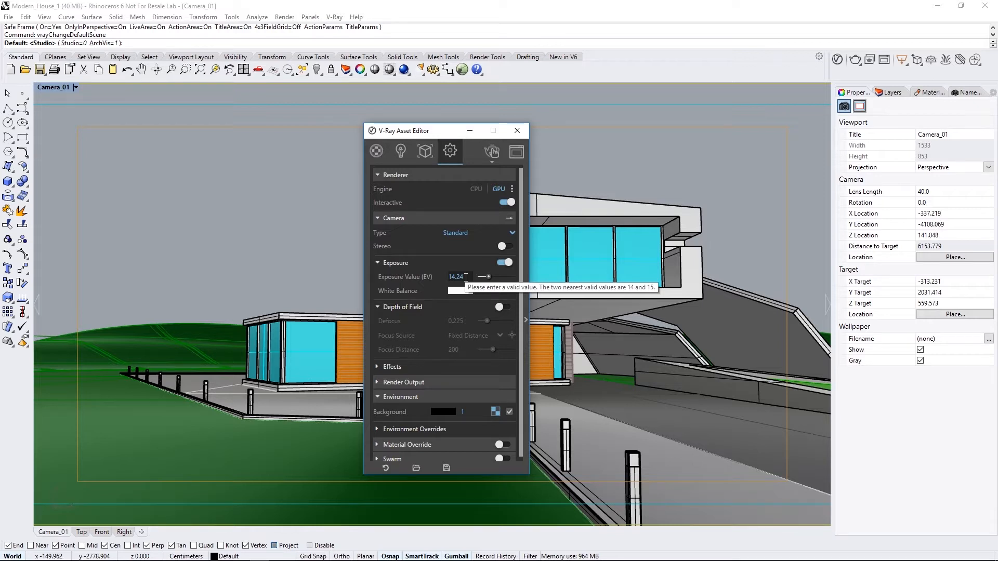
{"action": "left_click", "coordinate": [398, 217]}
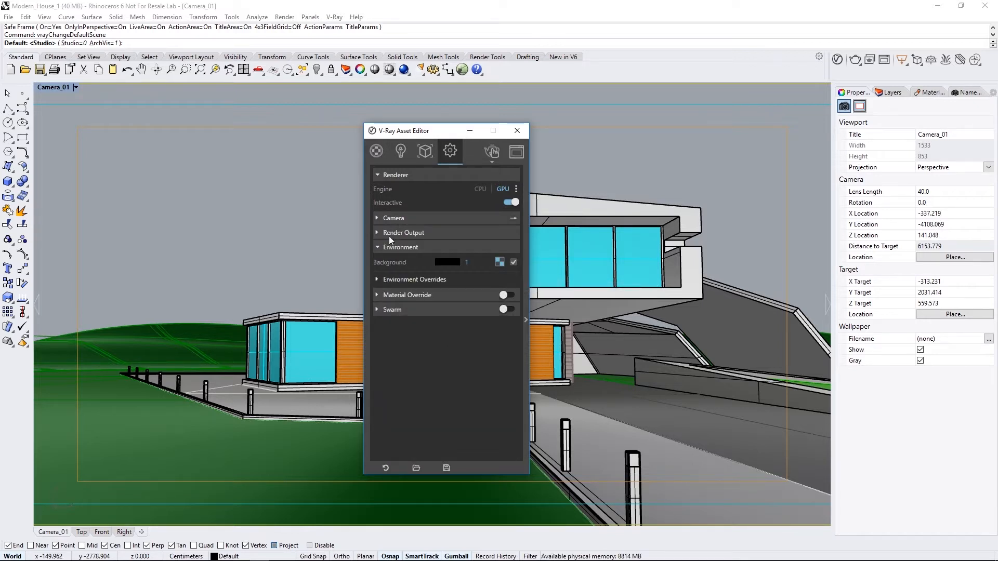
{"action": "left_click", "coordinate": [389, 248]}
Step: Turn on Material Override, keeping the plain override color with no override material
{"action": "left_click", "coordinate": [511, 261]}
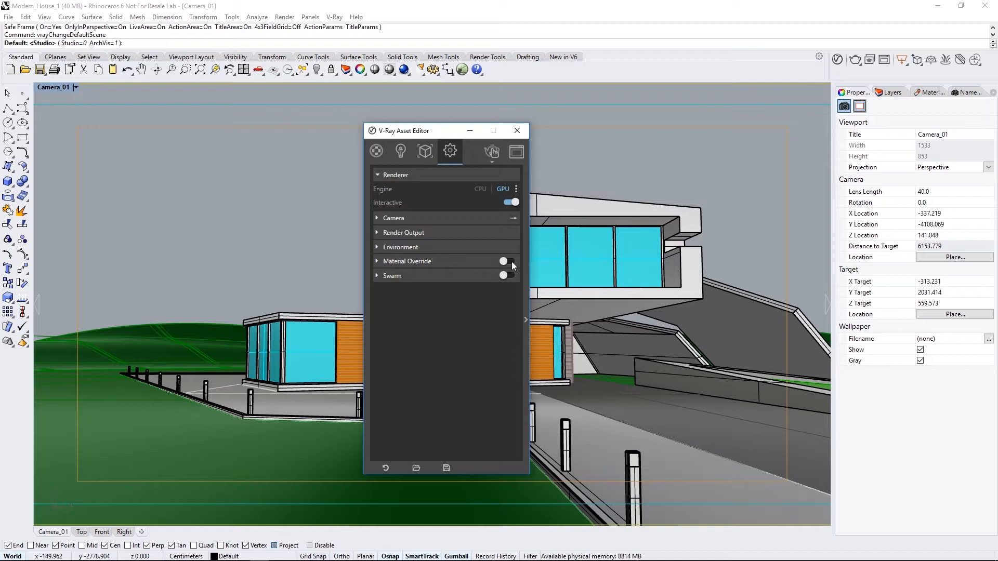
{"action": "left_click", "coordinate": [485, 263]}
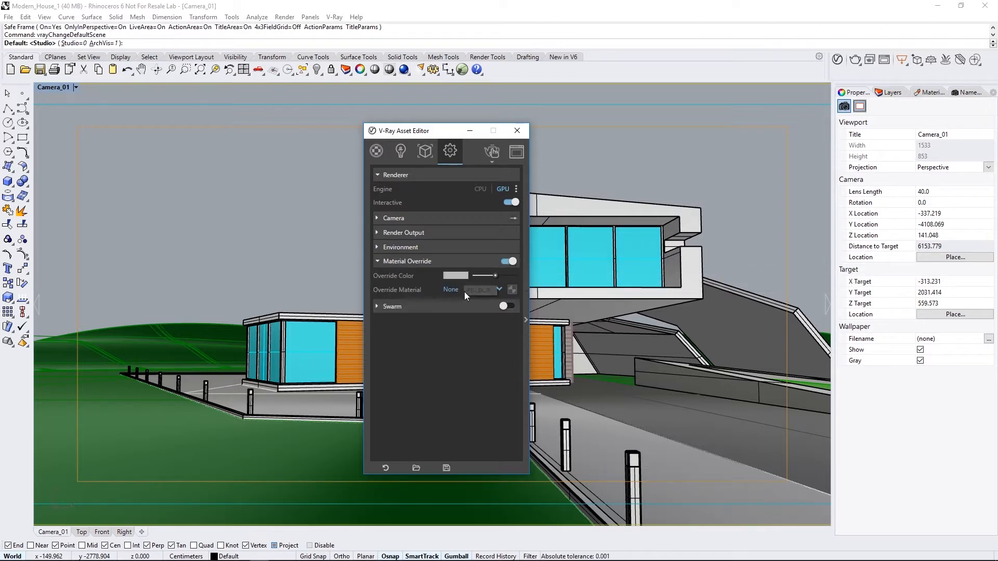
{"action": "left_click", "coordinate": [443, 266]}
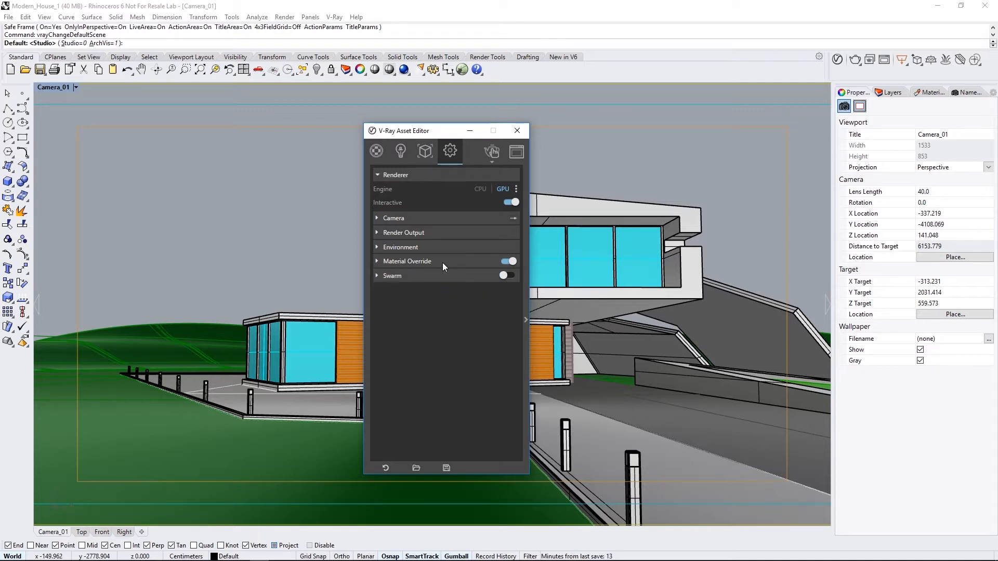
Step: Start the interactive render and move the Asset Editor beside the frame buffer so both are visible
{"action": "left_click", "coordinate": [495, 155]}
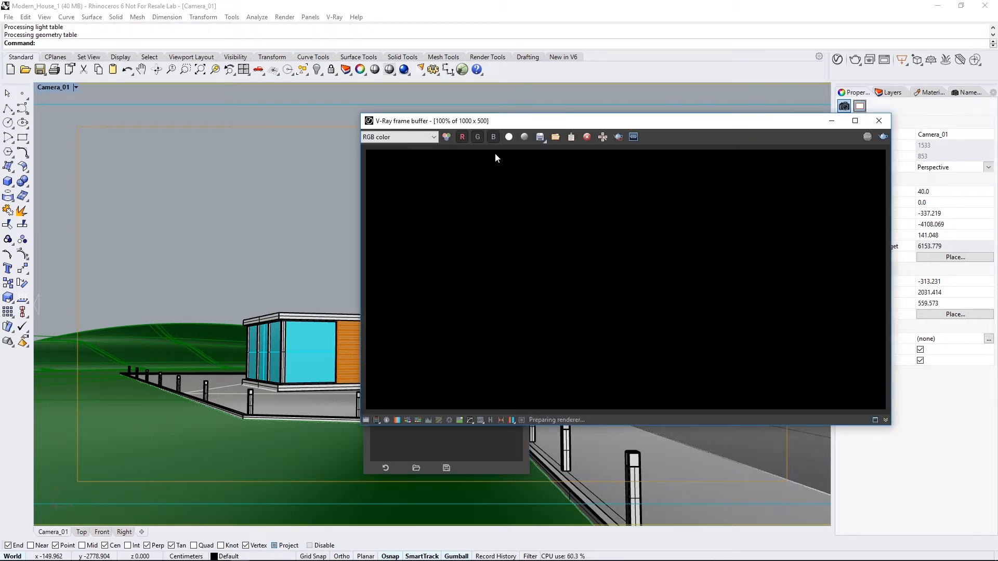
{"action": "left_click", "coordinate": [476, 442]}
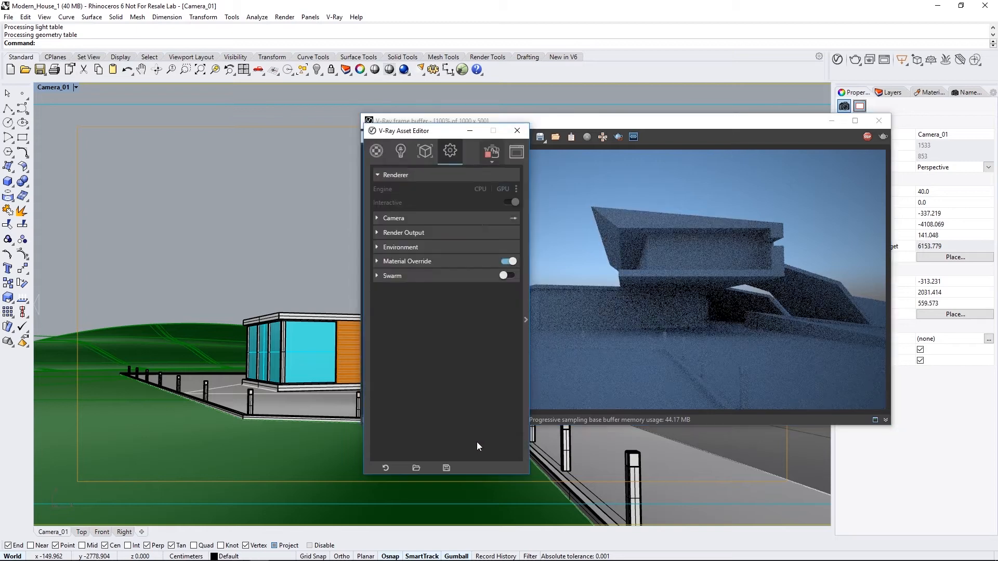
{"action": "left_click_drag", "start_coordinate": [444, 138], "coordinate": [270, 127]}
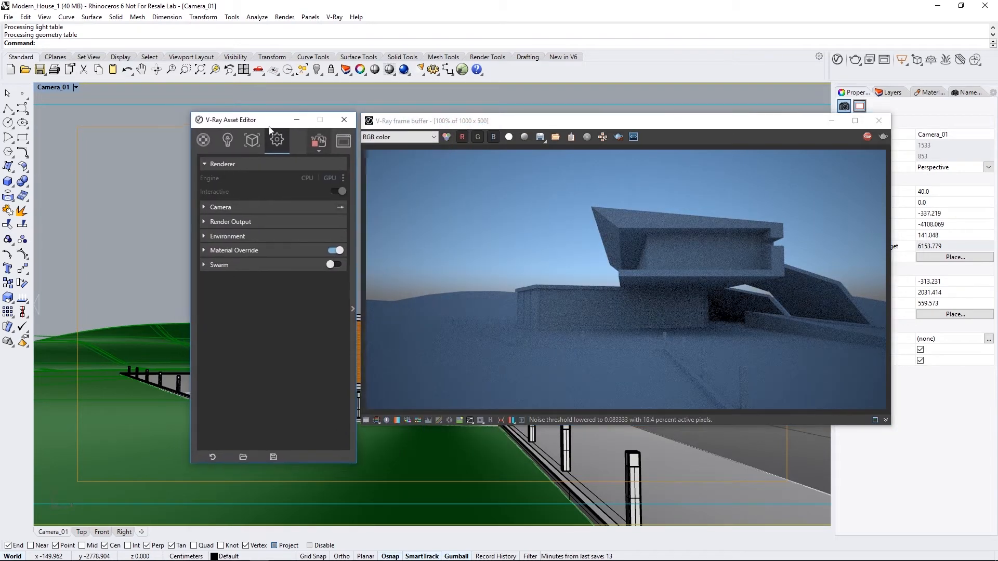
Step: Turn on the Rhino Document Sun in the scene's lights and return to the render settings
{"action": "left_click", "coordinate": [228, 140]}
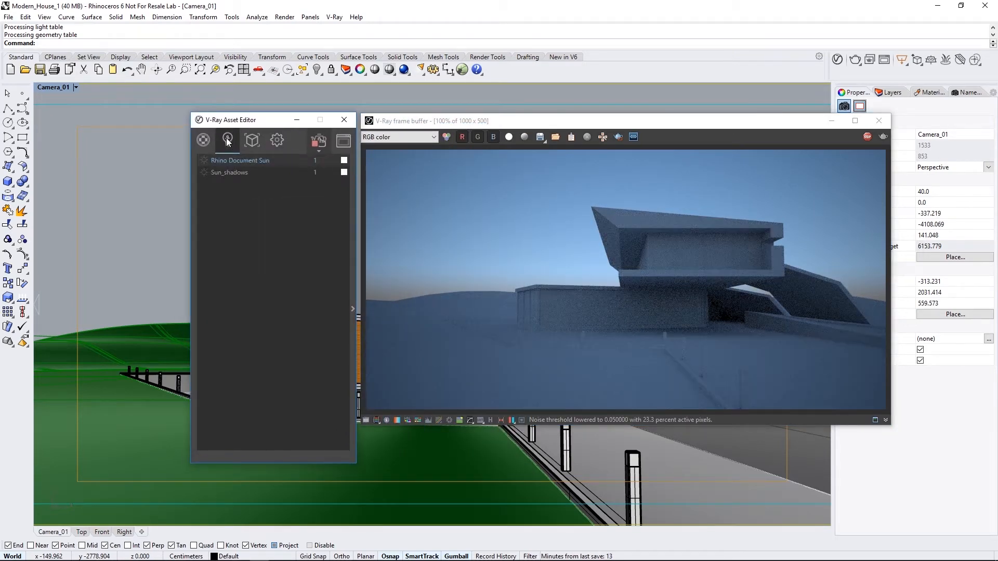
{"action": "left_click", "coordinate": [205, 161]}
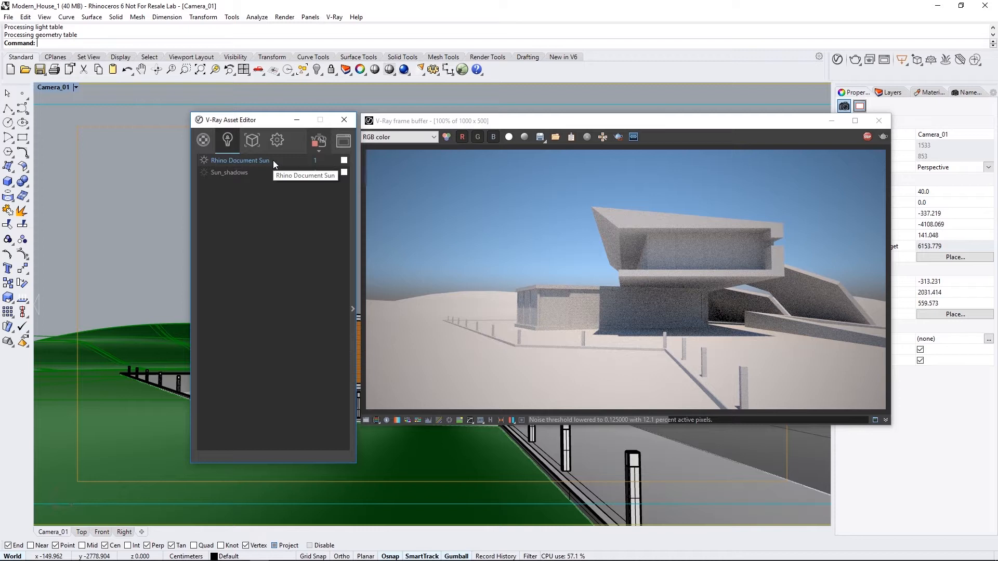
{"action": "left_click", "coordinate": [277, 142]}
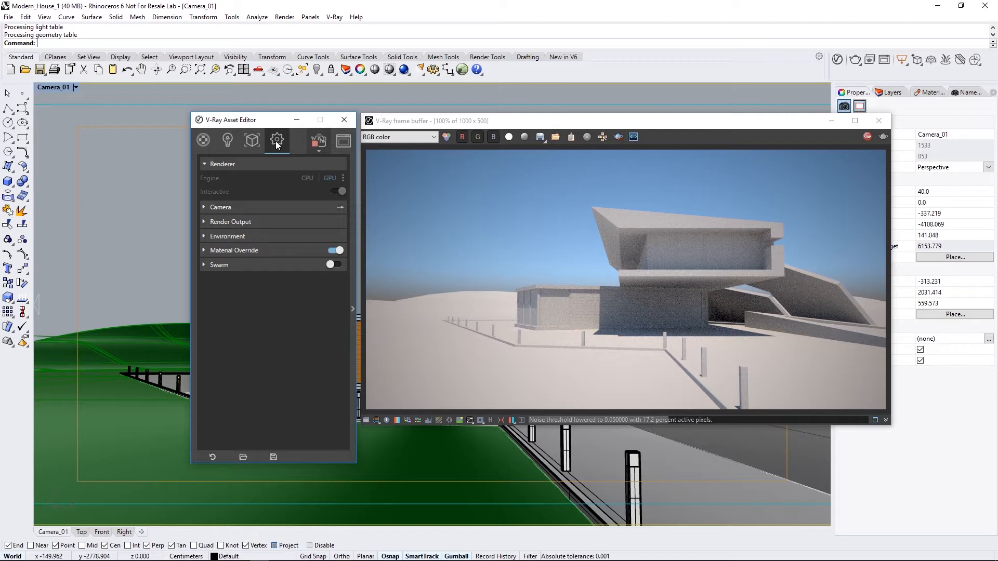
Step: Import the Tree_A.vrmesh proxy and place it in the Top viewport, just outside the roof's upper-left corner
{"action": "left_click", "coordinate": [922, 65]}
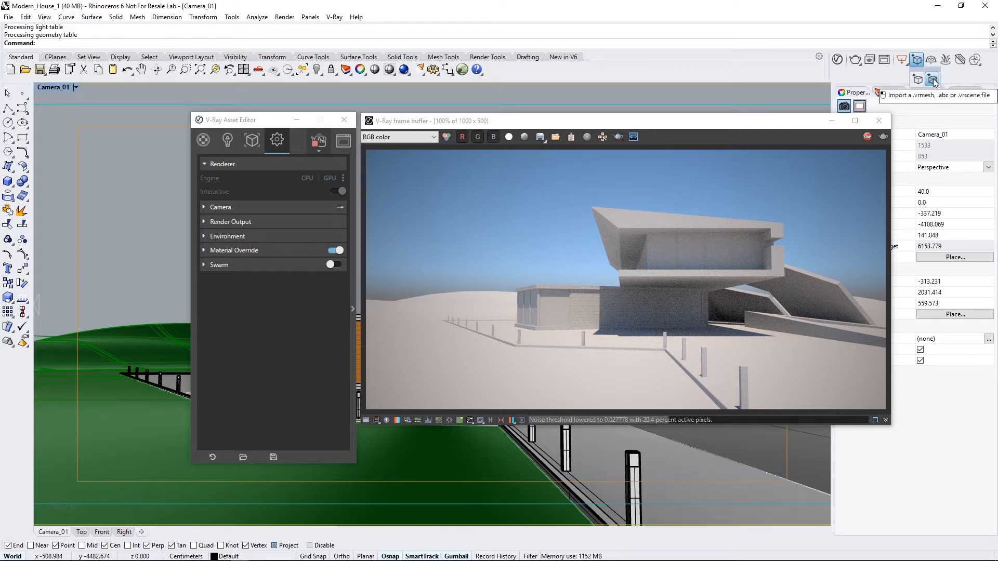
{"action": "left_click", "coordinate": [933, 79]}
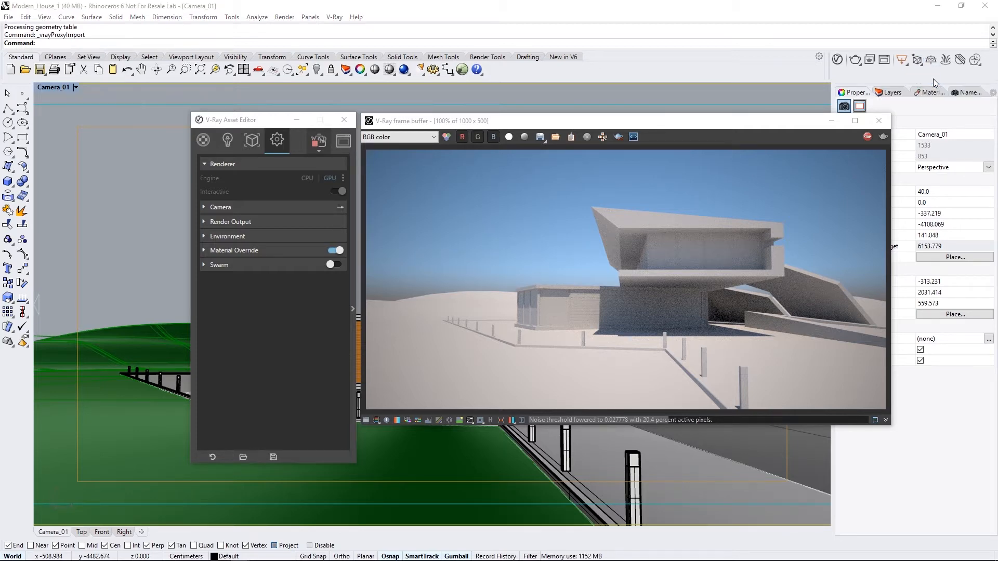
{"action": "left_click", "coordinate": [439, 179]}
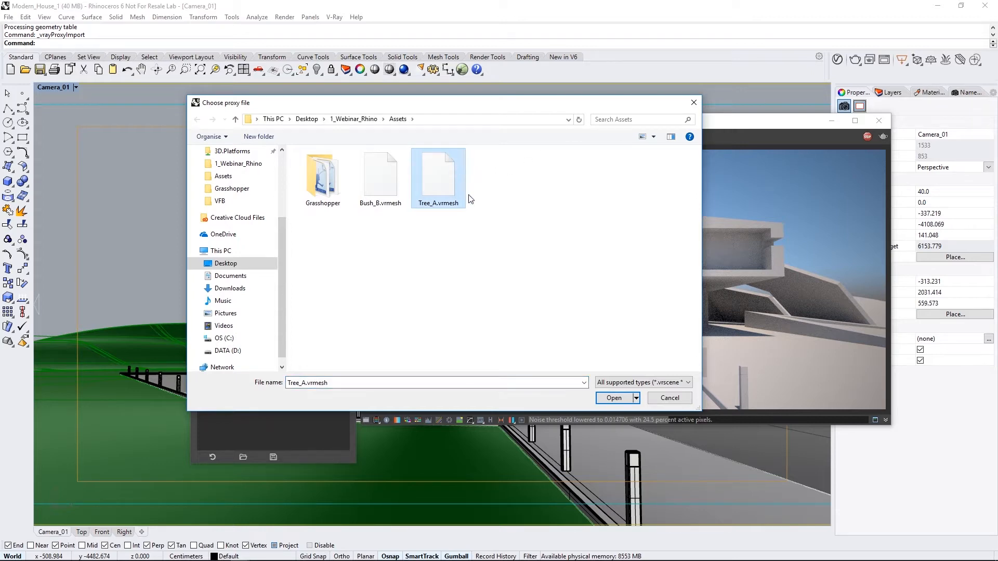
{"action": "left_click", "coordinate": [613, 398]}
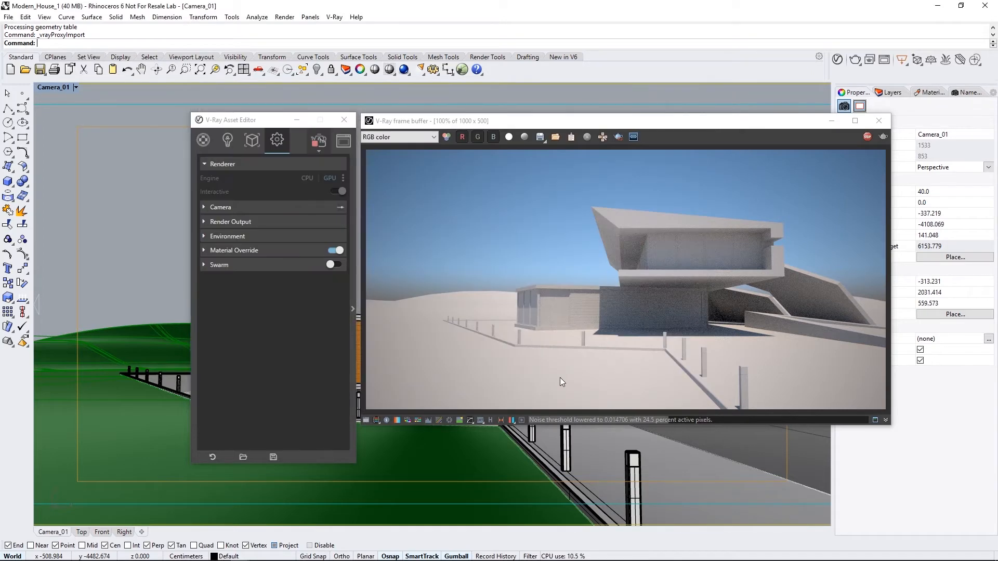
{"action": "double_click", "coordinate": [53, 87]}
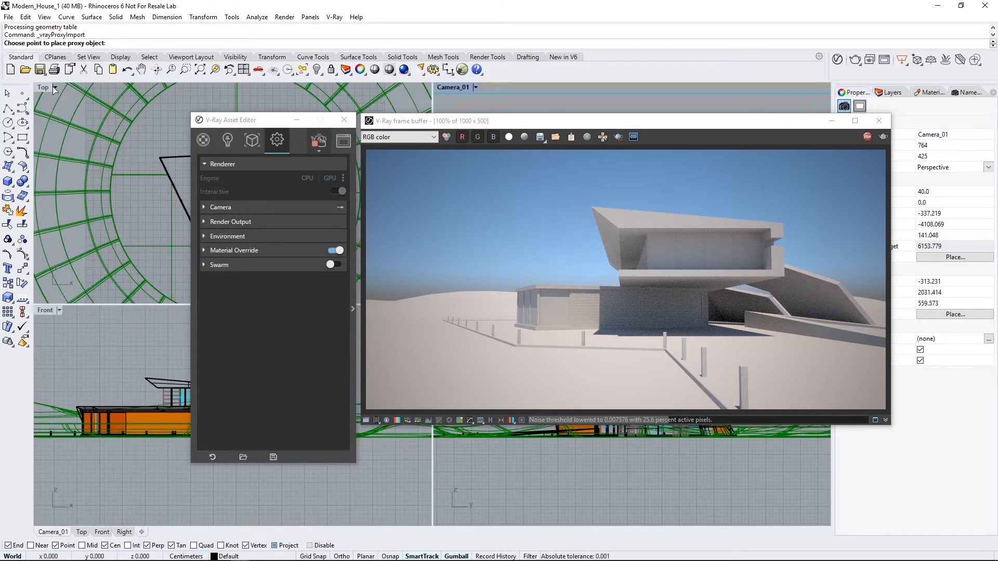
{"action": "left_click", "coordinate": [54, 88]}
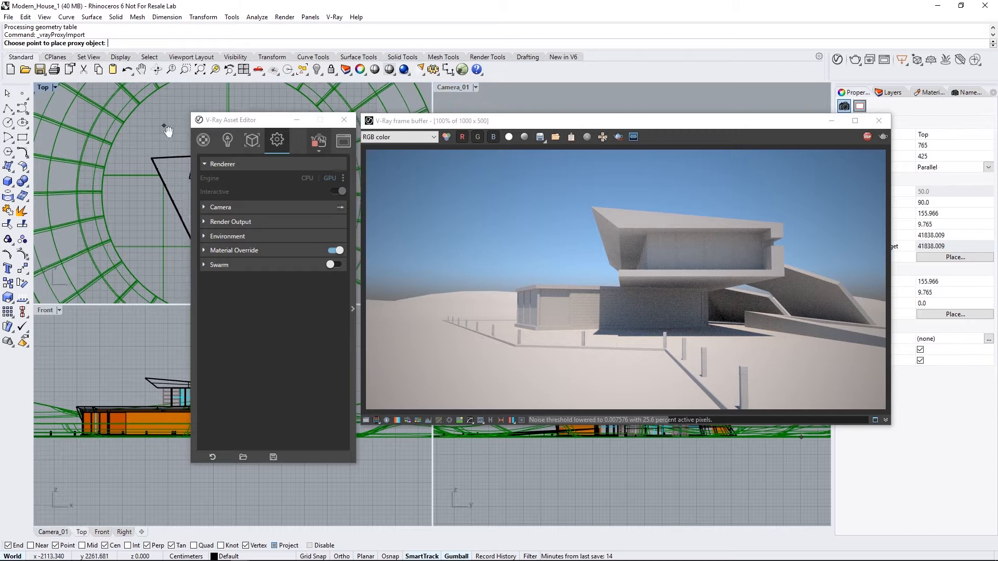
{"action": "scroll", "coordinate": [113, 184], "scroll_direction": "up", "scroll_amount": 5}
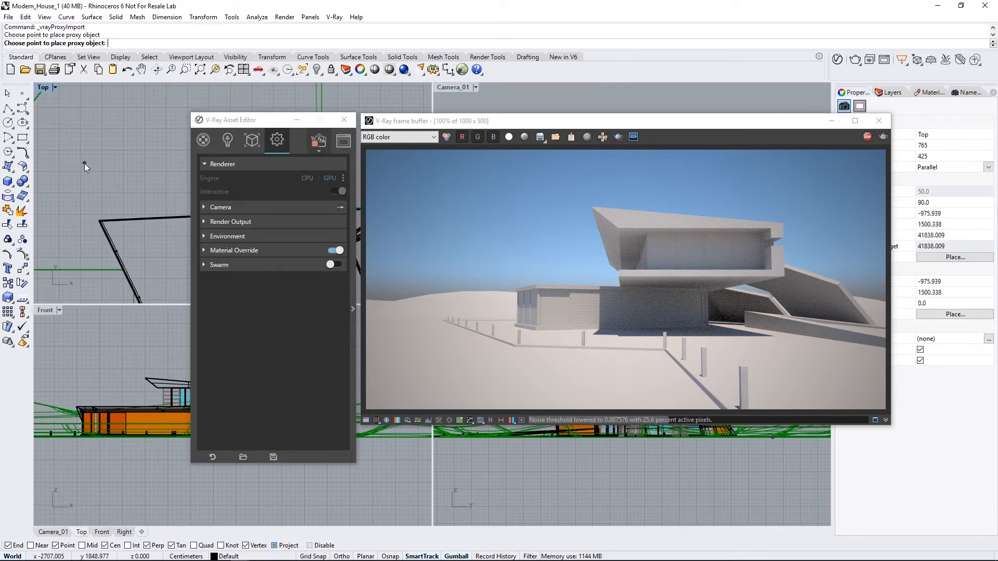
{"action": "left_click", "coordinate": [120, 195]}
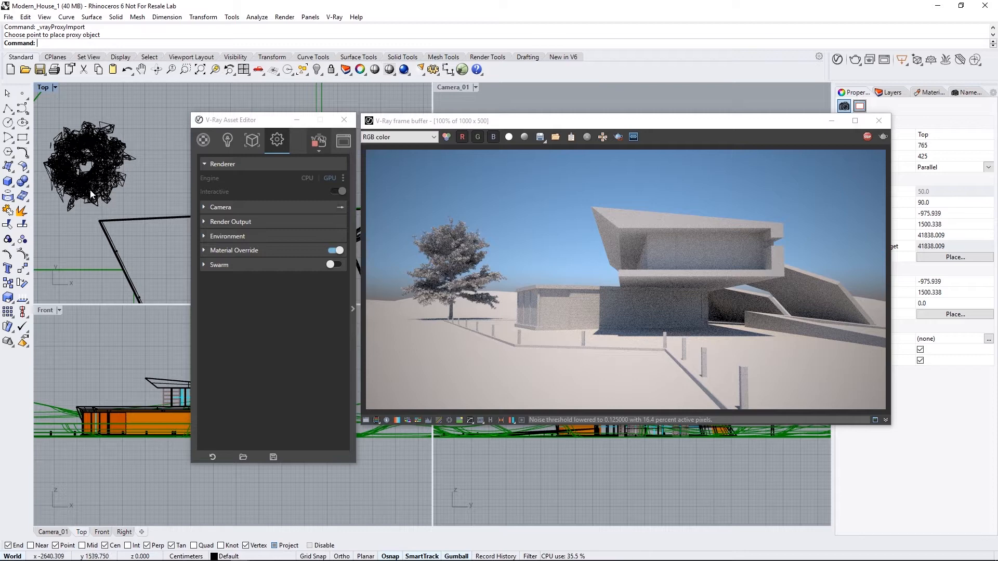
Step: Duplicate the tree proxy twice in the Top viewport, one copy up and to the right of the original, the other down and to the left
{"action": "left_click", "coordinate": [90, 166]}
{"action": "scroll", "coordinate": [104, 167], "scroll_direction": "down", "scroll_amount": 3}
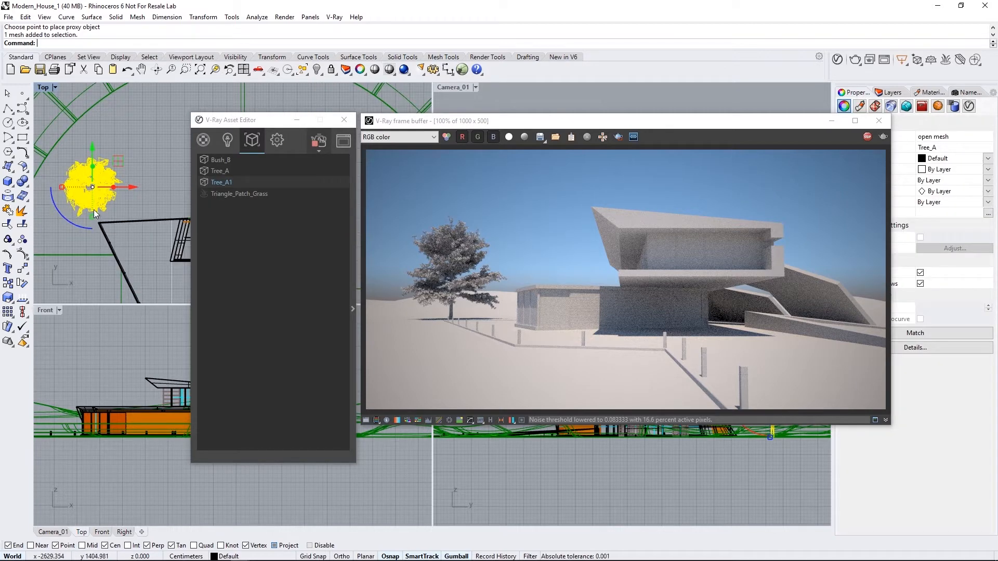
{"action": "left_click_drag", "start_coordinate": [120, 165], "coordinate": [163, 123], "text": "alt"}
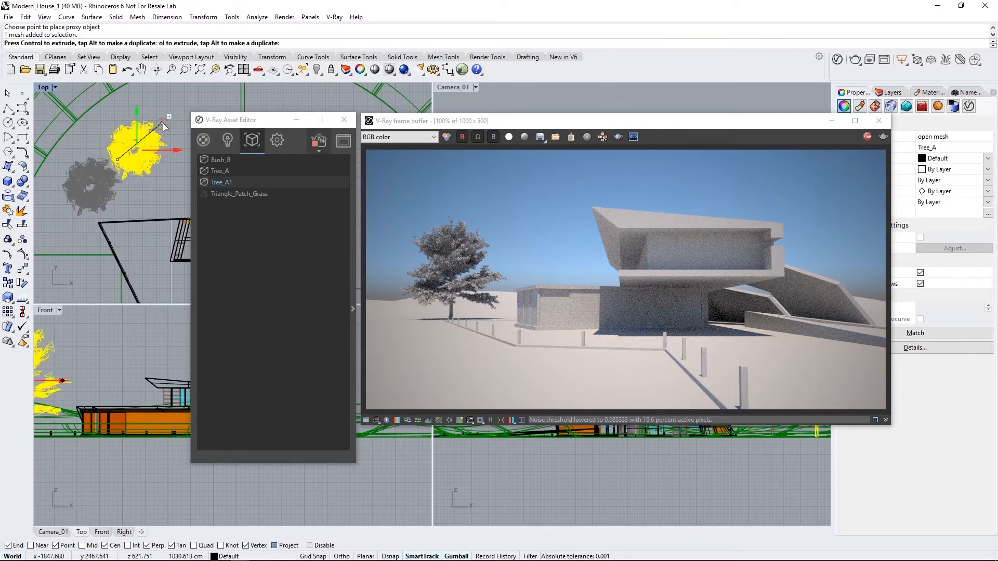
{"action": "right_click_drag", "start_coordinate": [83, 218], "coordinate": [125, 192]}
{"action": "left_click", "coordinate": [119, 171]}
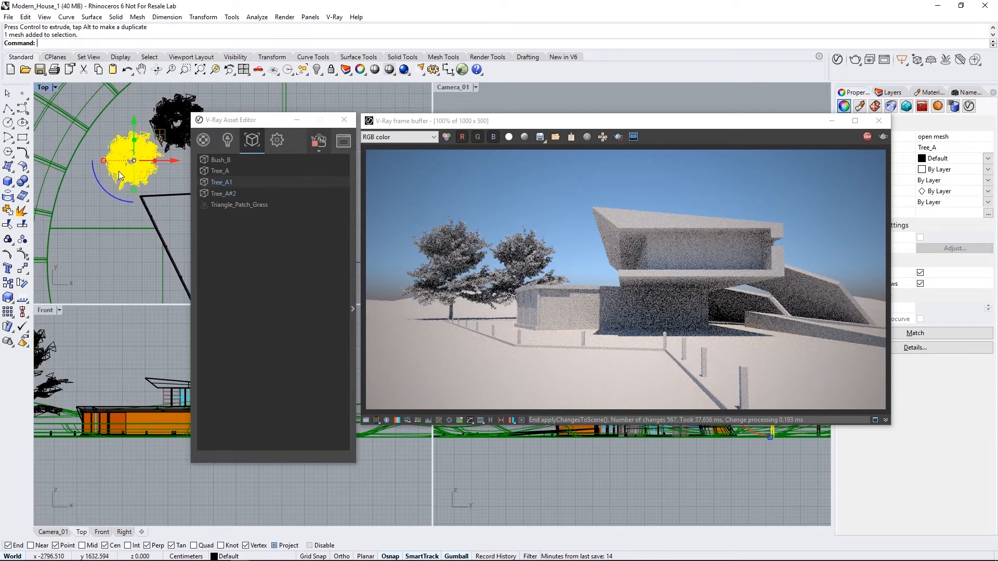
{"action": "left_click_drag", "start_coordinate": [161, 136], "coordinate": [132, 191]}
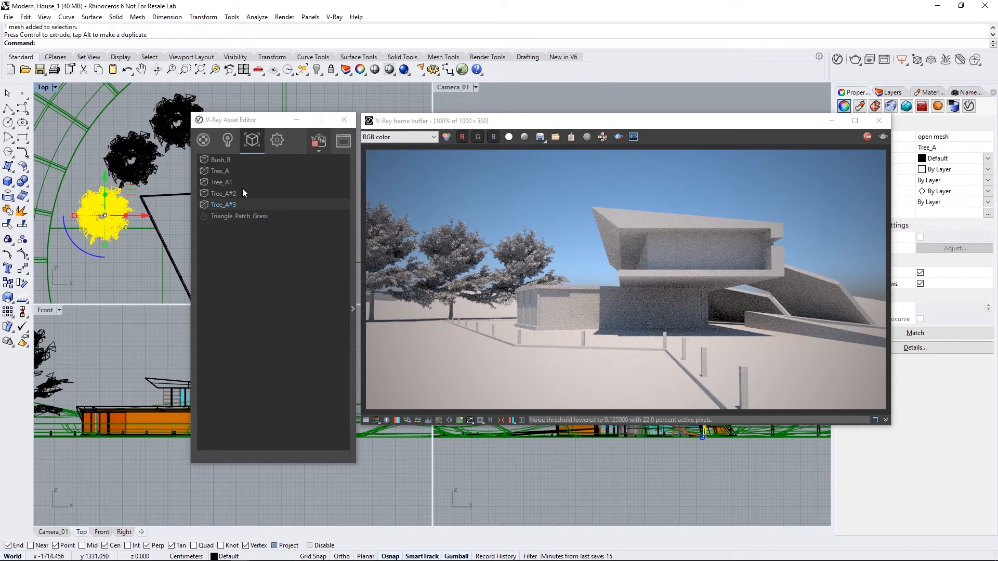
Step: Delete the duplicated proxies Tree_A#3 and Tree_A#2 from the geometry assets, keeping Tree_A1
{"action": "left_click", "coordinate": [919, 63]}
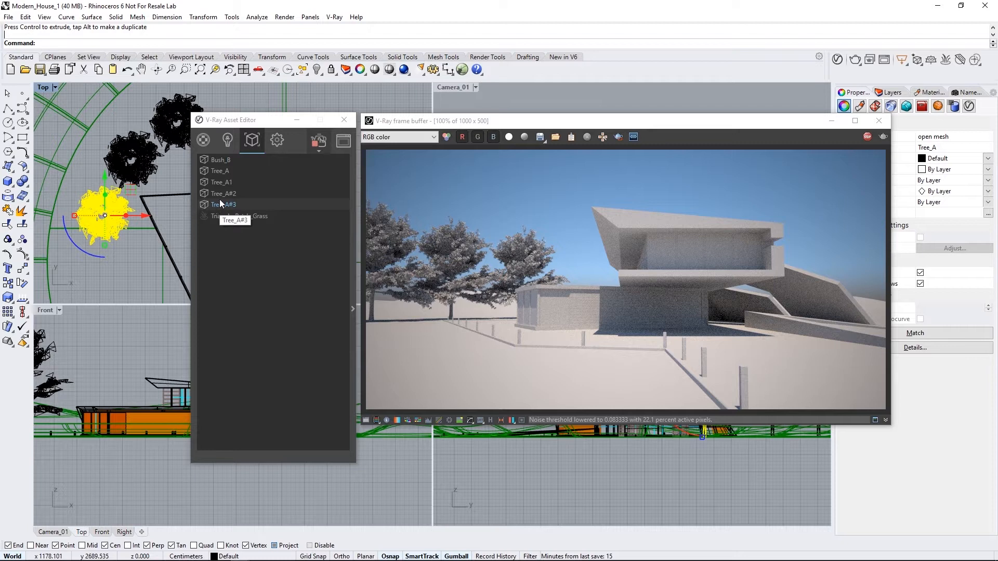
{"action": "left_click", "coordinate": [220, 194]}
{"action": "left_click", "coordinate": [220, 183]}
{"action": "left_click", "coordinate": [219, 204]}
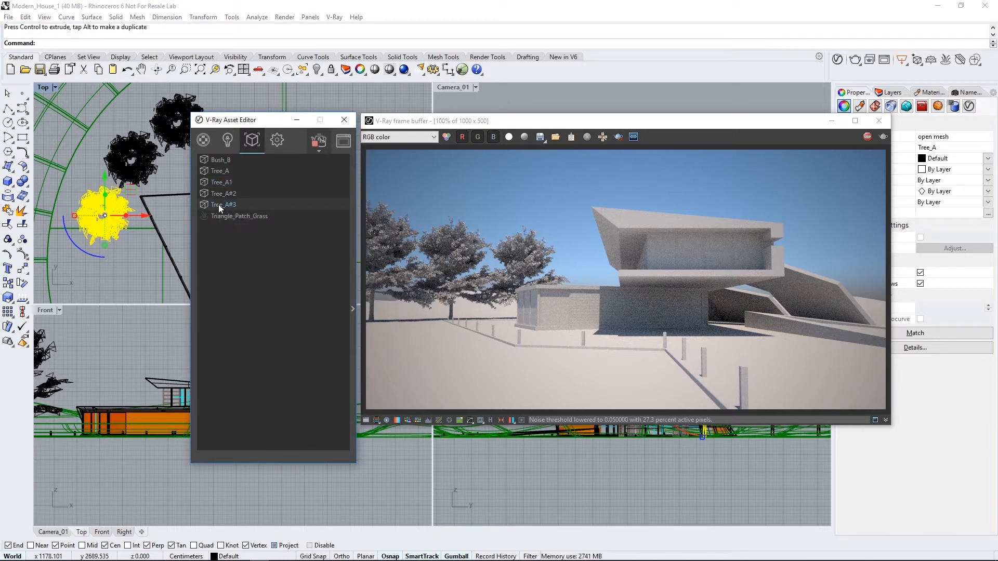
{"action": "right_click", "coordinate": [219, 204]}
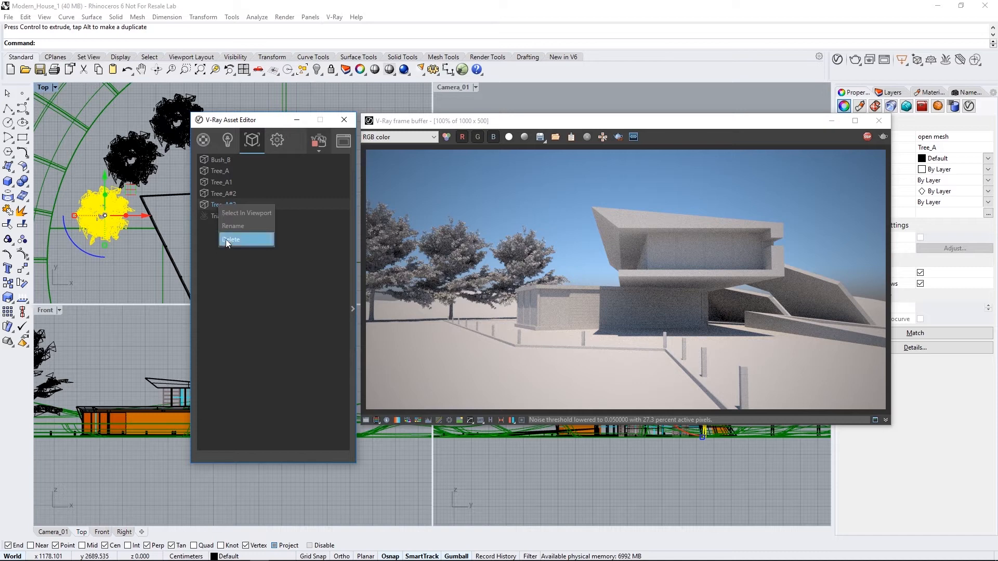
{"action": "left_click", "coordinate": [225, 239]}
{"action": "left_click", "coordinate": [222, 196]}
{"action": "right_click", "coordinate": [221, 195]}
{"action": "left_click", "coordinate": [234, 230]}
{"action": "left_click", "coordinate": [219, 183]}
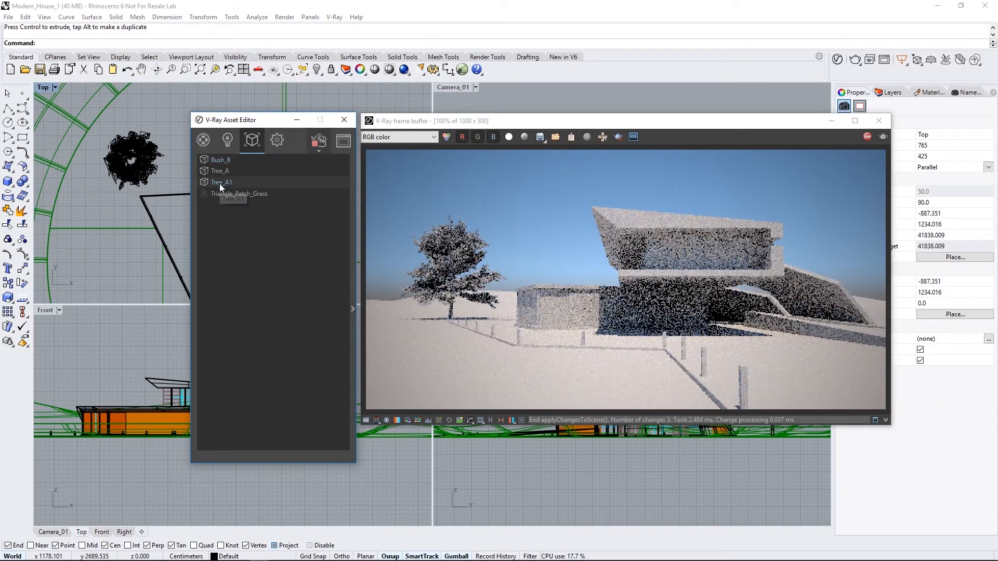
Step: Turn the remaining tree proxy into a block named Proxy, with its base point at the tree's center
{"action": "left_click", "coordinate": [134, 163]}
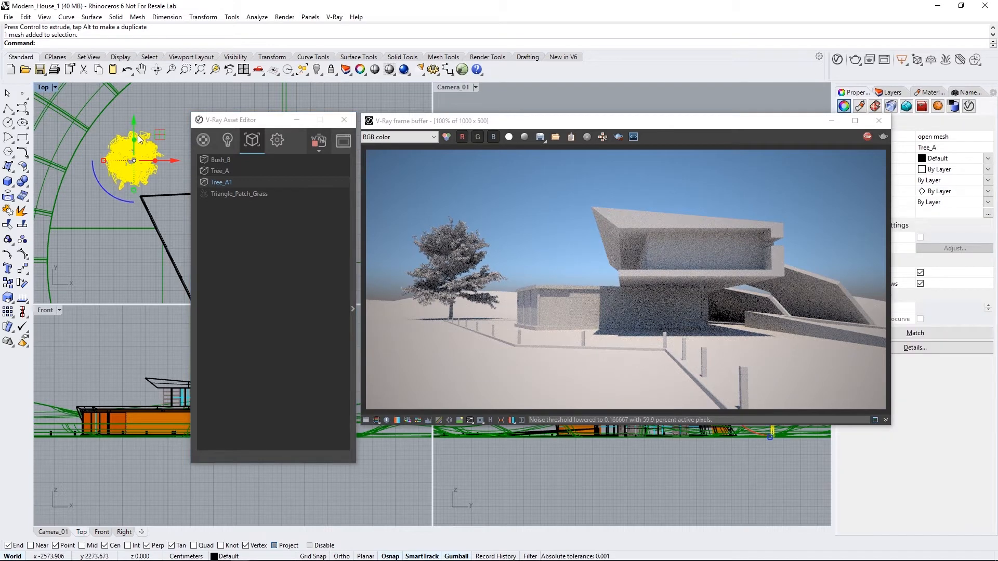
{"action": "type", "text": "Blcok"}
{"action": "key", "text": "Return"}
{"action": "type", "text": "Block"}
{"action": "key", "text": "Return"}
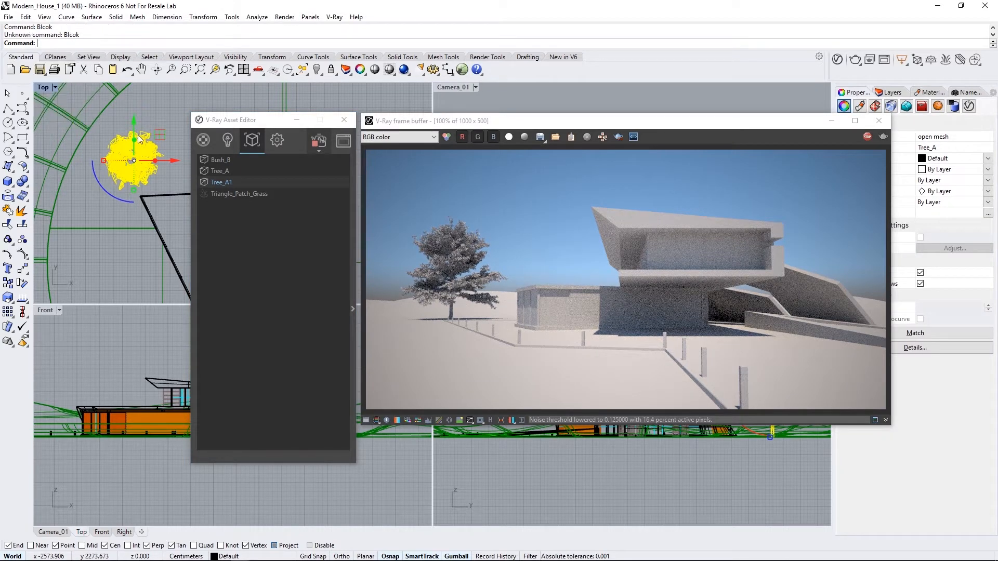
{"action": "left_click", "coordinate": [133, 163]}
{"action": "type", "text": "P"}
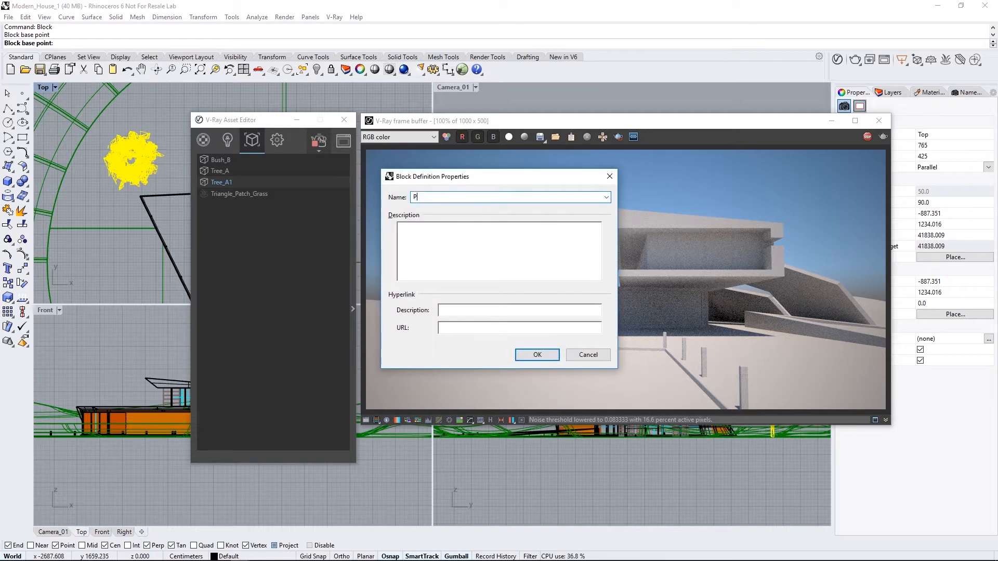
{"action": "type", "text": "roxy"}
{"action": "key", "text": "Return"}
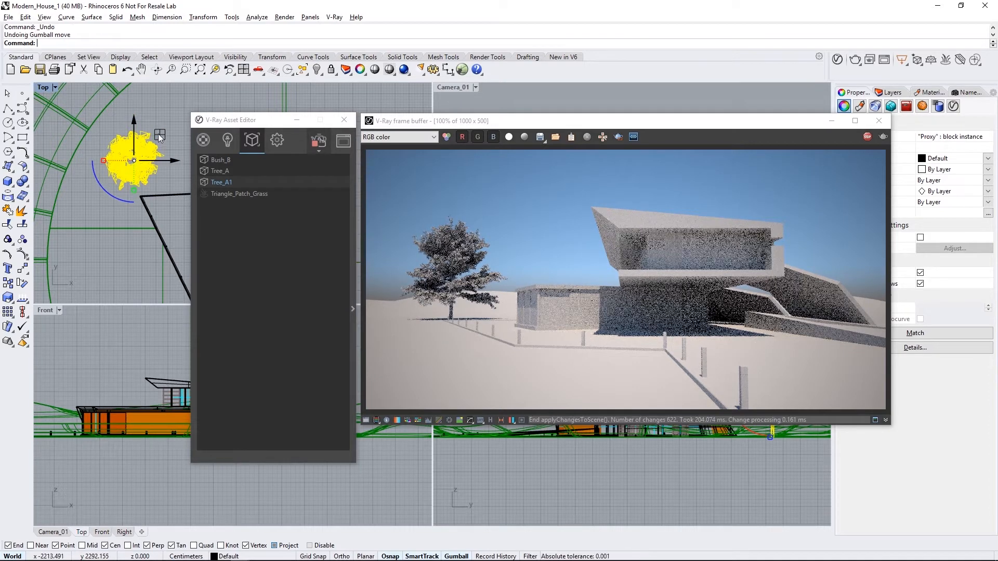
Step: Make two copies of the Proxy block below the original in the Top viewport and move the frame buffer clear of the camera view
{"action": "left_click_drag", "start_coordinate": [158, 134], "coordinate": [164, 230], "text": "alt"}
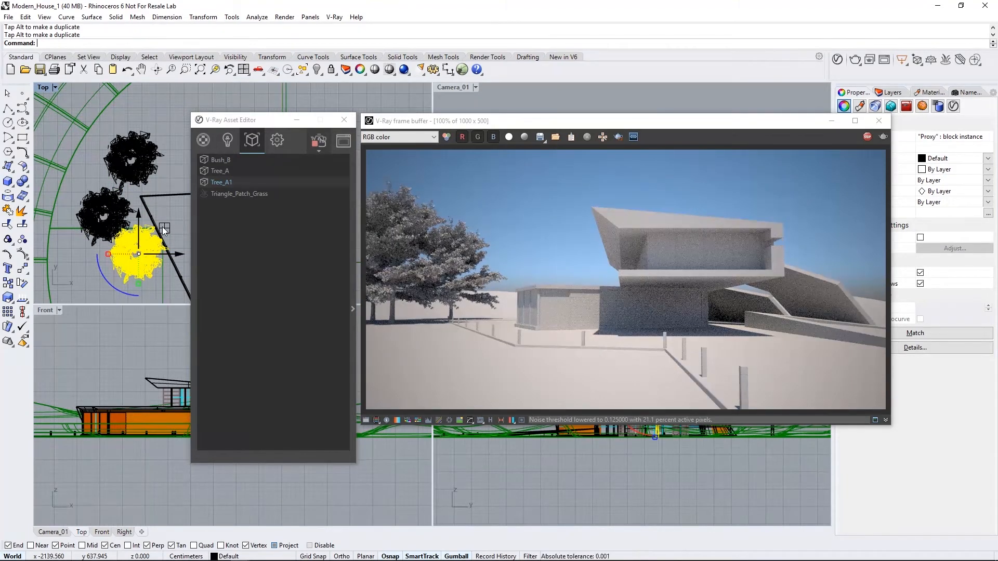
{"action": "left_click_drag", "start_coordinate": [414, 123], "coordinate": [427, 230]}
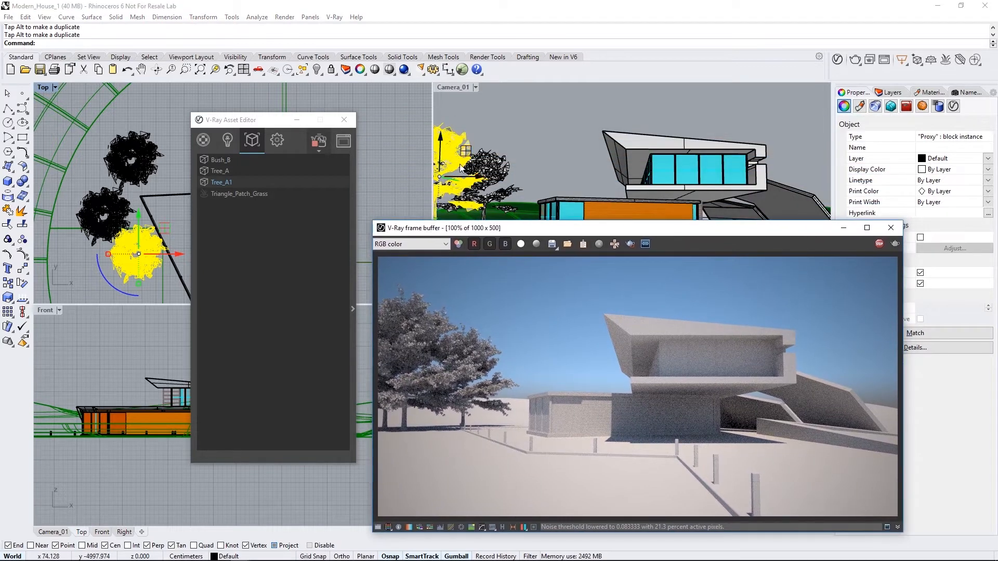
Step: Reveal the Tree_A1 proxy's settings, move the Asset Editor off the camera view and set the preview type to Bounding Box
{"action": "left_click", "coordinate": [354, 295]}
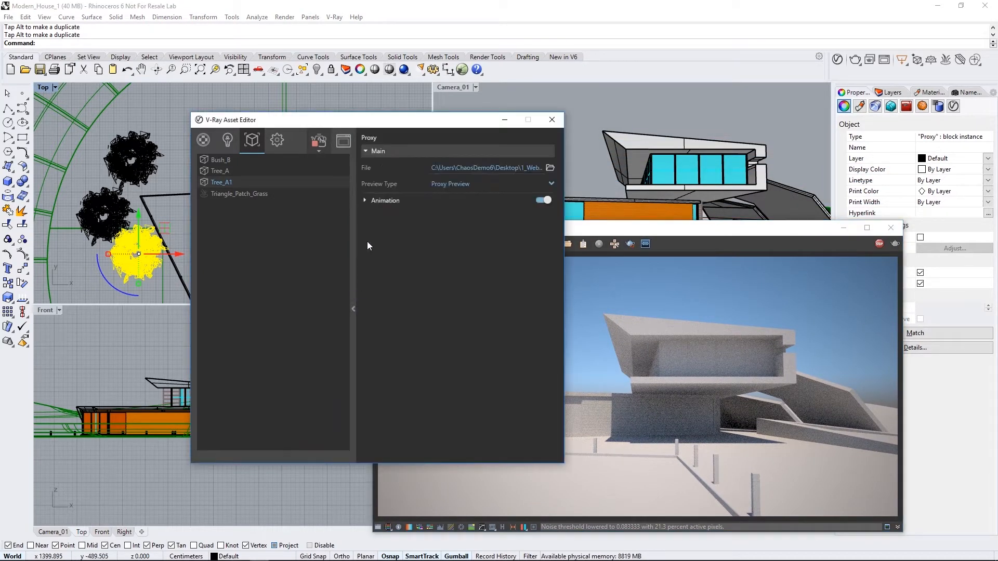
{"action": "left_click_drag", "start_coordinate": [406, 116], "coordinate": [263, 115]}
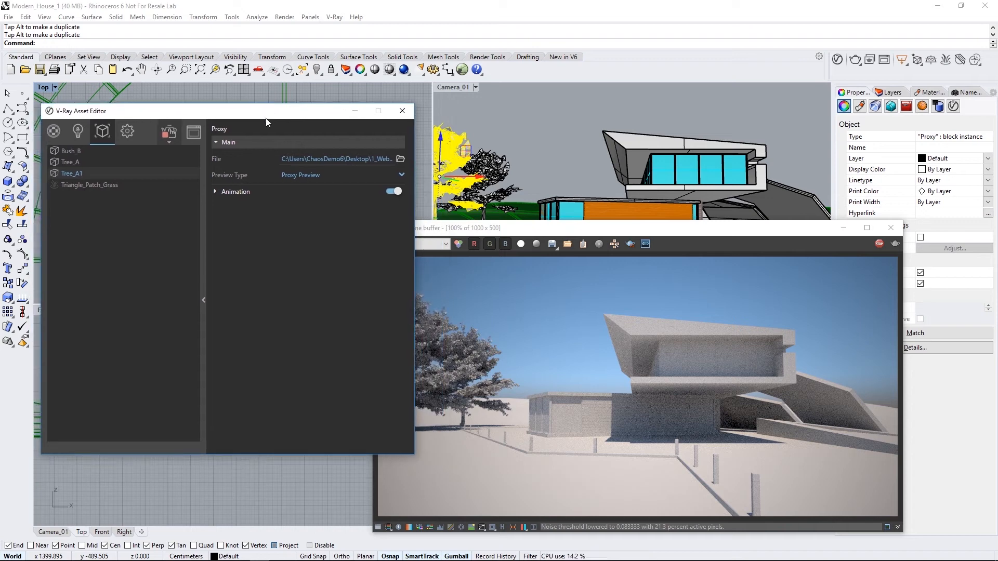
{"action": "left_click", "coordinate": [400, 174]}
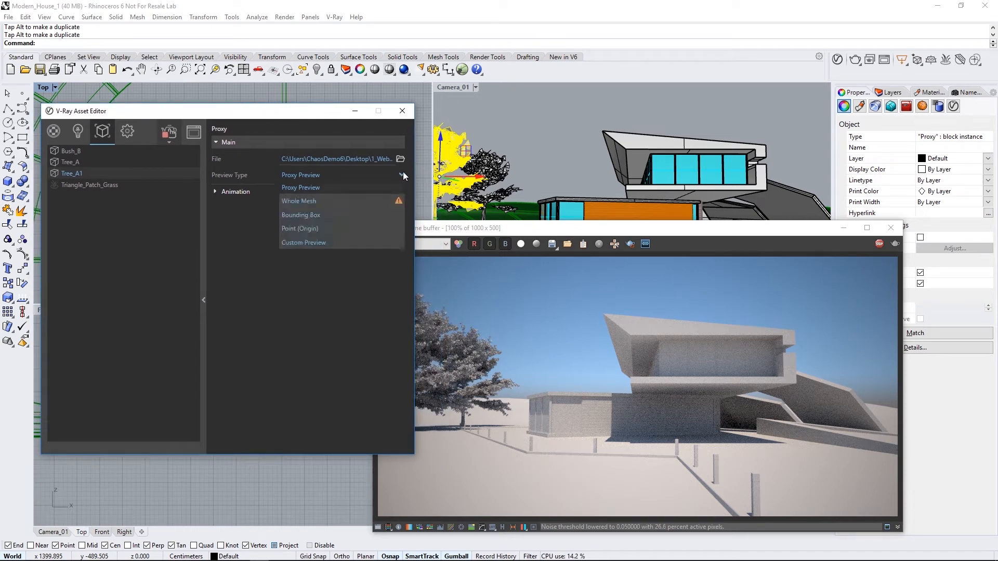
{"action": "left_click", "coordinate": [309, 214]}
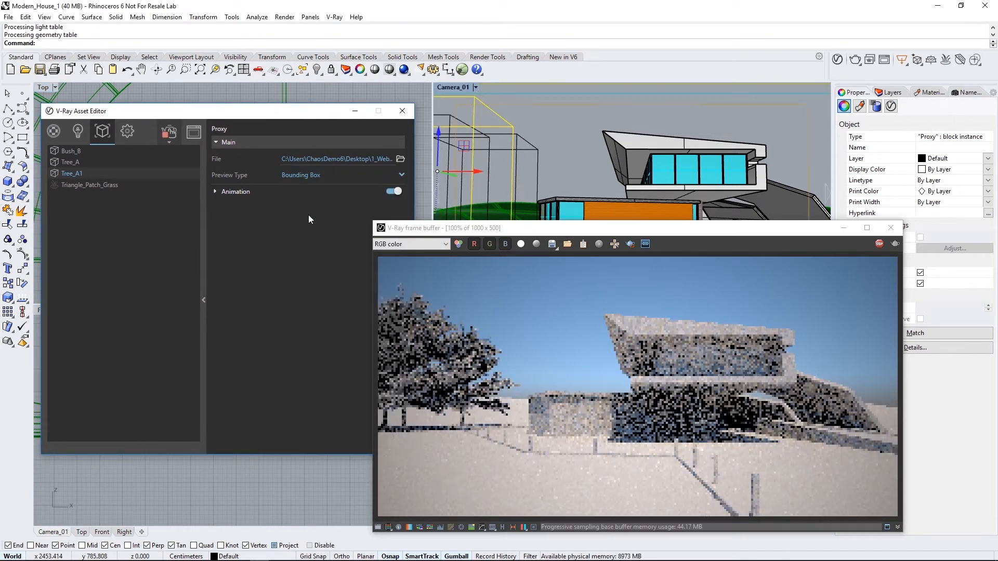
{"action": "left_click", "coordinate": [306, 221]}
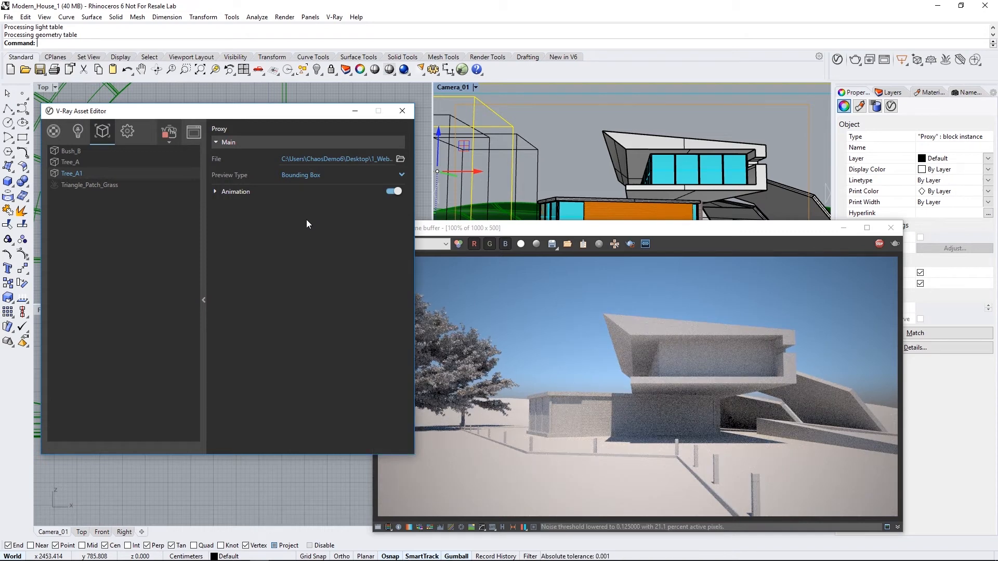
Step: Set Tree_A1's preview type to Point (Origin) and review the other preview options
{"action": "left_click", "coordinate": [403, 174]}
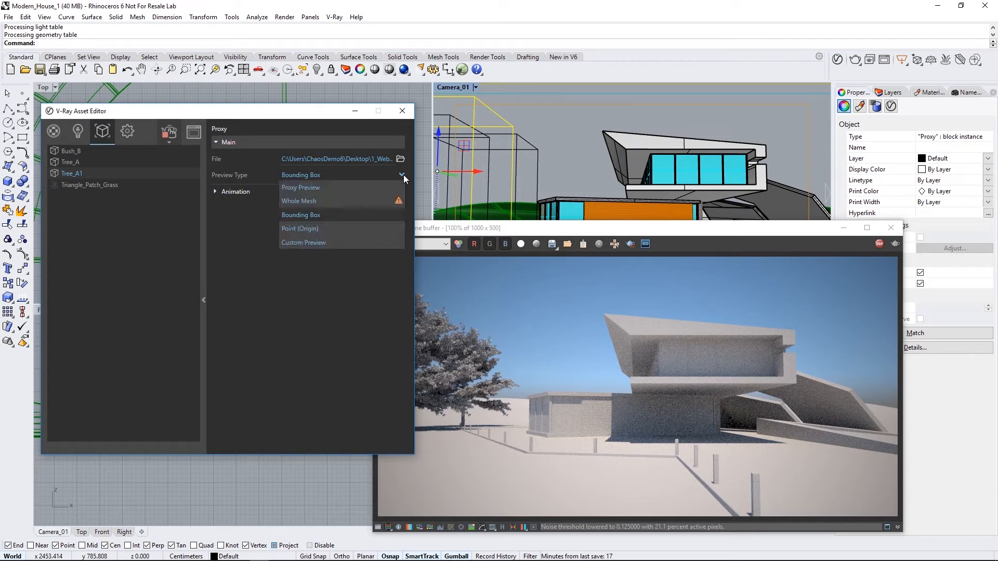
{"action": "left_click", "coordinate": [335, 228]}
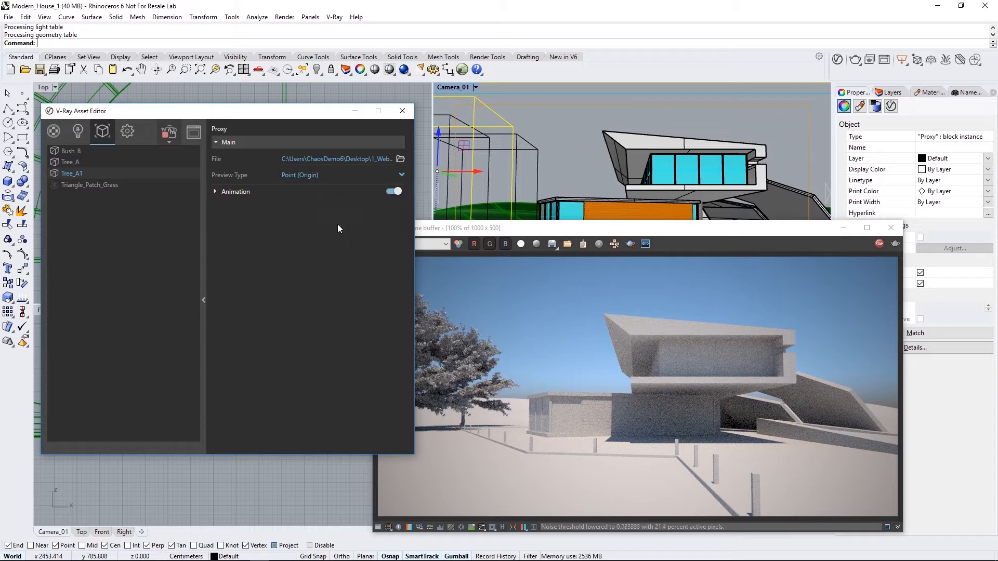
{"action": "left_click", "coordinate": [402, 175]}
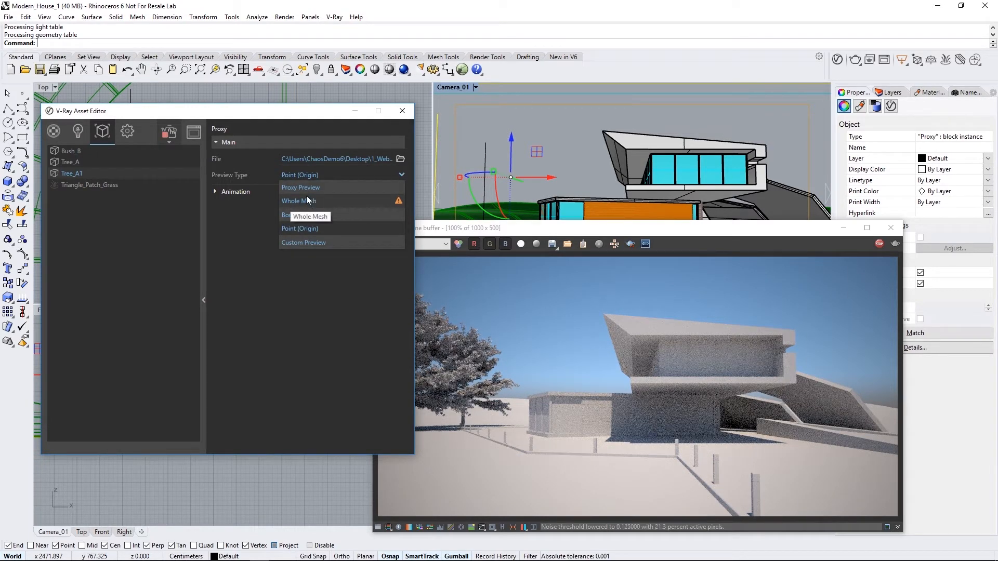
Step: Delete the Tree_A1 proxy from the geometry assets
{"action": "left_click", "coordinate": [425, 231]}
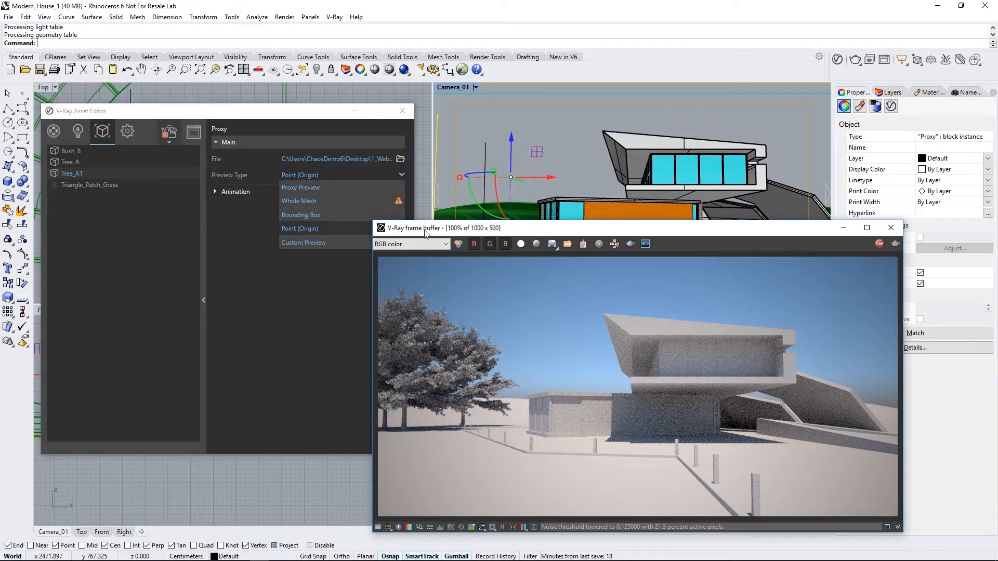
{"action": "right_click", "coordinate": [66, 174]}
{"action": "left_click", "coordinate": [75, 210]}
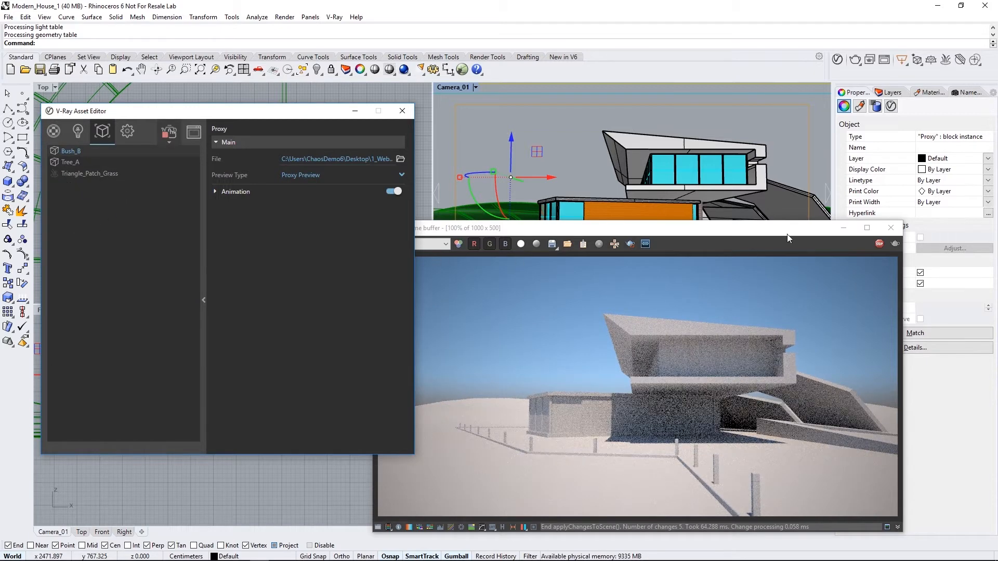
Step: Turn on the Trees layer under Environment and bring the V-Ray windows back into view
{"action": "left_click", "coordinate": [889, 93]}
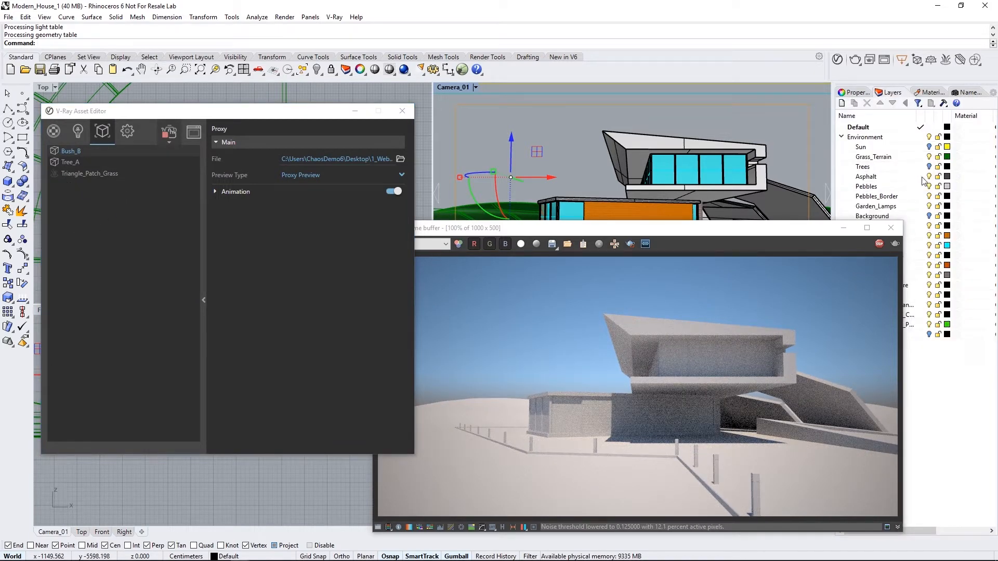
{"action": "left_click", "coordinate": [805, 152]}
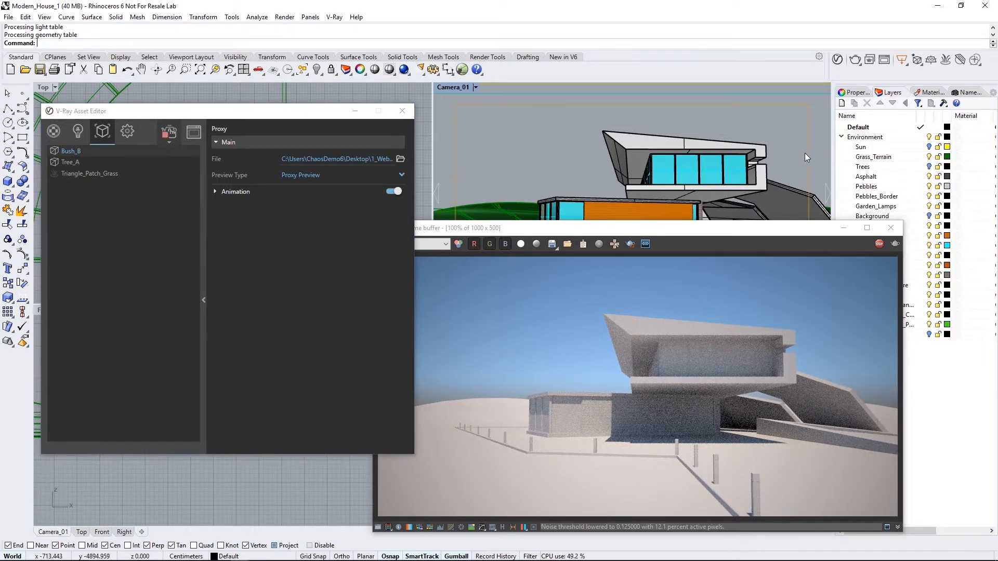
{"action": "left_click", "coordinate": [930, 167]}
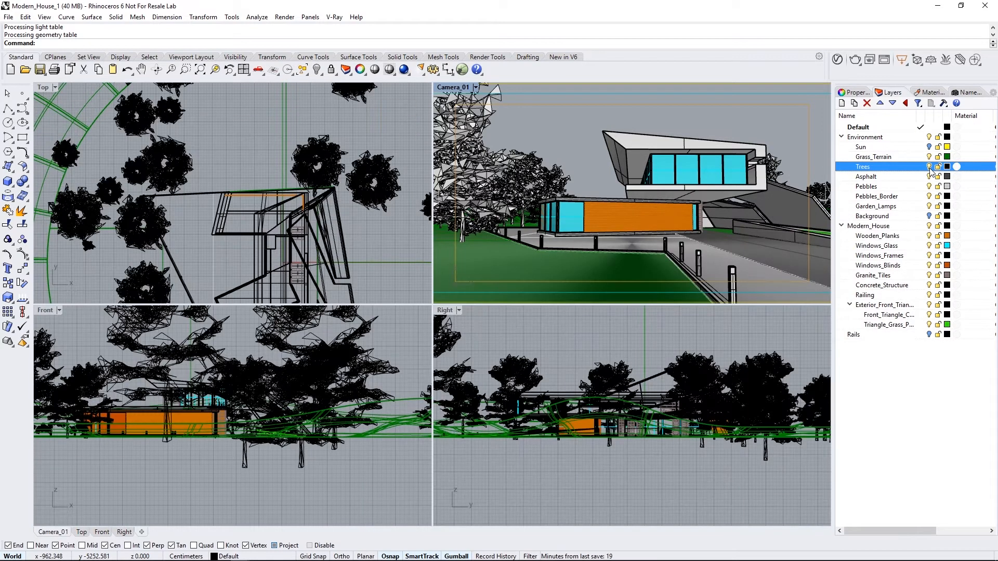
{"action": "left_click", "coordinate": [838, 59]}
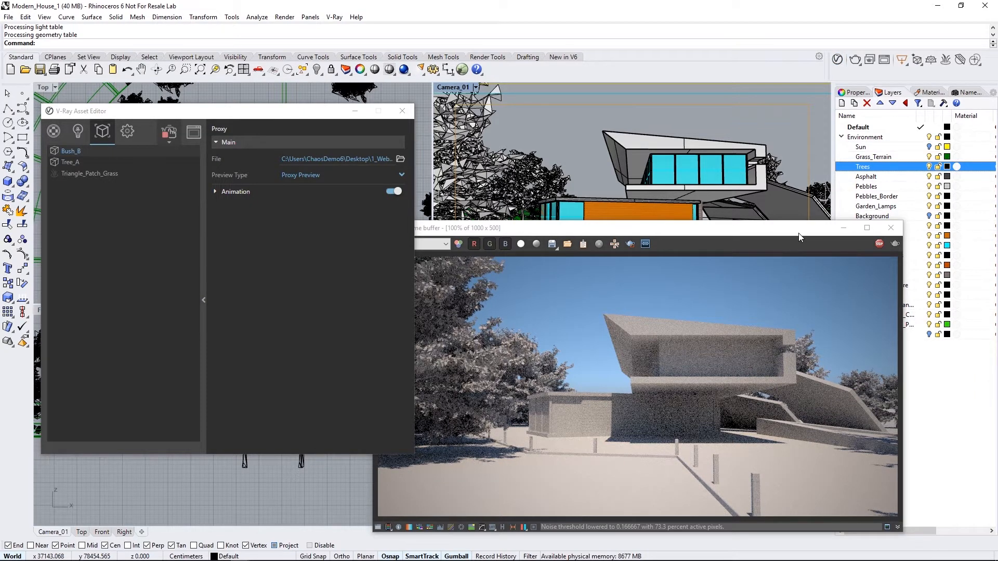
Step: Select individual trees in the Camera_01 viewport to check what kind of objects they are
{"action": "left_click", "coordinate": [780, 172]}
{"action": "left_click", "coordinate": [818, 194]}
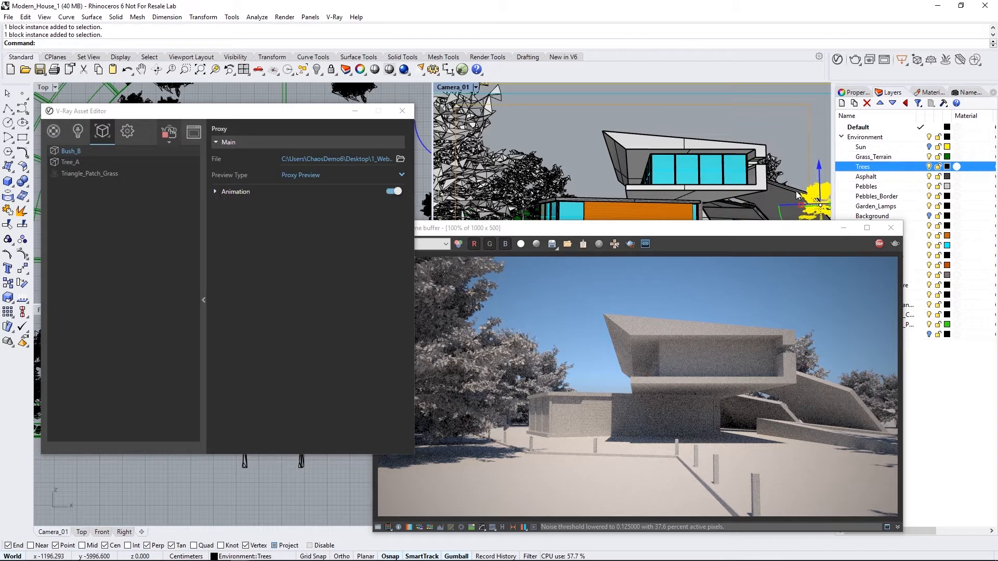
{"action": "left_click", "coordinate": [448, 216]}
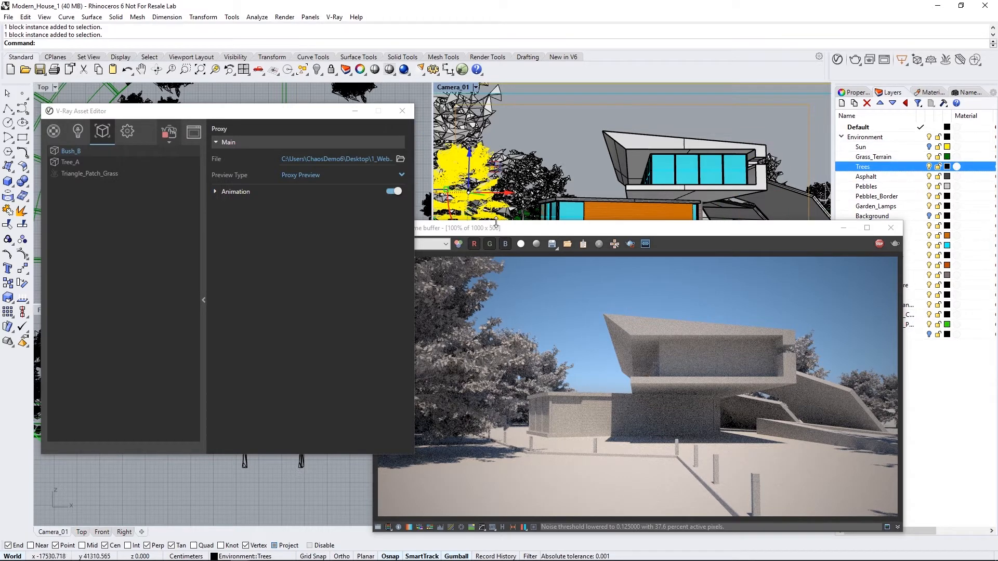
Step: Move the frame buffer up, collapse the proxy settings and place the Asset Editor beside the frame buffer
{"action": "left_click_drag", "start_coordinate": [631, 233], "coordinate": [663, 129]}
{"action": "left_click", "coordinate": [203, 300]}
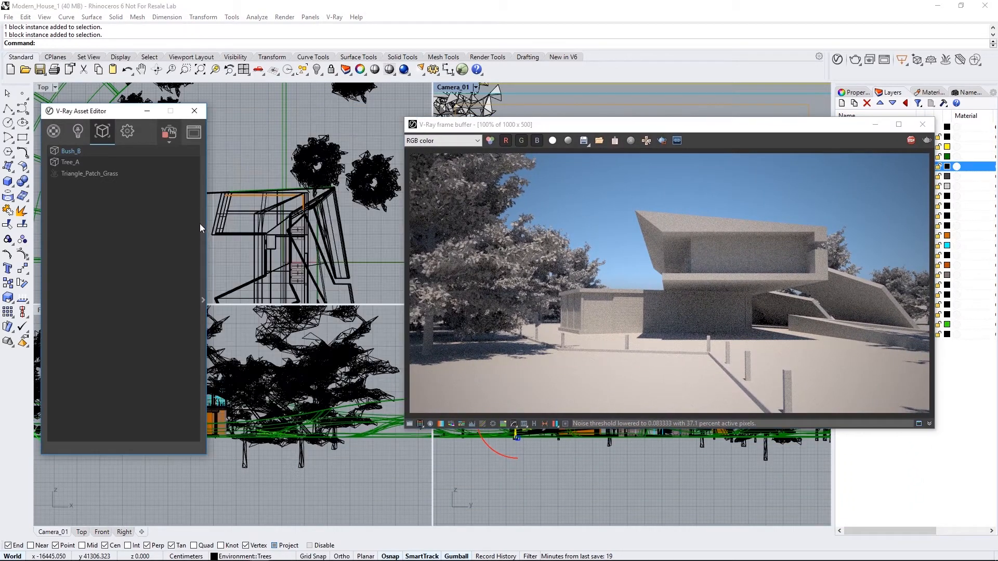
{"action": "left_click_drag", "start_coordinate": [115, 113], "coordinate": [266, 130]}
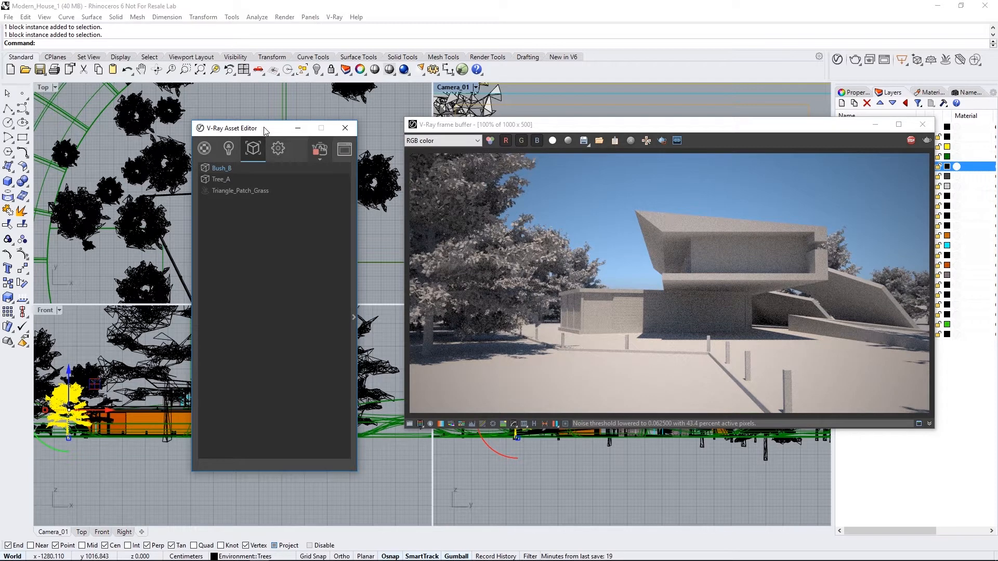
Step: Select the terrain pieces around the house in the Top viewport, ending with the curved grass surface at the site's lower left
{"action": "left_click", "coordinate": [82, 177]}
{"action": "scroll", "coordinate": [82, 173], "scroll_direction": "down", "scroll_amount": 3}
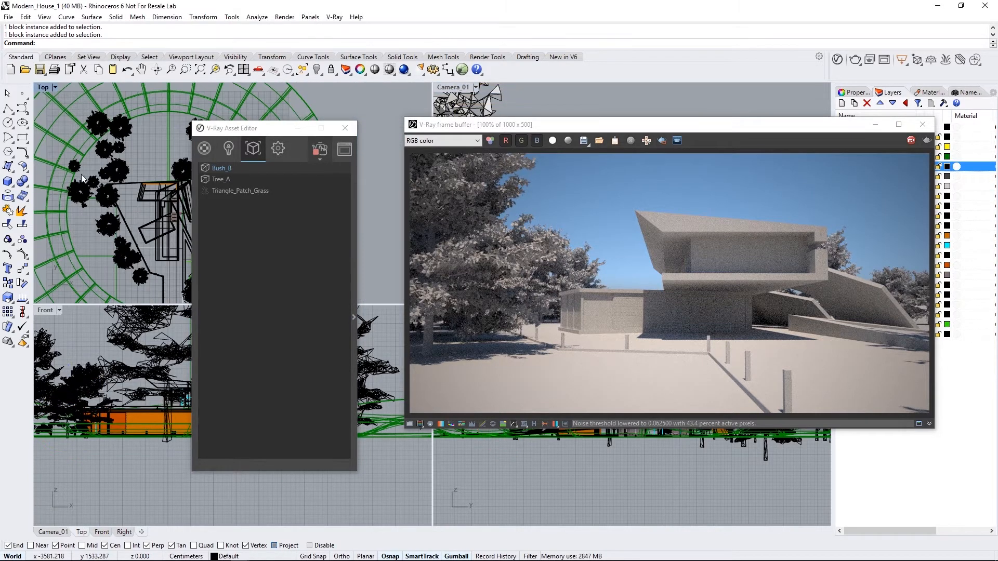
{"action": "left_click", "coordinate": [74, 128]}
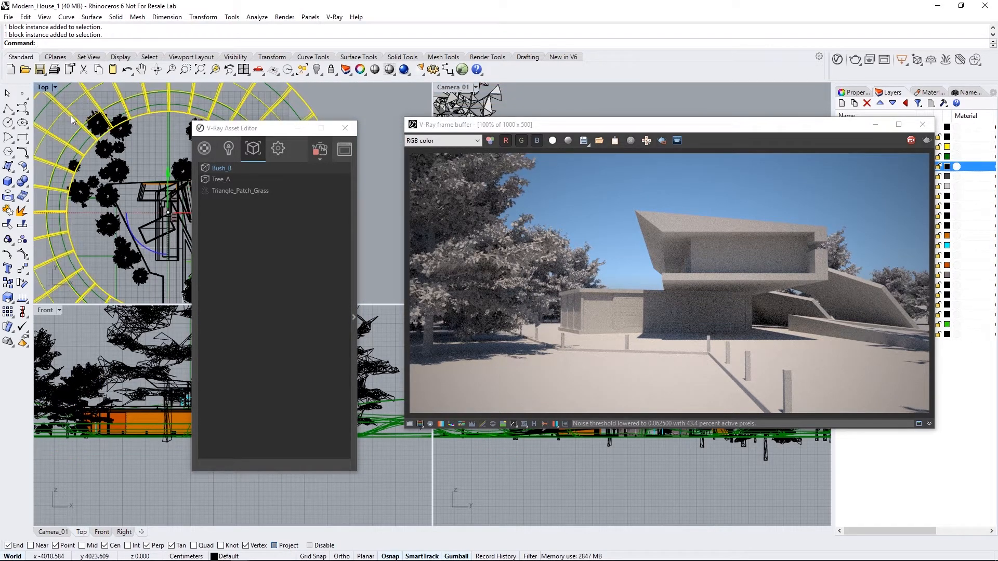
{"action": "left_click", "coordinate": [167, 135]}
{"action": "left_click", "coordinate": [95, 255]}
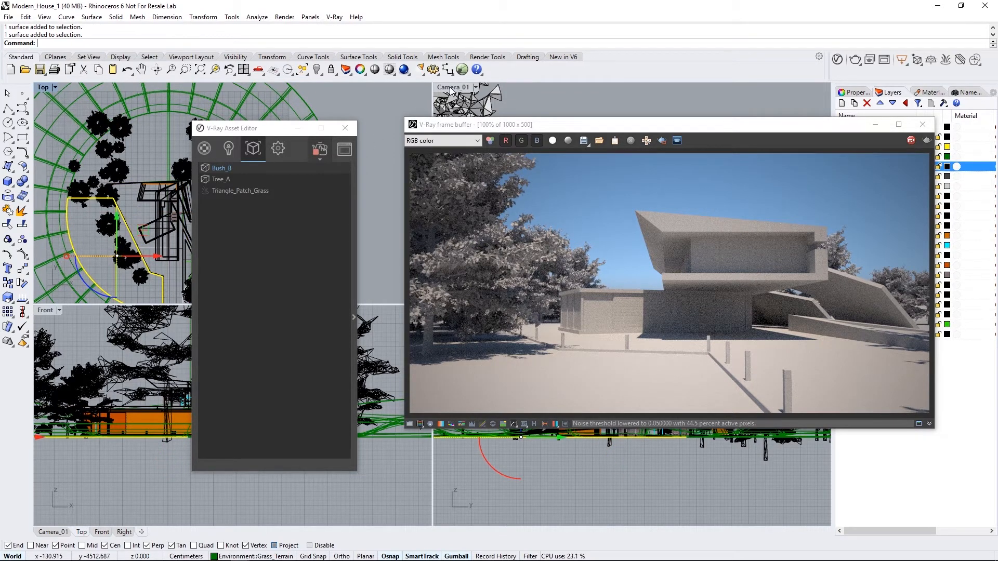
Step: Maximize the Camera_01 viewport and add V-Ray Fur to the selected grass terrain surfaces
{"action": "double_click", "coordinate": [450, 87]}
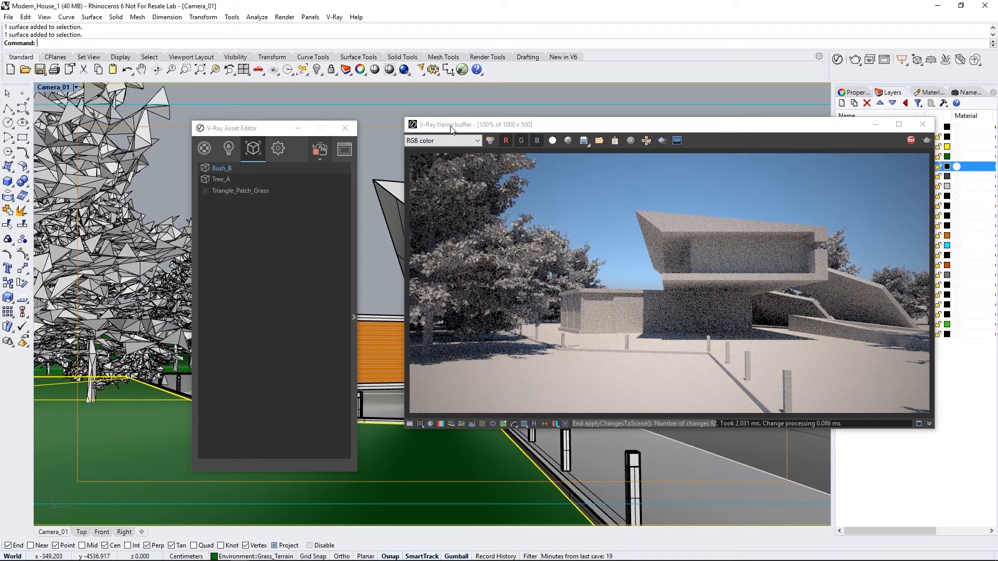
{"action": "left_click", "coordinate": [945, 61]}
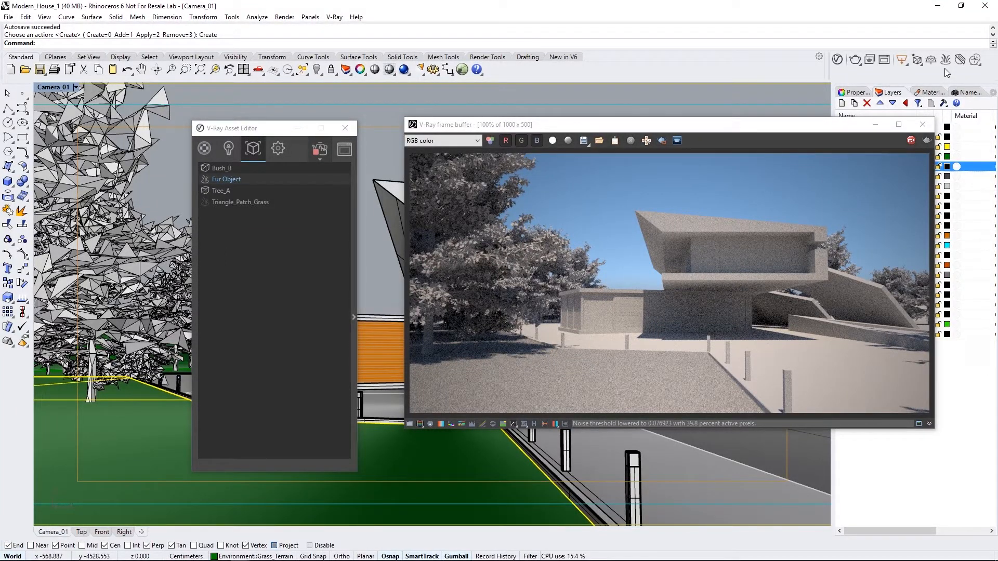
Step: Restrict the interactive render to a region around the lawn's corner by the bollards, viewed at 200%
{"action": "left_click", "coordinate": [662, 140]}
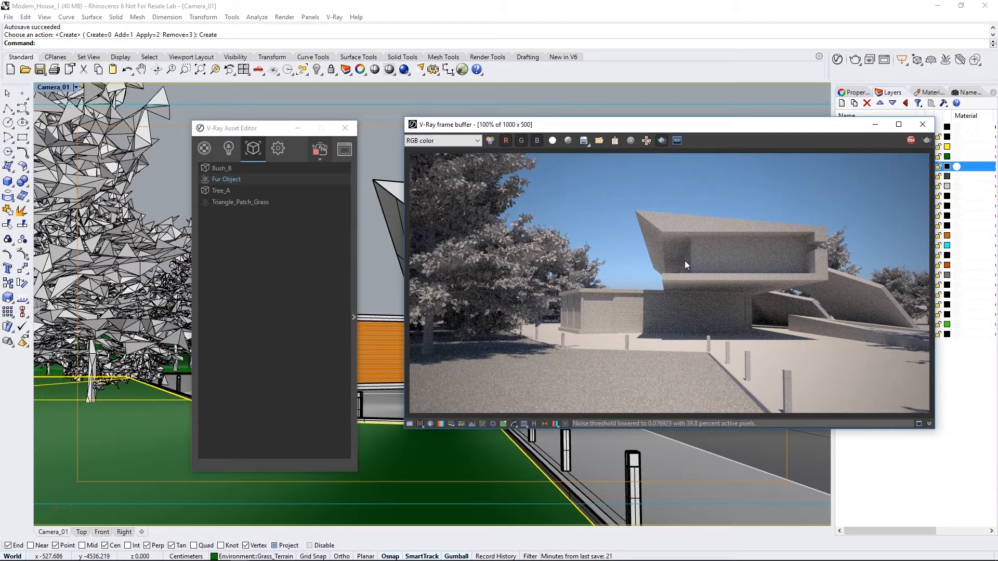
{"action": "left_click_drag", "start_coordinate": [637, 343], "coordinate": [756, 413]}
{"action": "scroll", "coordinate": [722, 403], "scroll_direction": "up", "scroll_amount": 1}
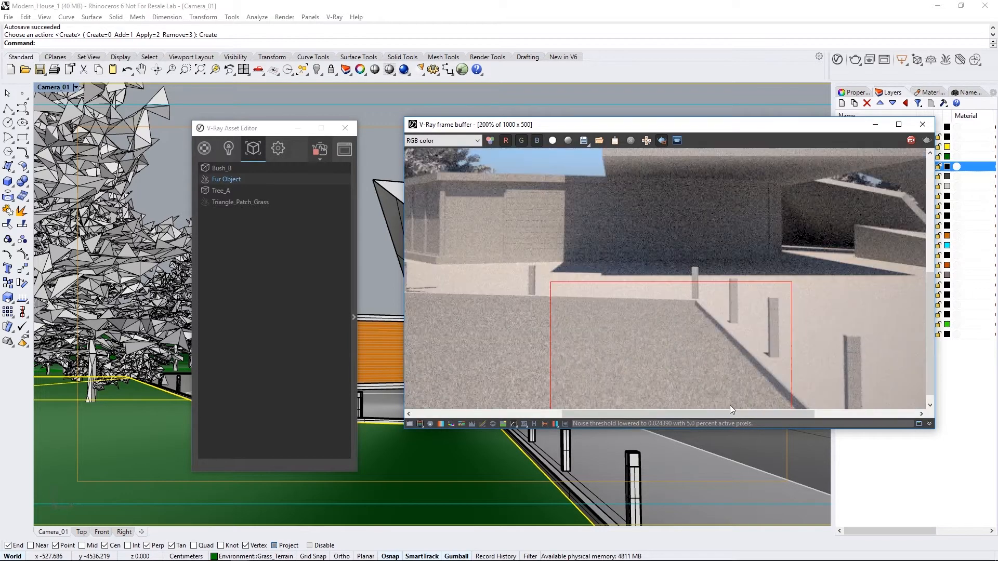
{"action": "left_click_drag", "start_coordinate": [928, 370], "coordinate": [929, 382]}
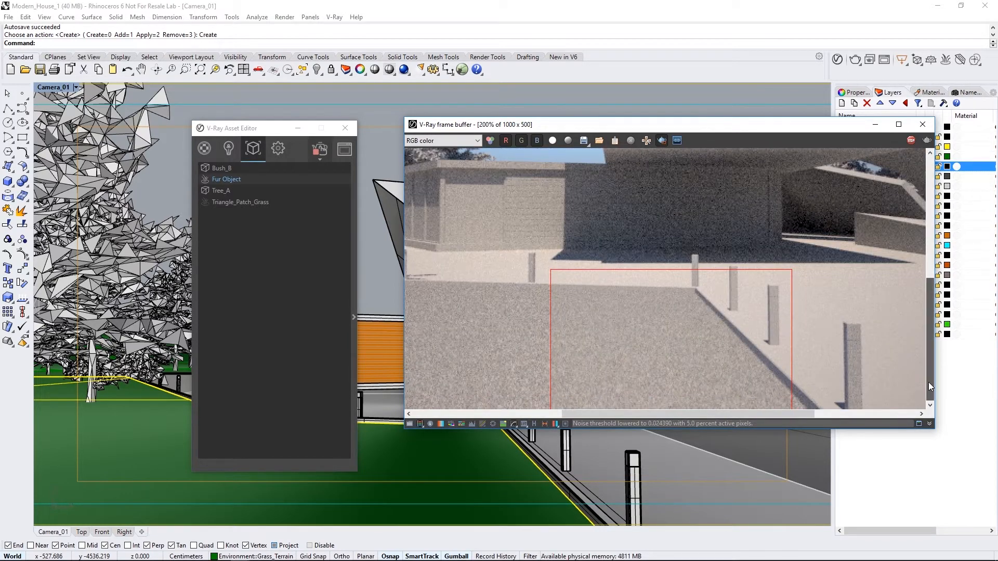
Step: Expand the Fur Object's settings beside the frame buffer, enable its material override and assign Grass_A_200cm
{"action": "left_click", "coordinate": [354, 294]}
{"action": "left_click_drag", "start_coordinate": [441, 134], "coordinate": [270, 132]}
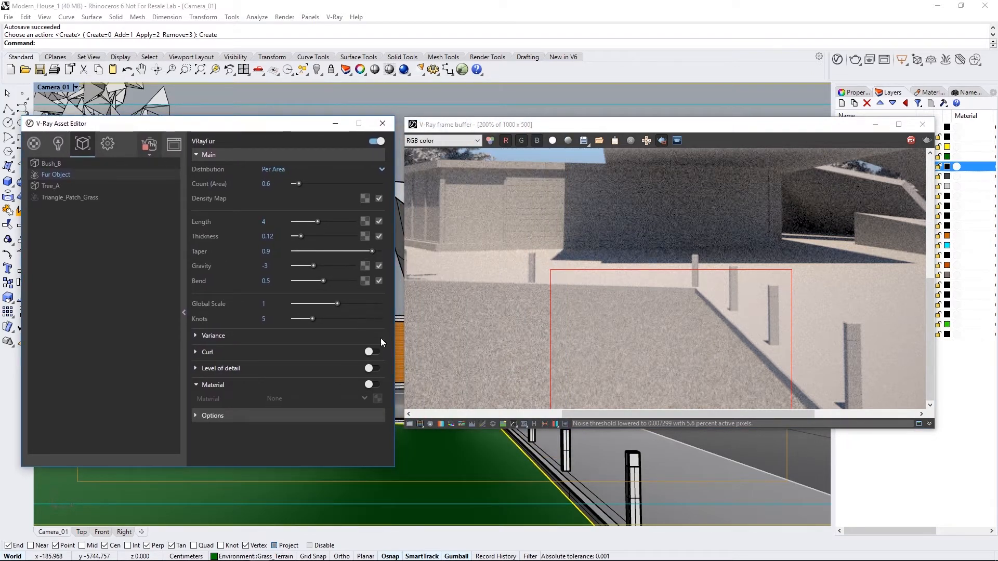
{"action": "left_click", "coordinate": [371, 386]}
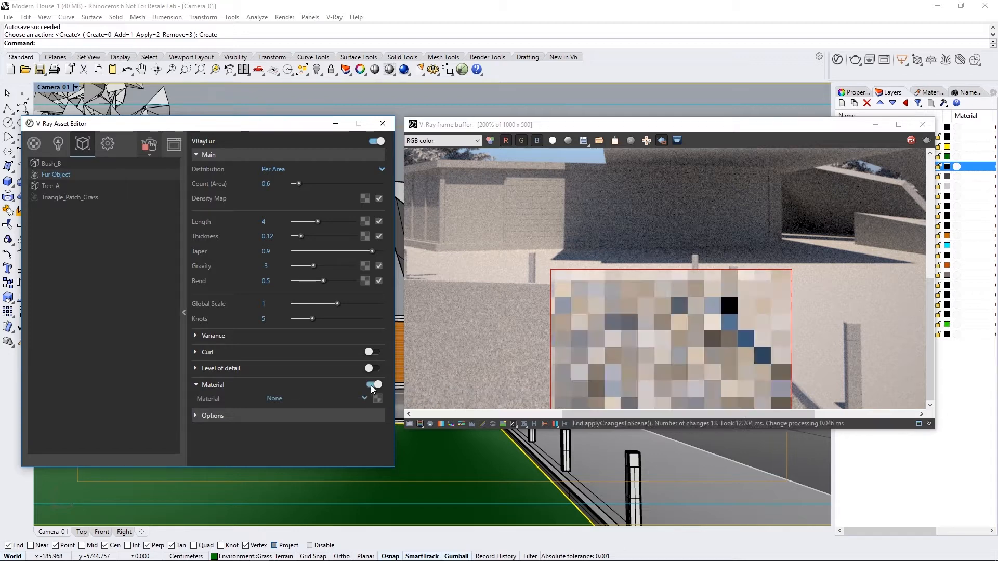
{"action": "left_click", "coordinate": [365, 398]}
{"action": "scroll", "coordinate": [336, 373], "scroll_direction": "down", "scroll_amount": 3}
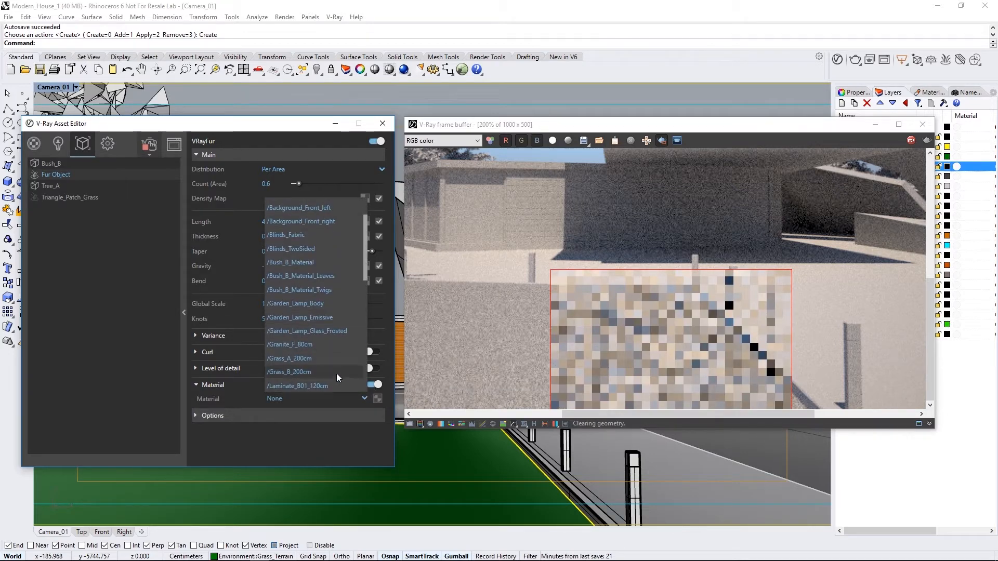
{"action": "left_click", "coordinate": [317, 363]}
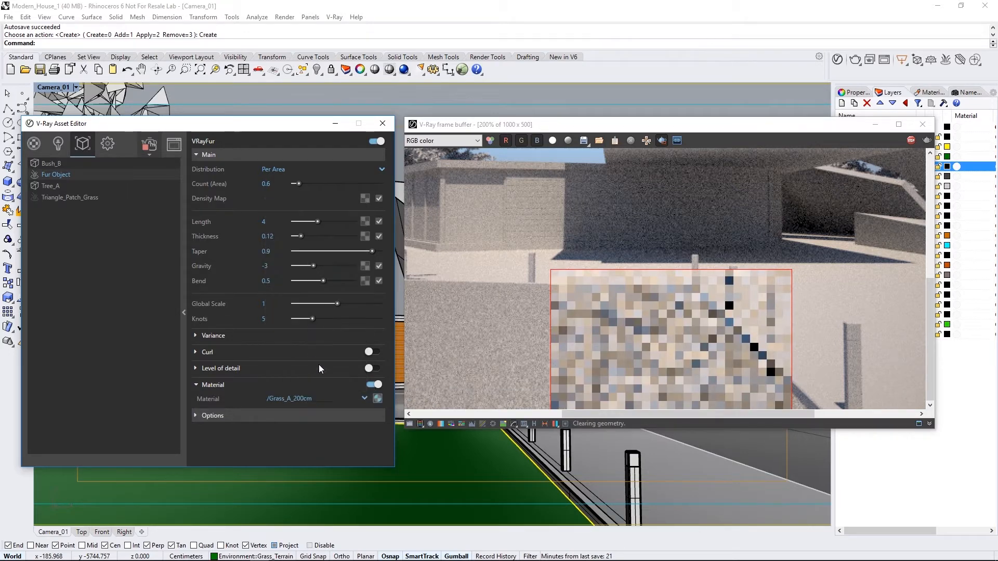
Step: Edit the Grass_A_200cm material and disable its Can be Overridden option
{"action": "left_click", "coordinate": [378, 398]}
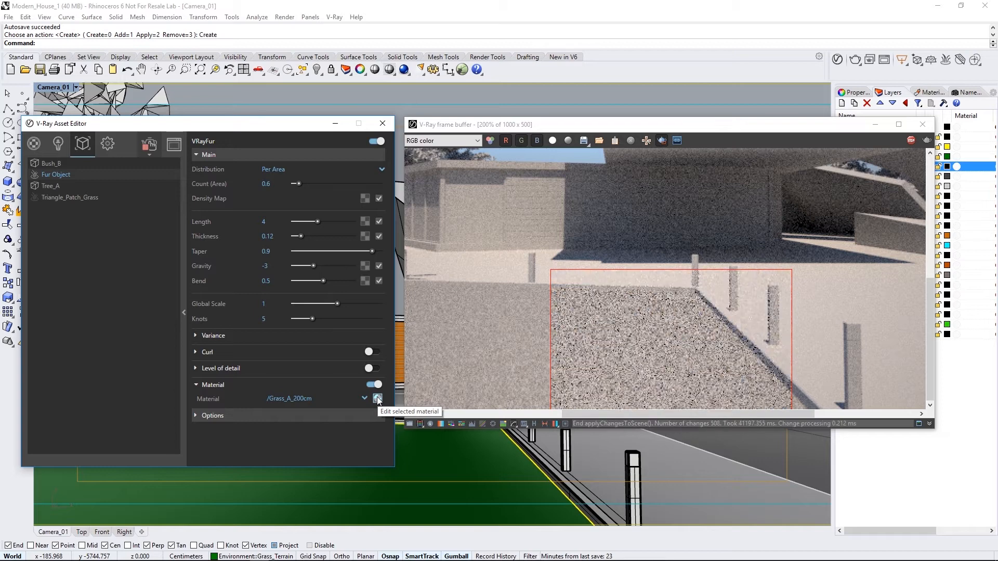
{"action": "left_click", "coordinate": [377, 399]}
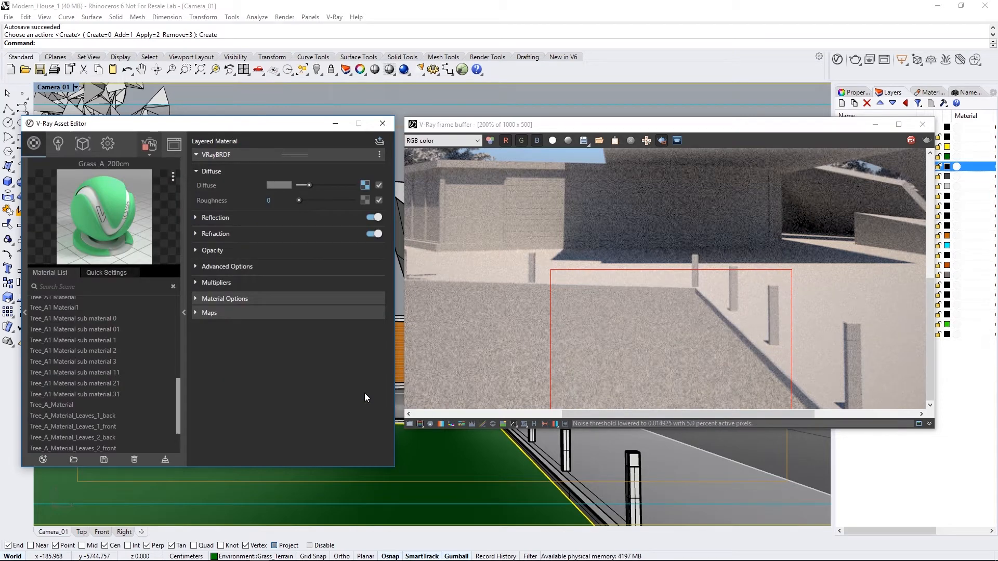
{"action": "left_click", "coordinate": [205, 313]}
{"action": "left_click", "coordinate": [206, 313]}
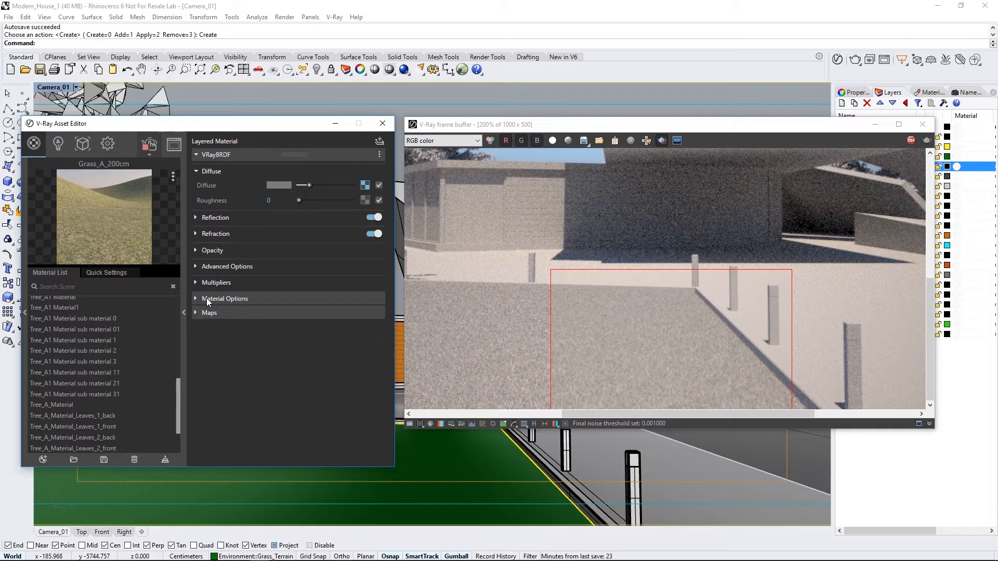
{"action": "left_click", "coordinate": [204, 297]}
{"action": "left_click", "coordinate": [266, 312]}
{"action": "left_click", "coordinate": [266, 313]}
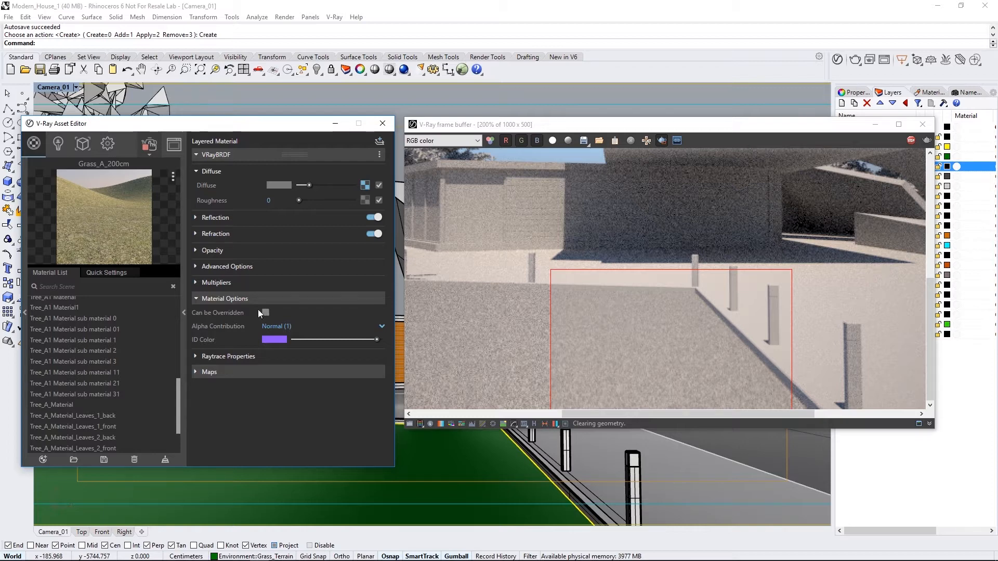
Step: Return to the Fur Object's settings and set Length to 22 and Count (Area) to 0.3
{"action": "left_click", "coordinate": [82, 145]}
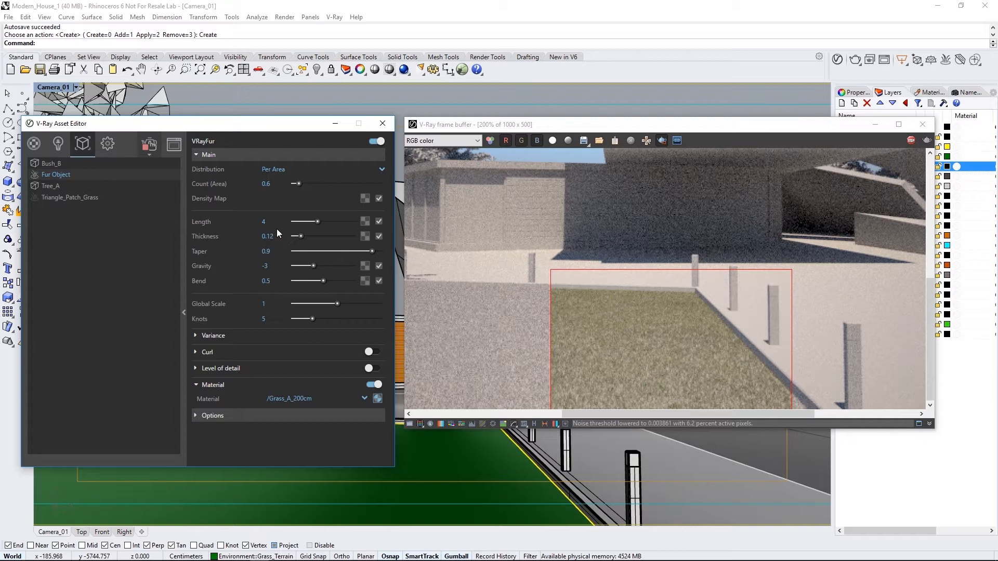
{"action": "type", "text": "22"}
{"action": "key", "text": "Return"}
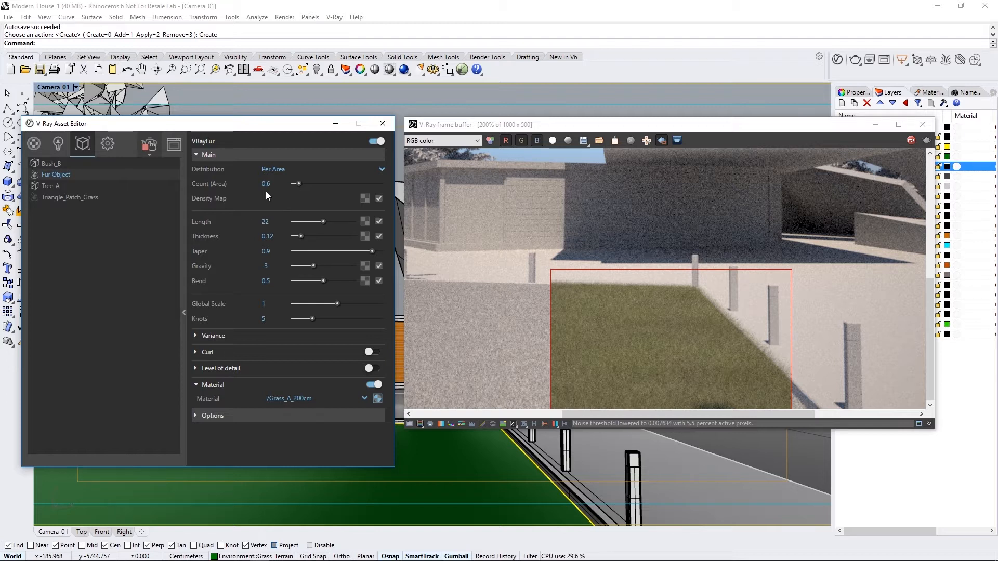
{"action": "left_click_drag", "start_coordinate": [267, 182], "coordinate": [276, 180]}
{"action": "type", "text": "3"}
{"action": "key", "text": "Return"}
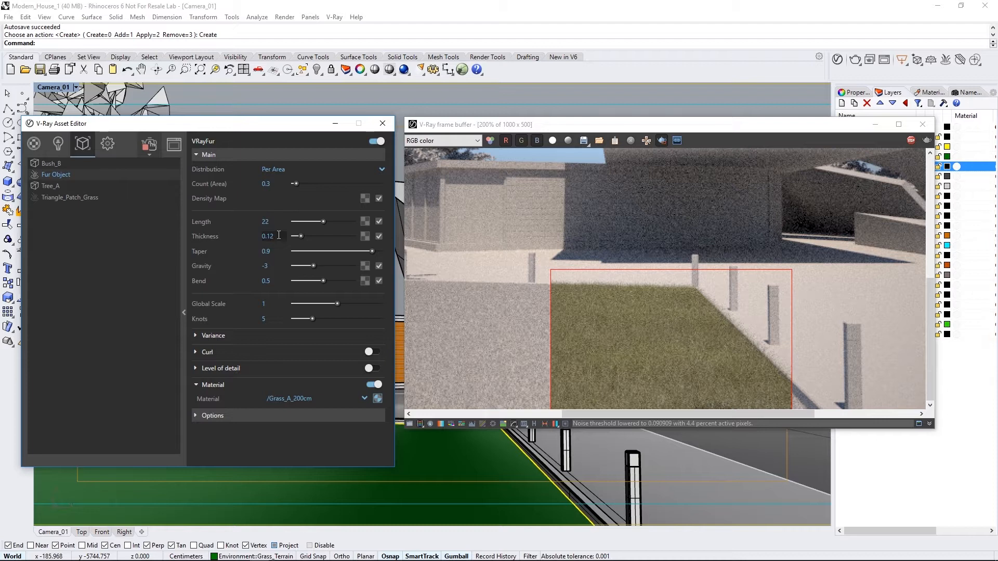
Step: Set the Fur Object's Thickness to 0.9
{"action": "left_click_drag", "start_coordinate": [279, 237], "coordinate": [235, 235]}
{"action": "type", "text": "0.9"}
{"action": "key", "text": "Return"}
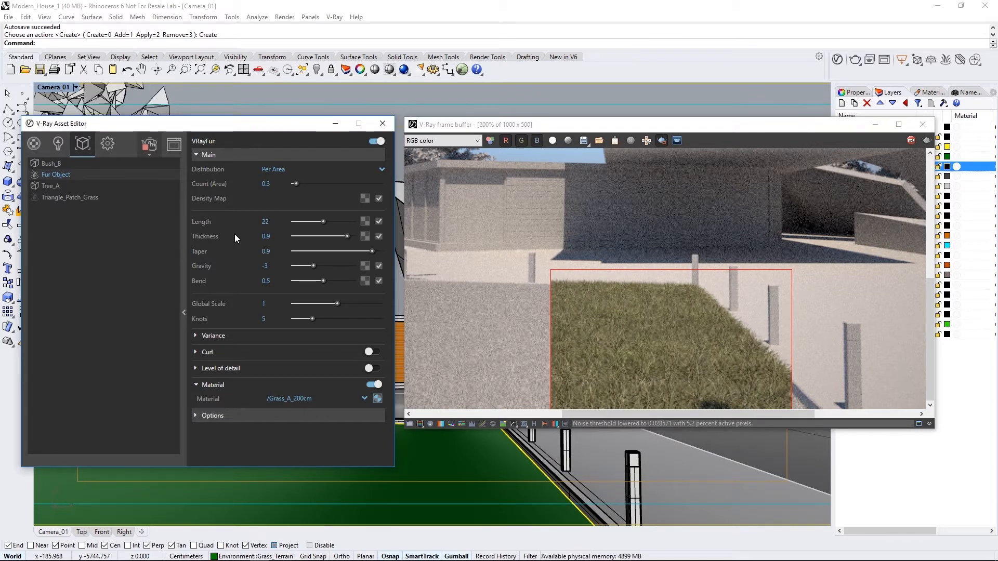
Step: Set the fur's Variance values to 0.6 for Direction and 0.7 for Length
{"action": "left_click", "coordinate": [209, 335]}
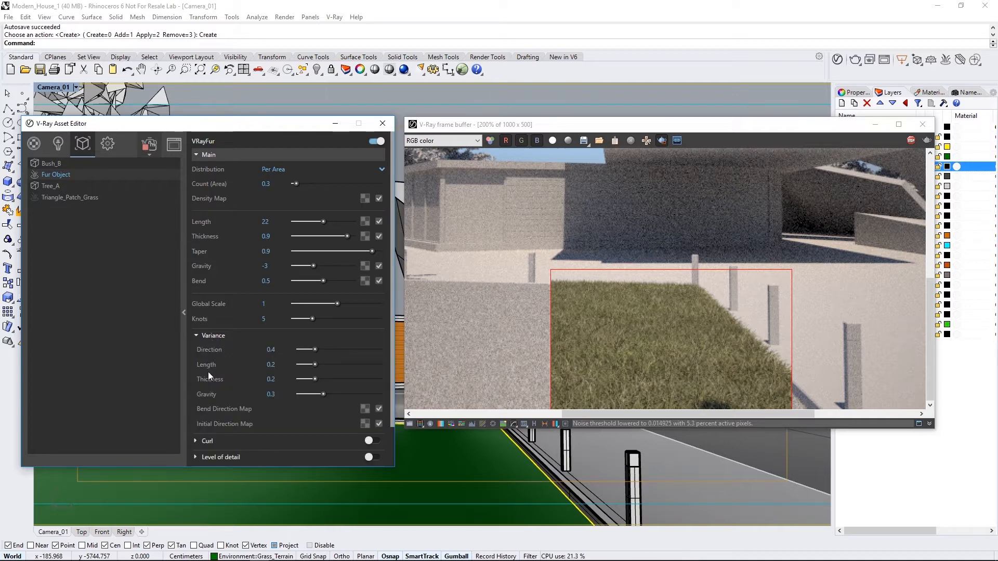
{"action": "left_click", "coordinate": [276, 349]}
{"action": "key", "text": "BackSpace"}
{"action": "type", "text": "6"}
{"action": "key", "text": "Return"}
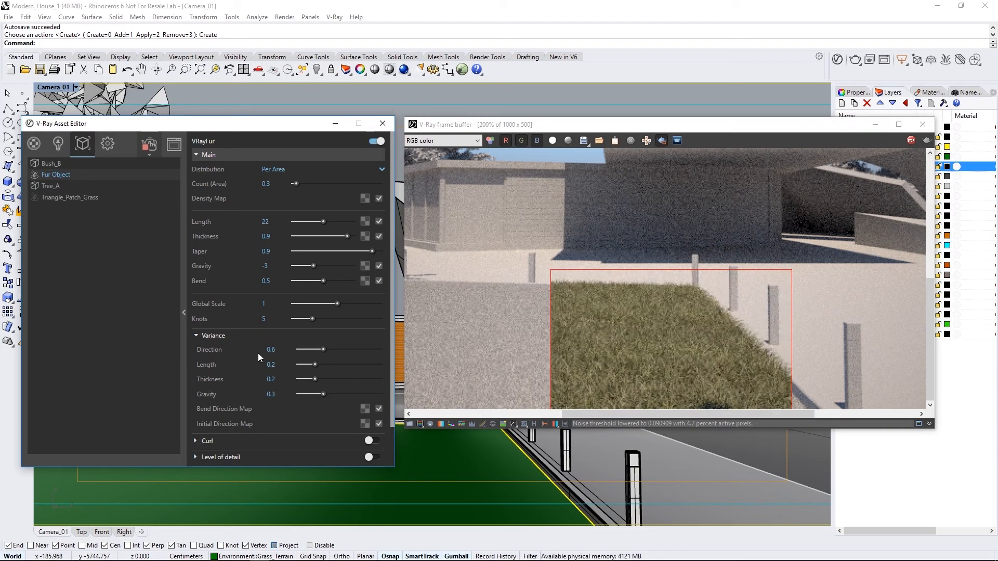
{"action": "left_click", "coordinate": [252, 363]}
{"action": "type", "text": "0.7"}
{"action": "key", "text": "Return"}
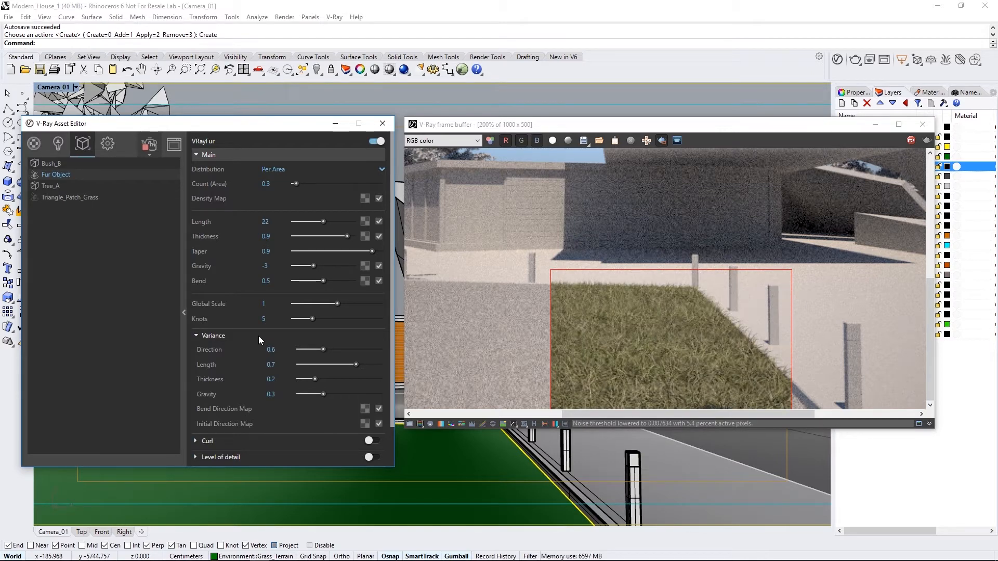
Step: Assign a Noise B texture to the fur's Density Map and set the noise Size to 0.2
{"action": "left_click", "coordinate": [366, 201]}
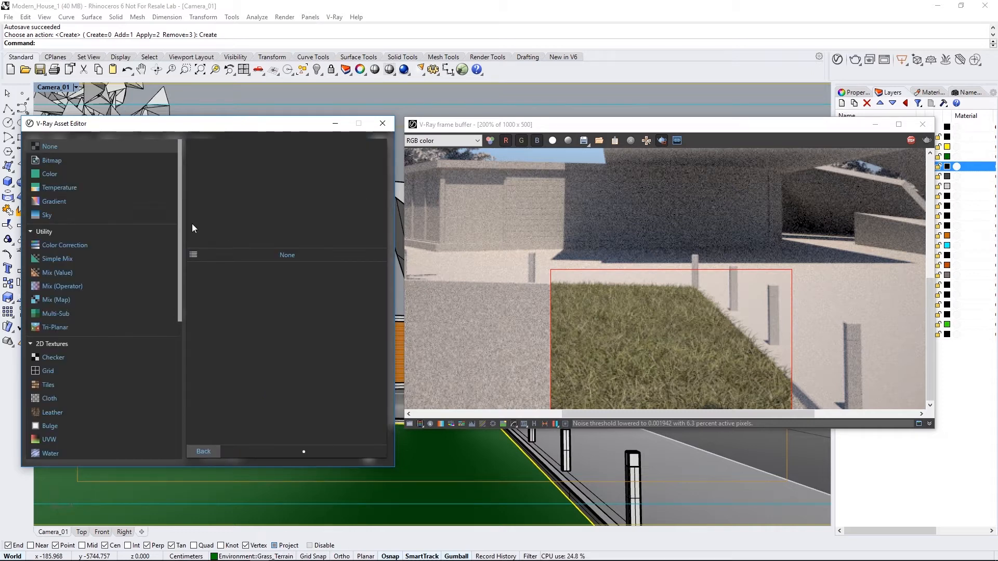
{"action": "left_click_drag", "start_coordinate": [180, 212], "coordinate": [180, 328]}
{"action": "left_click", "coordinate": [62, 299]}
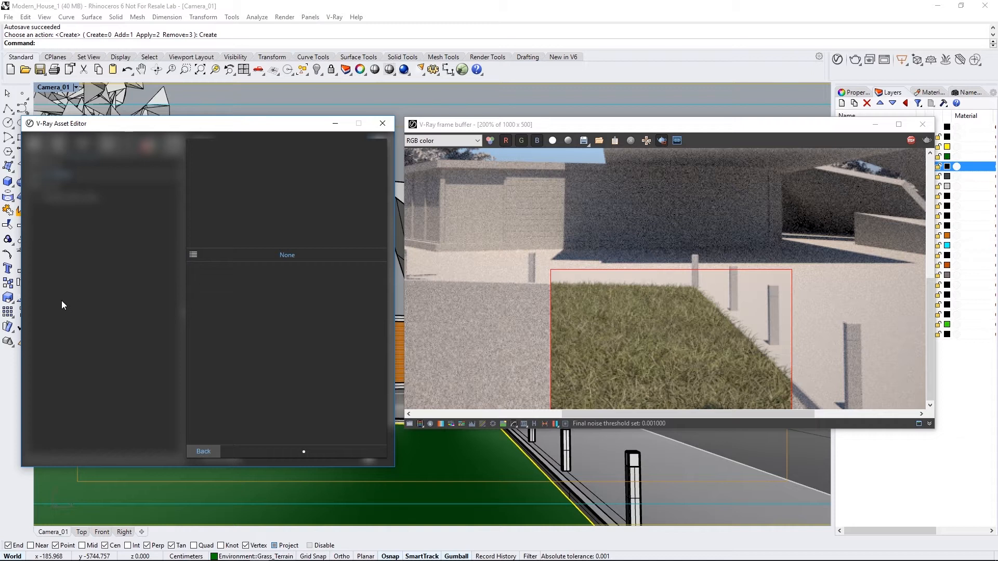
{"action": "left_click_drag", "start_coordinate": [274, 342], "coordinate": [255, 341]}
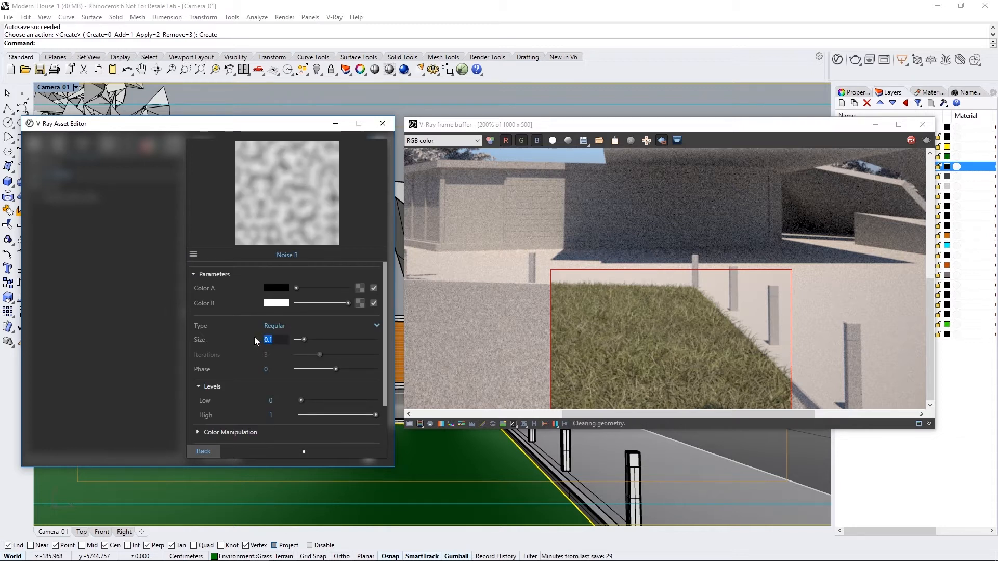
{"action": "type", "text": "0.2"}
{"action": "key", "text": "Return"}
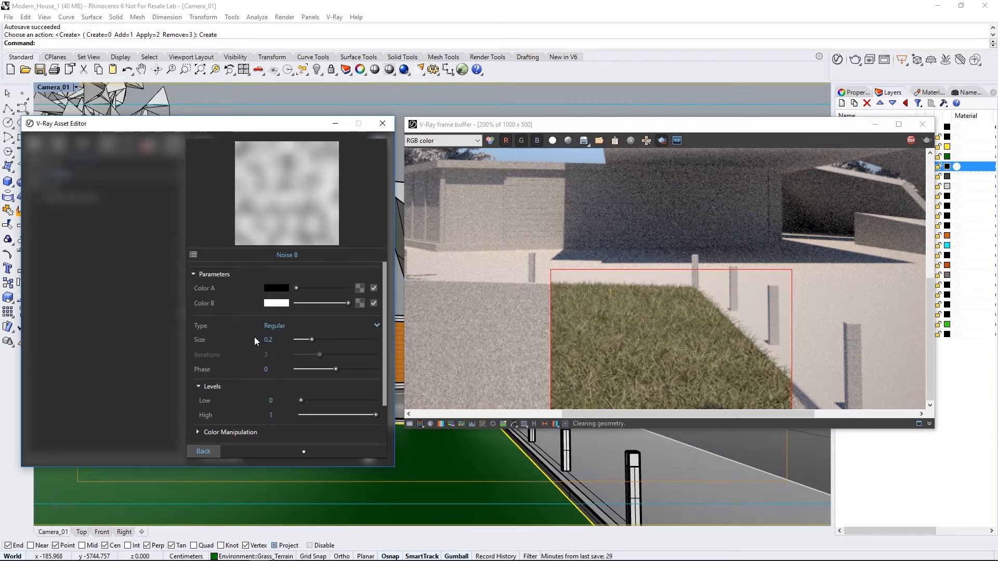
Step: Set the noise texture's Low level to 0.3 and return to the fur settings
{"action": "scroll", "coordinate": [254, 336], "scroll_direction": "down", "scroll_amount": 2}
{"action": "left_click_drag", "start_coordinate": [272, 350], "coordinate": [252, 351]}
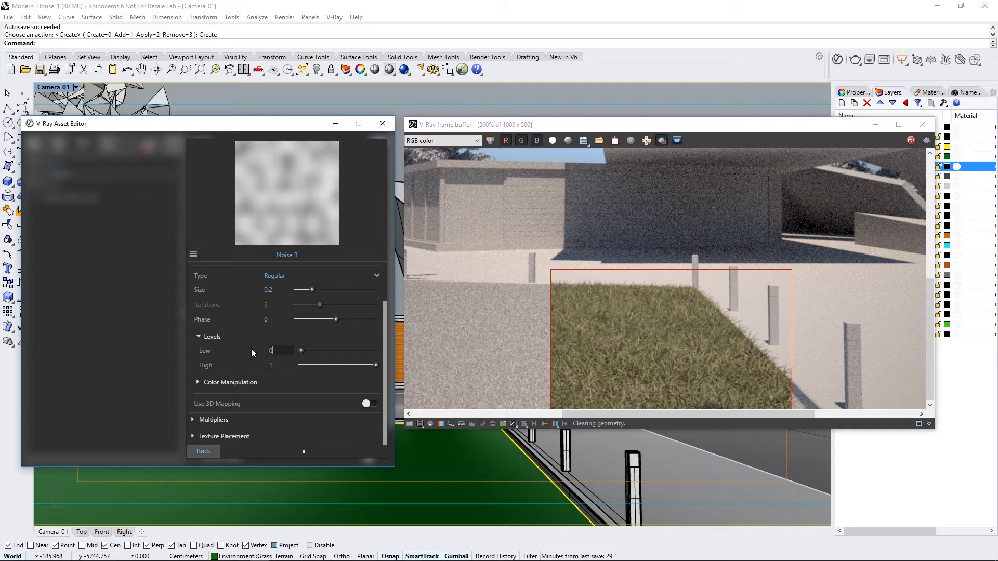
{"action": "type", "text": "0.3"}
{"action": "key", "text": "Return"}
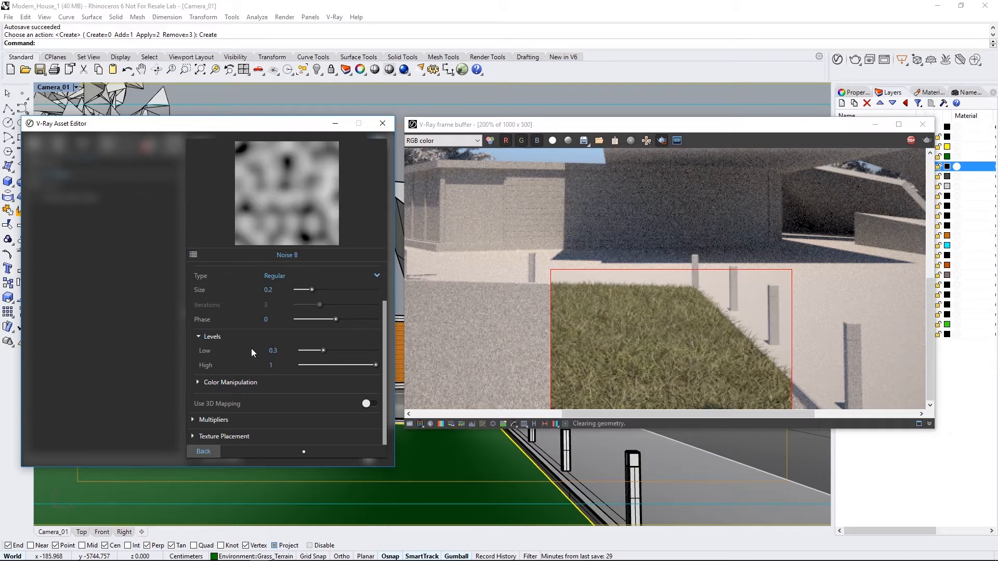
{"action": "left_click", "coordinate": [204, 451]}
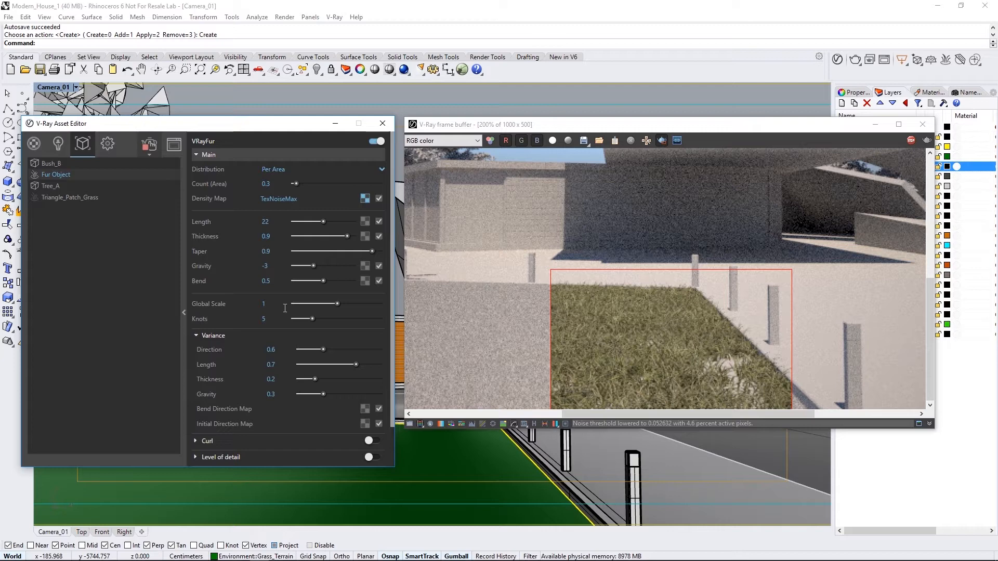
Step: Redraw the render region at 100% so it spans the whole lawn in the foreground
{"action": "scroll", "coordinate": [633, 326], "scroll_direction": "down", "scroll_amount": 1}
{"action": "left_click_drag", "start_coordinate": [791, 339], "coordinate": [411, 413]}
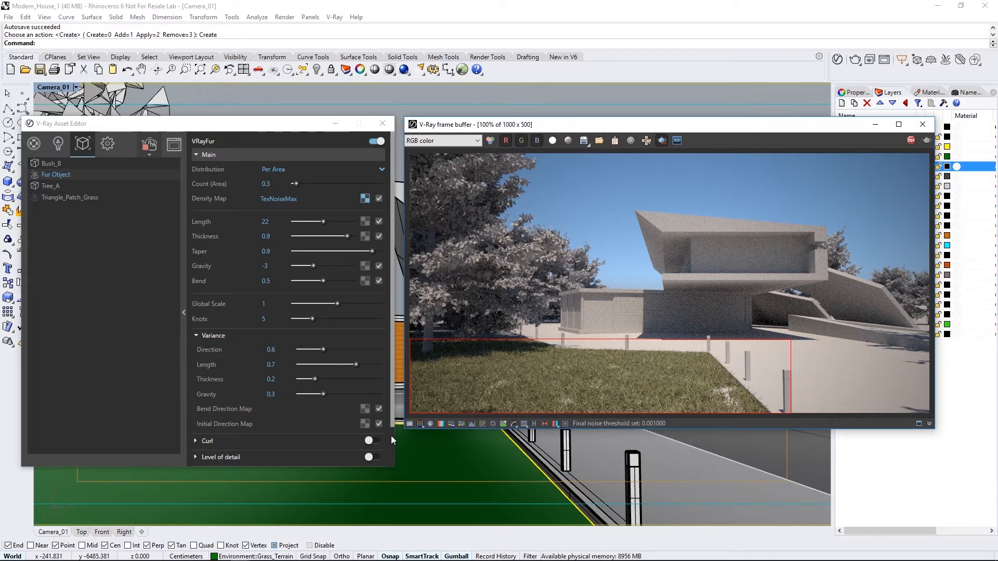
Step: Stop the interactive render, close the Asset Editor and move the frame buffer away from the layer list
{"action": "left_click", "coordinate": [185, 316]}
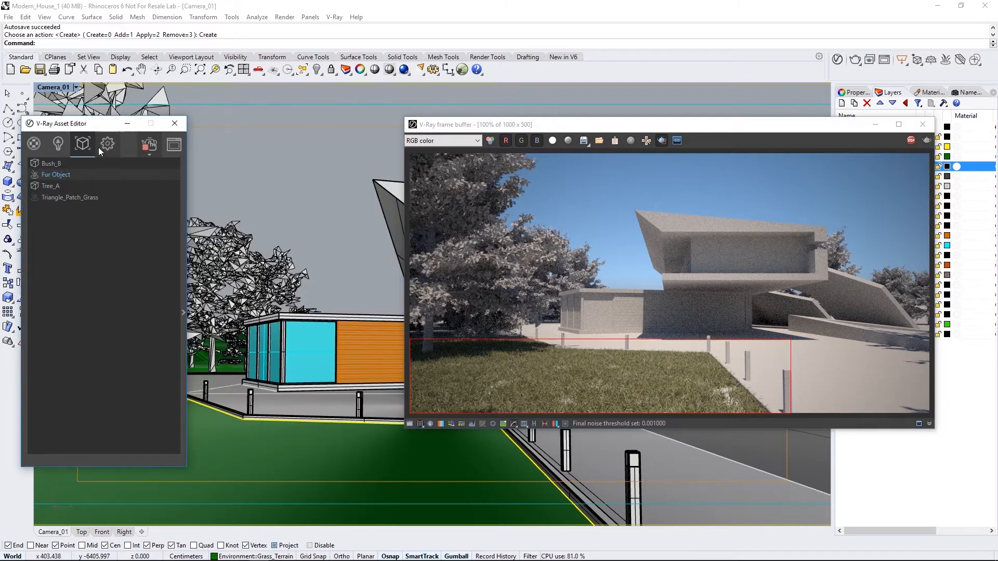
{"action": "left_click_drag", "start_coordinate": [92, 130], "coordinate": [266, 126]}
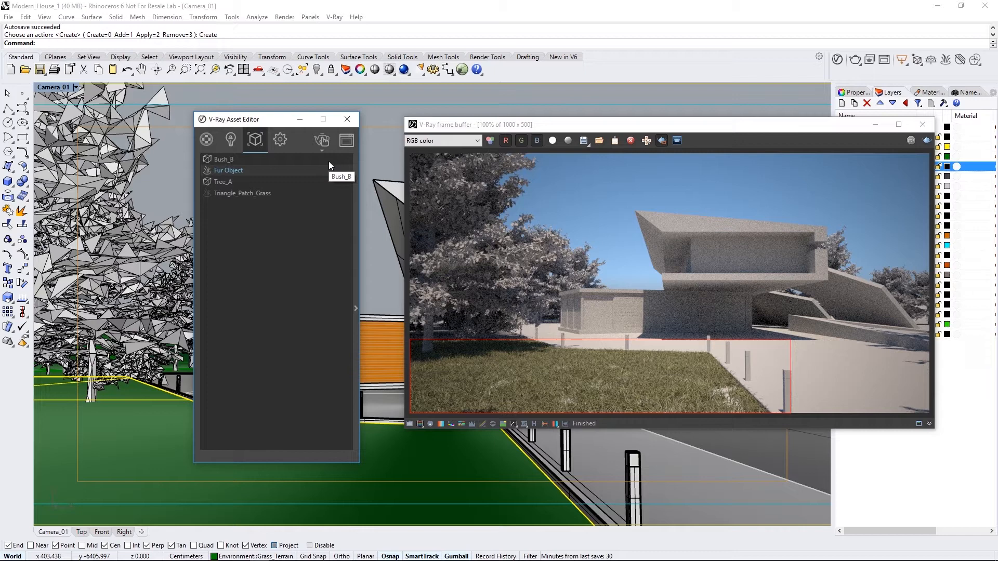
{"action": "left_click", "coordinate": [346, 119]}
{"action": "left_click_drag", "start_coordinate": [634, 128], "coordinate": [297, 125]}
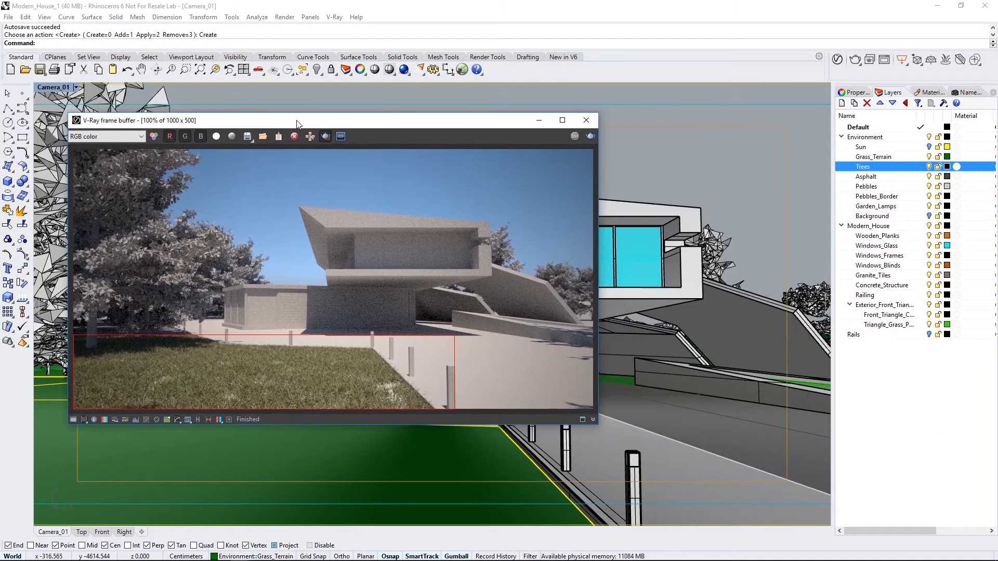
Step: Launch Grasshopper and arrange its window side by side with the V-Ray frame buffer
{"action": "left_click", "coordinate": [462, 69]}
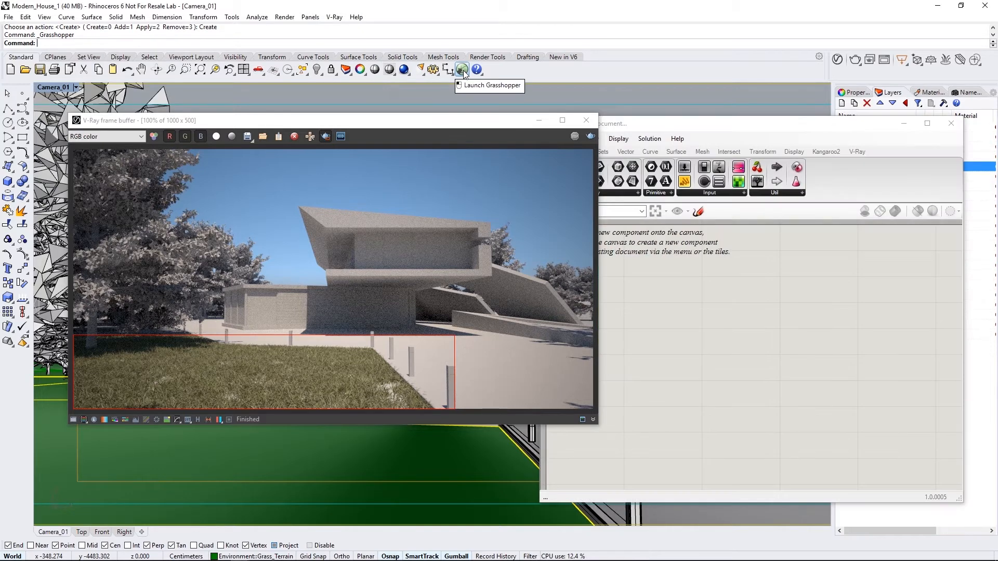
{"action": "left_click_drag", "start_coordinate": [472, 121], "coordinate": [433, 121]}
{"action": "left_click_drag", "start_coordinate": [654, 125], "coordinate": [678, 102]}
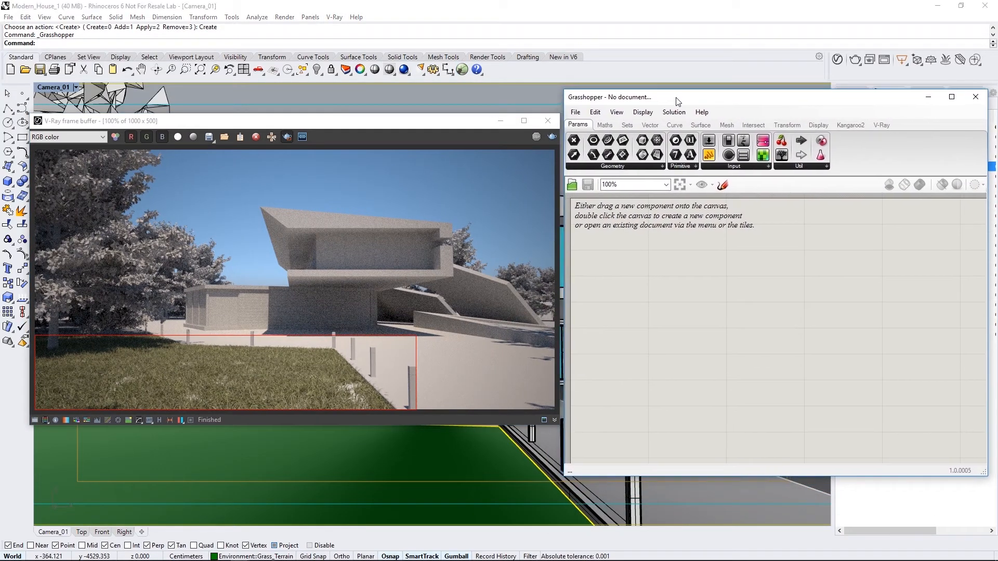
Step: Open the instancer_3_start definition in Grasshopper
{"action": "left_click", "coordinate": [572, 184]}
{"action": "double_click", "coordinate": [613, 184]}
{"action": "left_click", "coordinate": [622, 189]}
{"action": "left_click", "coordinate": [910, 408]}
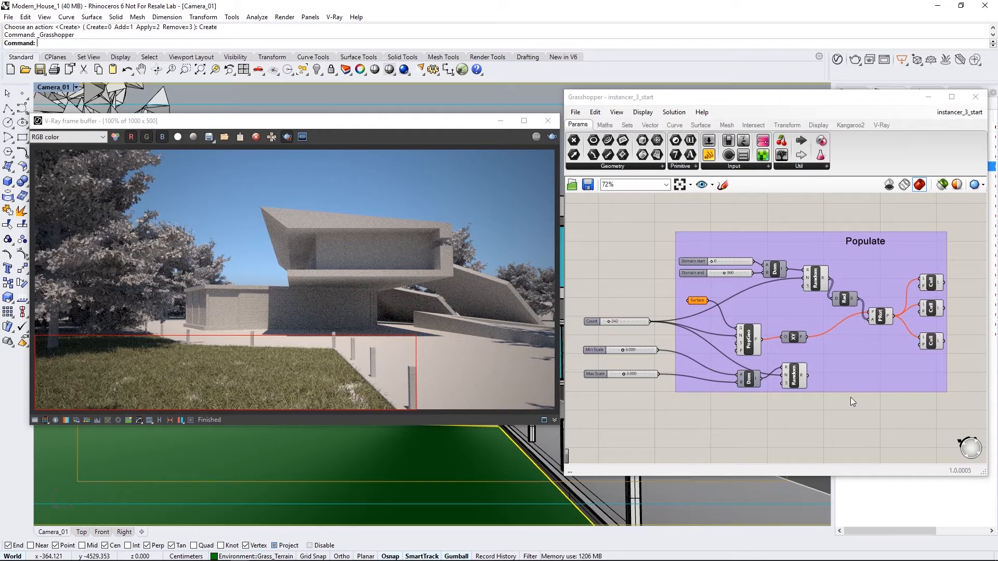
Step: Assign the lawn surface from the Rhino model to the Surface parameter in the Populate group
{"action": "right_click", "coordinate": [698, 301]}
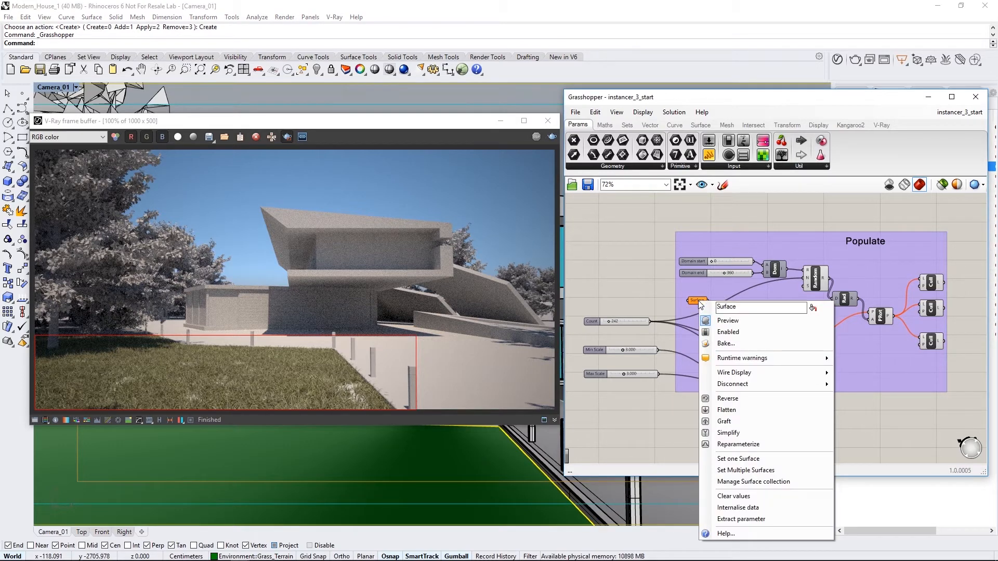
{"action": "left_click", "coordinate": [728, 458]}
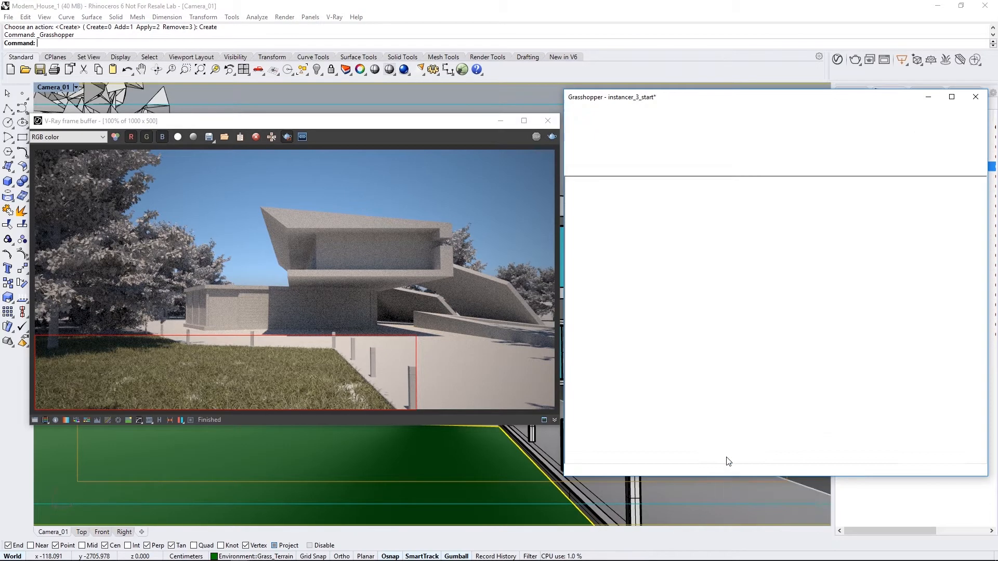
{"action": "left_click", "coordinate": [728, 459]}
Step: Place a V-Ray Importer component below the Import label and extract its File Path input as an Open File parameter
{"action": "right_click_drag", "start_coordinate": [851, 425], "coordinate": [663, 424]}
{"action": "right_click_drag", "start_coordinate": [800, 405], "coordinate": [750, 388]}
{"action": "scroll", "coordinate": [771, 398], "scroll_direction": "up", "scroll_amount": 2}
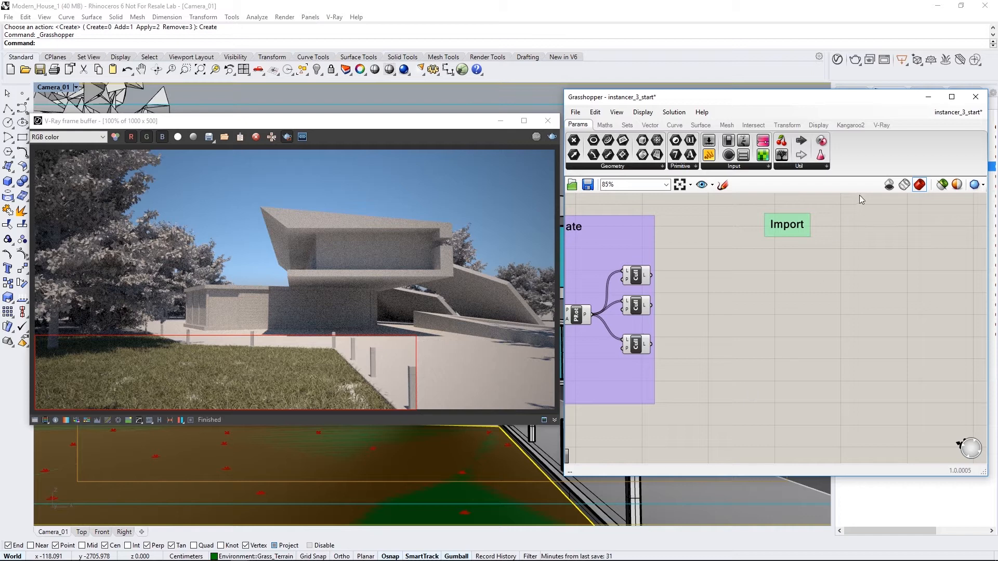
{"action": "left_click", "coordinate": [879, 126]}
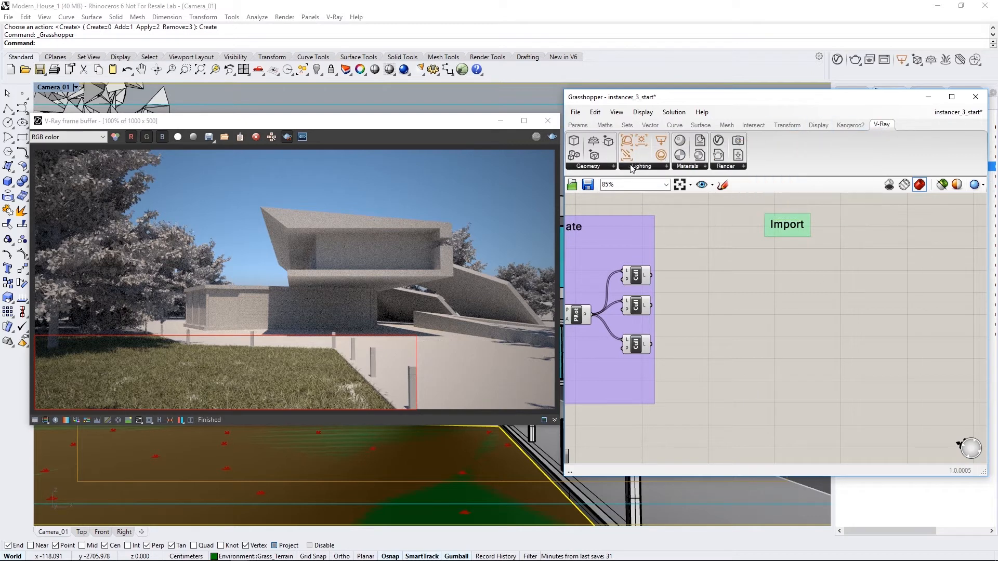
{"action": "left_click_drag", "start_coordinate": [610, 144], "coordinate": [695, 227]}
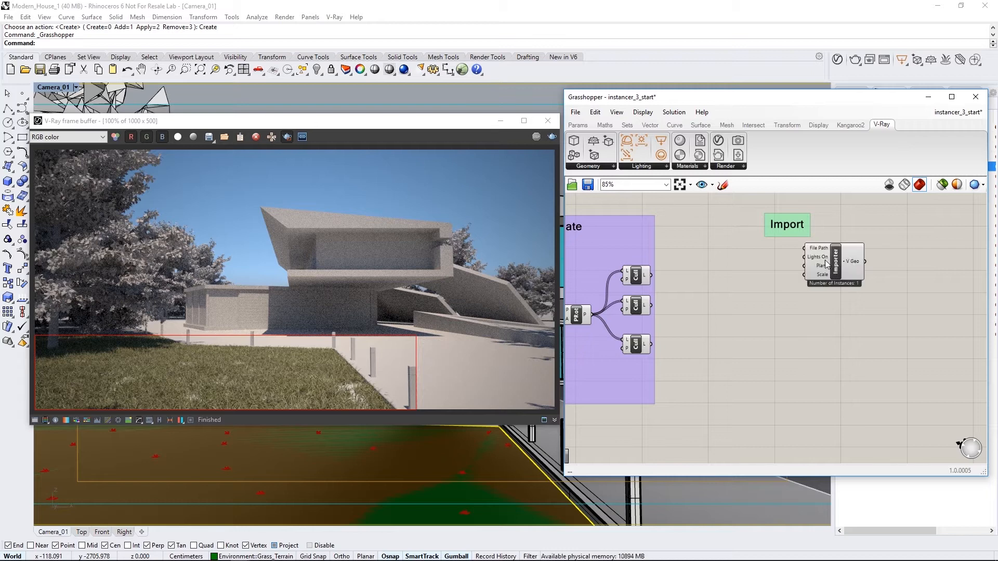
{"action": "scroll", "coordinate": [827, 247], "scroll_direction": "up", "scroll_amount": 3}
{"action": "right_click", "coordinate": [818, 254]}
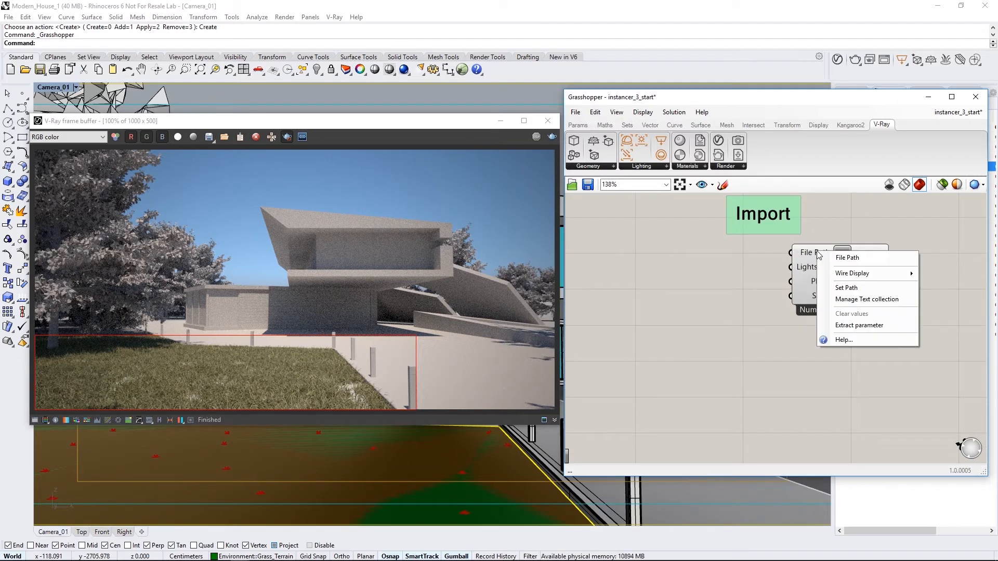
{"action": "left_click", "coordinate": [840, 326]}
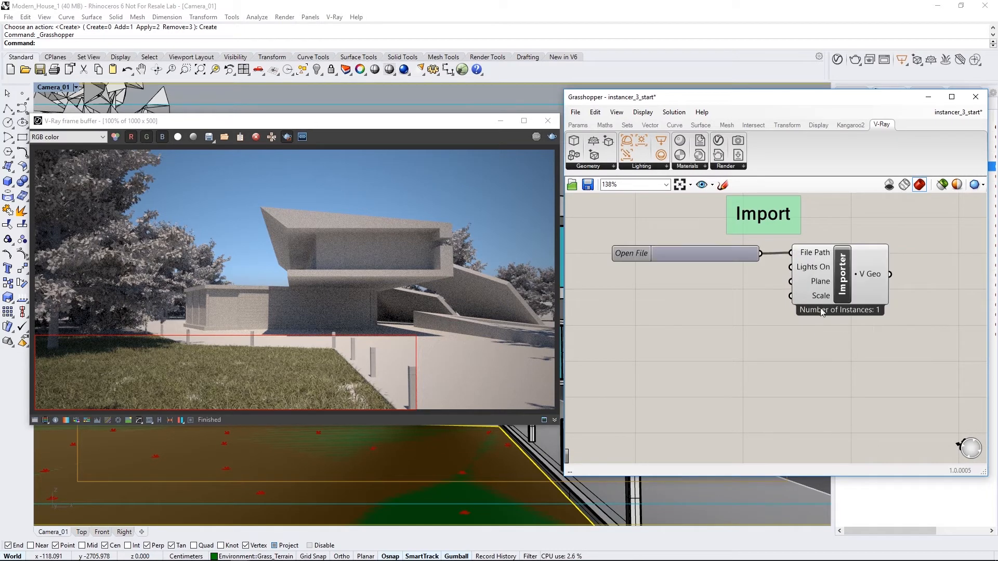
Step: Duplicate the Open File and Importer pair twice, stacking the copies below the original
{"action": "left_click", "coordinate": [843, 288]}
{"action": "left_click", "coordinate": [743, 254], "text": "shift"}
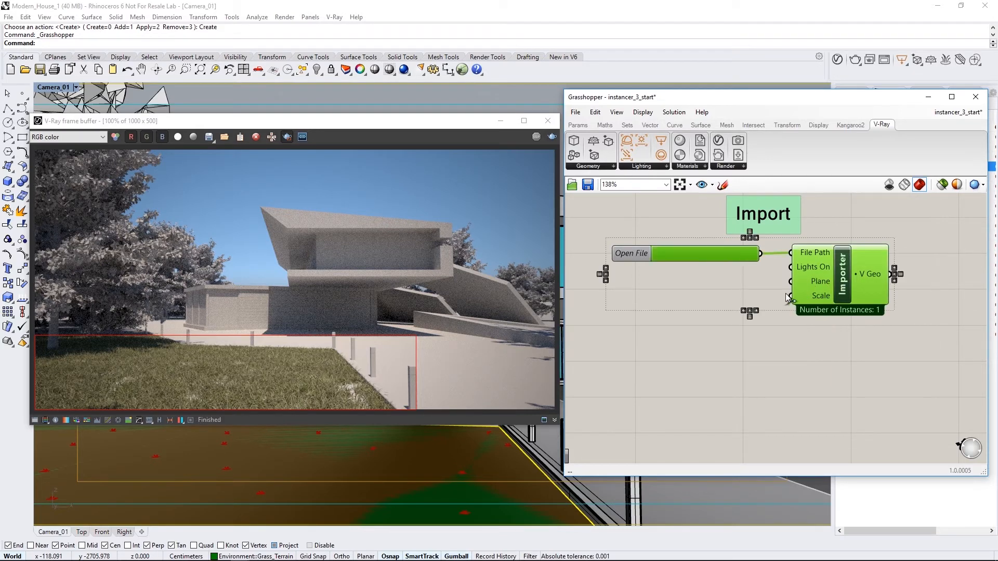
{"action": "left_click_drag", "start_coordinate": [827, 283], "coordinate": [831, 369], "text": "alt"}
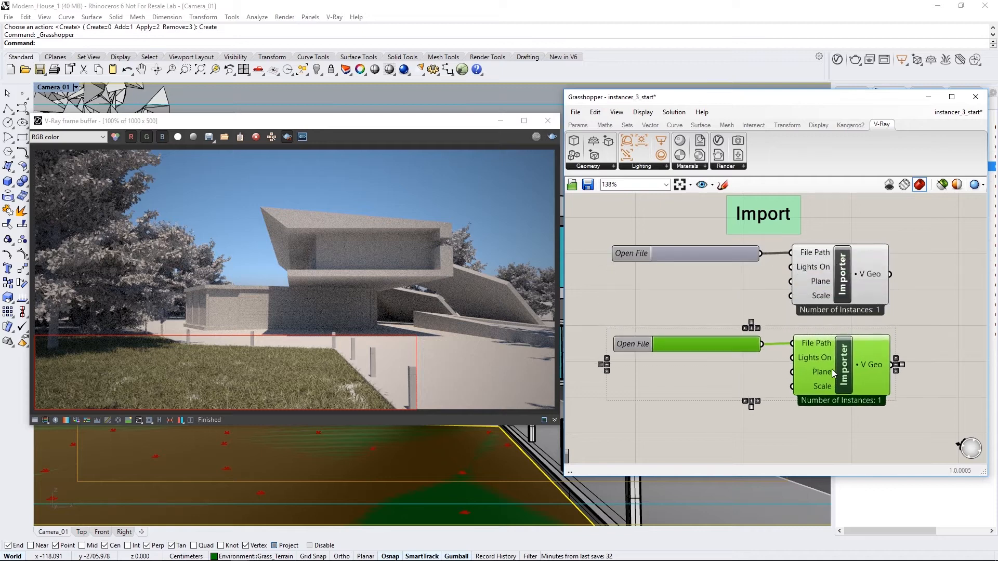
{"action": "scroll", "coordinate": [834, 366], "scroll_direction": "down", "scroll_amount": 3}
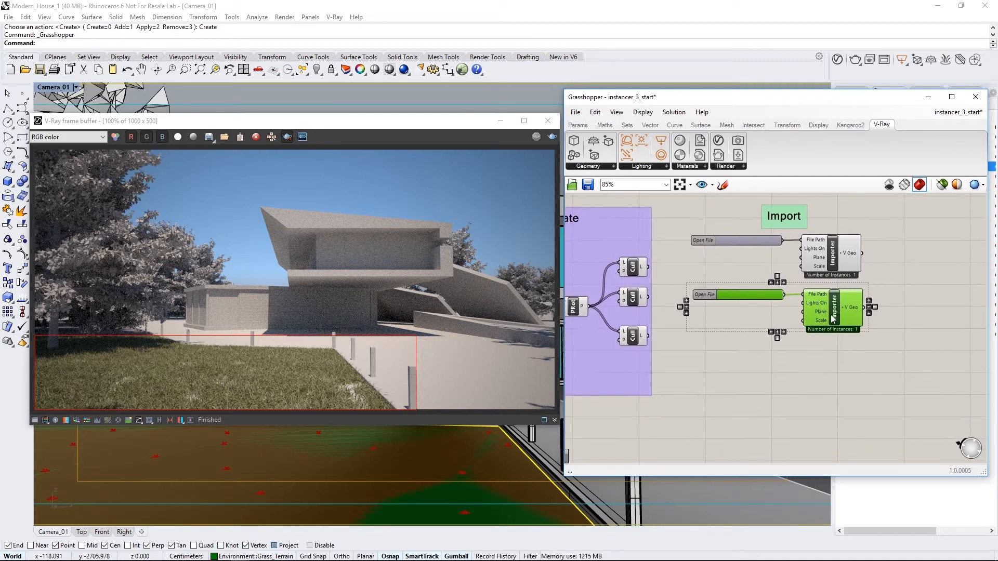
{"action": "left_click_drag", "start_coordinate": [834, 312], "coordinate": [837, 363], "text": "alt"}
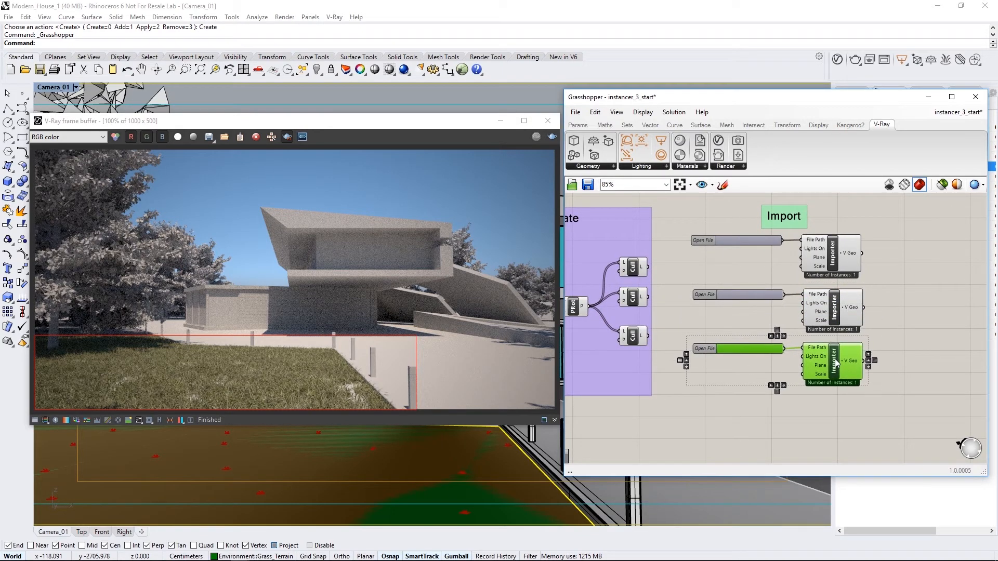
Step: Load dandelions_01, dandelions_02 and dandelions_03 into the three Open File parameters in order from top to bottom
{"action": "double_click", "coordinate": [738, 238]}
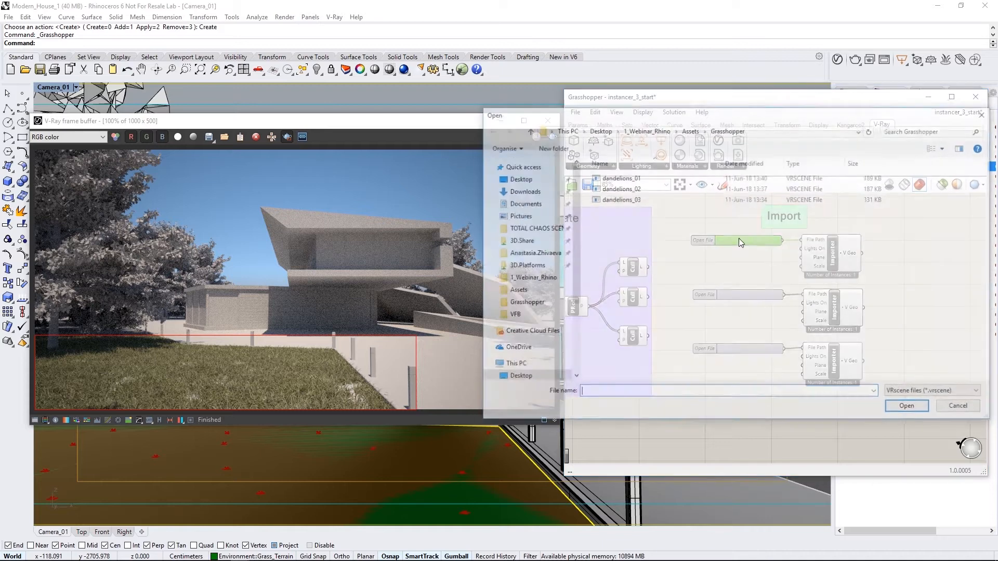
{"action": "left_click", "coordinate": [618, 177]}
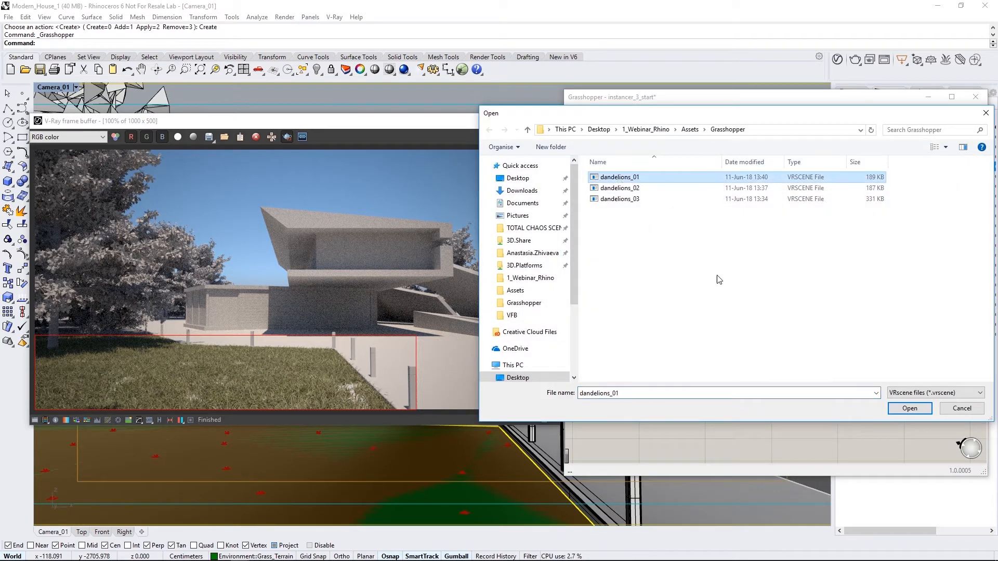
{"action": "left_click", "coordinate": [908, 409]}
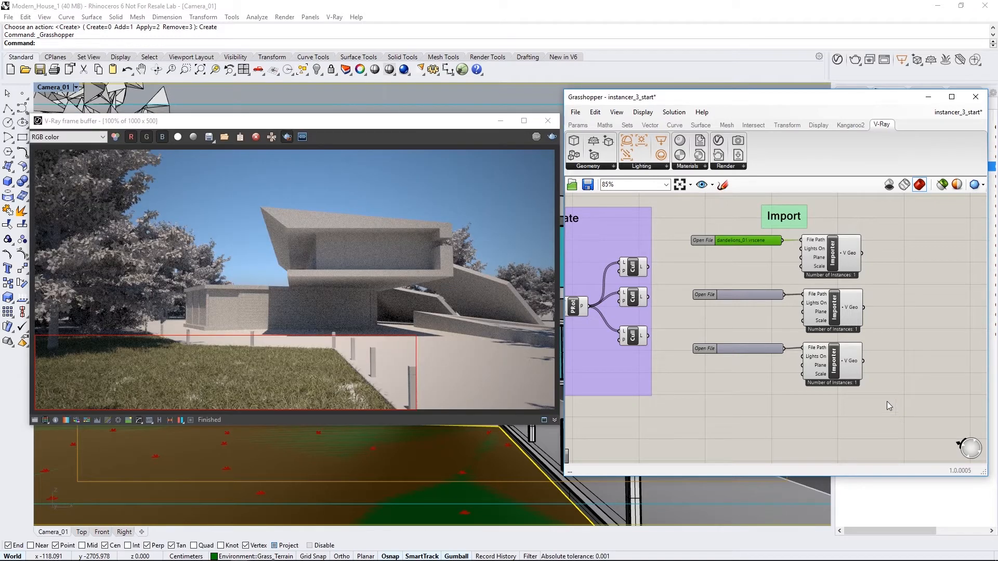
{"action": "double_click", "coordinate": [752, 294]}
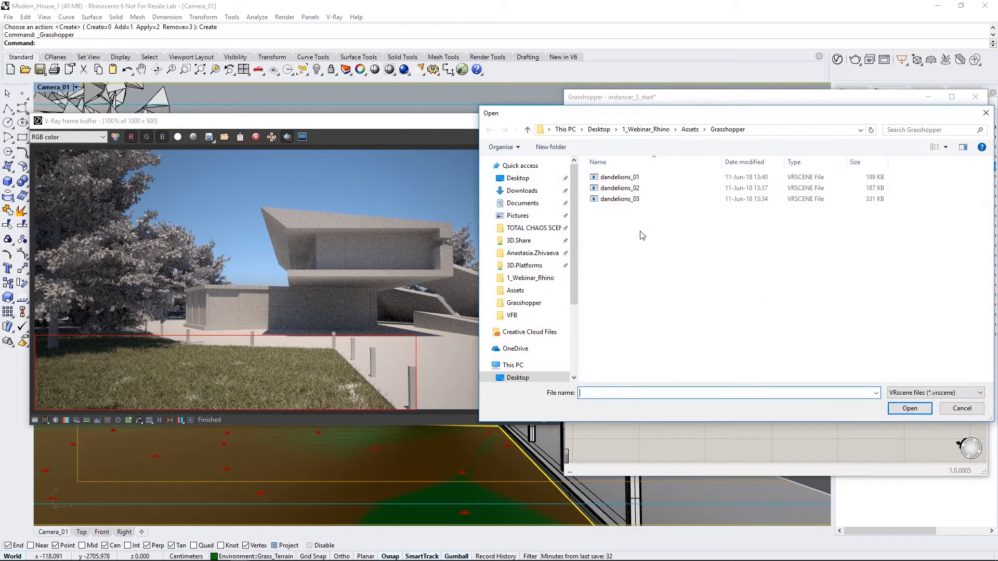
{"action": "left_click", "coordinate": [619, 189]}
{"action": "left_click", "coordinate": [895, 409]}
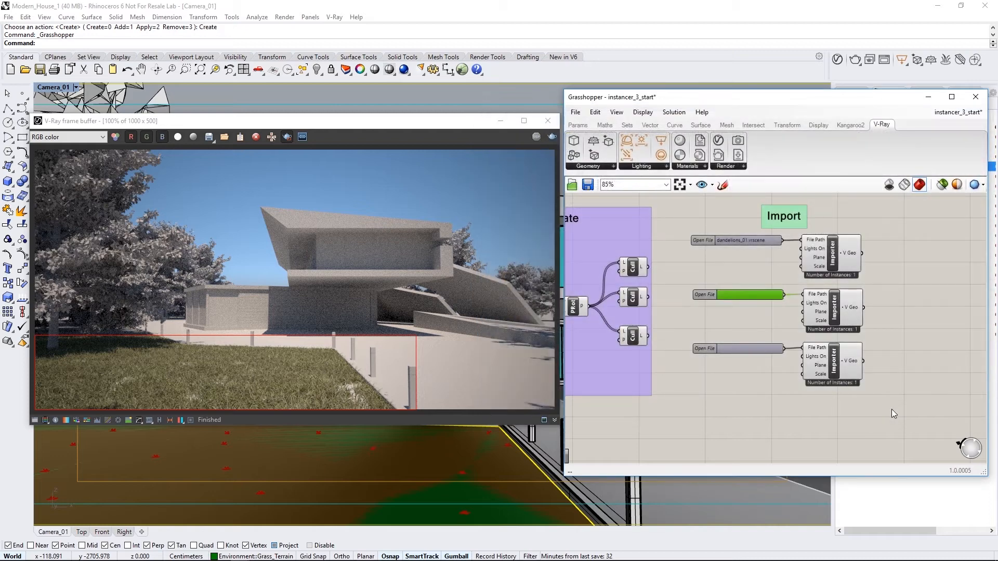
{"action": "double_click", "coordinate": [741, 348]}
{"action": "double_click", "coordinate": [618, 200]}
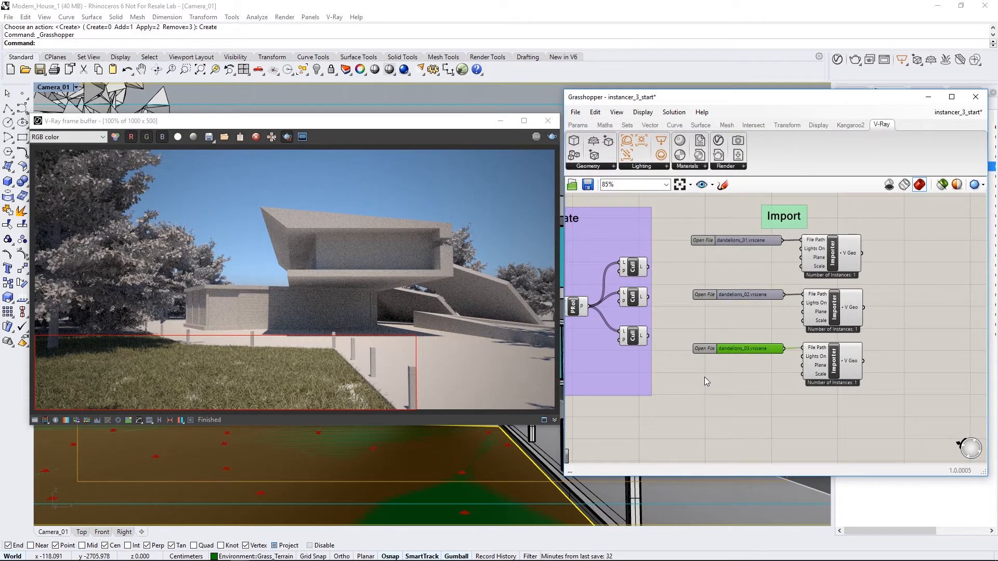
Step: Wire each of the three Cull outputs to the Plane input of the corresponding Importer
{"action": "scroll", "coordinate": [703, 267], "scroll_direction": "up", "scroll_amount": 3}
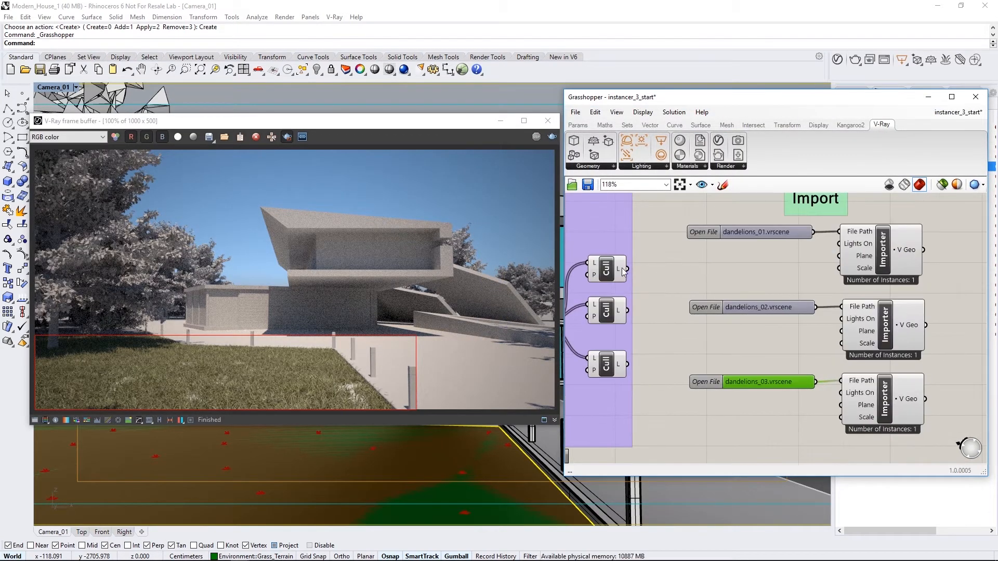
{"action": "left_click_drag", "start_coordinate": [627, 268], "coordinate": [839, 256]}
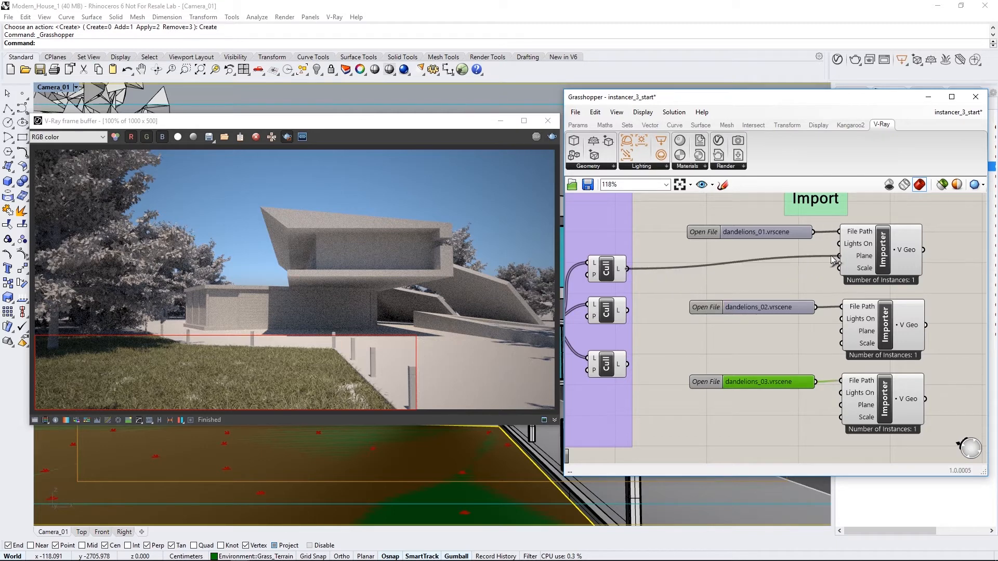
{"action": "left_click_drag", "start_coordinate": [629, 311], "coordinate": [841, 332]}
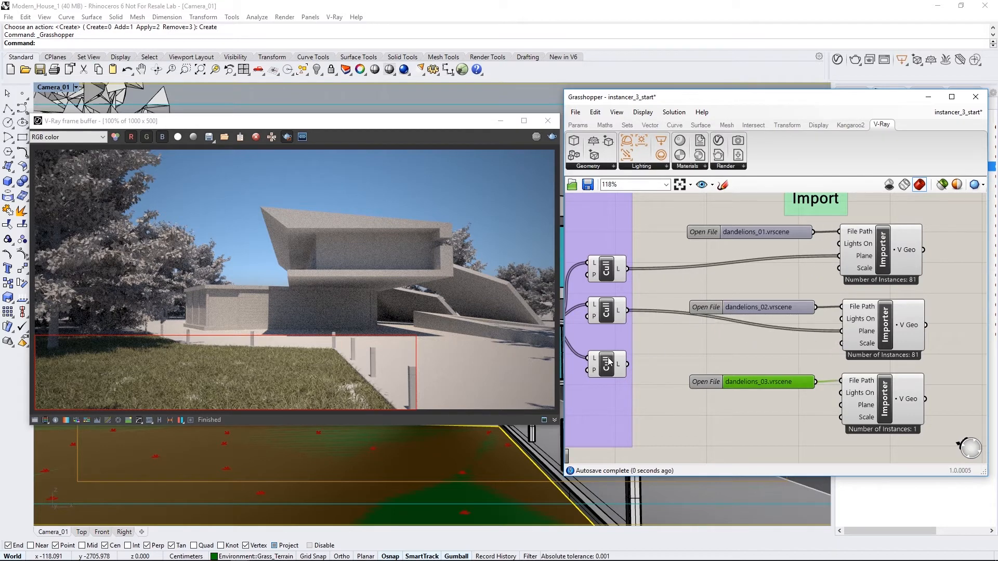
{"action": "left_click_drag", "start_coordinate": [628, 364], "coordinate": [841, 405]}
Step: Wire the output of the scale Random component to the Scale input of all three Importers
{"action": "scroll", "coordinate": [676, 395], "scroll_direction": "down", "scroll_amount": 2}
{"action": "right_click_drag", "start_coordinate": [669, 400], "coordinate": [738, 364]}
{"action": "scroll", "coordinate": [720, 369], "scroll_direction": "down", "scroll_amount": 1}
{"action": "right_click_drag", "start_coordinate": [675, 372], "coordinate": [718, 372]}
{"action": "left_click_drag", "start_coordinate": [589, 382], "coordinate": [904, 384]}
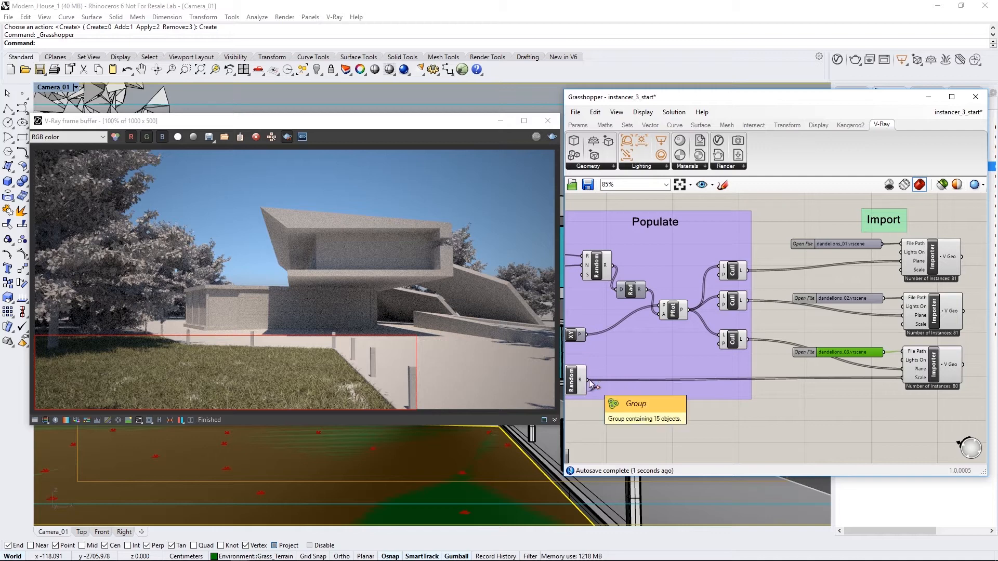
{"action": "left_click_drag", "start_coordinate": [589, 382], "coordinate": [904, 324]}
{"action": "left_click_drag", "start_coordinate": [586, 382], "coordinate": [901, 270]}
Step: Add a V-Ray Render component and wire the V Geo outputs of all three Importers into its V Geo input
{"action": "right_click_drag", "start_coordinate": [846, 401], "coordinate": [667, 395]}
{"action": "scroll", "coordinate": [873, 349], "scroll_direction": "up", "scroll_amount": 3}
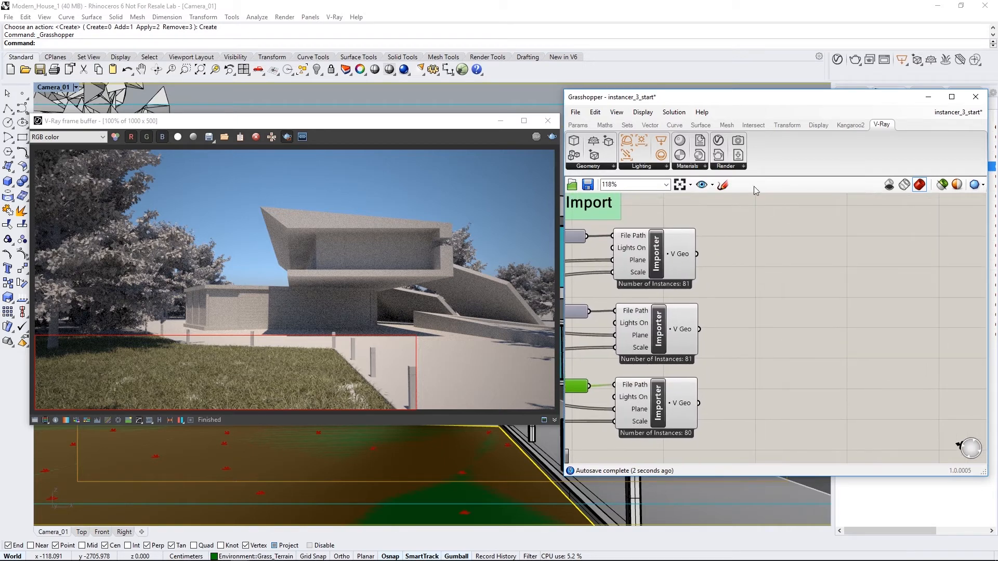
{"action": "mouse_move", "coordinate": [718, 141]}
{"action": "left_mouse_down"}
{"action": "mouse_move", "coordinate": [795, 317]}
{"action": "mouse_move", "coordinate": [813, 325]}
{"action": "left_mouse_up"}
{"action": "mouse_move", "coordinate": [697, 254]}
{"action": "left_mouse_down"}
{"action": "mouse_move", "coordinate": [743, 367]}
{"action": "mouse_move", "coordinate": [768, 372]}
{"action": "left_mouse_up"}
{"action": "left_click_drag", "start_coordinate": [700, 329], "coordinate": [767, 371], "text": "shift"}
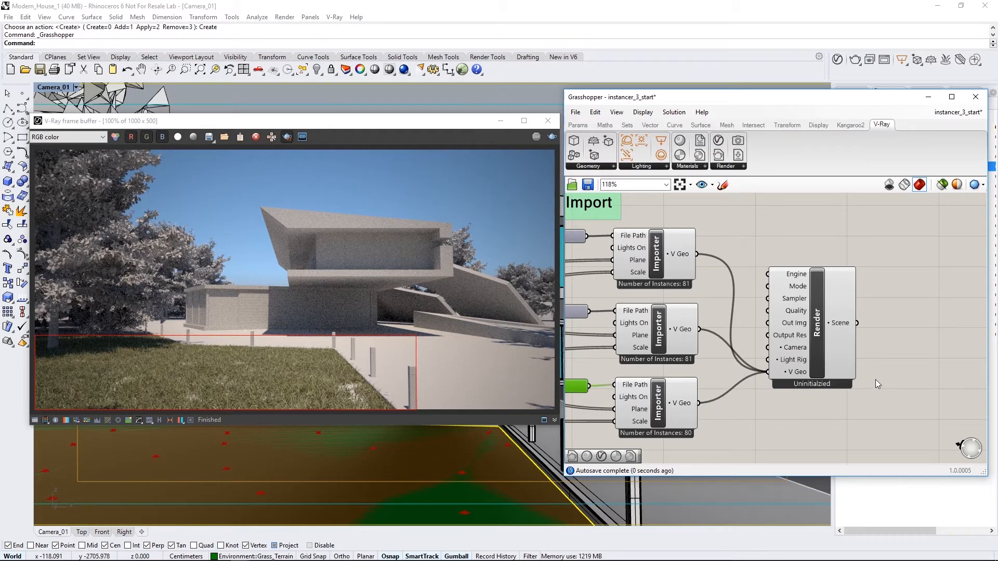
Step: Add a Render in Project component and wire the Render component's Scene output to it
{"action": "right_click_drag", "start_coordinate": [872, 385], "coordinate": [828, 375]}
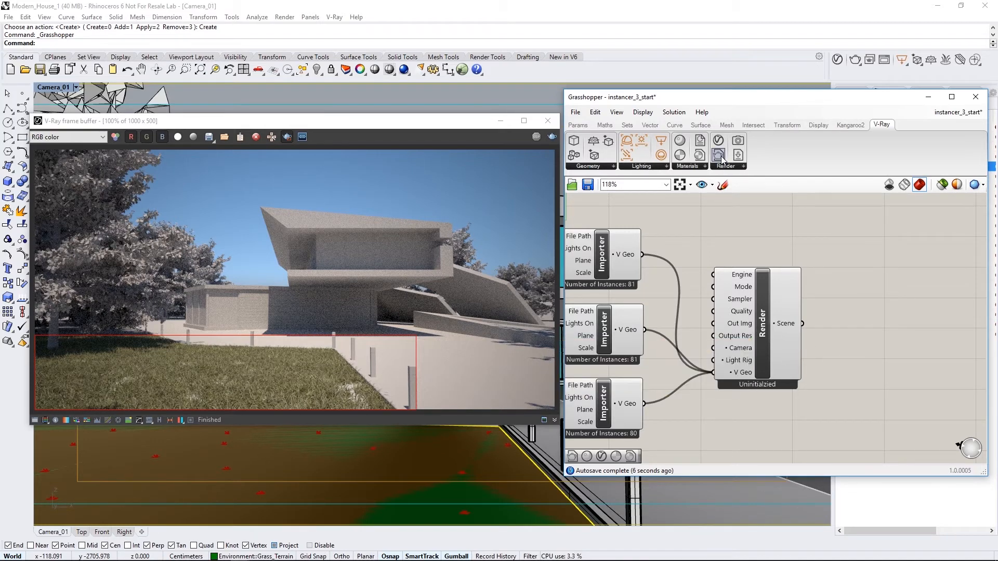
{"action": "left_click_drag", "start_coordinate": [853, 251], "coordinate": [884, 319]}
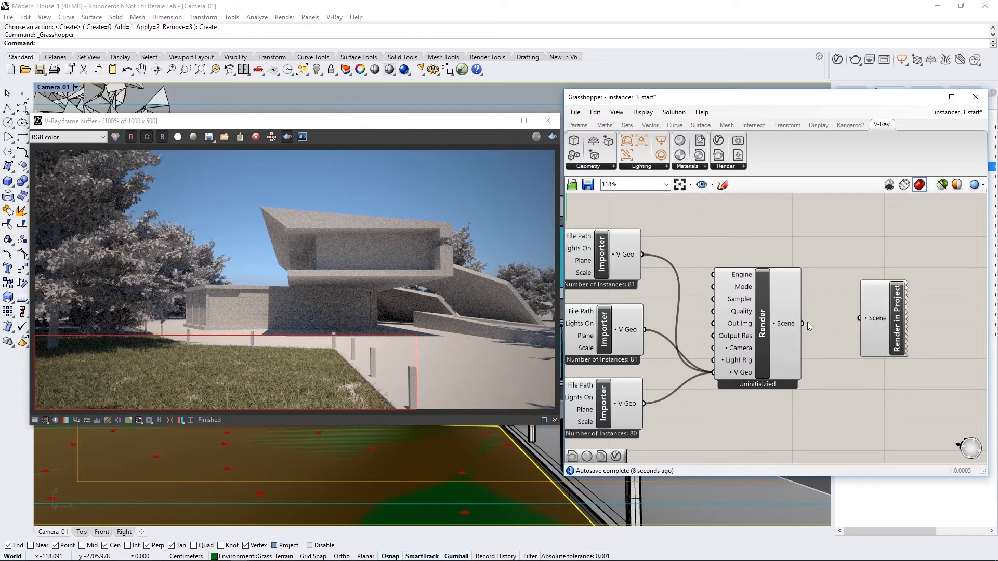
{"action": "left_click_drag", "start_coordinate": [802, 323], "coordinate": [901, 329]}
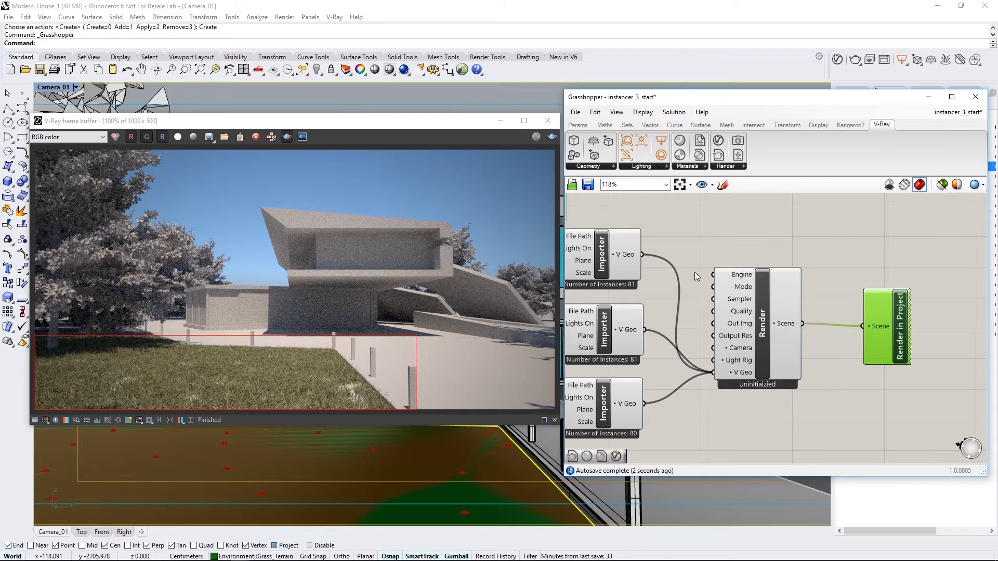
Step: Minimize Grasshopper, render the lawn region with the scattered dandelions, and stop the rendering
{"action": "left_click", "coordinate": [928, 97]}
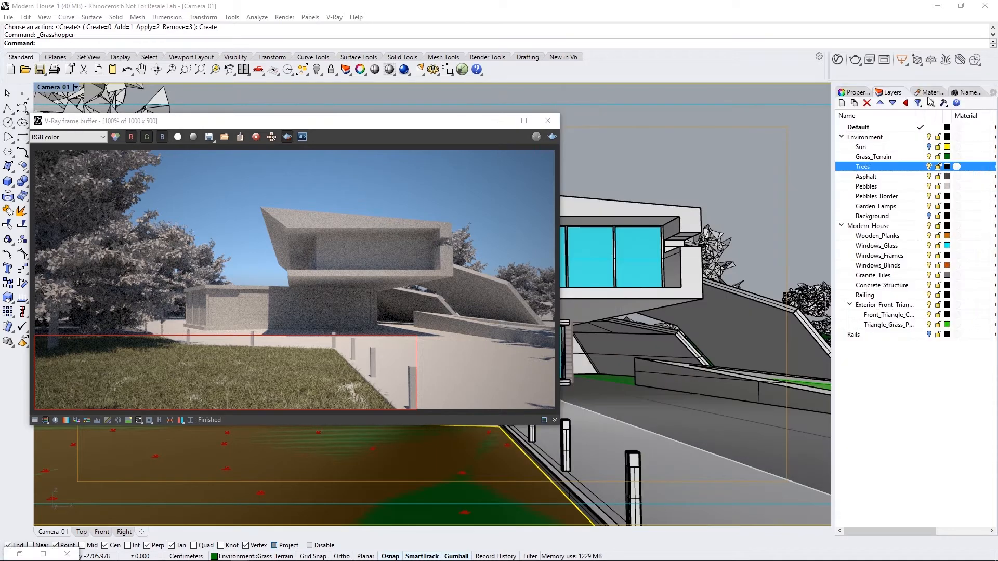
{"action": "left_click", "coordinate": [856, 61]}
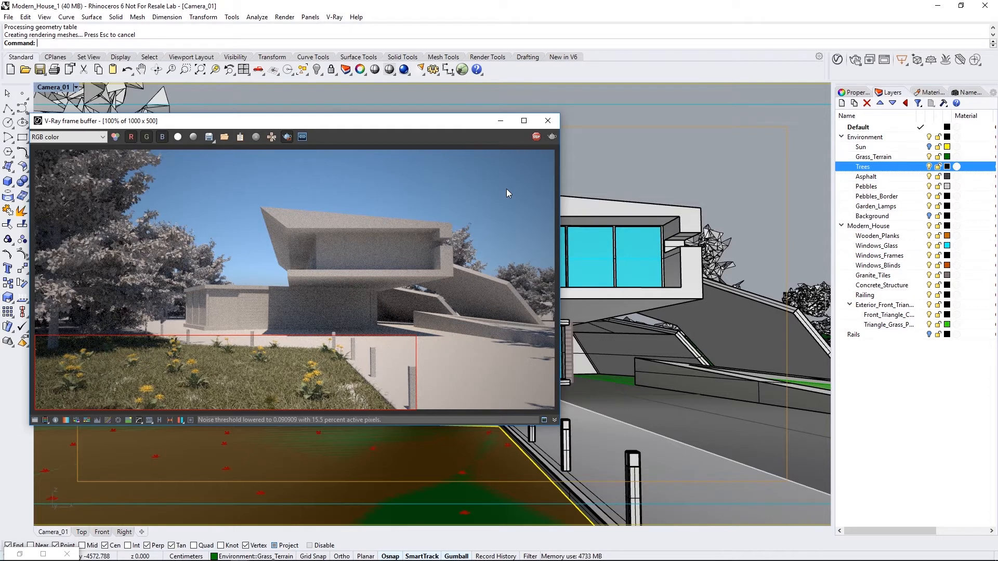
{"action": "left_click", "coordinate": [536, 138]}
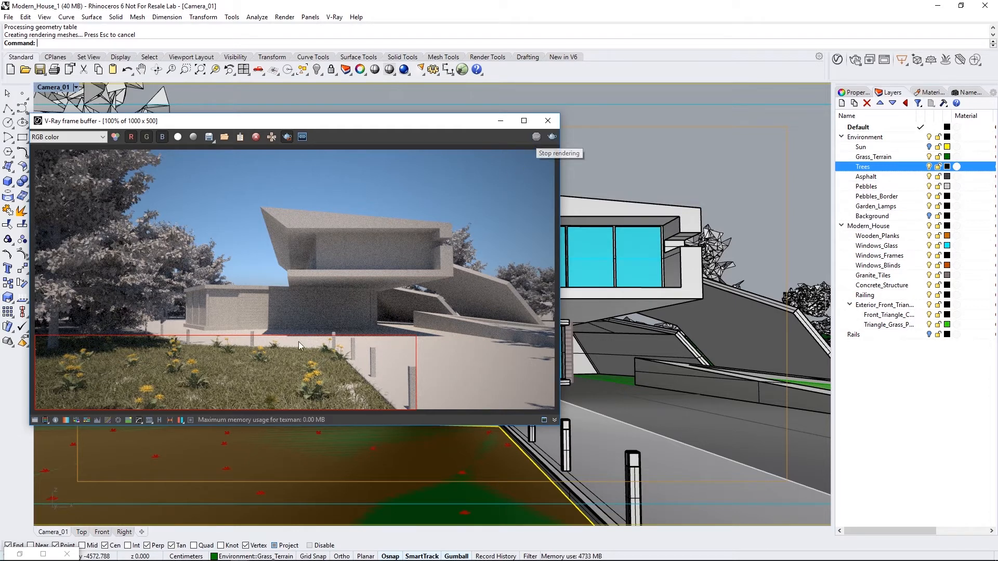
Step: Restore Grasshopper and set the Min Scale slider to 0.7 and the Max Scale slider to 1.5
{"action": "left_click", "coordinate": [19, 555]}
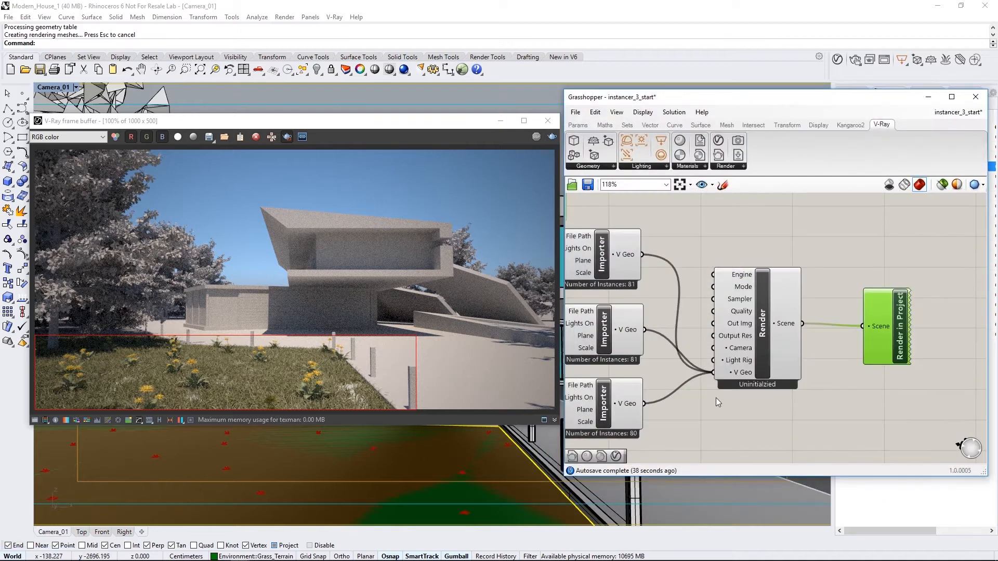
{"action": "scroll", "coordinate": [723, 394], "scroll_direction": "down", "scroll_amount": 9}
{"action": "right_click_drag", "start_coordinate": [613, 408], "coordinate": [807, 383]}
{"action": "scroll", "coordinate": [706, 376], "scroll_direction": "up", "scroll_amount": 10}
{"action": "scroll", "coordinate": [705, 377], "scroll_direction": "up", "scroll_amount": 2}
{"action": "double_click", "coordinate": [702, 350]}
{"action": "type", "text": "0"}
{"action": "key", "text": "Return"}
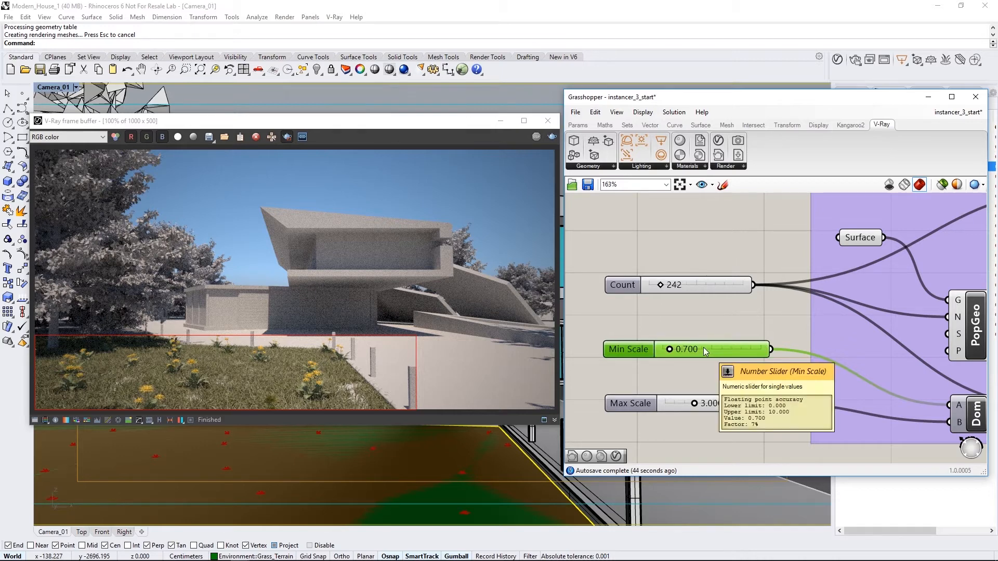
{"action": "double_click", "coordinate": [703, 403]}
{"action": "type", "text": "1."}
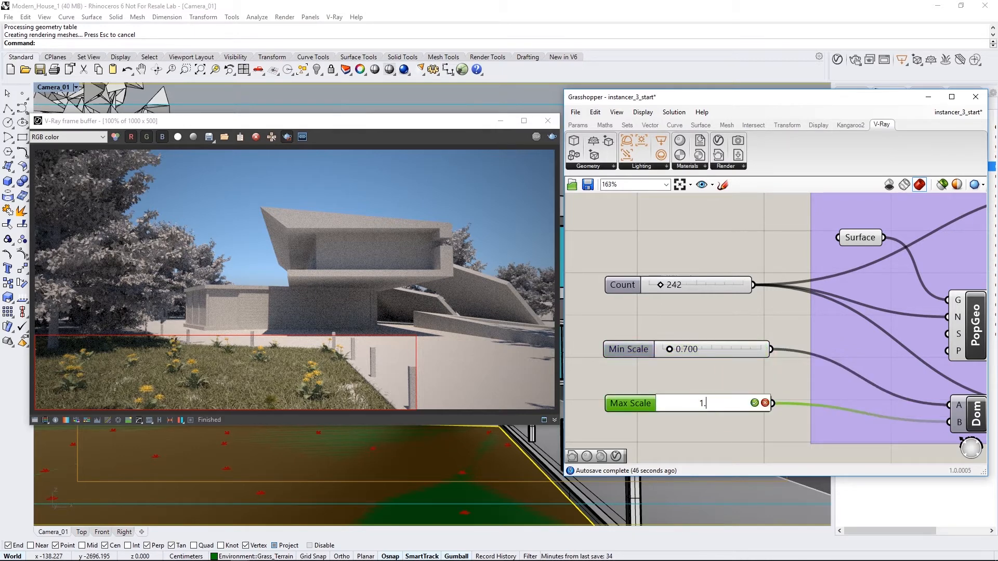
{"action": "type", "text": "5"}
{"action": "key", "text": "Return"}
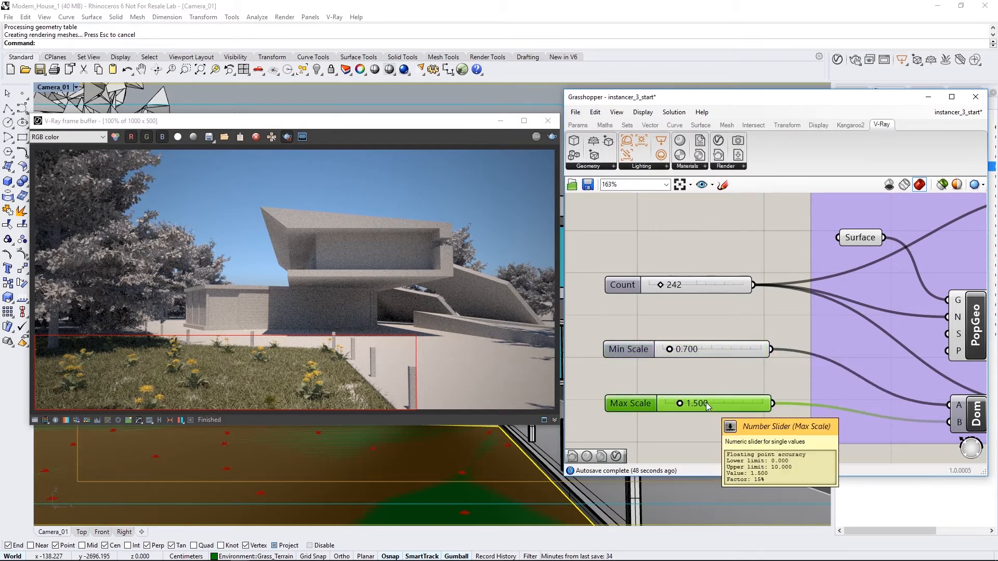
Step: Set the Count slider to 2000
{"action": "double_click", "coordinate": [679, 285]}
{"action": "type", "text": "2000"}
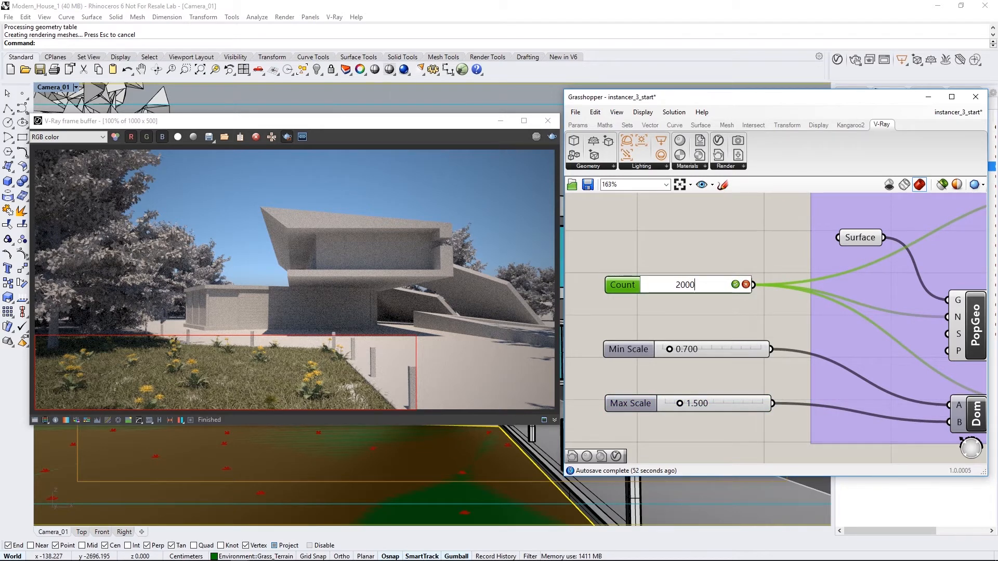
{"action": "key", "text": "Return"}
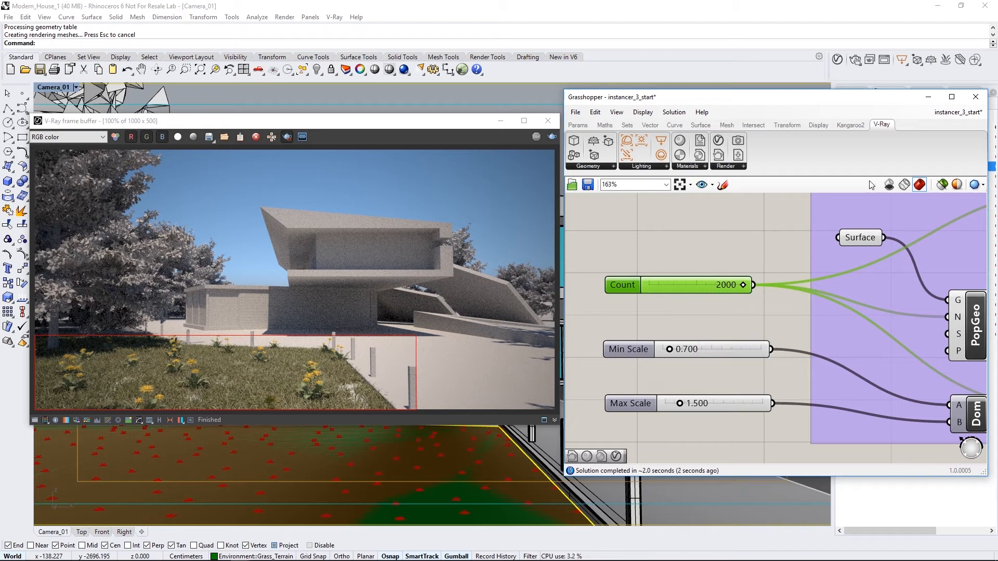
Step: Render the lawn region with the denser dandelion scatter, stop the render and turn off region rendering
{"action": "left_click", "coordinate": [929, 99]}
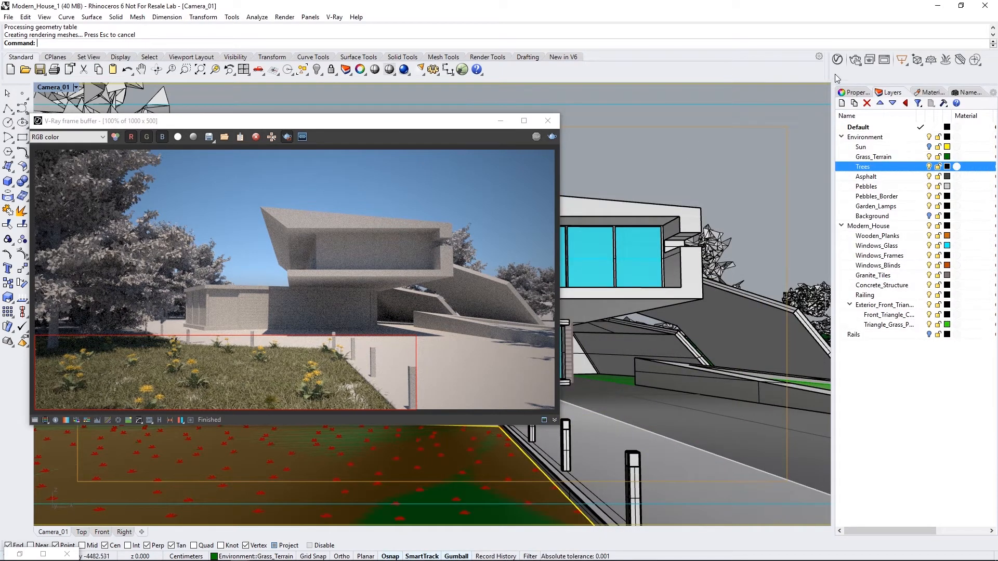
{"action": "left_click", "coordinate": [855, 60]}
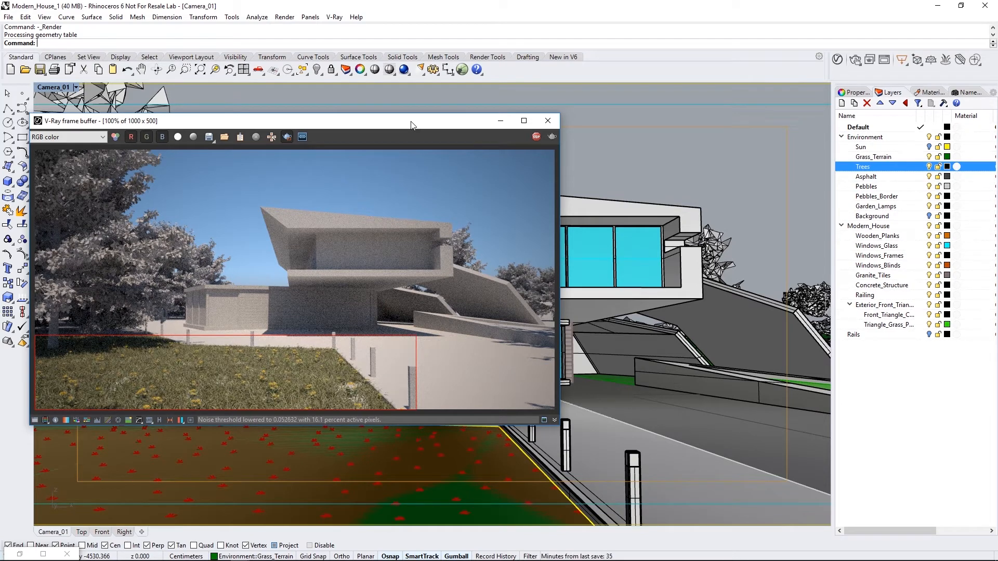
{"action": "left_click", "coordinate": [534, 141]}
{"action": "left_click", "coordinate": [287, 139]}
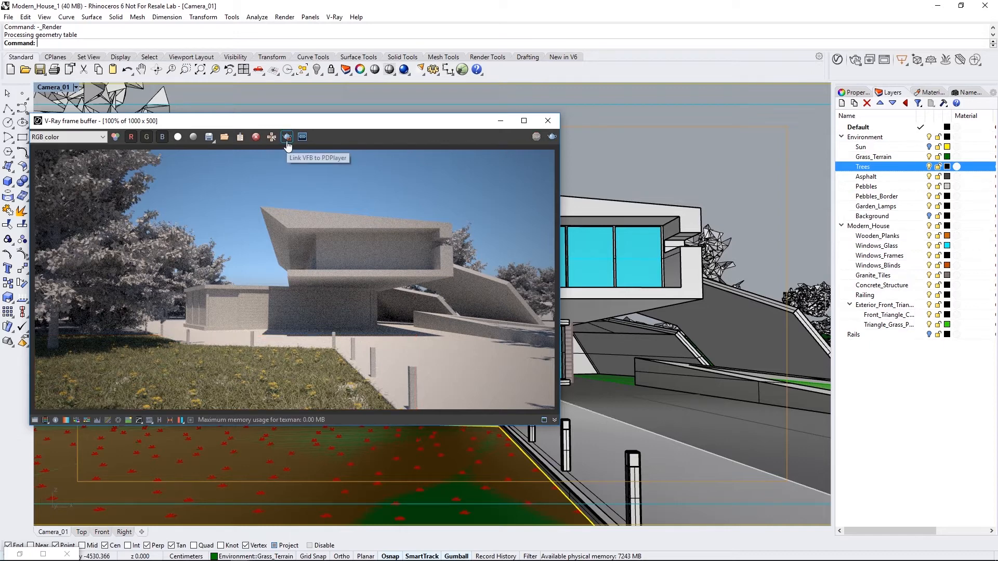
Step: Restore Grasshopper, disable the Render in Project component and minimize Grasshopper again
{"action": "left_click", "coordinate": [21, 557]}
{"action": "scroll", "coordinate": [713, 314], "scroll_direction": "down", "scroll_amount": 2}
{"action": "right_click_drag", "start_coordinate": [914, 302], "coordinate": [717, 299]}
{"action": "scroll", "coordinate": [857, 293], "scroll_direction": "up", "scroll_amount": 3}
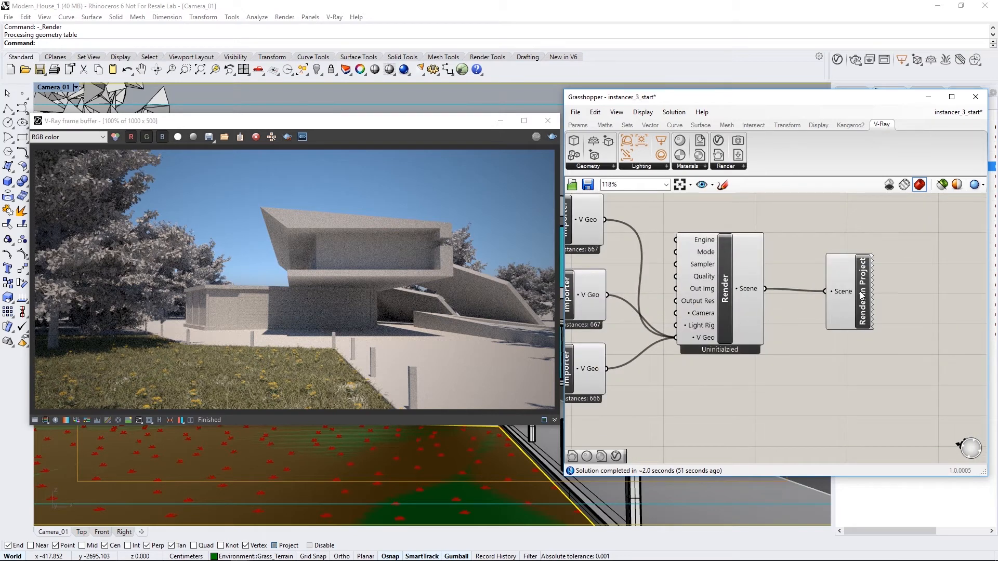
{"action": "right_click", "coordinate": [861, 297]}
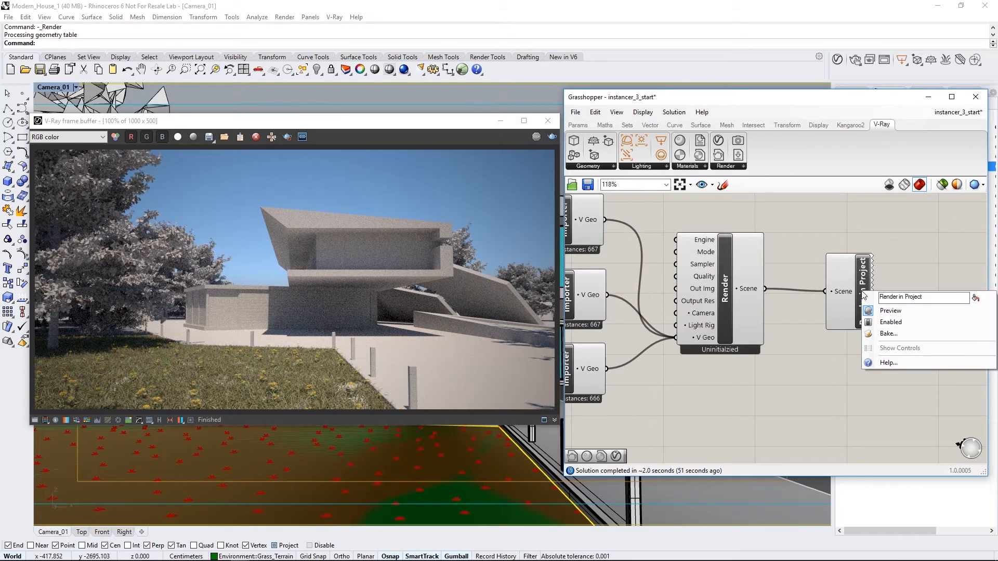
{"action": "left_click", "coordinate": [890, 321]}
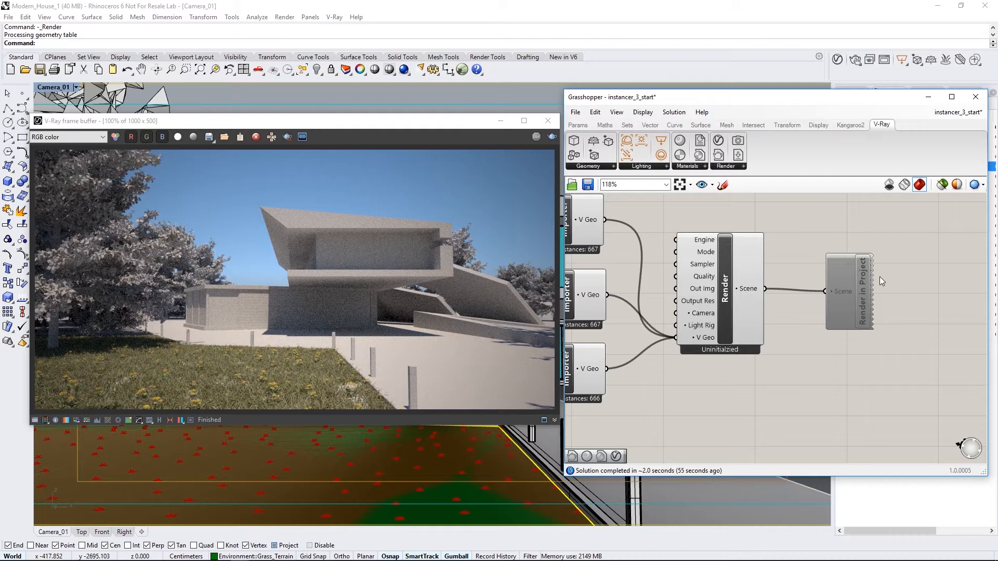
{"action": "left_click", "coordinate": [929, 97]}
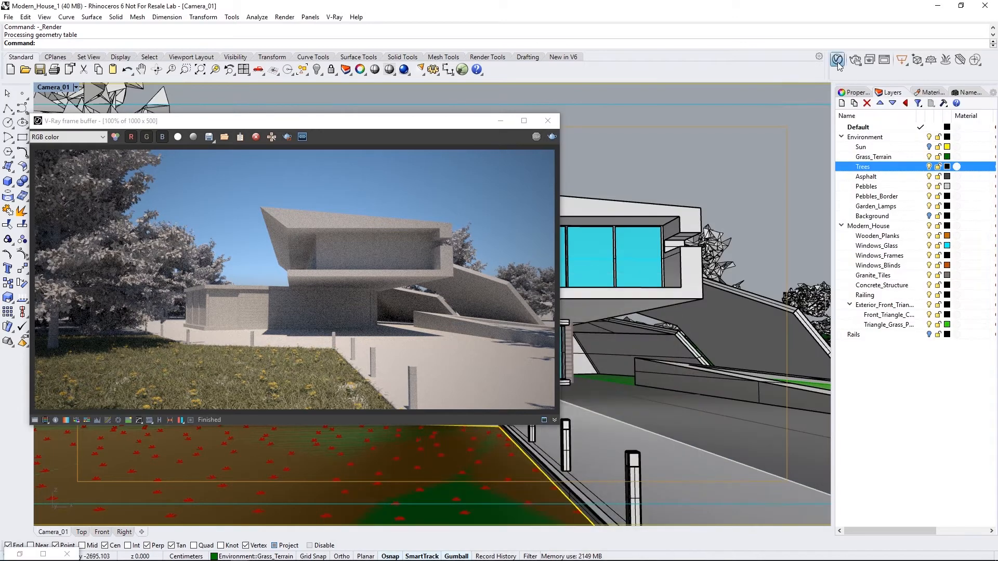
Step: Open the V-Ray Asset Editor beside the frame buffer and select a tree block in place of the lawn, ending in the Camera_01 view
{"action": "left_click", "coordinate": [838, 59]}
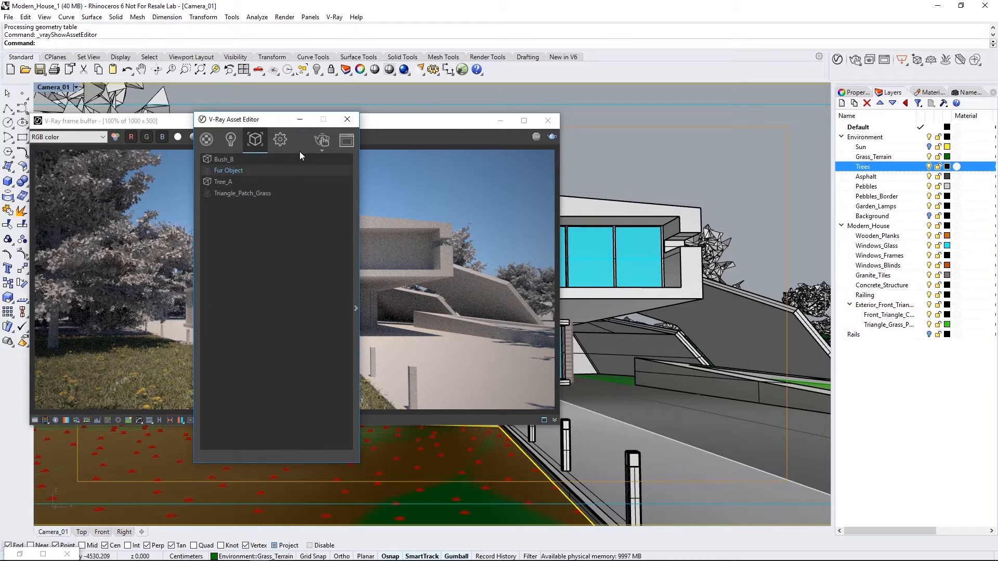
{"action": "left_click_drag", "start_coordinate": [384, 122], "coordinate": [732, 118]}
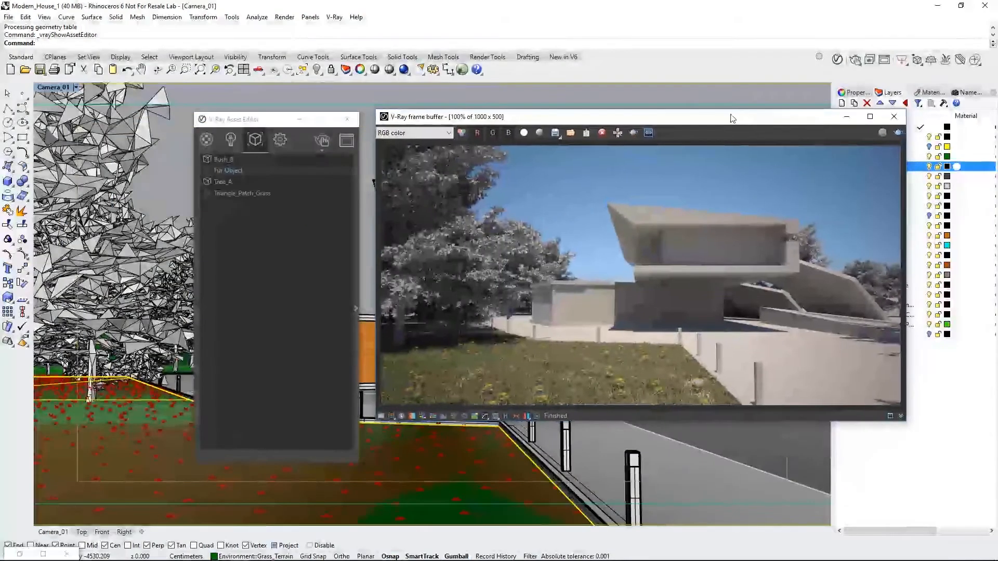
{"action": "double_click", "coordinate": [50, 87]}
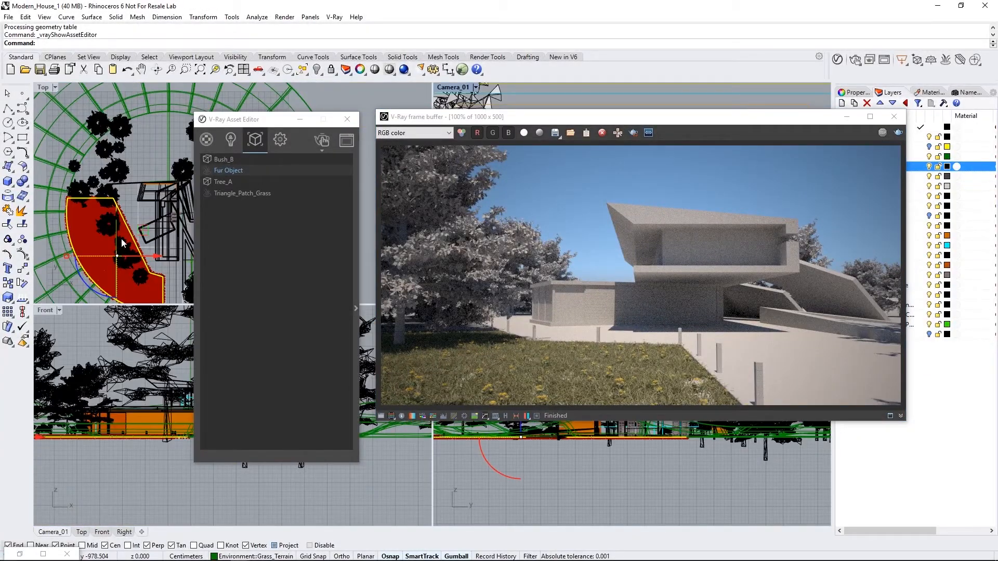
{"action": "scroll", "coordinate": [155, 258], "scroll_direction": "up", "scroll_amount": 6}
{"action": "left_click", "coordinate": [147, 209]}
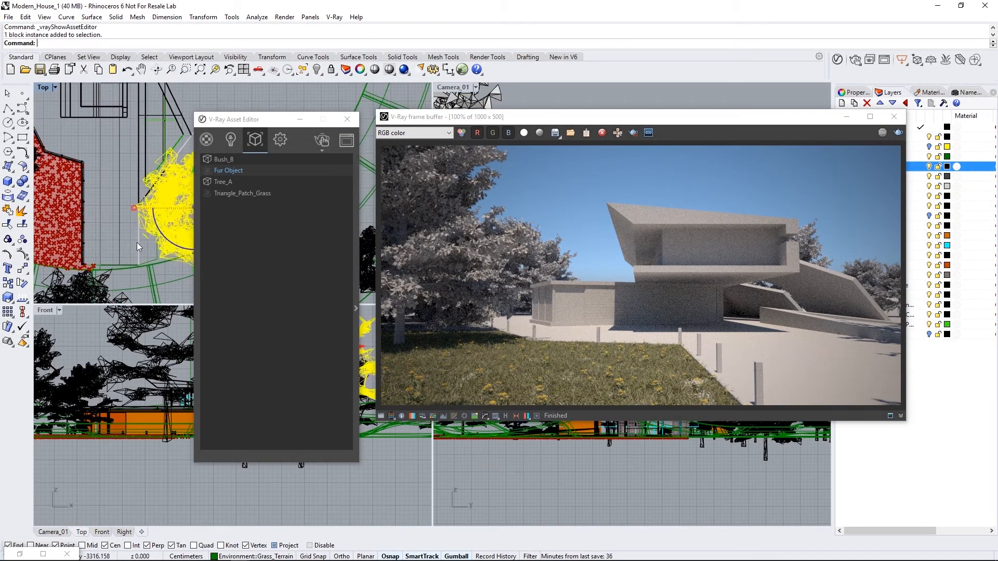
{"action": "left_click", "coordinate": [85, 291]}
{"action": "left_click", "coordinate": [160, 326]}
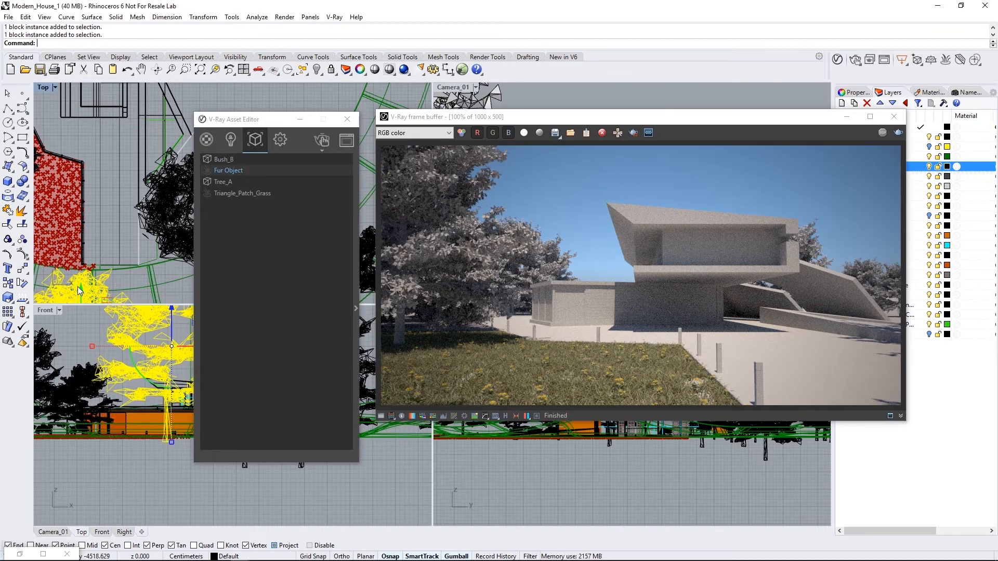
{"action": "double_click", "coordinate": [454, 87]}
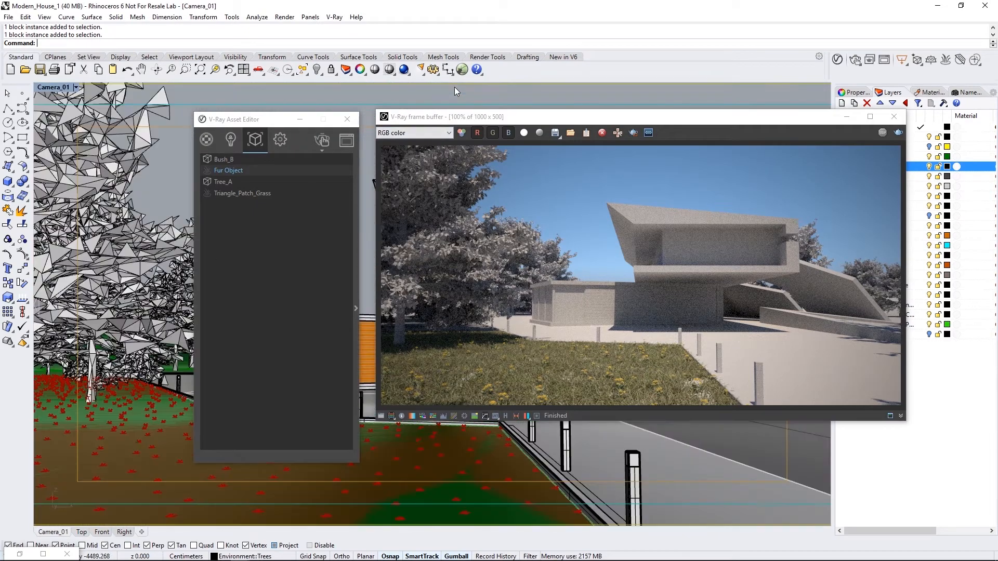
Step: Start an interactive render of the Camera_01 view and turn off the Rhino Document Sun light
{"action": "left_click", "coordinate": [320, 140]}
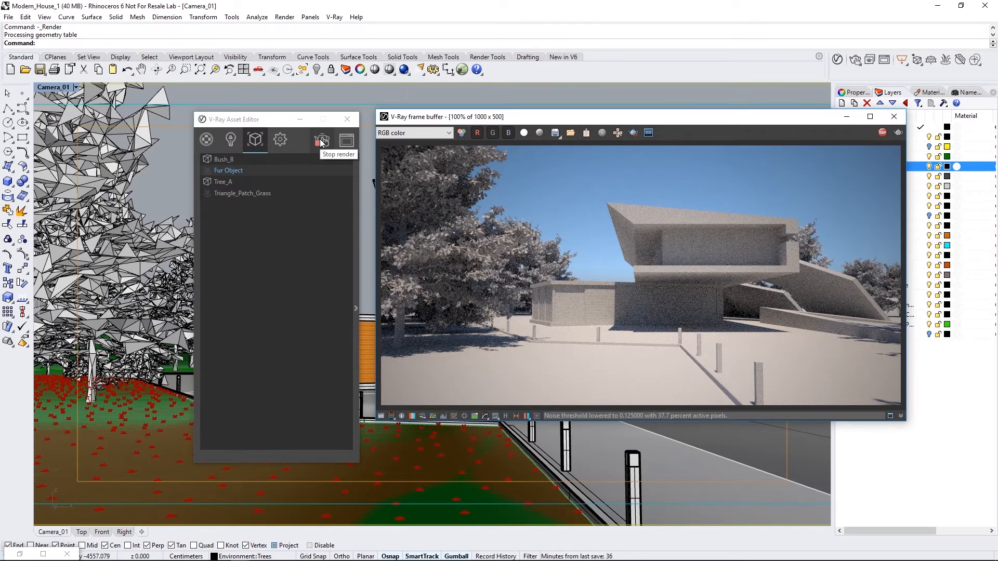
{"action": "left_click", "coordinate": [234, 143]}
{"action": "left_click", "coordinate": [212, 160]}
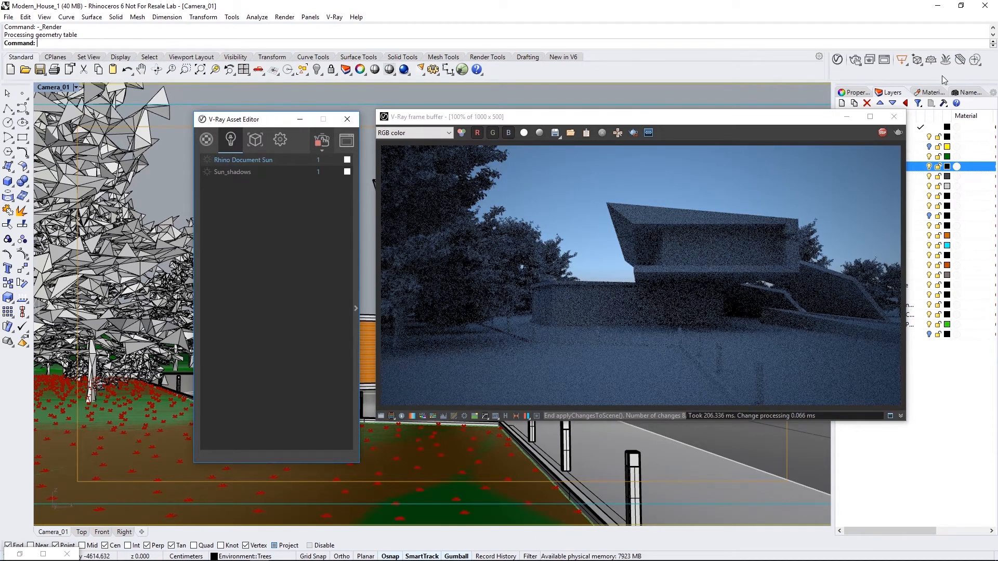
Step: Add a V-Ray Sun Light at the origin, turning on manual control in the Sun Angle Calculator
{"action": "left_click", "coordinate": [906, 63]}
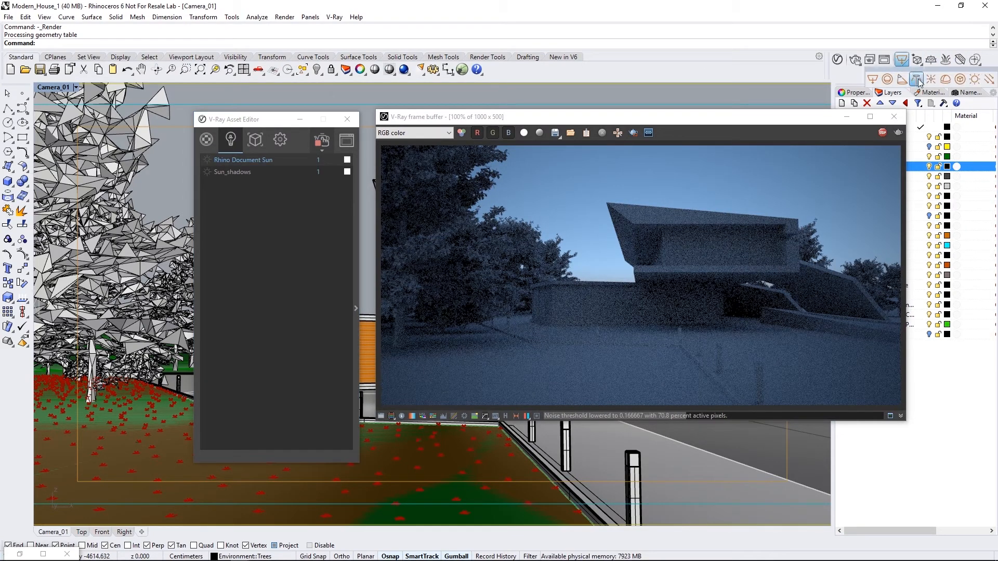
{"action": "left_click", "coordinate": [976, 79]}
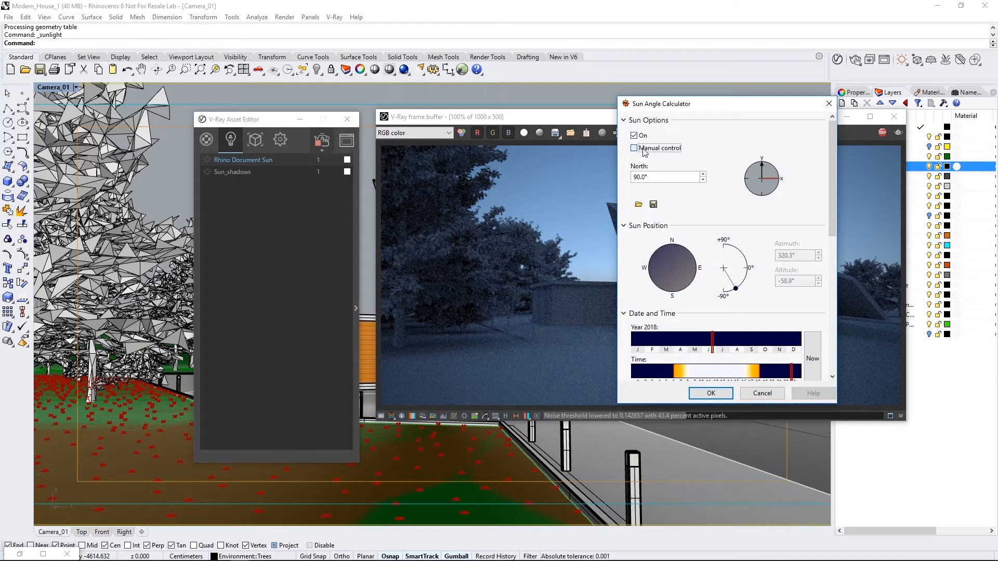
{"action": "left_click", "coordinate": [635, 148]}
{"action": "left_click", "coordinate": [712, 394]}
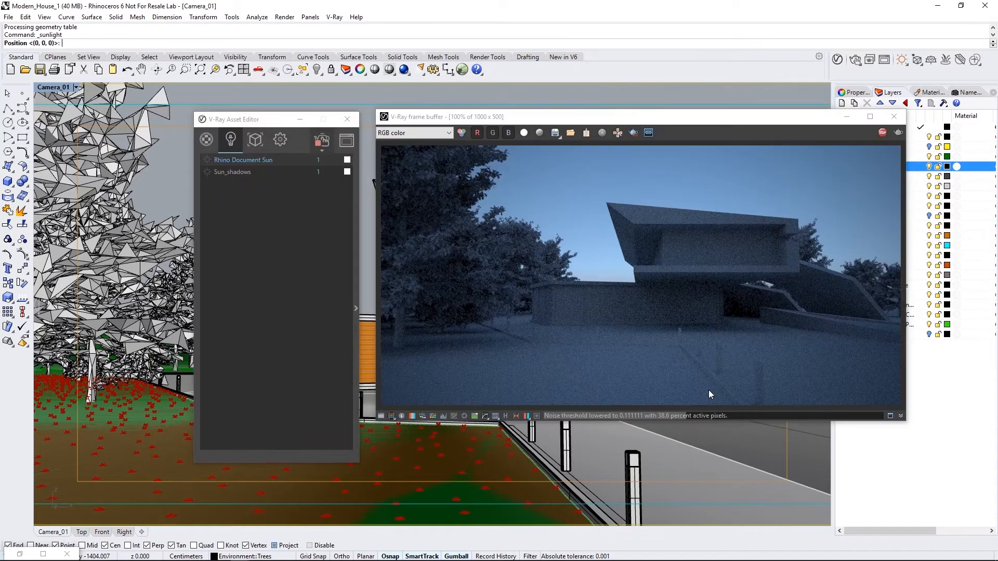
{"action": "key", "text": "Return"}
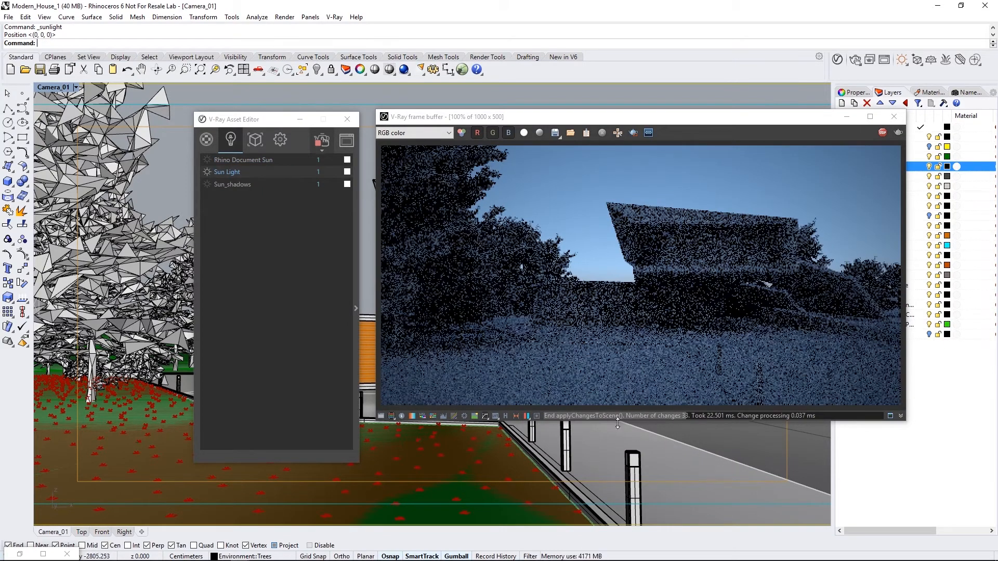
Step: Move the Sun Light above the house, rotate it in the Top and Front views, and delete it
{"action": "double_click", "coordinate": [47, 87]}
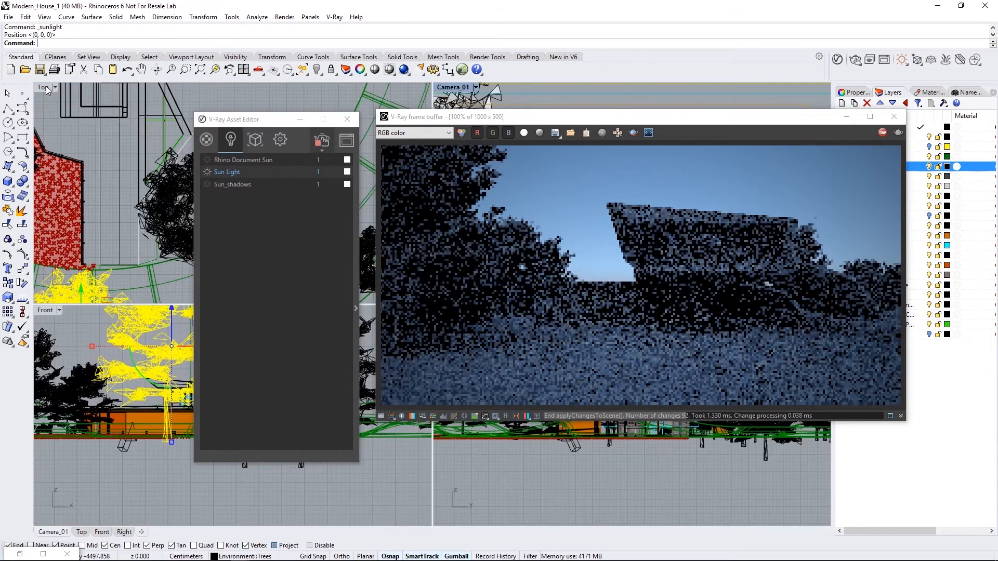
{"action": "left_click", "coordinate": [121, 445]}
{"action": "left_click_drag", "start_coordinate": [129, 436], "coordinate": [129, 330]}
{"action": "left_click_drag", "start_coordinate": [110, 385], "coordinate": [102, 318]}
{"action": "right_click_drag", "start_coordinate": [121, 173], "coordinate": [141, 259]}
{"action": "right_click_drag", "start_coordinate": [99, 226], "coordinate": [125, 281]}
{"action": "left_click_drag", "start_coordinate": [70, 162], "coordinate": [80, 222]}
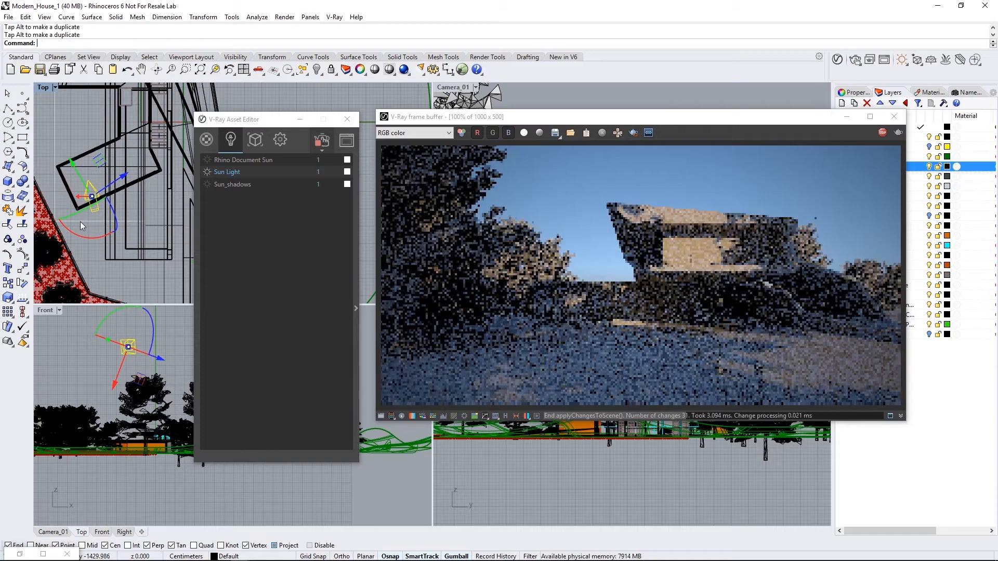
{"action": "mouse_move", "coordinate": [153, 335]}
{"action": "left_mouse_down"}
{"action": "mouse_move", "coordinate": [145, 355]}
{"action": "mouse_move", "coordinate": [148, 327]}
{"action": "left_mouse_up"}
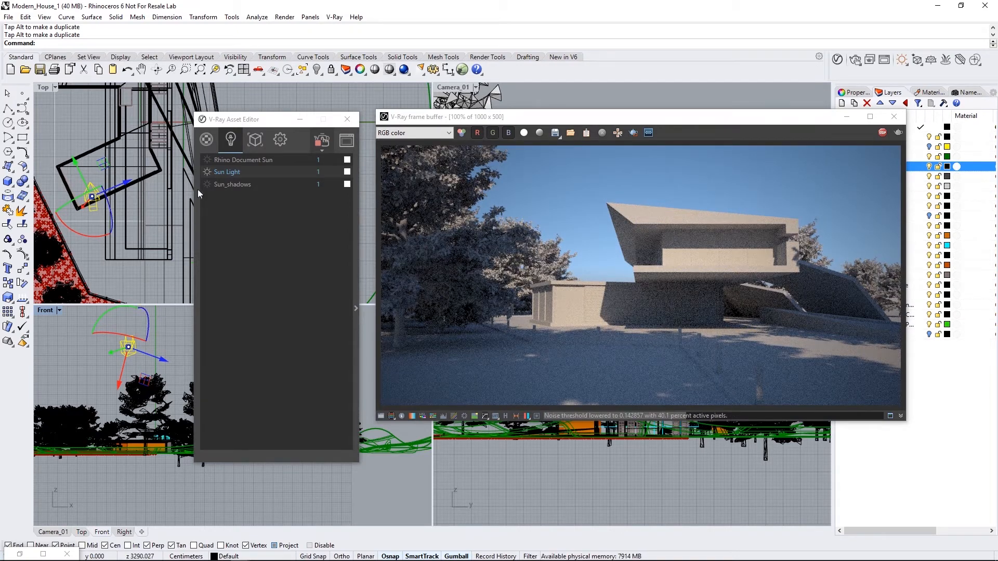
{"action": "right_click", "coordinate": [220, 174]}
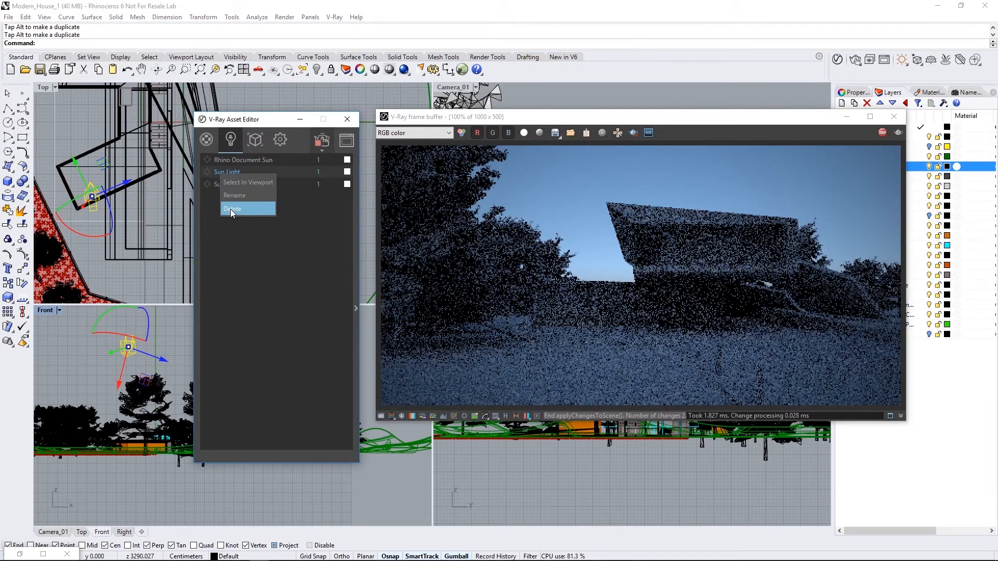
{"action": "left_click", "coordinate": [230, 208]}
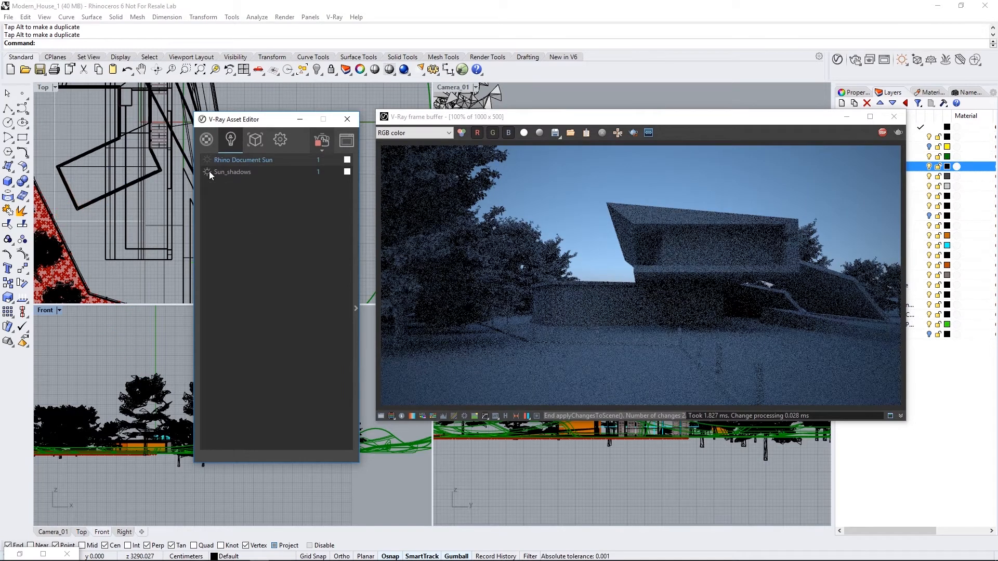
Step: Enable the Sun_shadows light and turn on the Sun layer, arranging the V-Ray windows so the layer list and render are visible
{"action": "left_click_drag", "start_coordinate": [563, 119], "coordinate": [506, 120]}
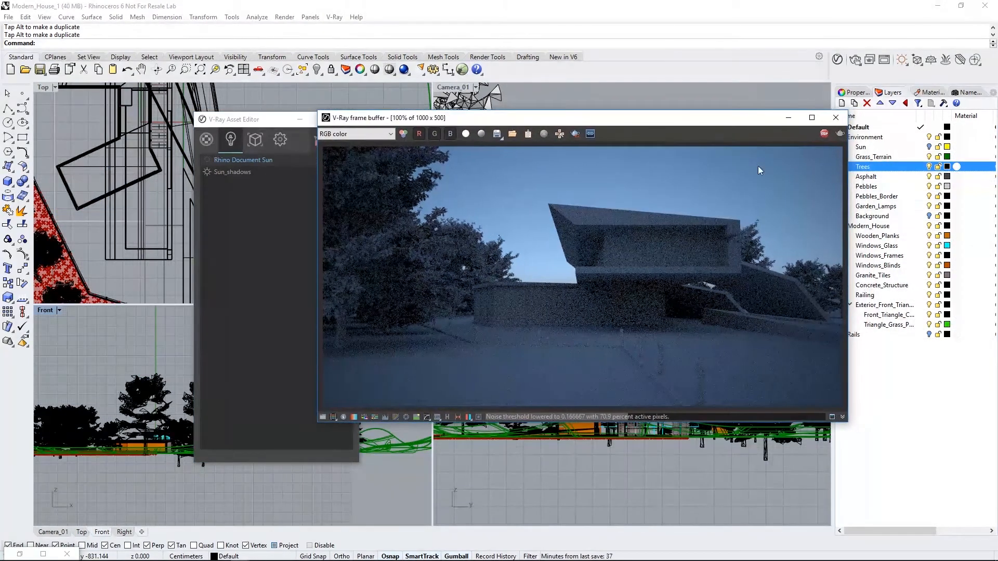
{"action": "left_click", "coordinate": [929, 147]}
{"action": "left_click_drag", "start_coordinate": [263, 120], "coordinate": [177, 120]}
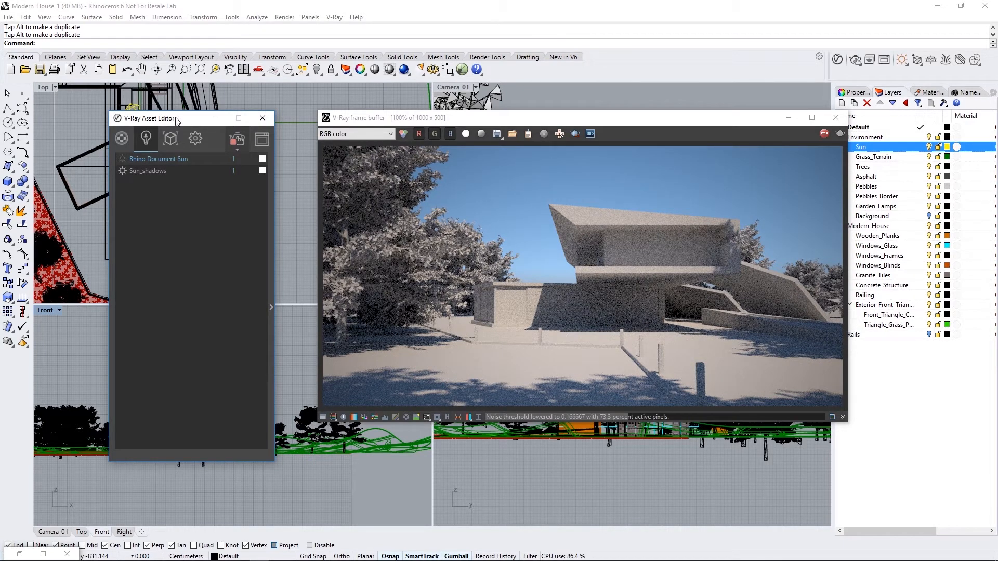
Step: Try different Size Multiplier values for the Sun_shadows light, set the multiplier to 3 and collapse its settings
{"action": "left_click", "coordinate": [156, 171]}
{"action": "left_click", "coordinate": [271, 264]}
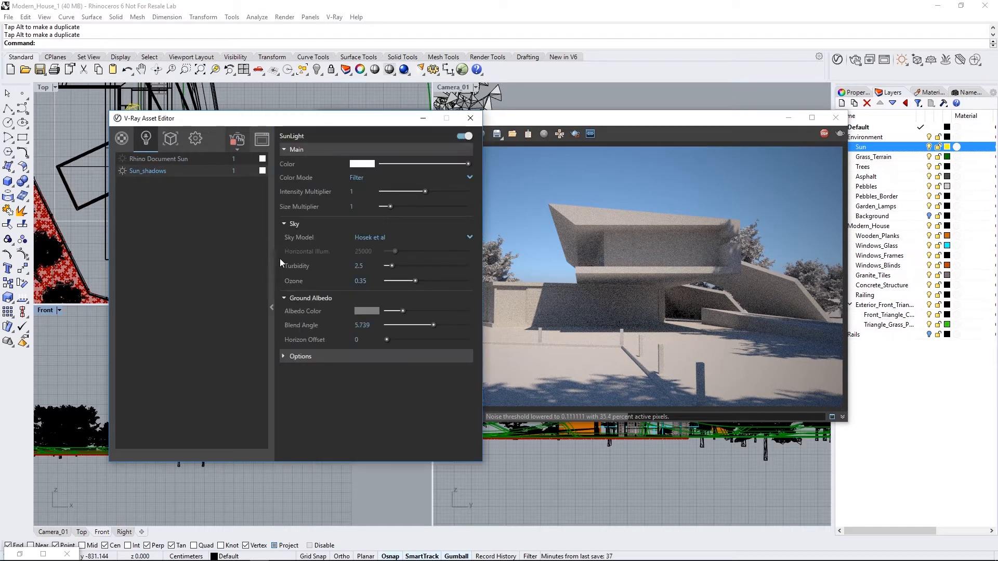
{"action": "type", "text": "3"}
{"action": "double_click", "coordinate": [349, 208]}
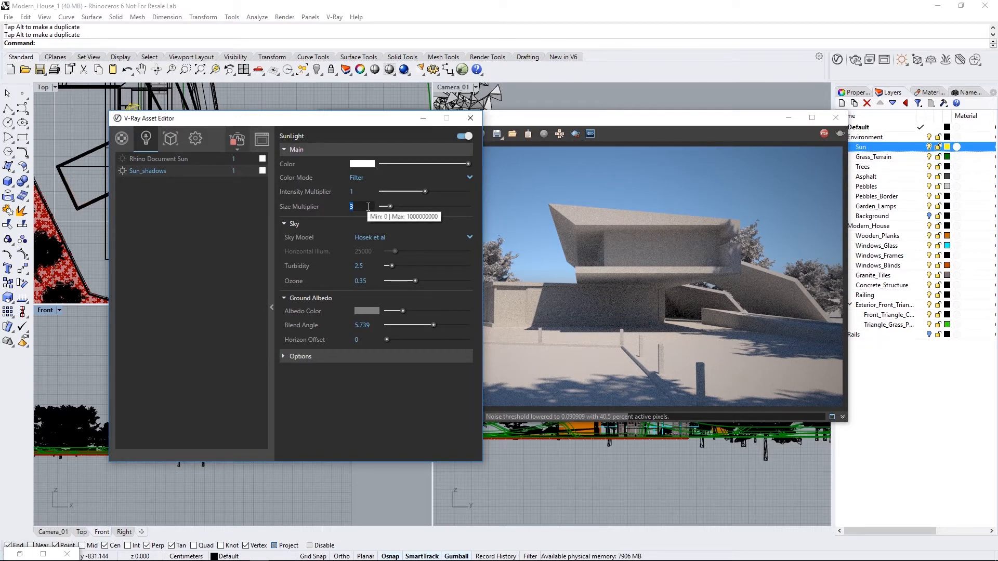
{"action": "type", "text": "1"}
{"action": "left_click_drag", "start_coordinate": [359, 207], "coordinate": [441, 208]}
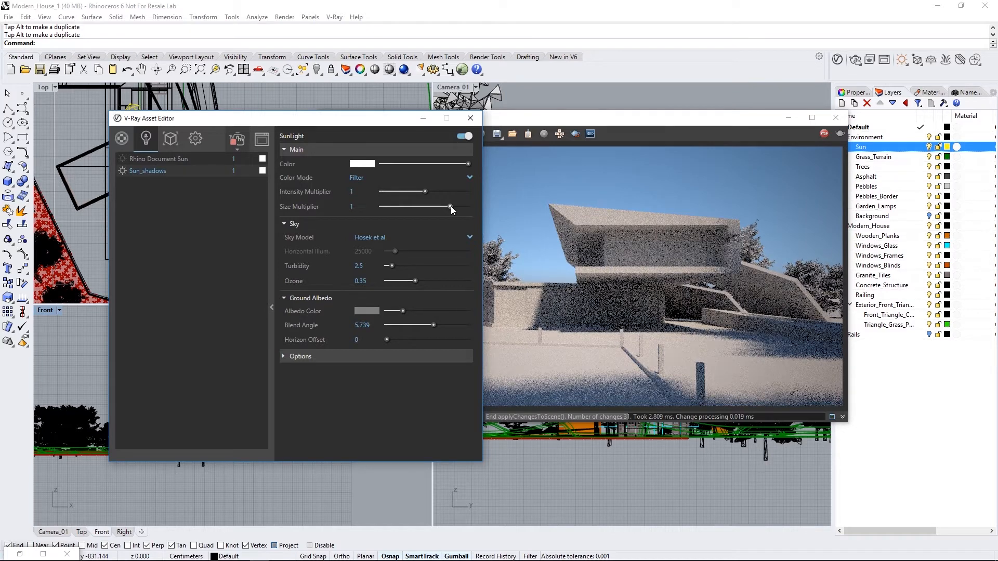
{"action": "left_click_drag", "start_coordinate": [360, 207], "coordinate": [306, 205]}
{"action": "type", "text": "3"}
{"action": "key", "text": "Return"}
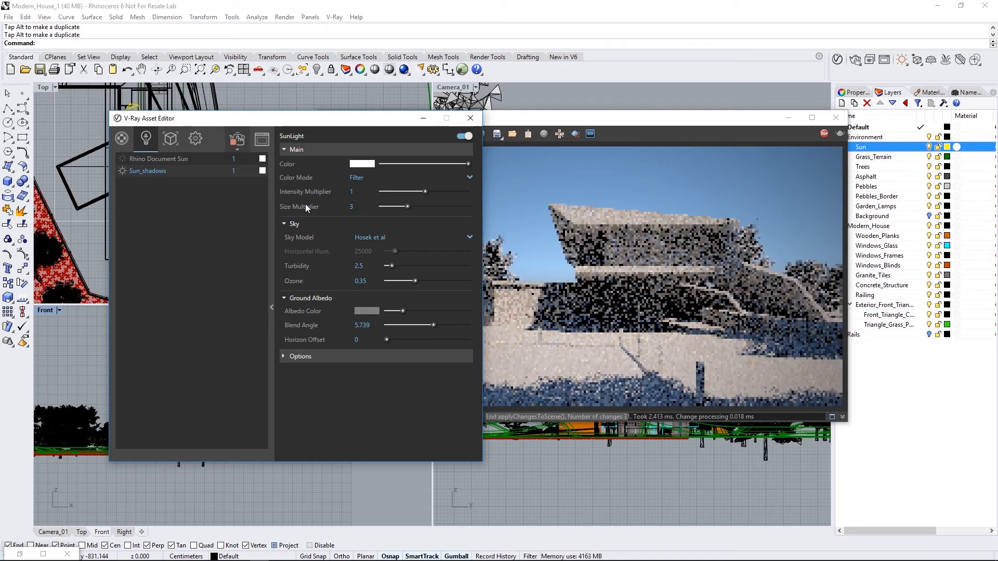
{"action": "left_click", "coordinate": [273, 305]}
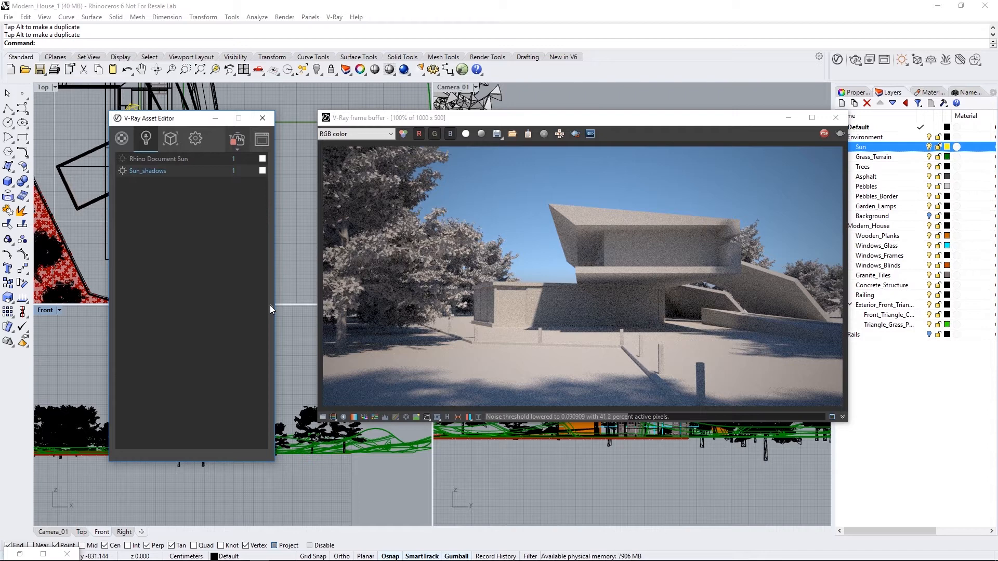
Step: Turn on the Background layer and select background surfaces around the site in the Top view
{"action": "left_click", "coordinate": [929, 216]}
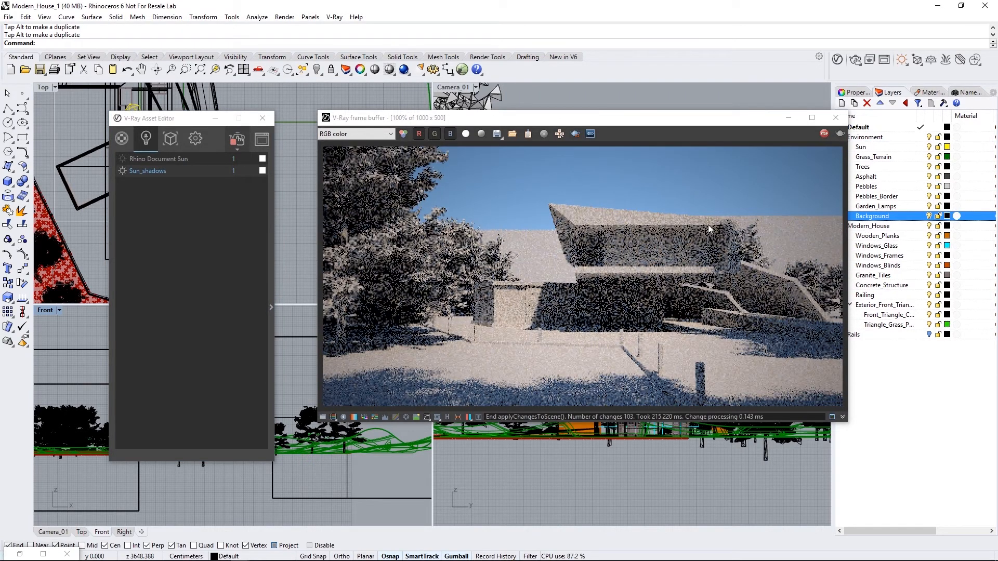
{"action": "right_click_drag", "start_coordinate": [294, 129], "coordinate": [302, 201]}
{"action": "scroll", "coordinate": [302, 202], "scroll_direction": "down", "scroll_amount": 10}
{"action": "right_click_drag", "start_coordinate": [292, 137], "coordinate": [300, 270]}
{"action": "scroll", "coordinate": [290, 172], "scroll_direction": "down", "scroll_amount": 6}
{"action": "left_click", "coordinate": [308, 162]}
{"action": "right_click_drag", "start_coordinate": [308, 175], "coordinate": [359, 173]}
{"action": "left_click", "coordinate": [296, 151]}
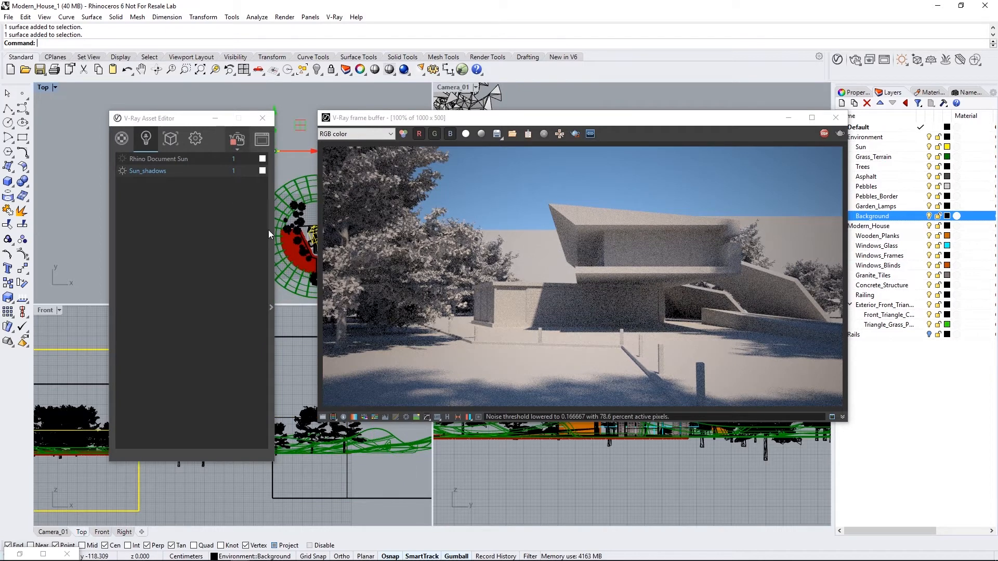
Step: Open the settings of the Background_Back_left material in the V-Ray Asset Editor
{"action": "left_click", "coordinate": [125, 139]}
{"action": "scroll", "coordinate": [176, 300], "scroll_direction": "up", "scroll_amount": 10}
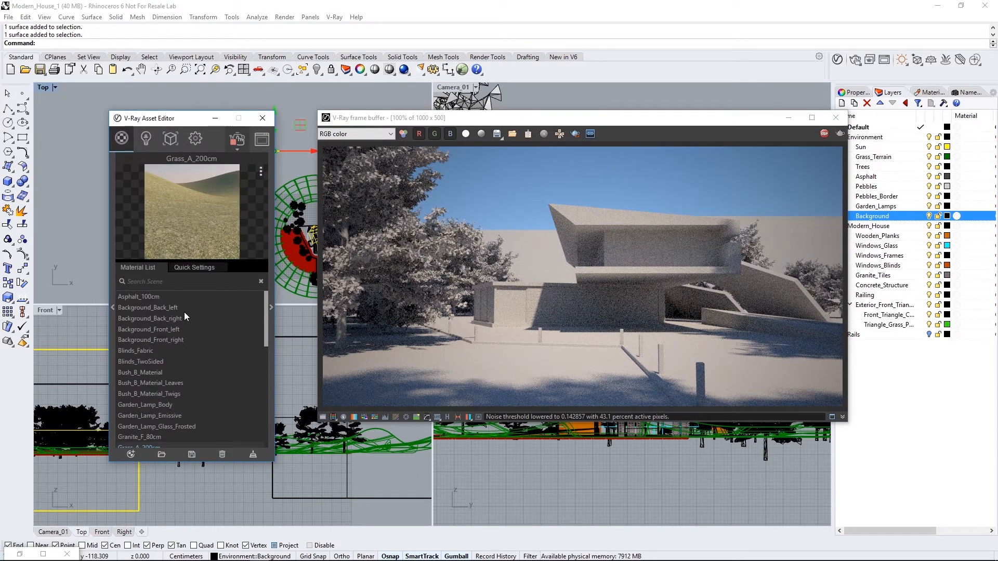
{"action": "left_click", "coordinate": [151, 308]}
{"action": "left_click", "coordinate": [271, 307]}
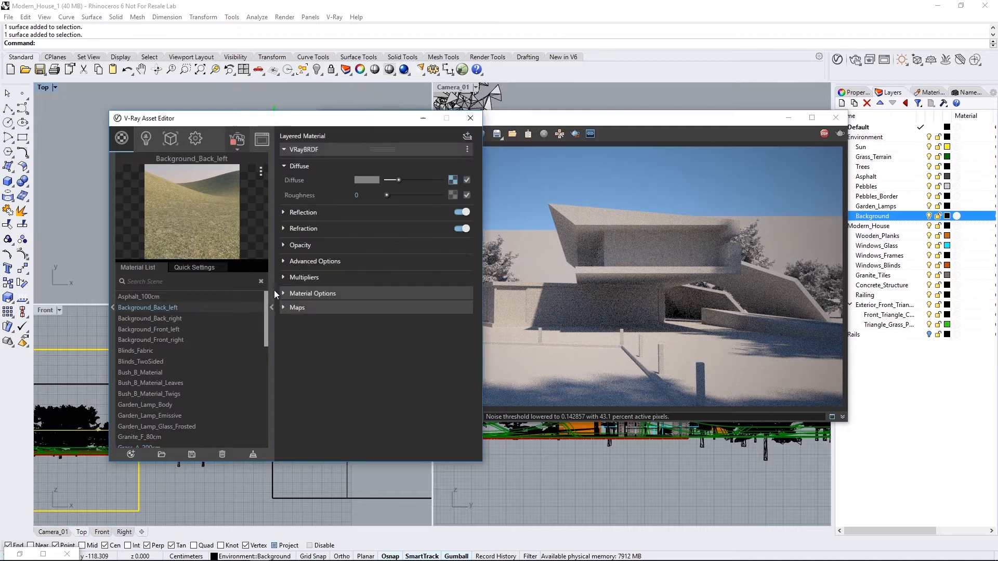
Step: Inspect the diffuse bitmap of Background_Back_left and preview the Background_back_diffuse image in Photos, closing it and the file browser
{"action": "left_click", "coordinate": [453, 180]}
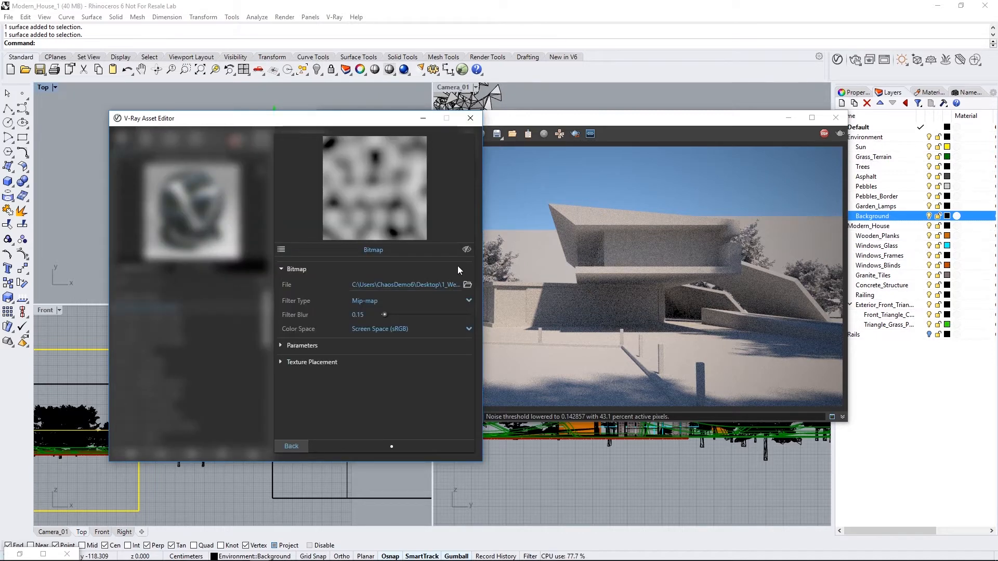
{"action": "left_click", "coordinate": [468, 285]}
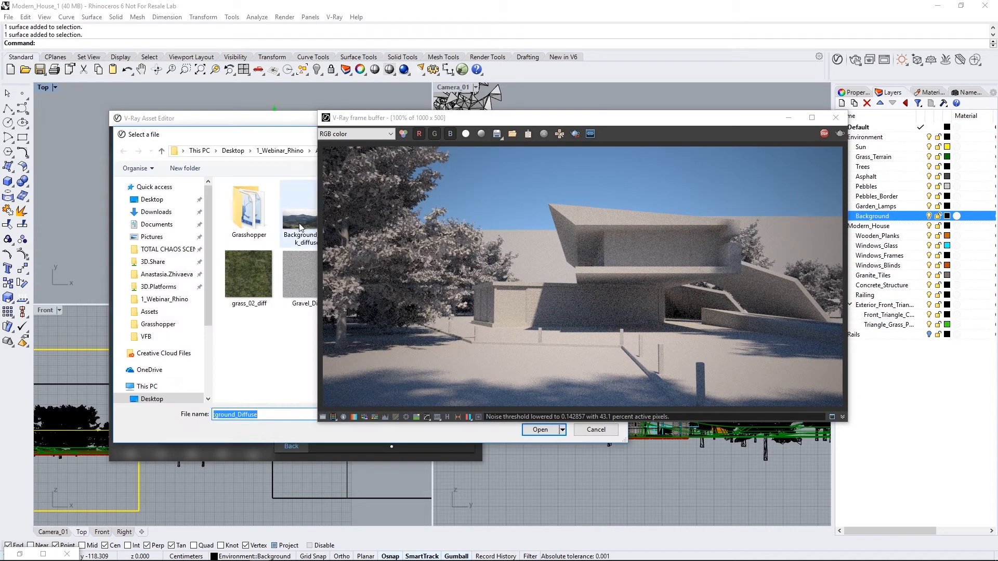
{"action": "left_click", "coordinate": [299, 224]}
{"action": "right_click", "coordinate": [298, 224]}
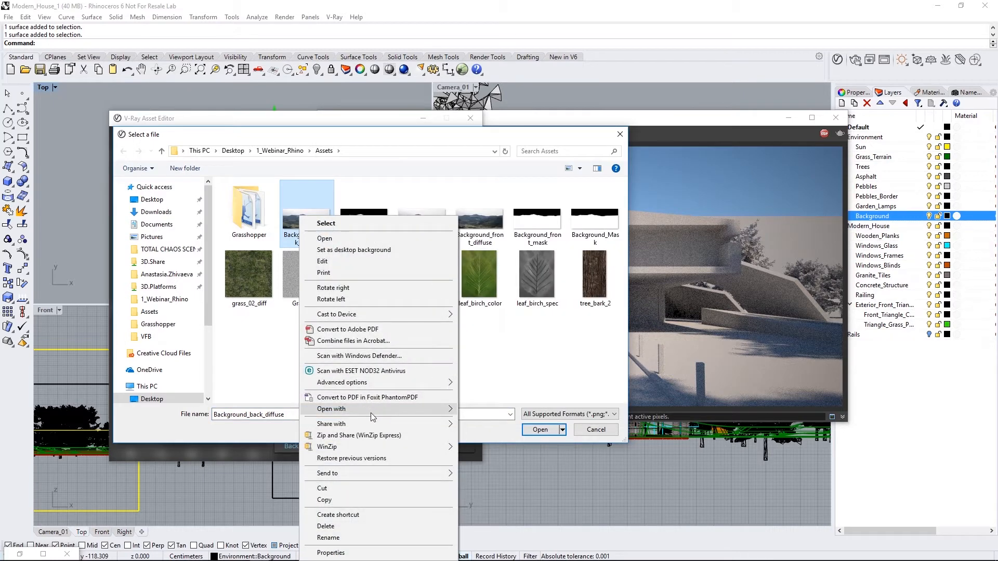
{"action": "mouse_move", "coordinate": [397, 413]}
{"action": "left_click", "coordinate": [475, 432]}
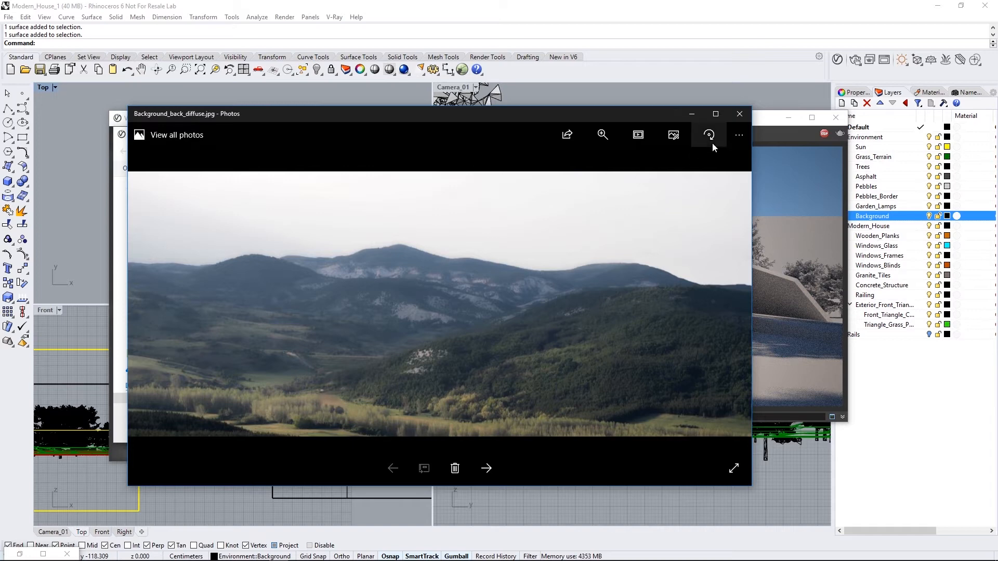
{"action": "left_click", "coordinate": [739, 114]}
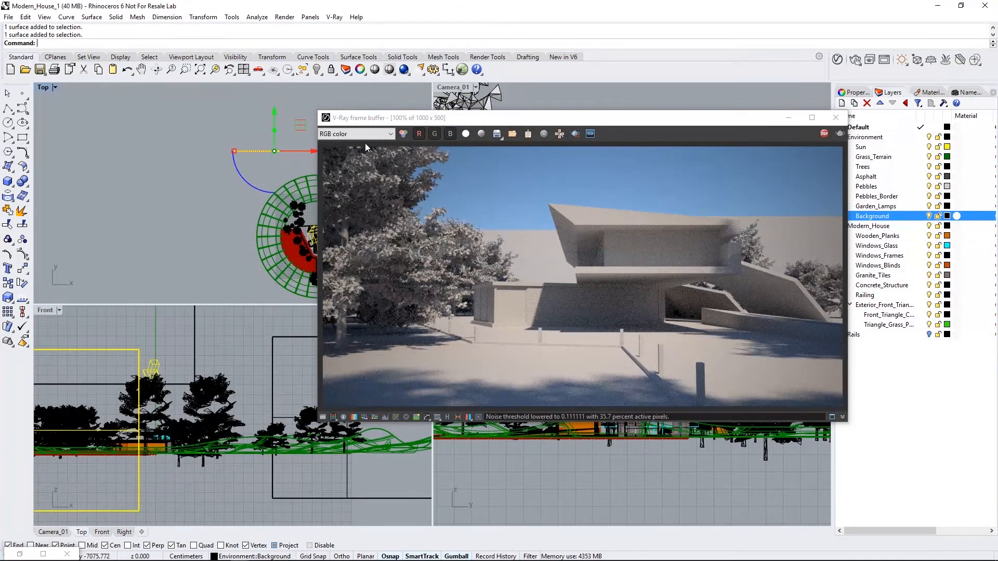
{"action": "left_click", "coordinate": [836, 58]}
{"action": "left_click", "coordinate": [620, 135]}
{"action": "left_click", "coordinate": [291, 445]}
Step: Expand the Opacity settings of Background_Back_left and inspect the bitmap assigned to its opacity
{"action": "left_click", "coordinate": [301, 245]}
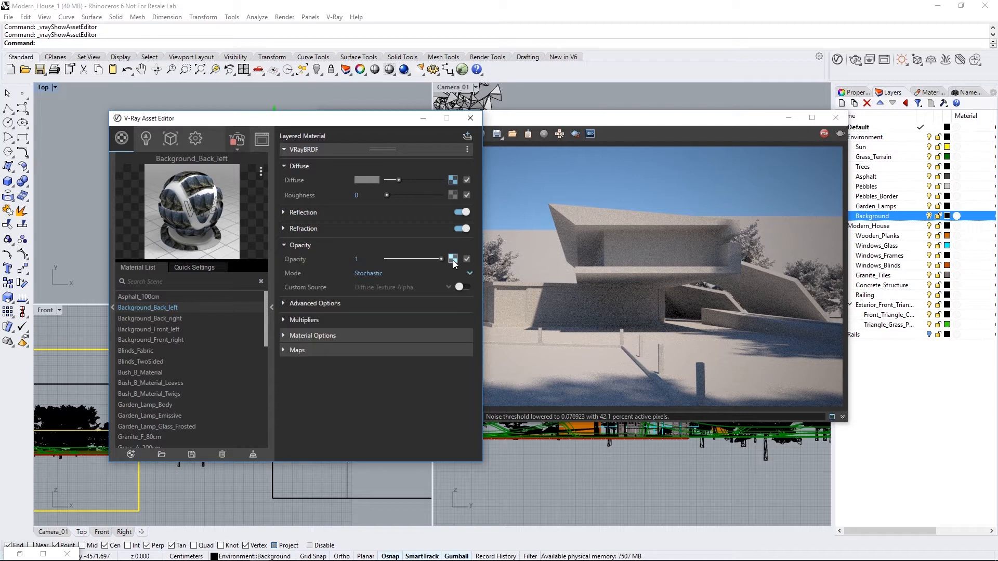
{"action": "left_click", "coordinate": [453, 259]}
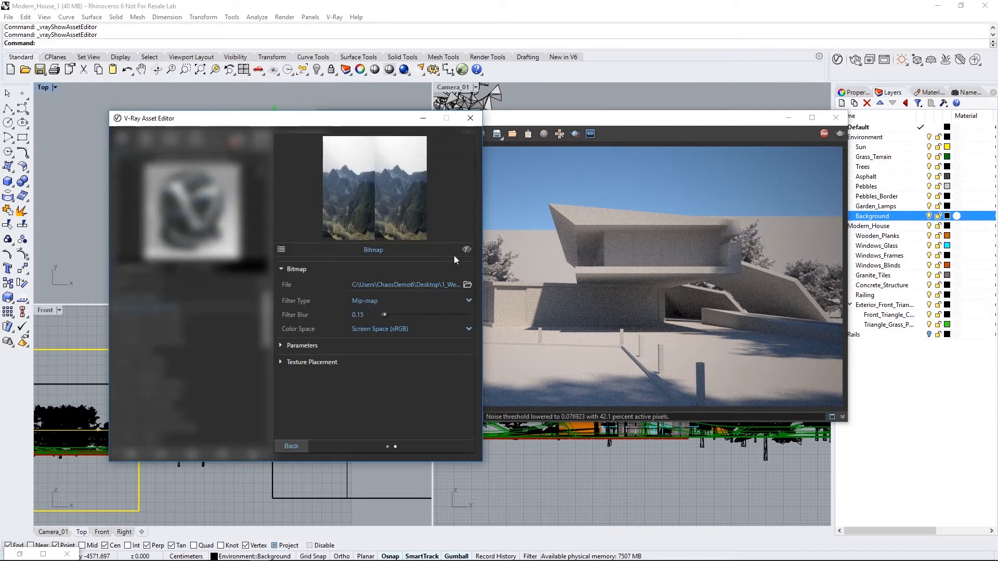
{"action": "left_click", "coordinate": [301, 444]}
Step: Collapse the material details and turn off Material Override in the V-Ray render settings
{"action": "left_click", "coordinate": [272, 349]}
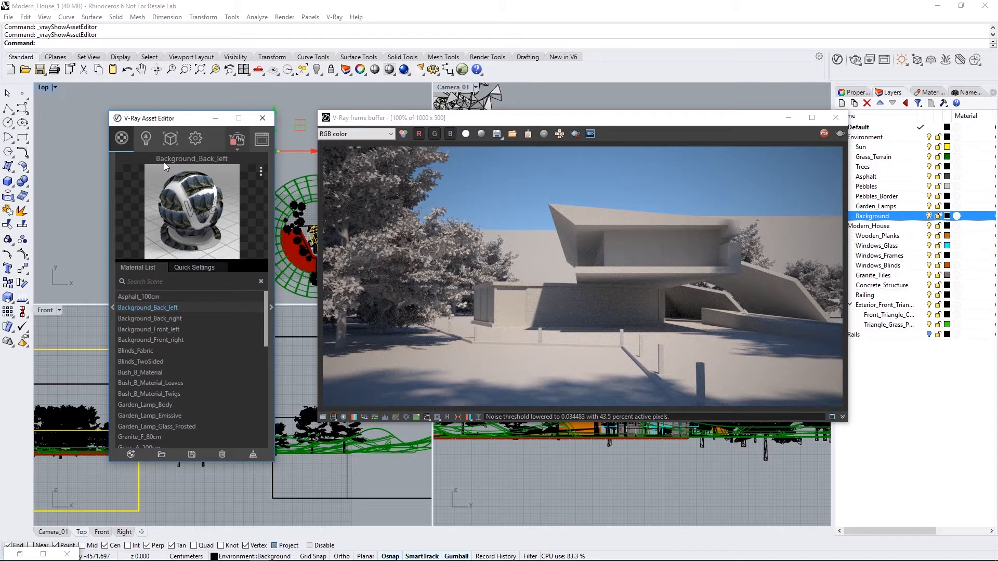
{"action": "left_click", "coordinate": [194, 148]}
{"action": "left_click", "coordinate": [250, 250]}
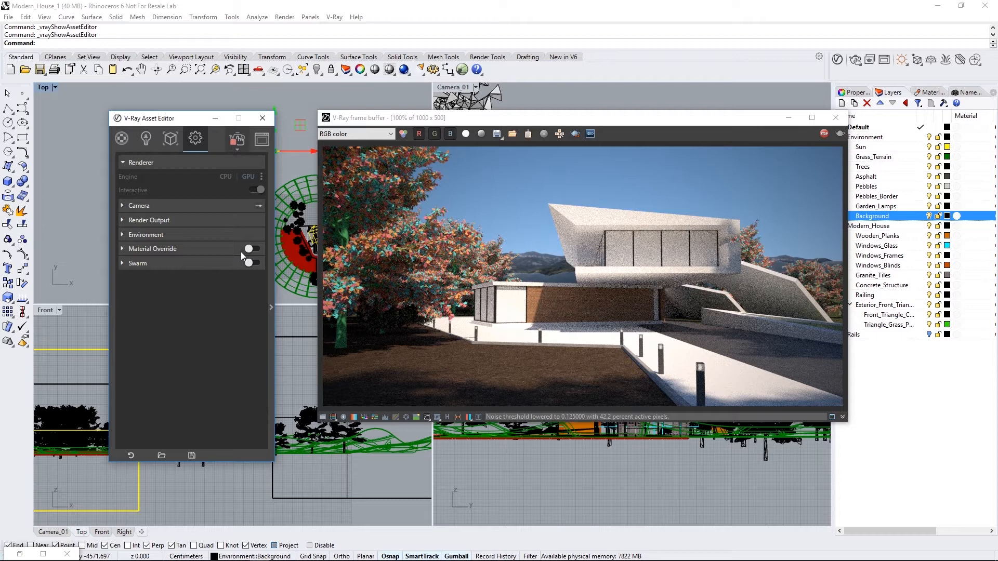
Step: Examine the sub-materials assigned in the Tree_A_Material multi material and collapse its details
{"action": "left_click", "coordinate": [130, 146]}
{"action": "scroll", "coordinate": [208, 347], "scroll_direction": "down", "scroll_amount": 15}
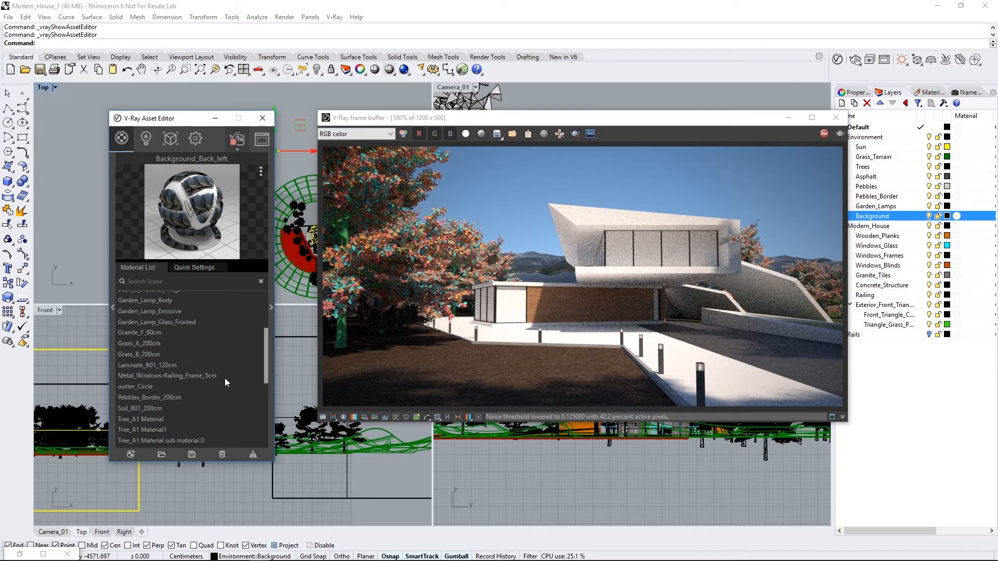
{"action": "left_click", "coordinate": [151, 372]}
{"action": "scroll", "coordinate": [179, 380], "scroll_direction": "down", "scroll_amount": 2}
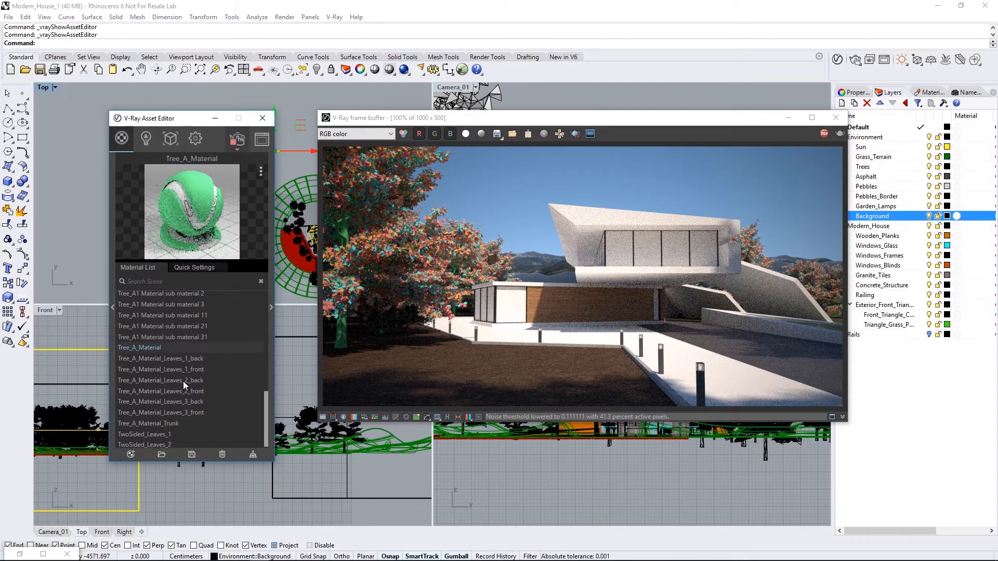
{"action": "left_click", "coordinate": [270, 318]}
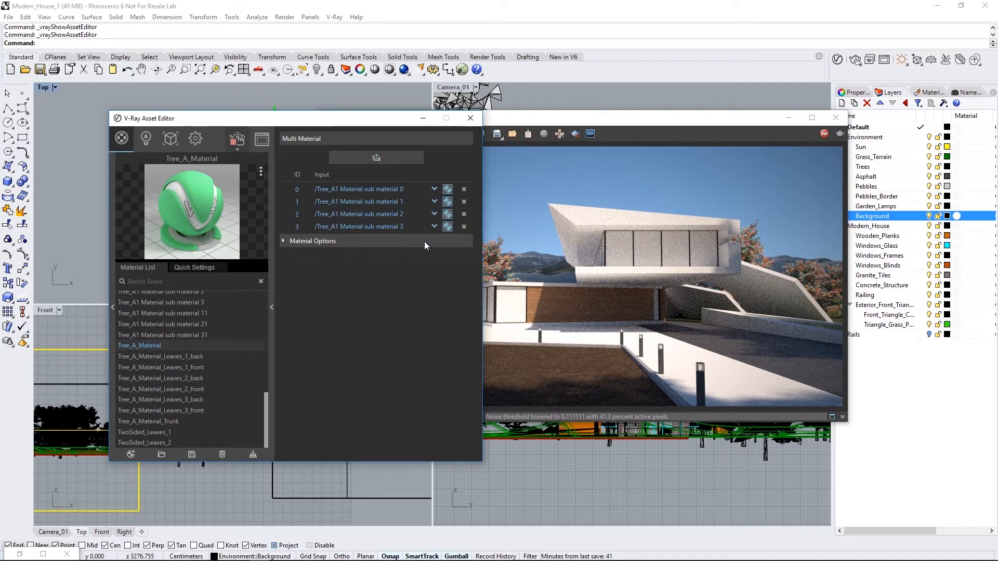
{"action": "left_click", "coordinate": [272, 309]}
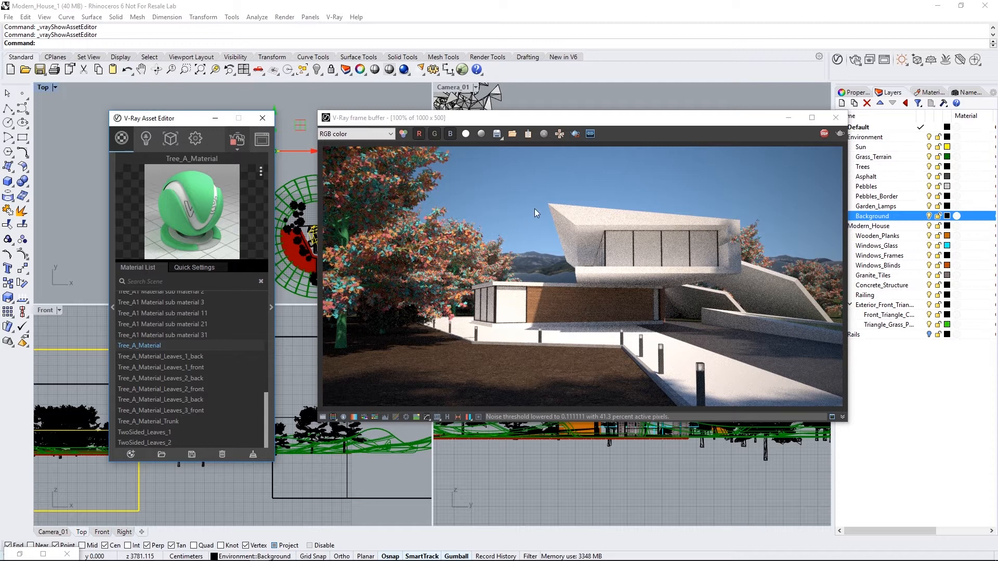
Step: Enable region rendering and draw a render region around the trees beside the house, magnifying the render to 200%
{"action": "left_click", "coordinate": [575, 134]}
{"action": "mouse_move", "coordinate": [483, 341]}
{"action": "left_mouse_down"}
{"action": "mouse_move", "coordinate": [342, 187]}
{"action": "mouse_move", "coordinate": [306, 130]}
{"action": "left_mouse_up"}
{"action": "scroll", "coordinate": [373, 217], "scroll_direction": "up", "scroll_amount": 1}
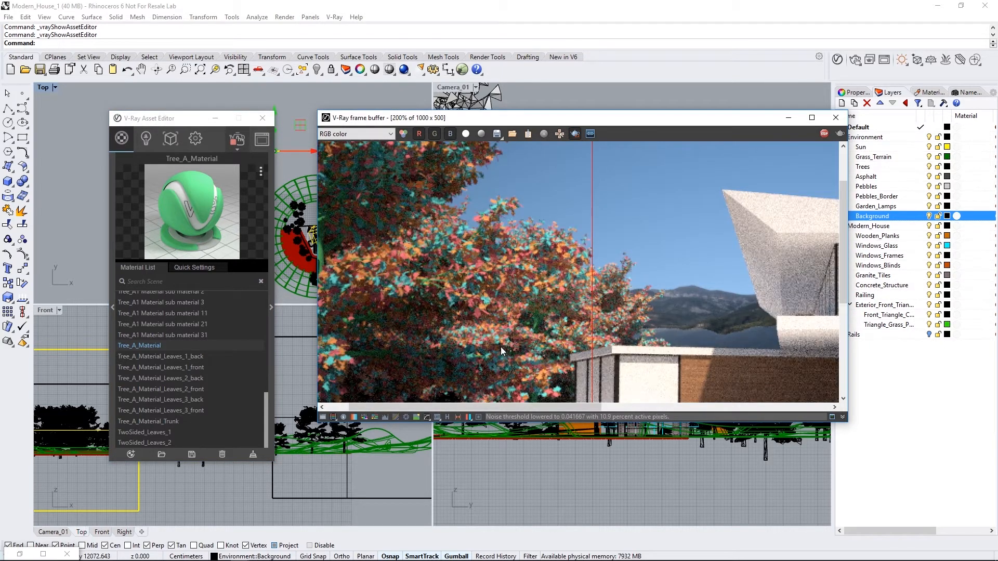
{"action": "left_click_drag", "start_coordinate": [515, 403], "coordinate": [463, 405]}
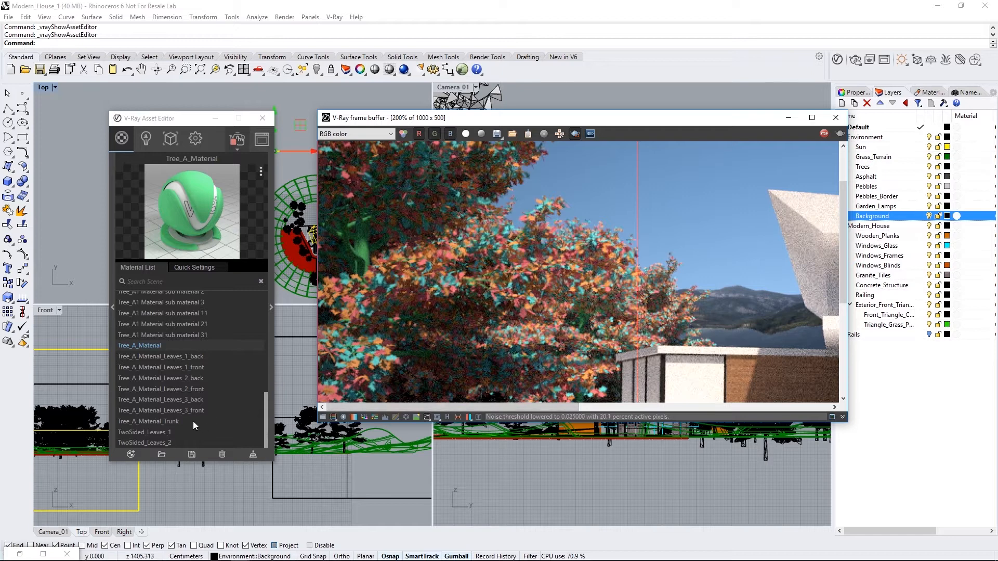
Step: Preview the Tree_A_Material_Trunk, TwoSided_Leaves_1 and TwoSided_Leaves_2 materials
{"action": "left_click", "coordinate": [154, 424]}
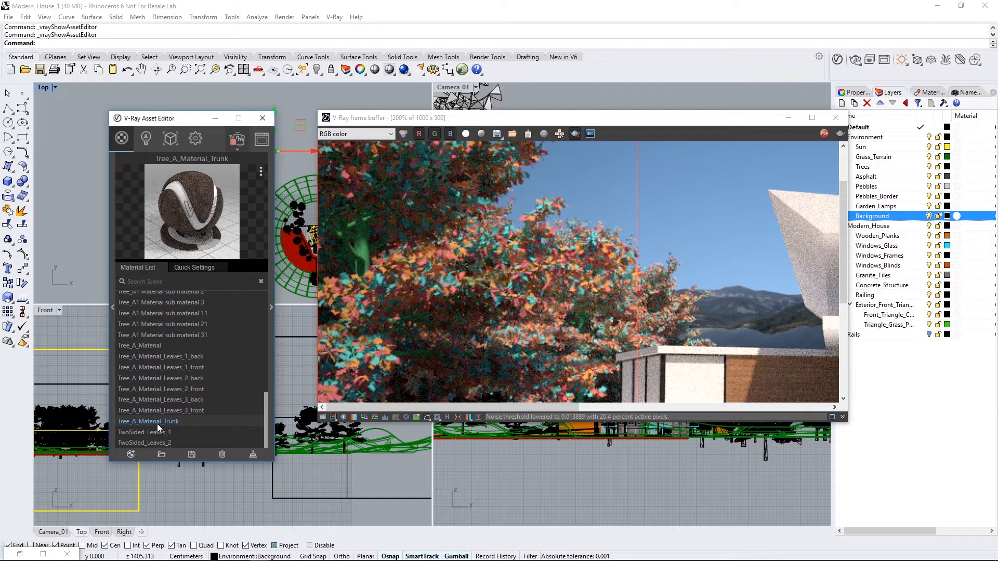
{"action": "left_click", "coordinate": [158, 432]}
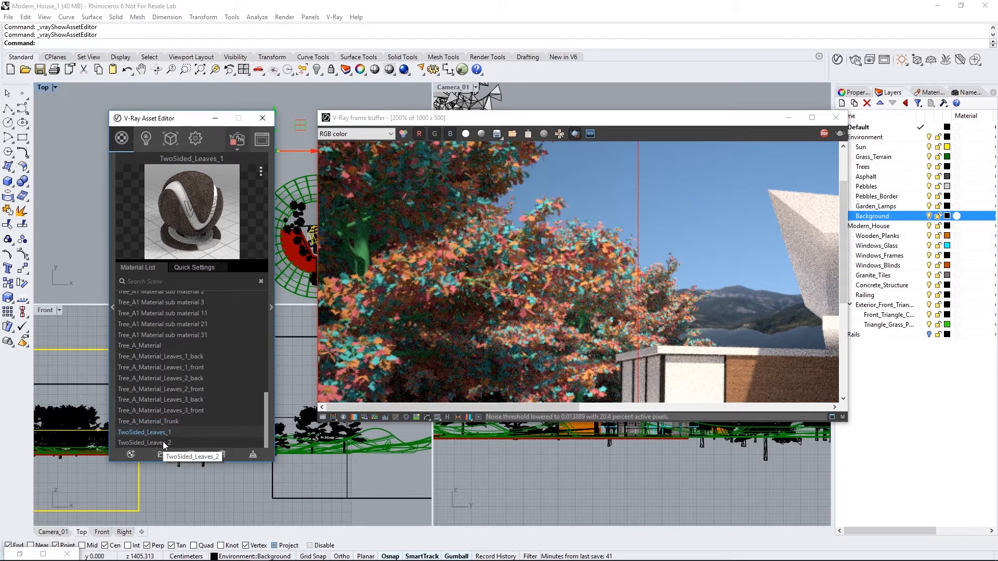
{"action": "left_click", "coordinate": [163, 442]}
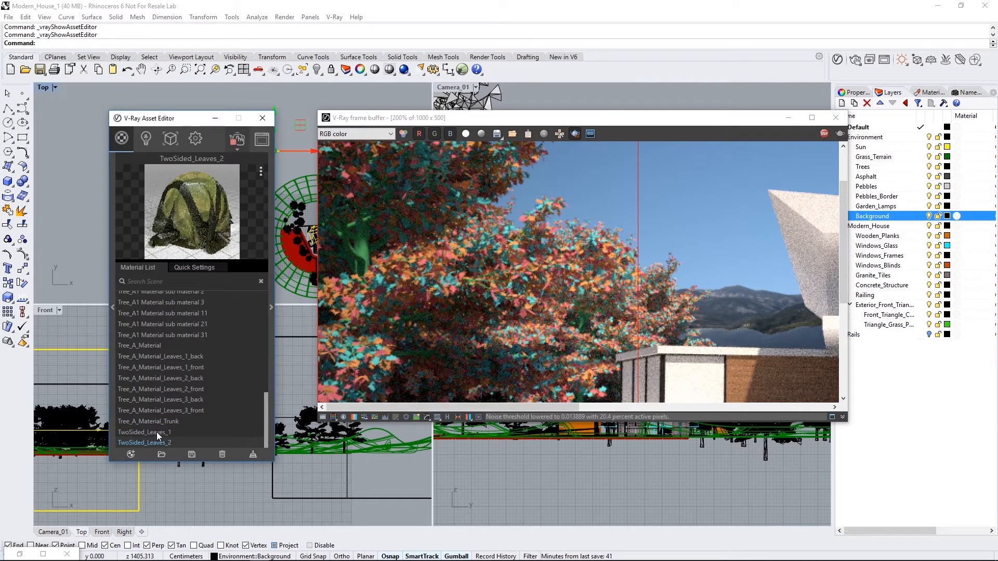
{"action": "left_click", "coordinate": [157, 433]}
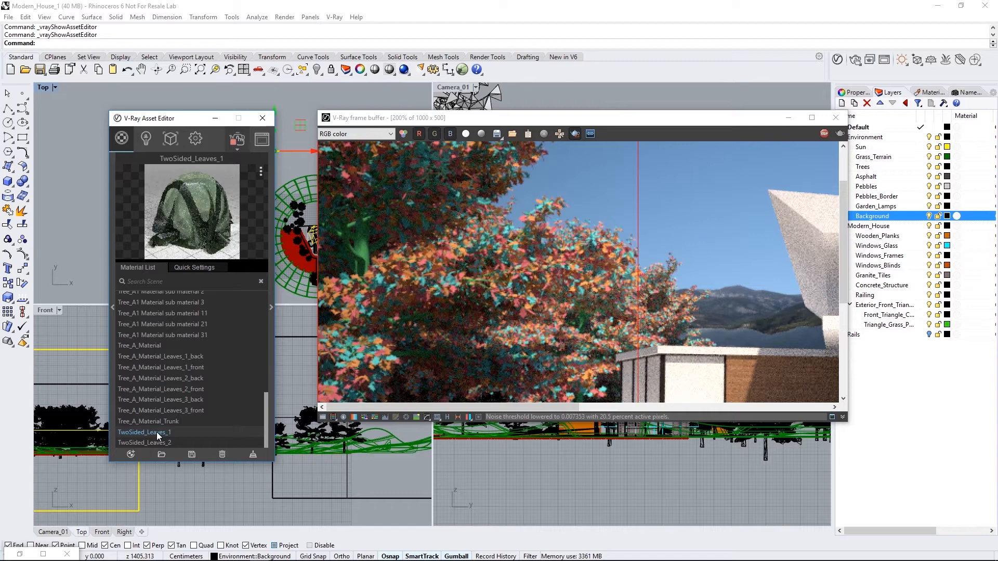
Step: Create a Generic material and show its settings, moving the Asset Editor to uncover more of the render
{"action": "left_click", "coordinate": [131, 455]}
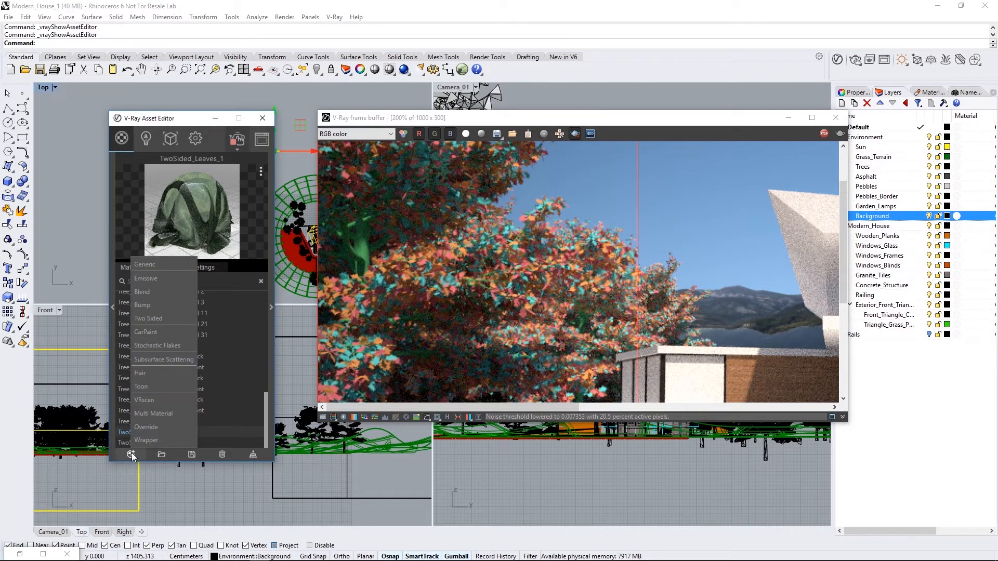
{"action": "left_click", "coordinate": [146, 266]}
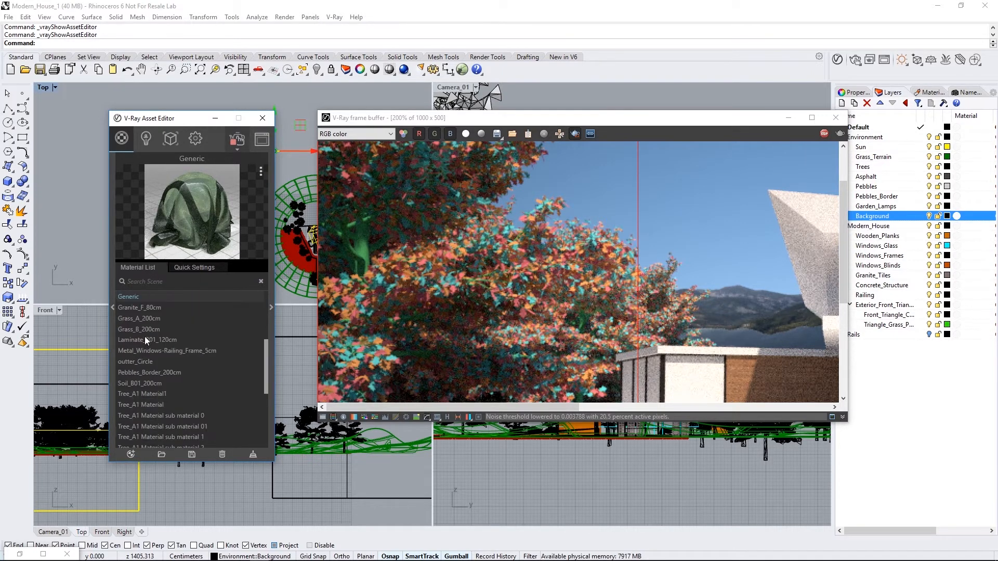
{"action": "left_click", "coordinate": [272, 322]}
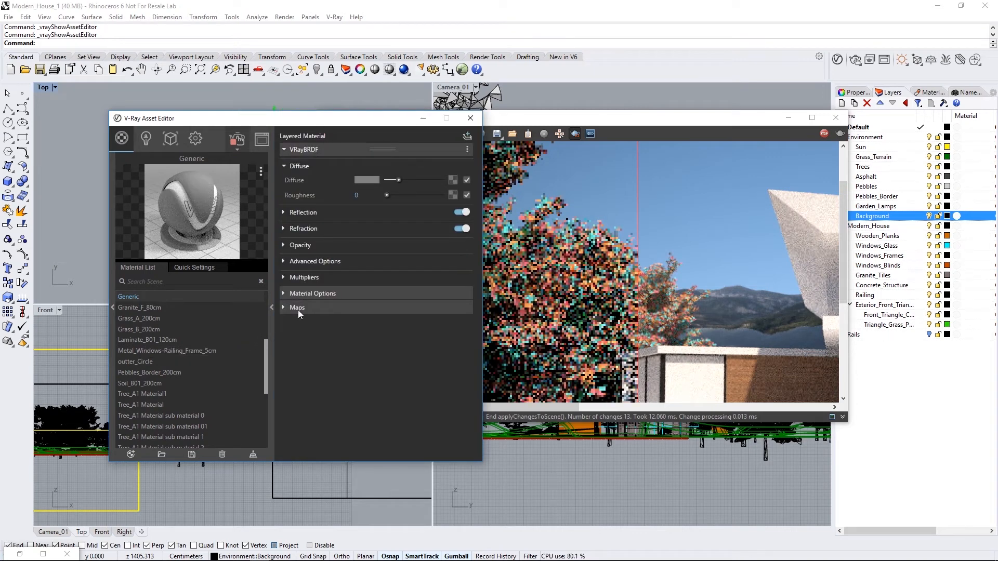
{"action": "left_click_drag", "start_coordinate": [337, 129], "coordinate": [294, 129]}
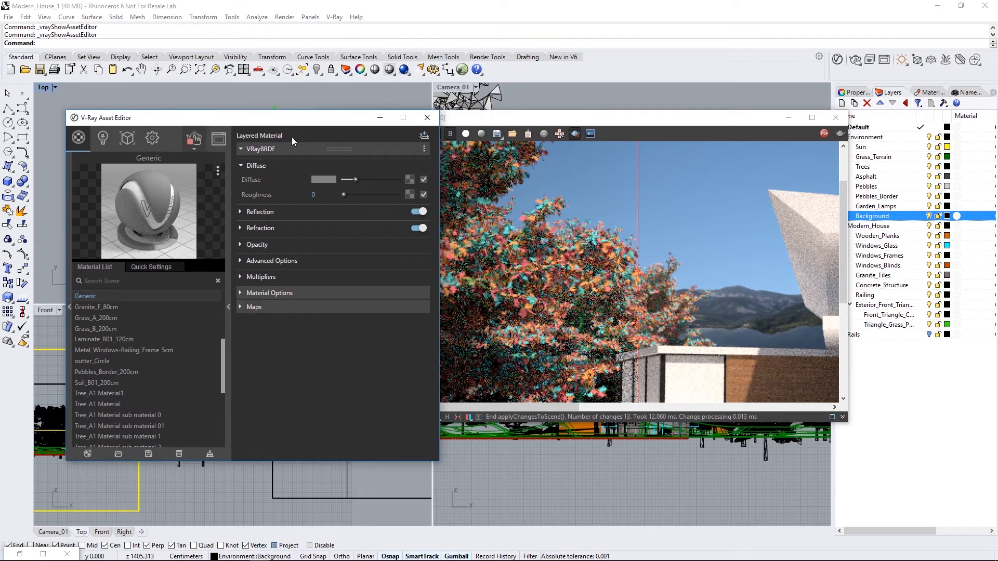
Step: Assign a Bitmap texture to the Generic material's diffuse and load the leaf_birch_color image from the Assets folder
{"action": "left_click", "coordinate": [408, 180]}
{"action": "left_click_drag", "start_coordinate": [224, 254], "coordinate": [219, 151]}
{"action": "left_click", "coordinate": [102, 157]}
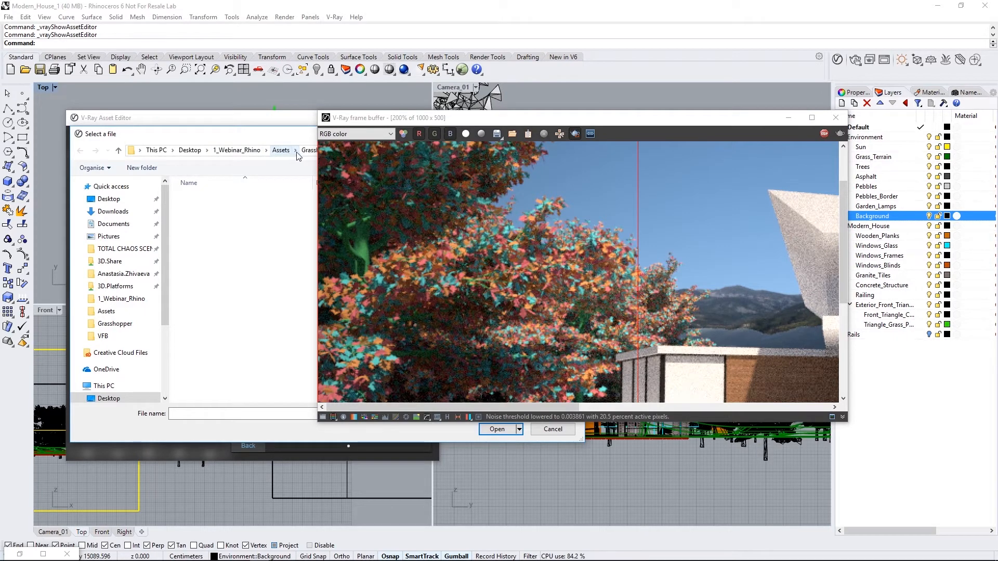
{"action": "left_click", "coordinate": [280, 150]}
{"action": "left_click_drag", "start_coordinate": [277, 133], "coordinate": [241, 107]}
{"action": "left_click_drag", "start_coordinate": [520, 118], "coordinate": [650, 114]}
{"action": "left_click", "coordinate": [404, 242]}
{"action": "double_click", "coordinate": [403, 247]}
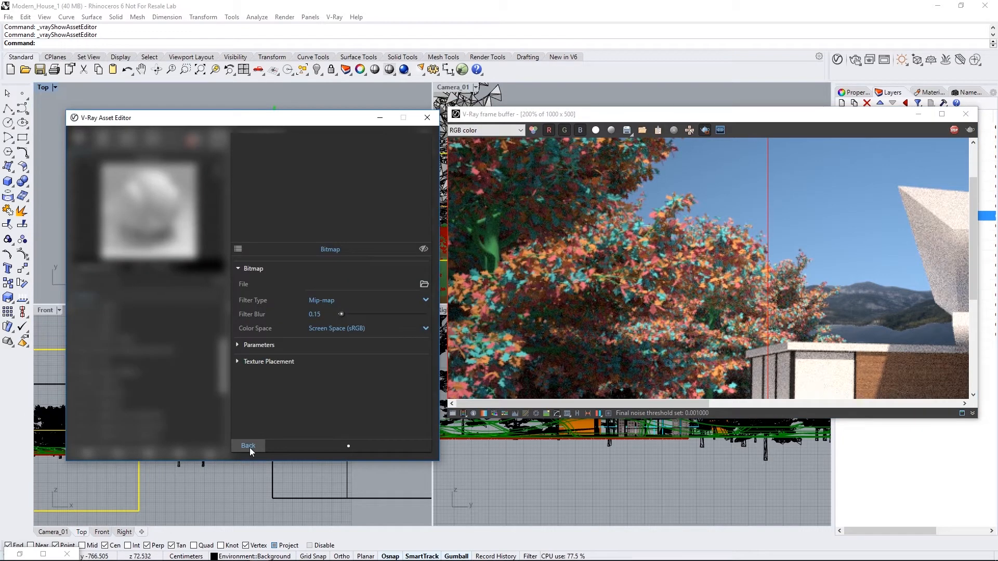
Step: Copy the diffuse leaf bitmap, change the diffuse texture to Color Correction and paste the bitmap as a copy into its color input
{"action": "left_click", "coordinate": [249, 446]}
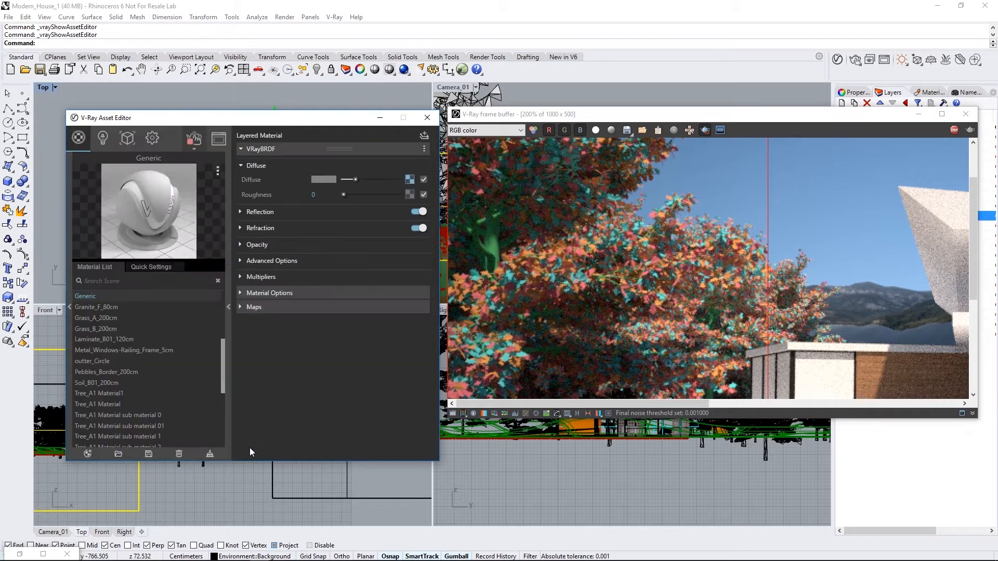
{"action": "right_click", "coordinate": [410, 182]}
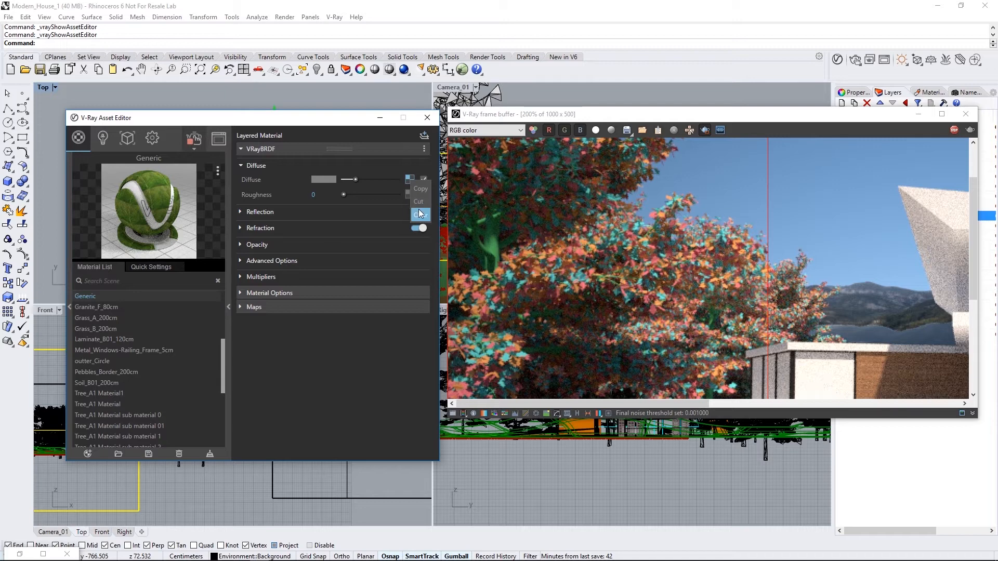
{"action": "left_click", "coordinate": [410, 180]}
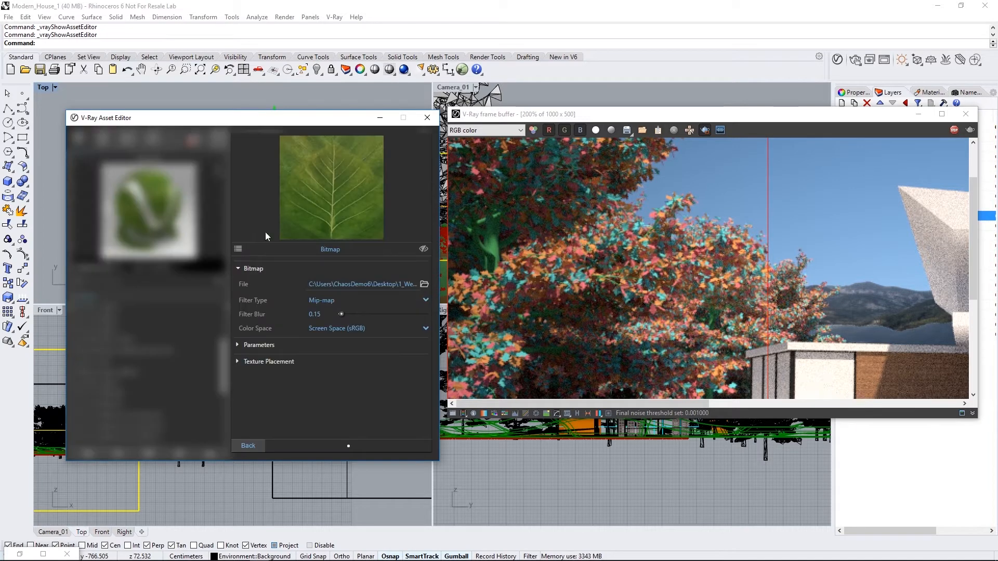
{"action": "left_click", "coordinate": [238, 250]}
{"action": "left_click", "coordinate": [129, 243]}
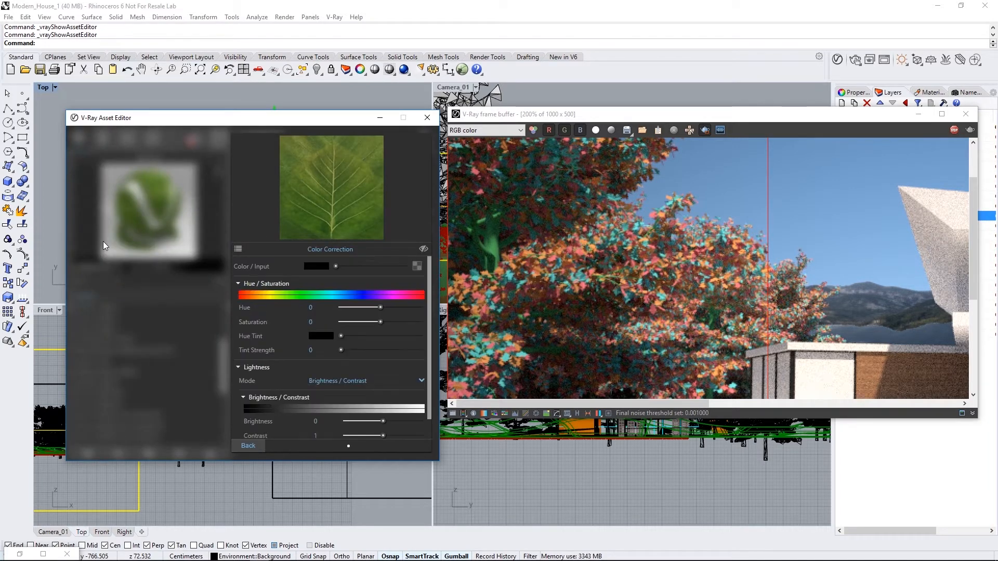
{"action": "right_click", "coordinate": [417, 267]}
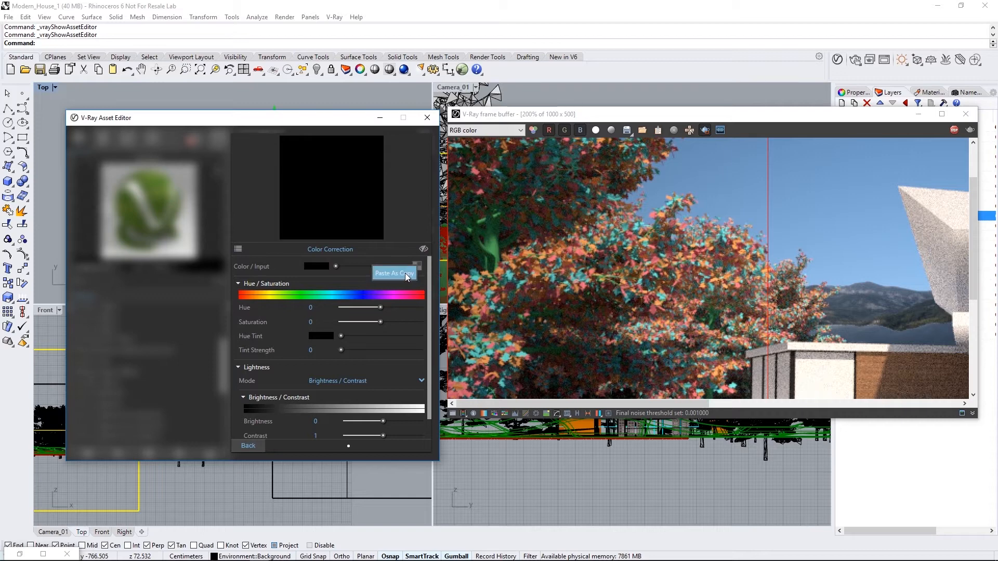
{"action": "left_click", "coordinate": [405, 273]}
Step: Set the Color Correction's saturation to -0.41, brightness to 0.099 and contrast to 1.183, returning to the material settings
{"action": "left_click_drag", "start_coordinate": [385, 319], "coordinate": [364, 326]}
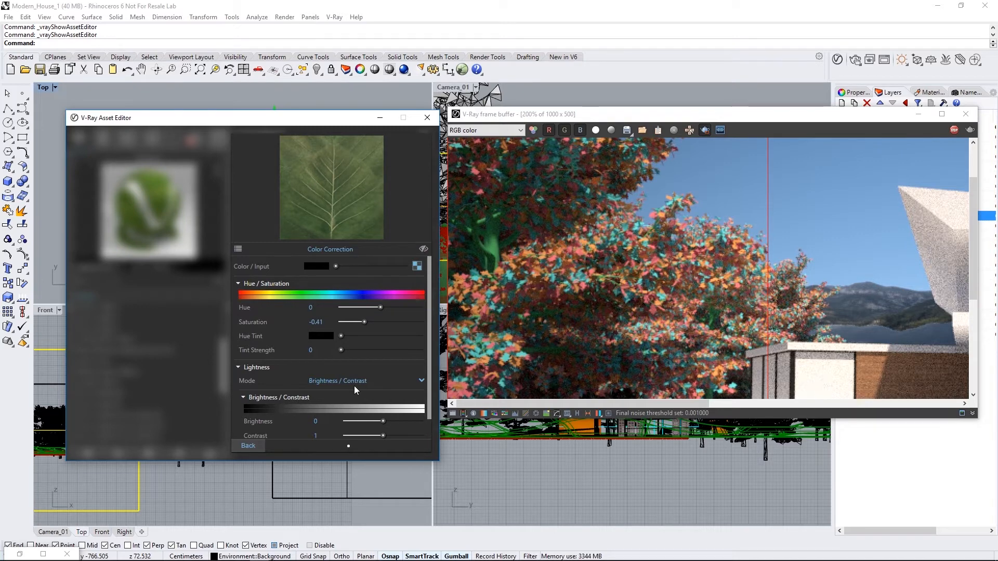
{"action": "scroll", "coordinate": [355, 387], "scroll_direction": "down", "scroll_amount": 1}
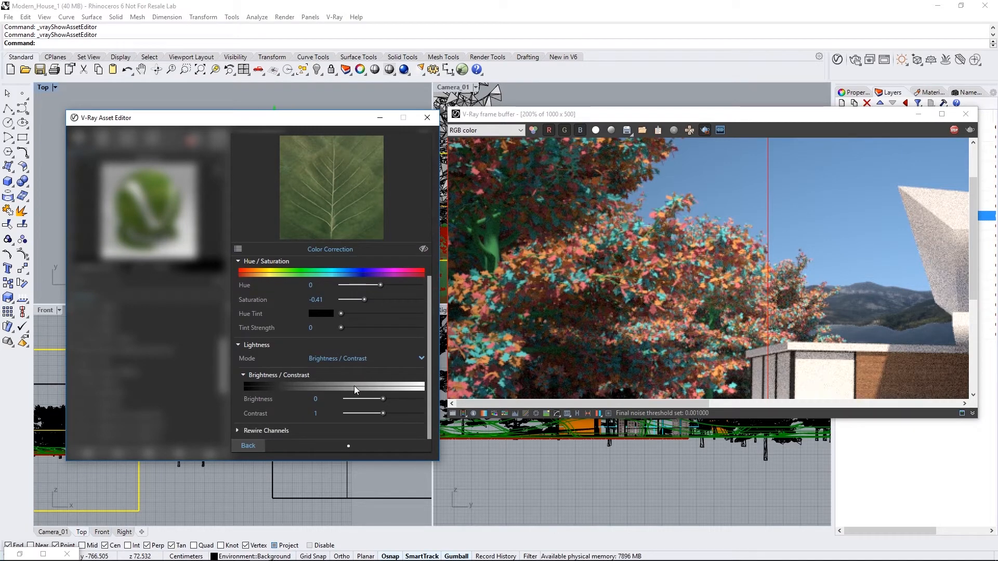
{"action": "left_click_drag", "start_coordinate": [383, 399], "coordinate": [390, 410]}
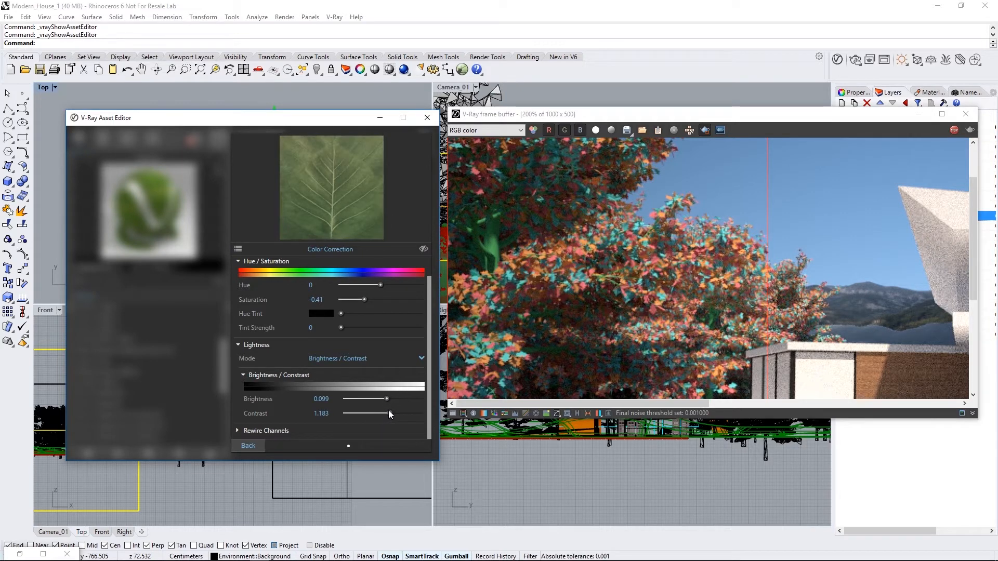
{"action": "left_click", "coordinate": [254, 445]}
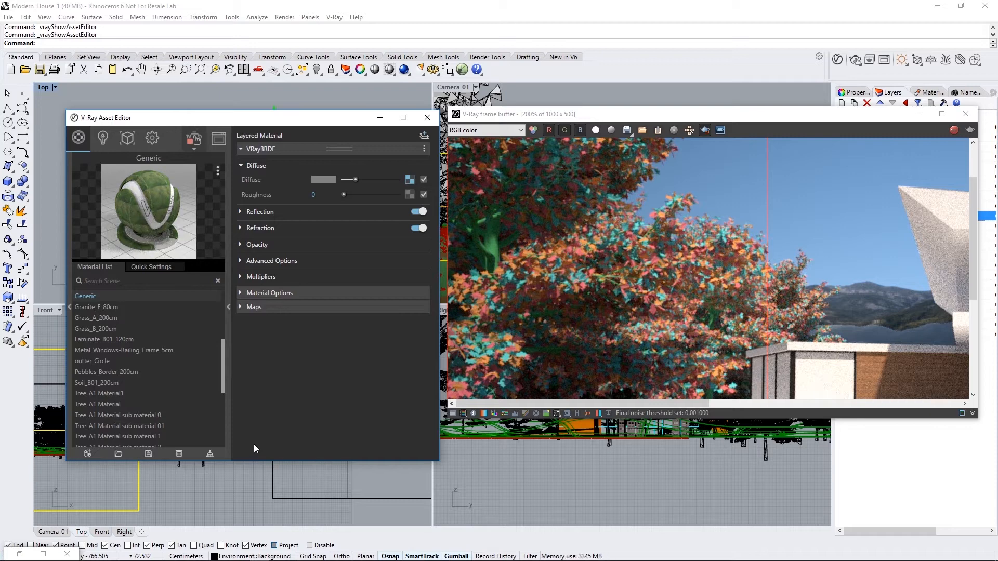
Step: Set the Generic material's reflection color to a very pale blue with RGB 0.901, 0.971, 1
{"action": "left_click", "coordinate": [254, 212]}
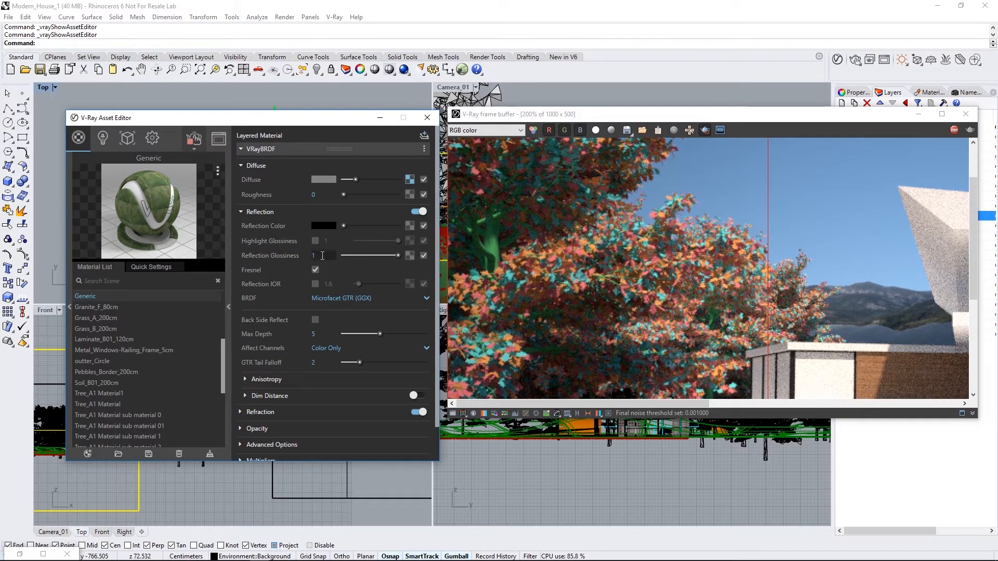
{"action": "left_click", "coordinate": [320, 227]}
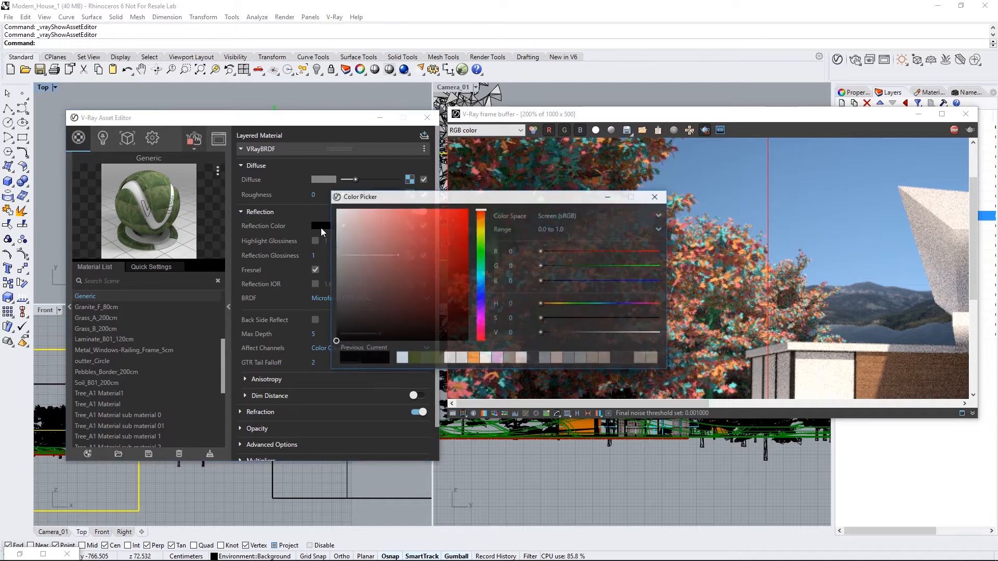
{"action": "left_click", "coordinate": [481, 283]}
{"action": "left_click", "coordinate": [350, 210]}
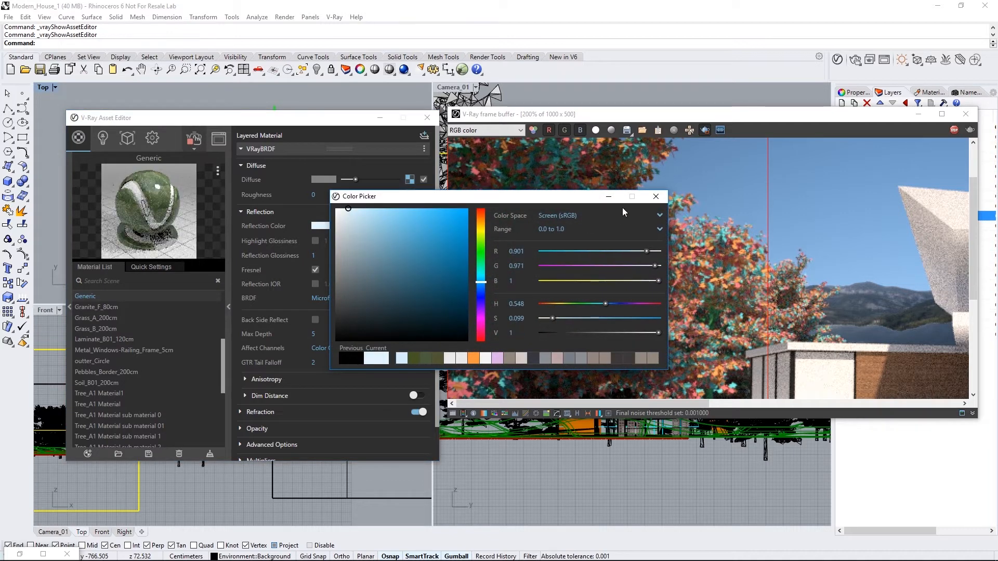
{"action": "left_click", "coordinate": [656, 196]}
Step: Set the reflection glossiness to 0.75, enable Reflection IOR with a value of 2 and turn on Back Side Reflect
{"action": "left_click", "coordinate": [314, 255]}
{"action": "type", "text": "0"}
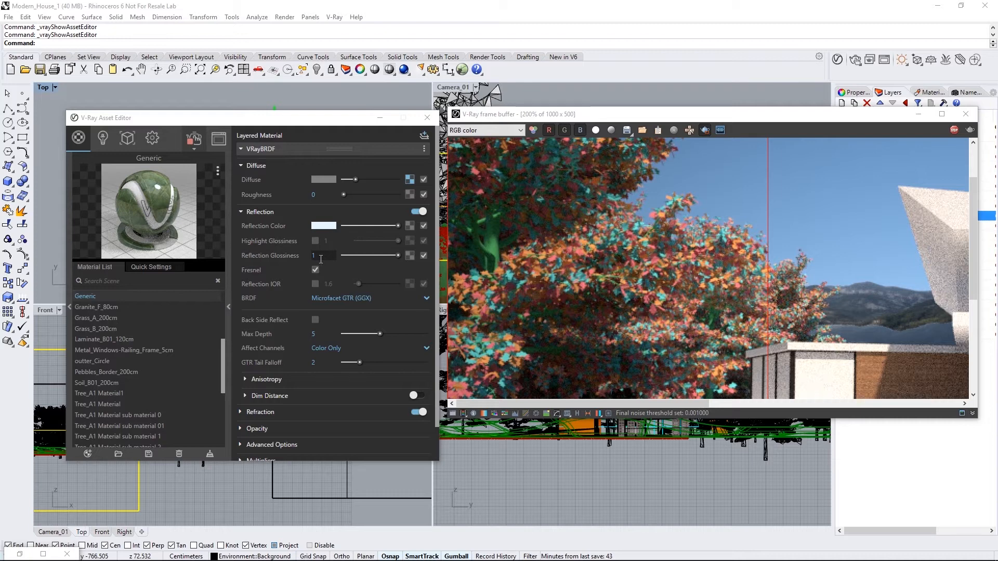
{"action": "type", "text": ".75"}
{"action": "key", "text": "Return"}
{"action": "left_click", "coordinate": [314, 284]}
{"action": "key", "text": "Tab"}
{"action": "type", "text": "2"}
{"action": "key", "text": "Return"}
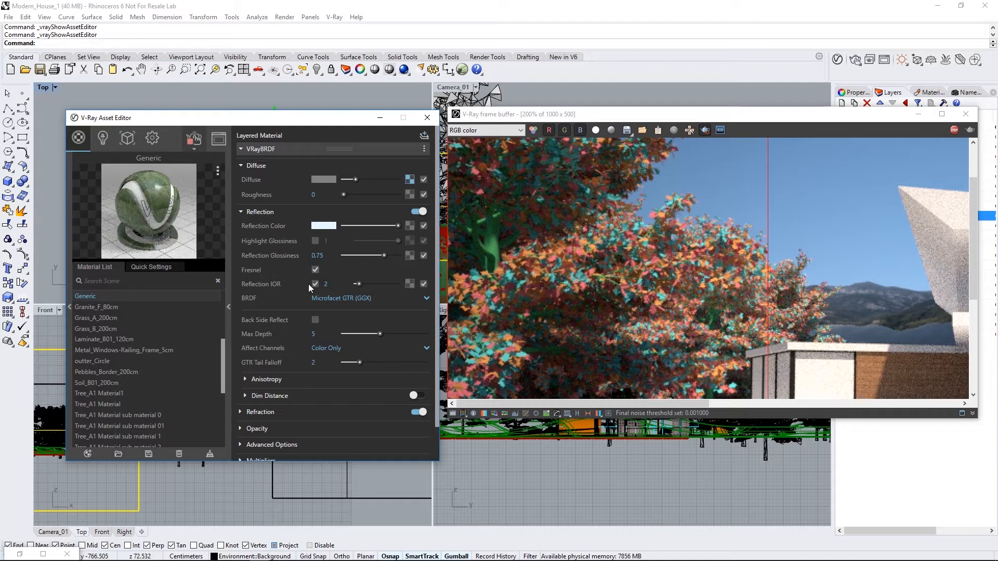
{"action": "left_click", "coordinate": [315, 320]}
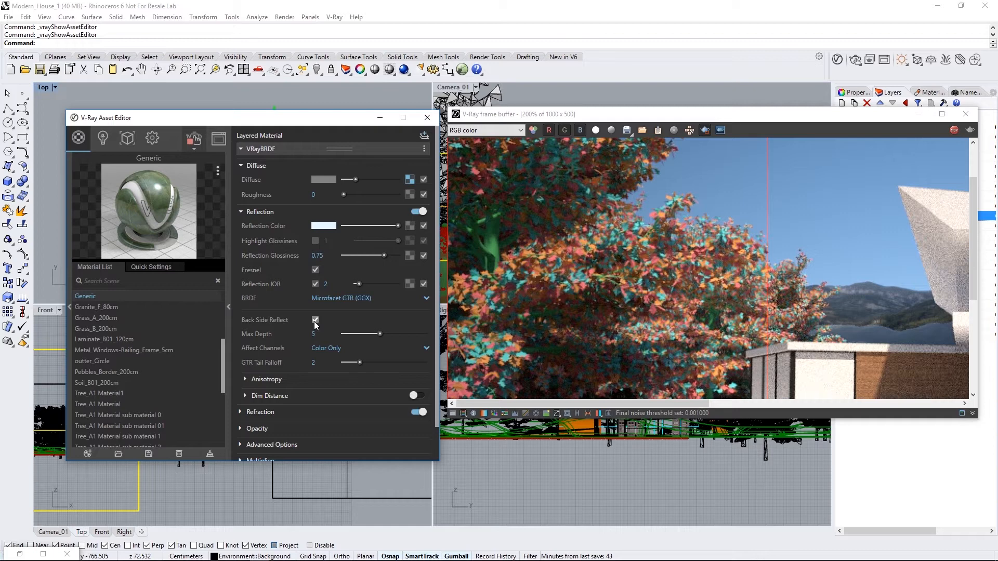
Step: Copy the diffuse Color Correction texture, enable Bump/Normal Mapping and paste the texture as a copy into the bump map slot
{"action": "right_click", "coordinate": [411, 180]}
{"action": "left_click", "coordinate": [397, 200]}
{"action": "scroll", "coordinate": [327, 385], "scroll_direction": "down", "scroll_amount": 1}
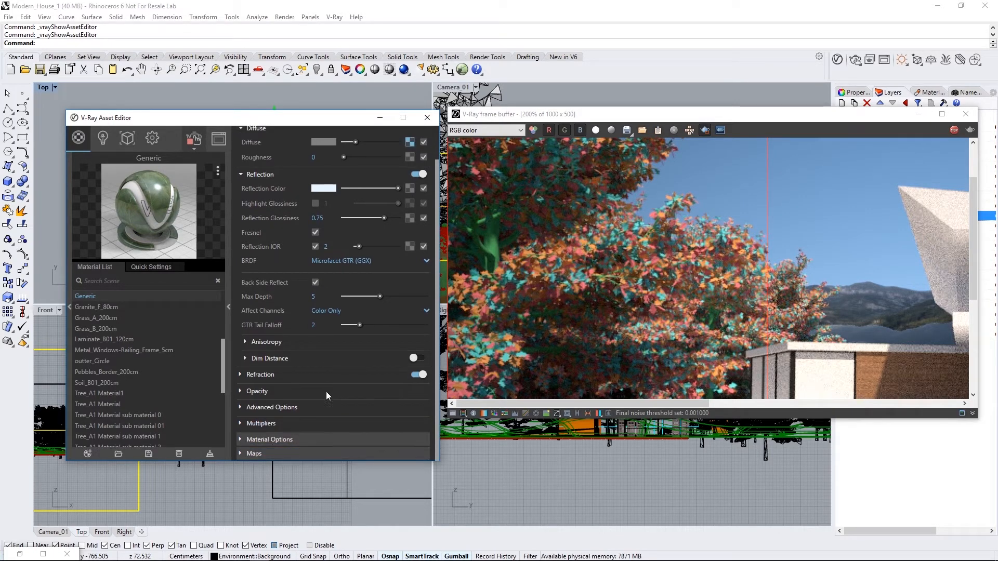
{"action": "left_click", "coordinate": [287, 448]}
{"action": "scroll", "coordinate": [312, 436], "scroll_direction": "down", "scroll_amount": 1}
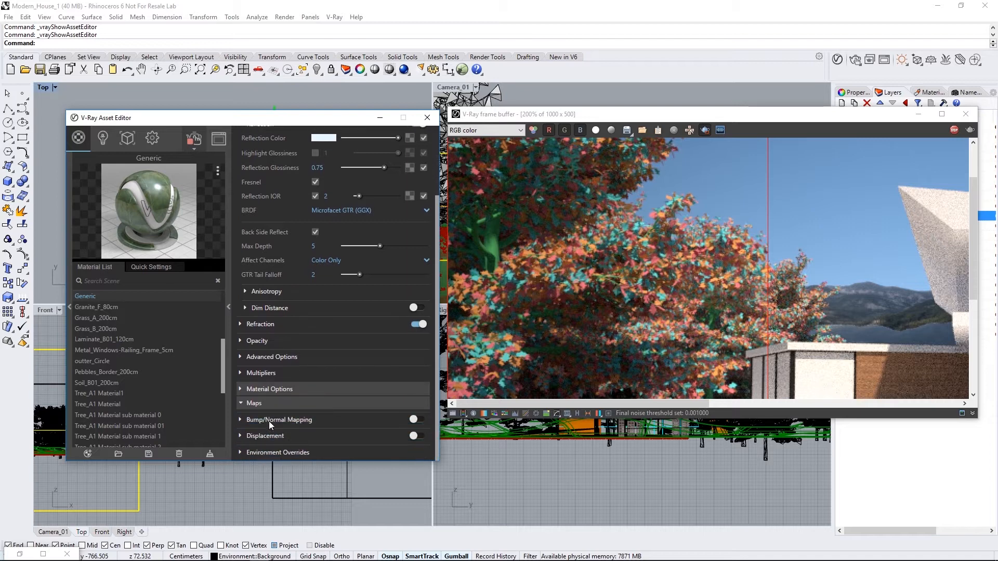
{"action": "left_click", "coordinate": [414, 420]}
{"action": "right_click", "coordinate": [422, 435]}
{"action": "left_click", "coordinate": [419, 440]}
Step: Set the saturation of the bump map's Color Correction to -1 and return to the material settings
{"action": "left_click", "coordinate": [421, 435]}
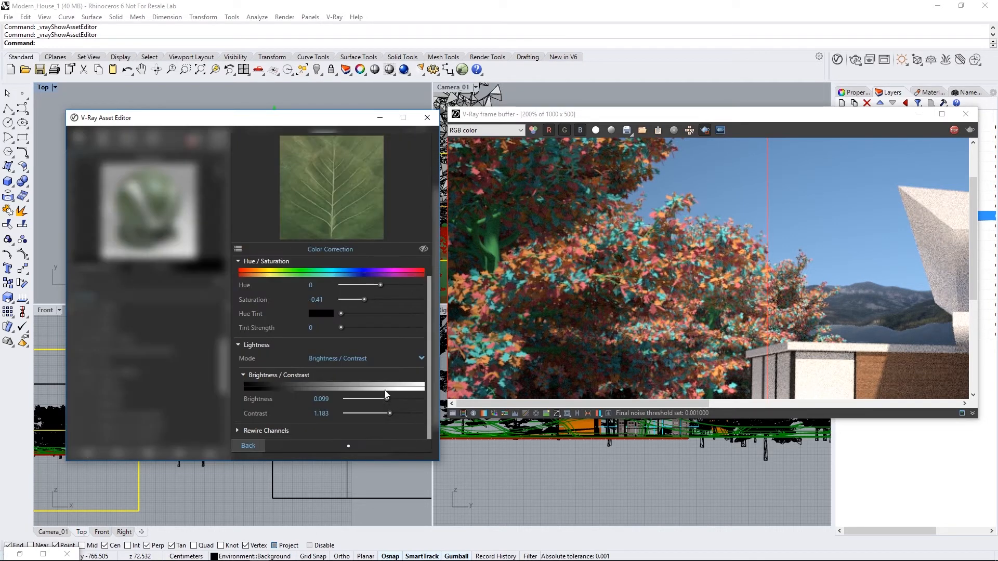
{"action": "left_click_drag", "start_coordinate": [350, 301], "coordinate": [335, 301]}
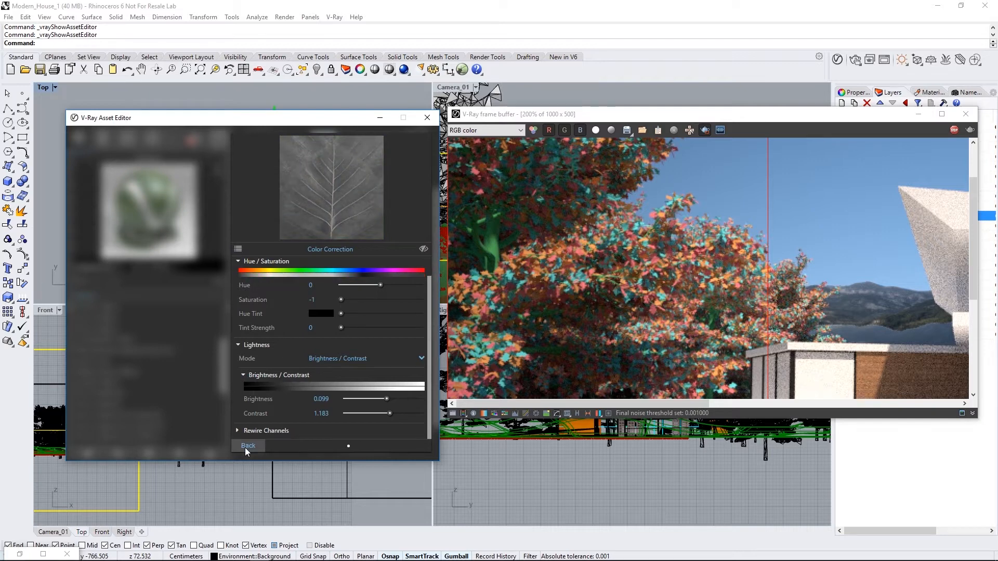
{"action": "left_click", "coordinate": [245, 448]}
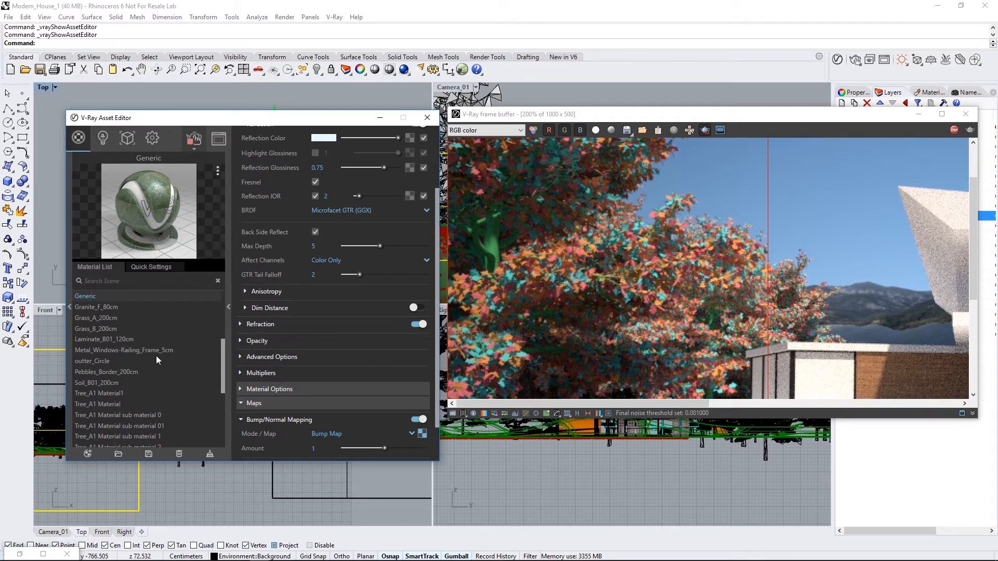
Step: Rename the Generic material as Tree_leaves
{"action": "double_click", "coordinate": [82, 296]}
{"action": "key", "text": "BackSpace"}
{"action": "key", "text": "BackSpace"}
{"action": "key", "text": "BackSpace"}
{"action": "key", "text": "BackSpace"}
{"action": "key", "text": "BackSpace"}
{"action": "key", "text": "BackSpace"}
{"action": "type", "text": "Tree_leaves"}
{"action": "key", "text": "Return"}
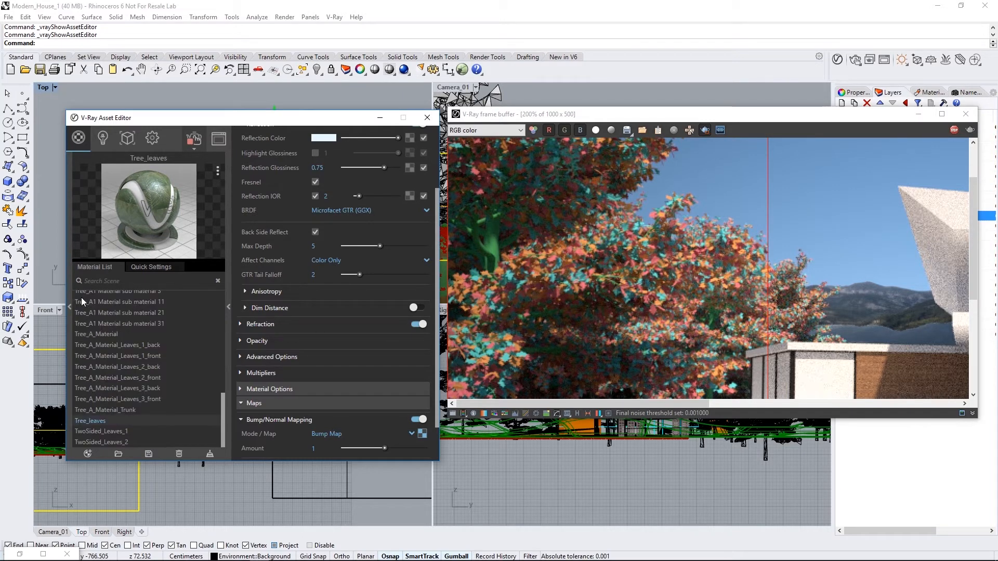
Step: Create a Two Sided material and assign Tree_leaves as its front material
{"action": "left_click", "coordinate": [88, 454]}
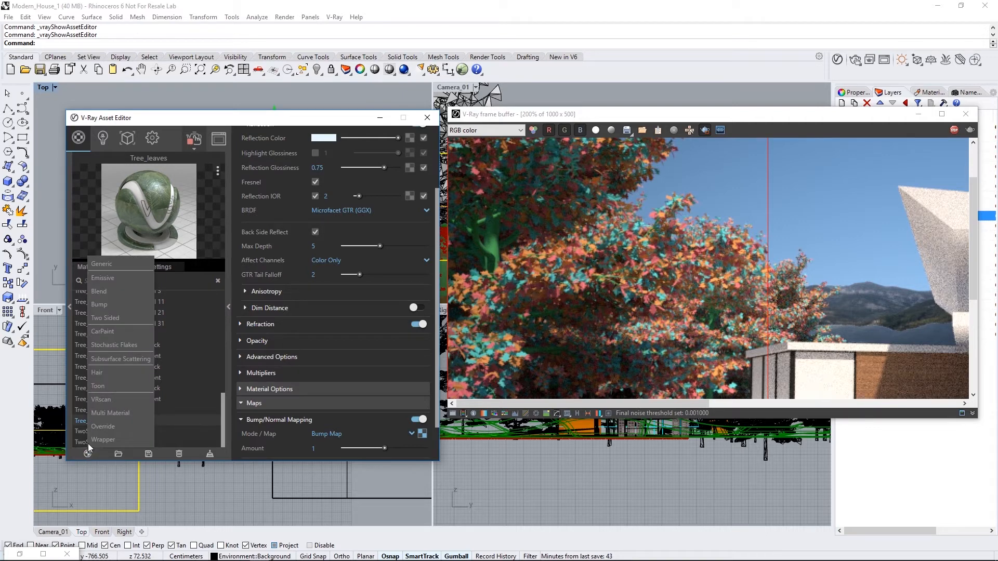
{"action": "left_click", "coordinate": [103, 321]}
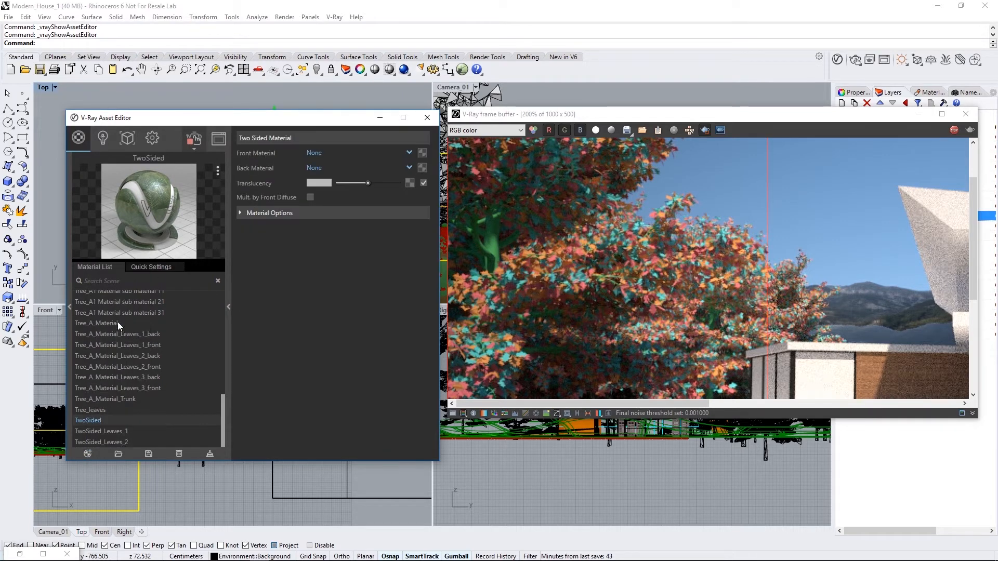
{"action": "left_click", "coordinate": [410, 153]}
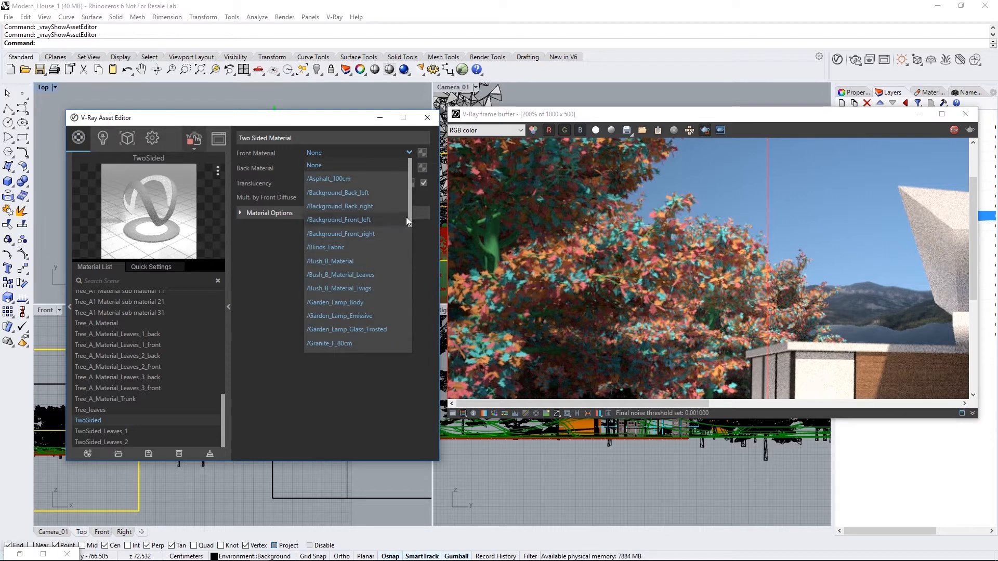
{"action": "left_click_drag", "start_coordinate": [410, 208], "coordinate": [398, 339]}
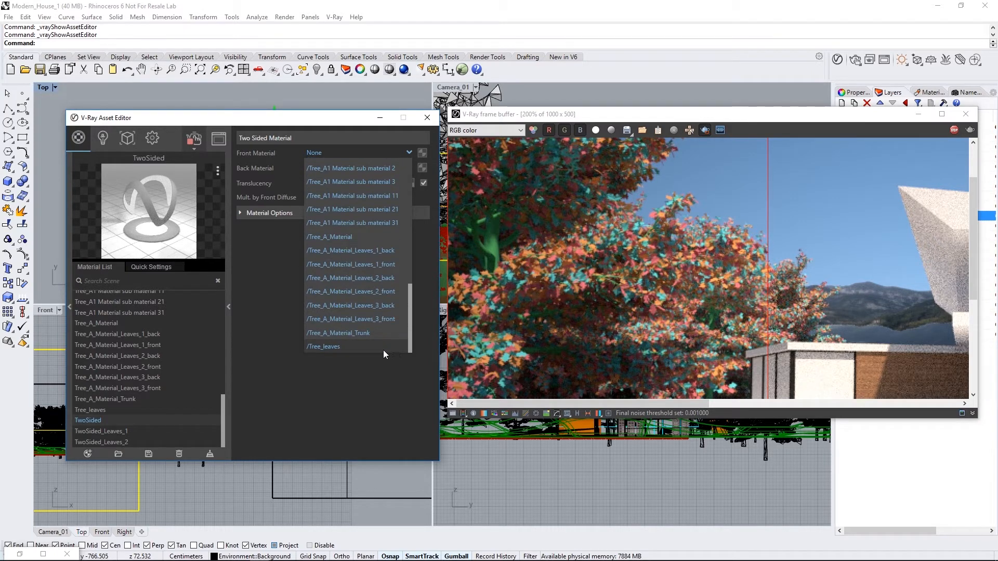
{"action": "left_click", "coordinate": [324, 347]}
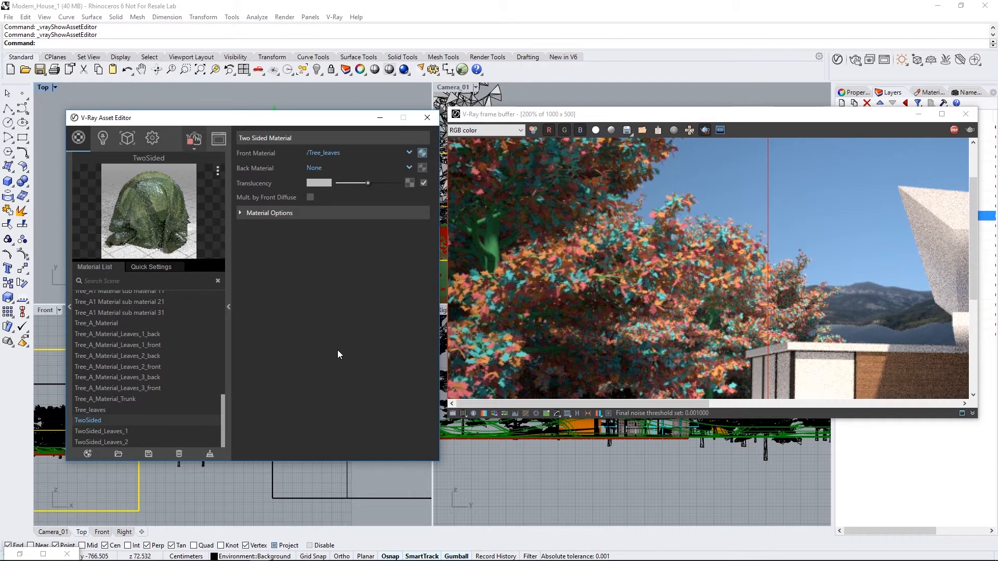
Step: Duplicate the Tree_leaves material and rename the copy as Tree_leaves_back
{"action": "left_click", "coordinate": [84, 411]}
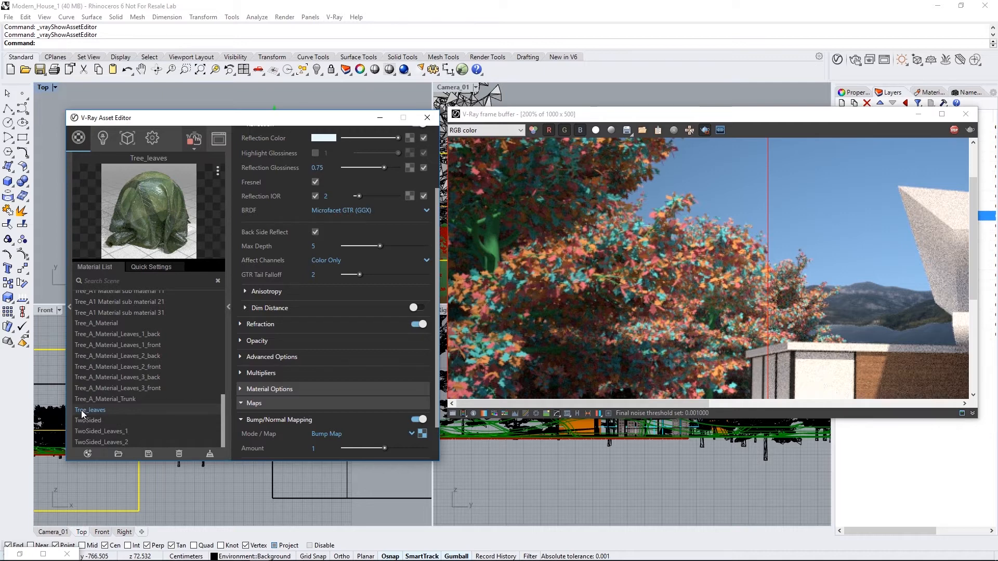
{"action": "right_click", "coordinate": [82, 414]}
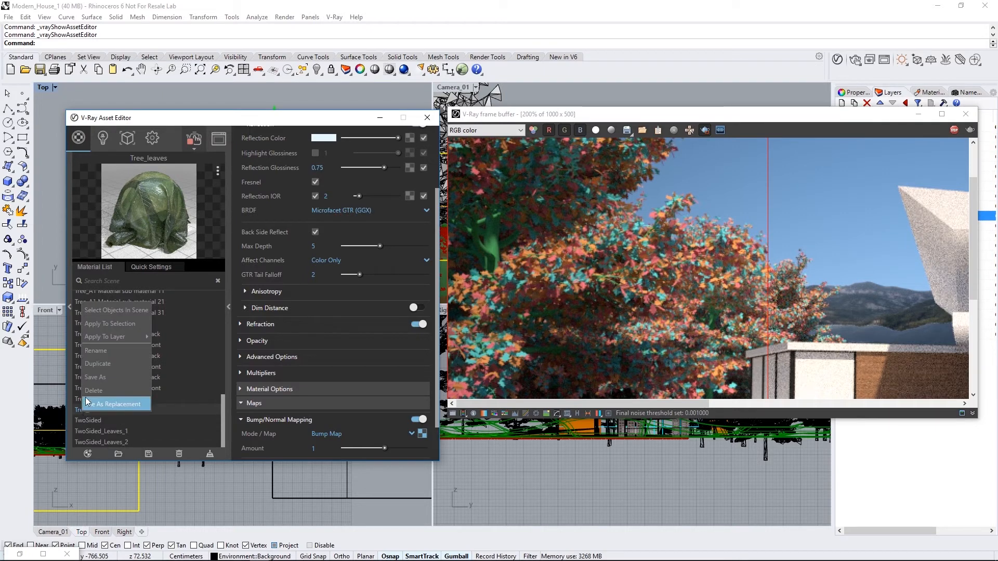
{"action": "left_click", "coordinate": [92, 378]}
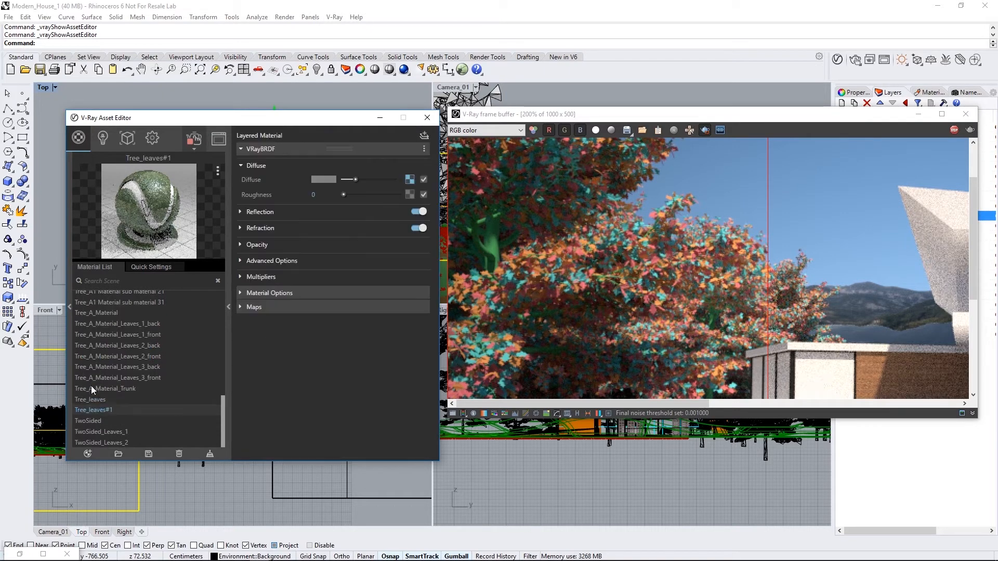
{"action": "double_click", "coordinate": [111, 409]}
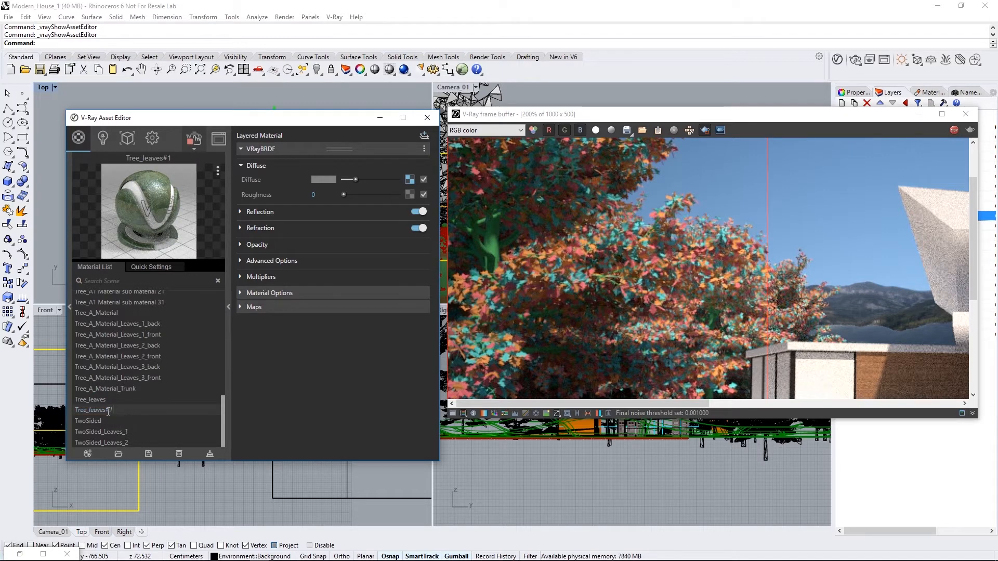
{"action": "type", "text": "_back"}
Step: Set the saturation of the Tree_leaves_back diffuse Color Correction to -0.16 and return to the material settings
{"action": "left_click", "coordinate": [406, 183]}
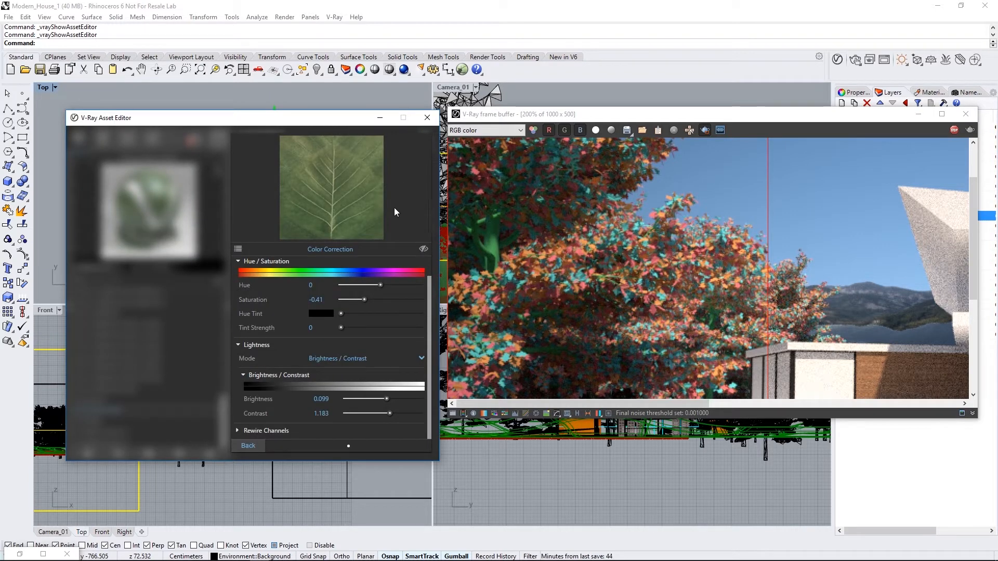
{"action": "left_click_drag", "start_coordinate": [369, 297], "coordinate": [375, 300]}
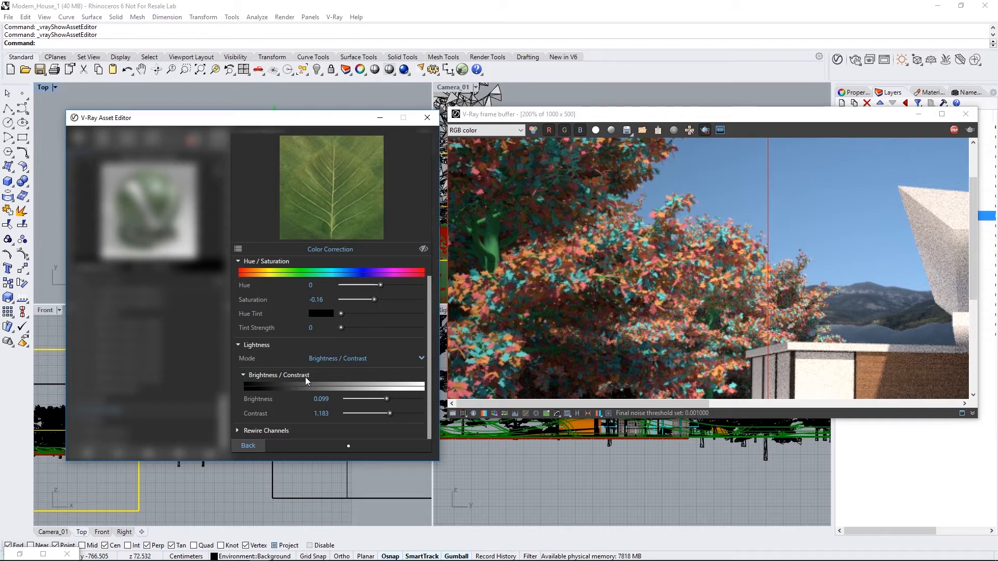
{"action": "left_click", "coordinate": [249, 446]}
Step: Assign Tree_leaves_back as the back material of the TwoSided material
{"action": "left_click", "coordinate": [92, 421]}
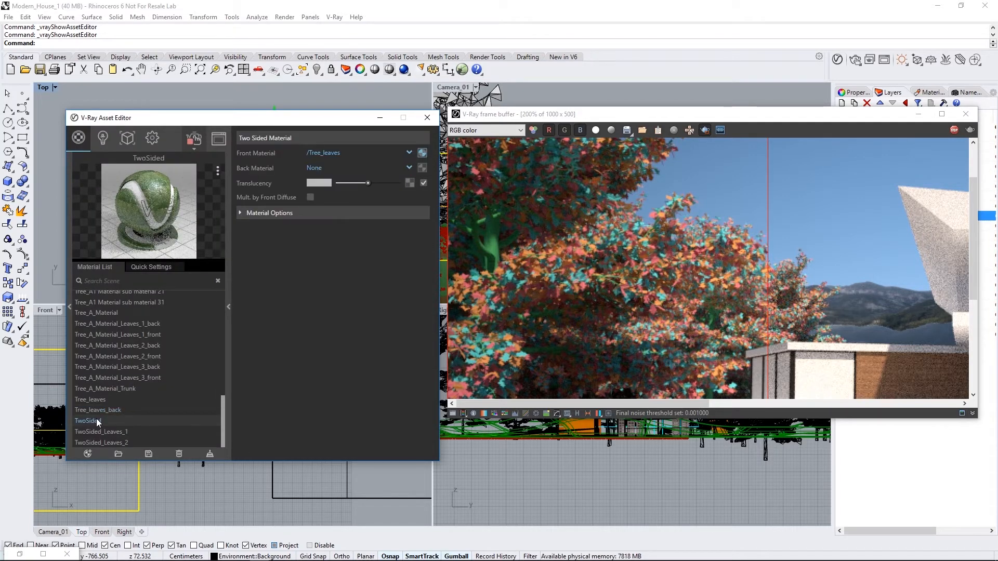
{"action": "left_click", "coordinate": [409, 168]}
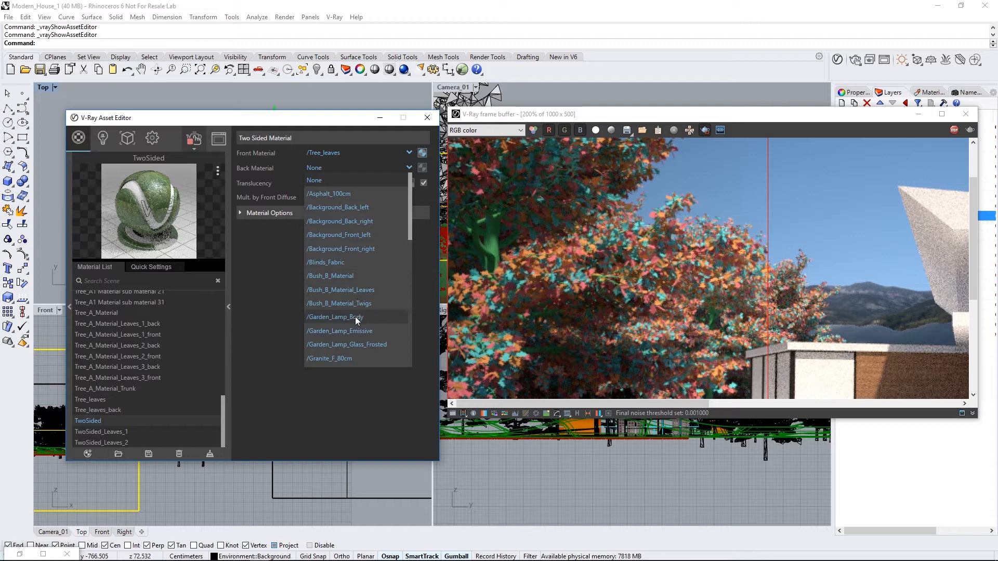
{"action": "scroll", "coordinate": [364, 313], "scroll_direction": "down", "scroll_amount": 3}
{"action": "left_click", "coordinate": [342, 361]}
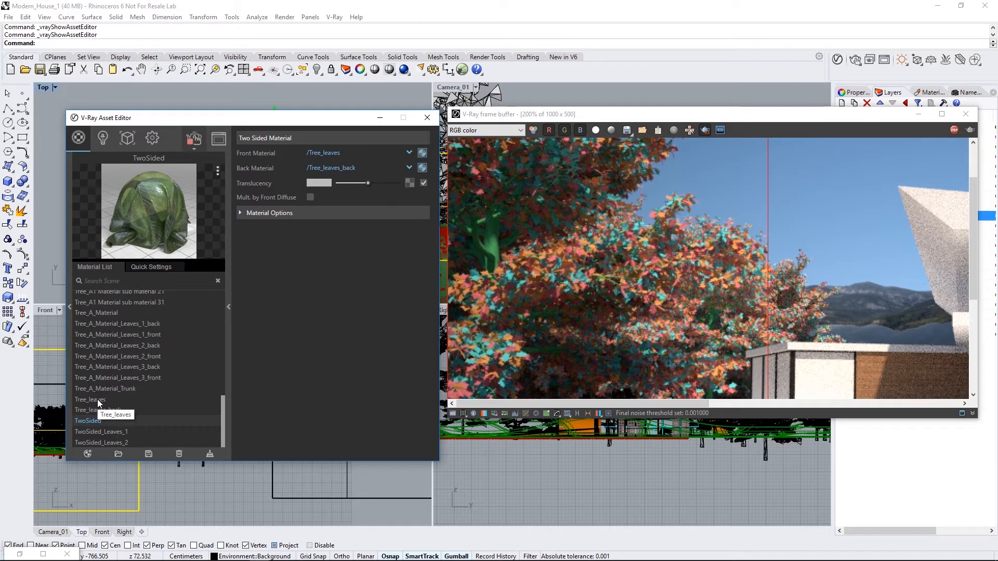
Step: Assign Tree_A_Material_Trunk to ID 0 of the Tree_A_Material multi material
{"action": "left_click", "coordinate": [95, 313]}
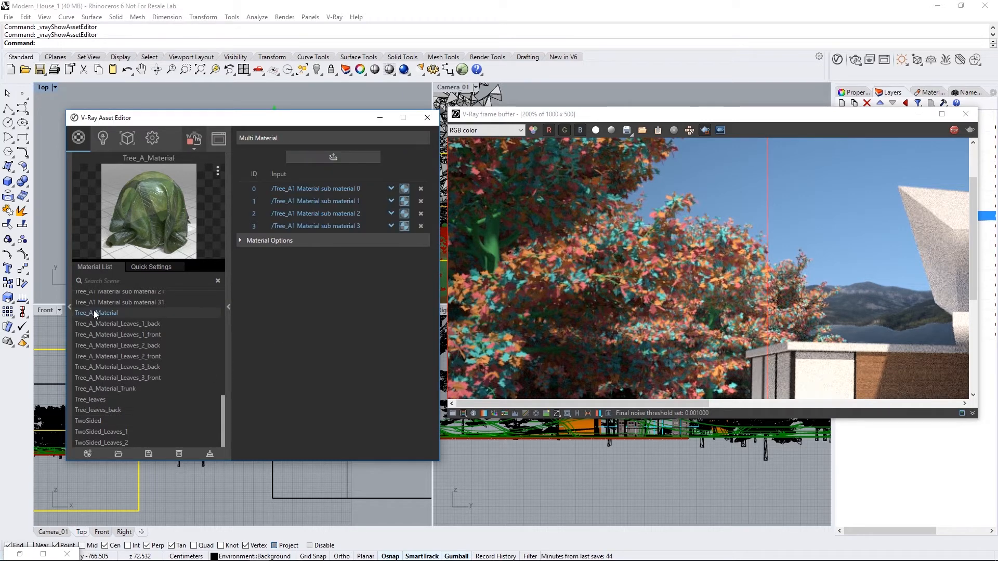
{"action": "left_click", "coordinate": [391, 188]}
{"action": "scroll", "coordinate": [385, 286], "scroll_direction": "down", "scroll_amount": 5}
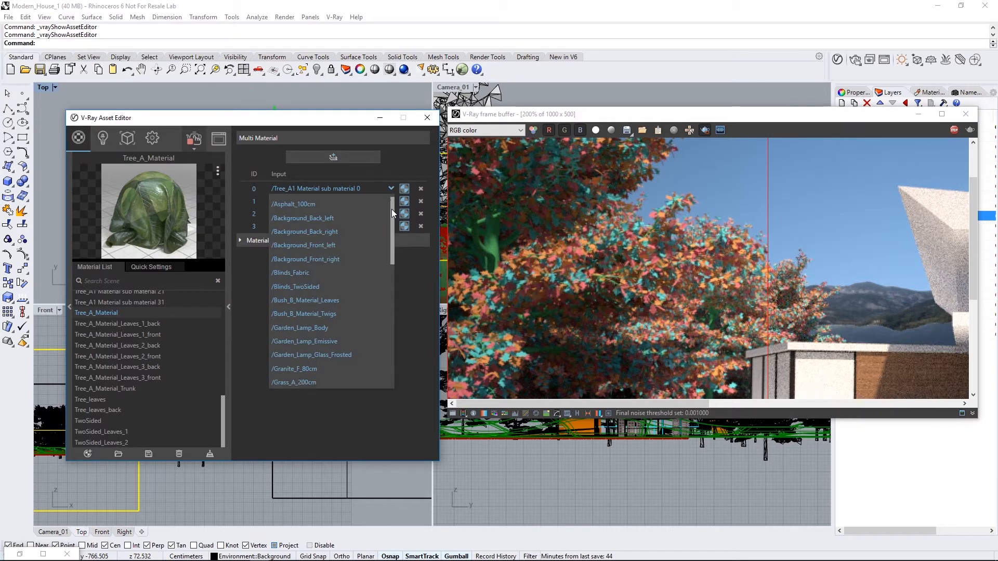
{"action": "left_click", "coordinate": [341, 314]}
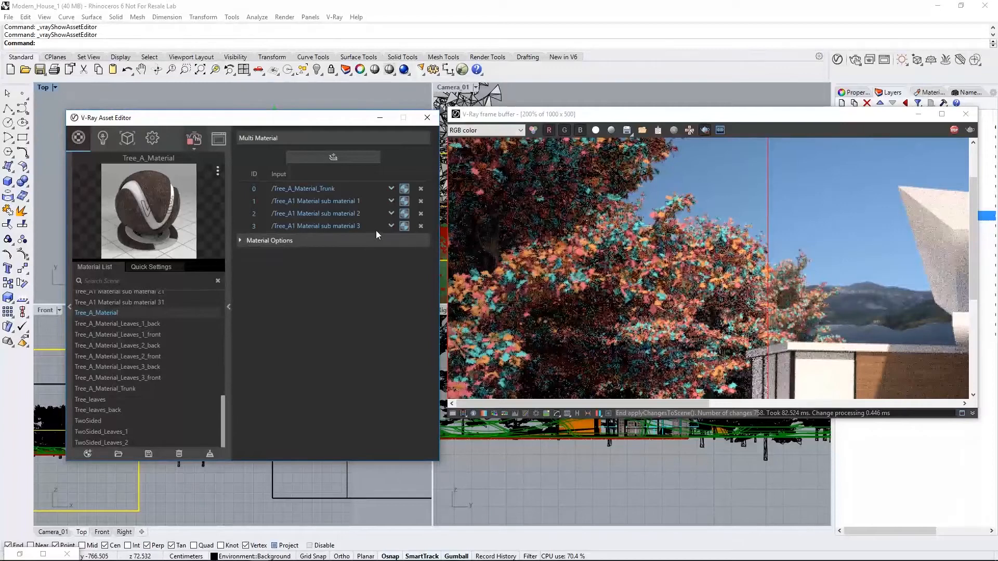
Step: Assign TwoSided_Leaves_1 to ID 1 and TwoSided_Leaves_2 to ID 2 of Tree_A_Material
{"action": "left_click", "coordinate": [391, 201]}
{"action": "scroll", "coordinate": [390, 312], "scroll_direction": "down", "scroll_amount": 3}
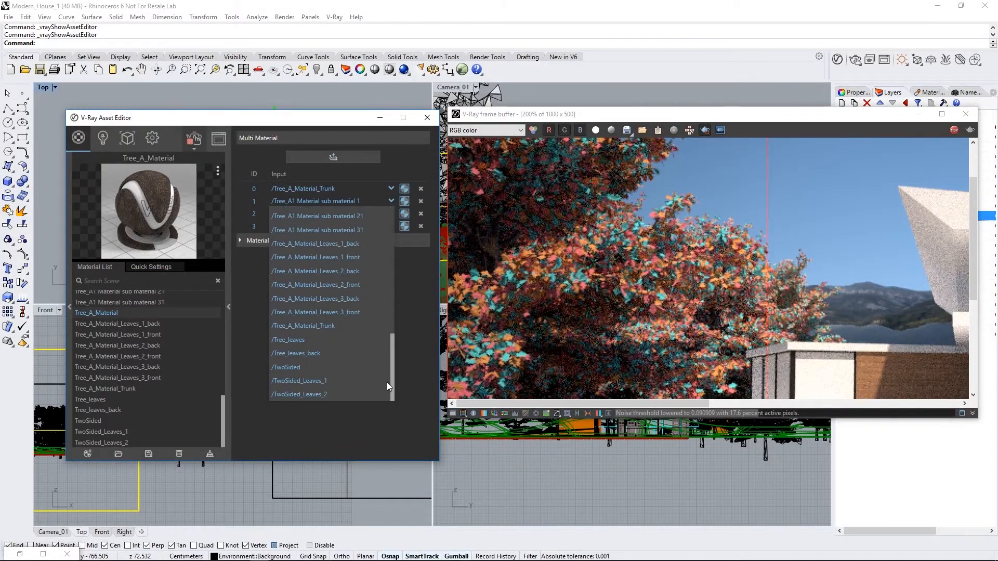
{"action": "left_click", "coordinate": [366, 385]}
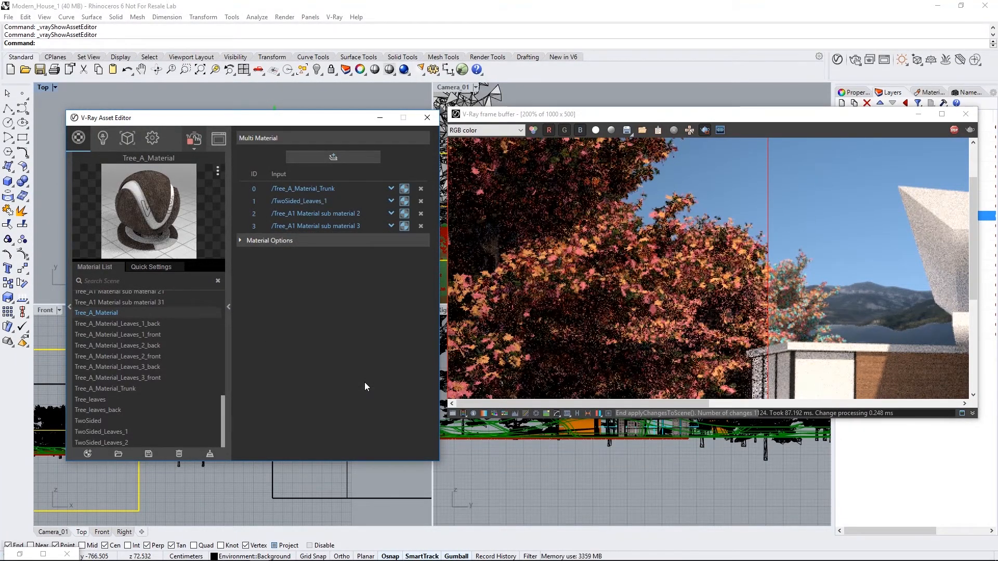
{"action": "left_click", "coordinate": [392, 213]}
{"action": "scroll", "coordinate": [390, 248], "scroll_direction": "down", "scroll_amount": 5}
{"action": "left_click", "coordinate": [342, 403]}
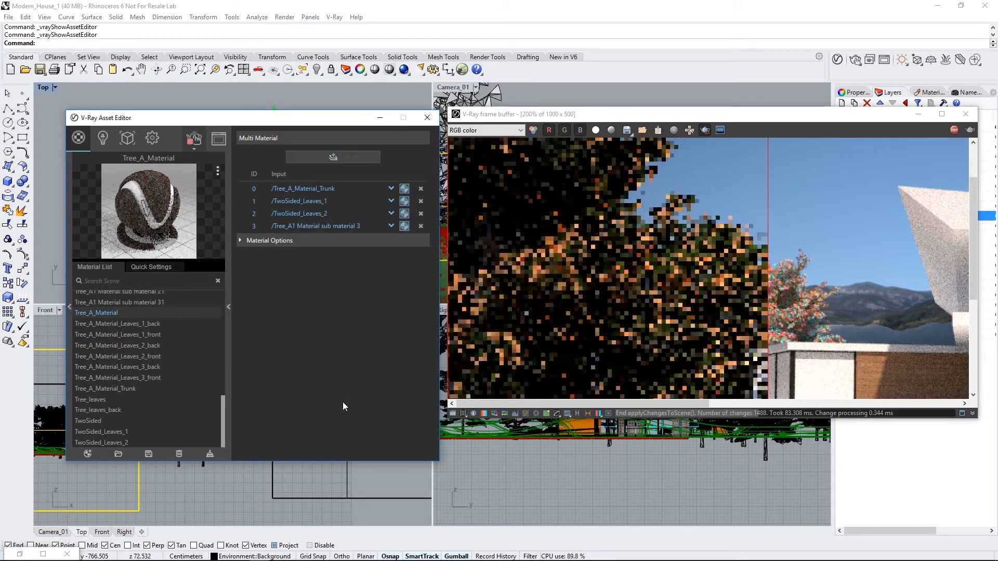
Step: Assign the TwoSided material to ID 3 of Tree_A_Material and check the trees in the full render
{"action": "left_click", "coordinate": [391, 227]}
{"action": "scroll", "coordinate": [388, 307], "scroll_direction": "down", "scroll_amount": 5}
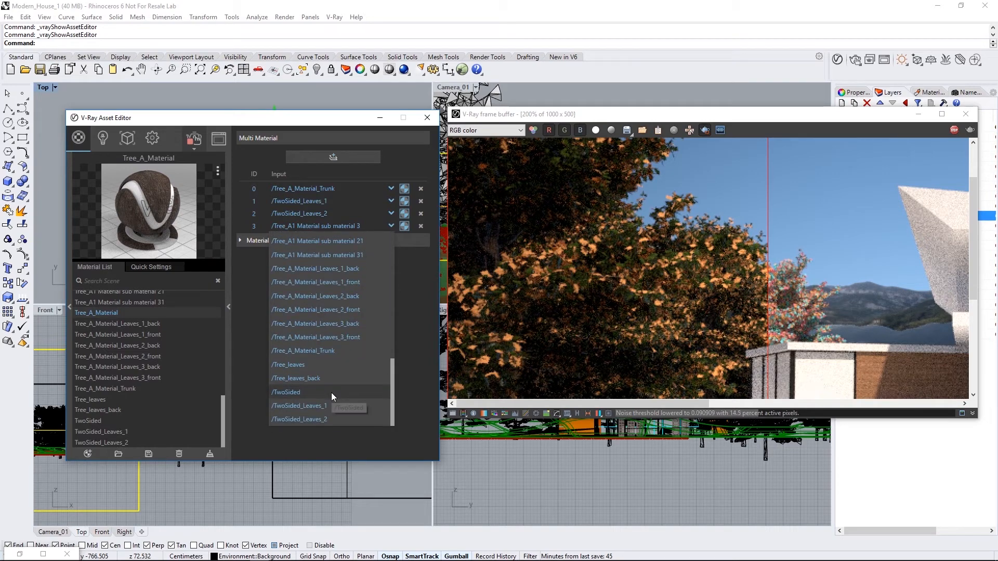
{"action": "left_click", "coordinate": [332, 392]}
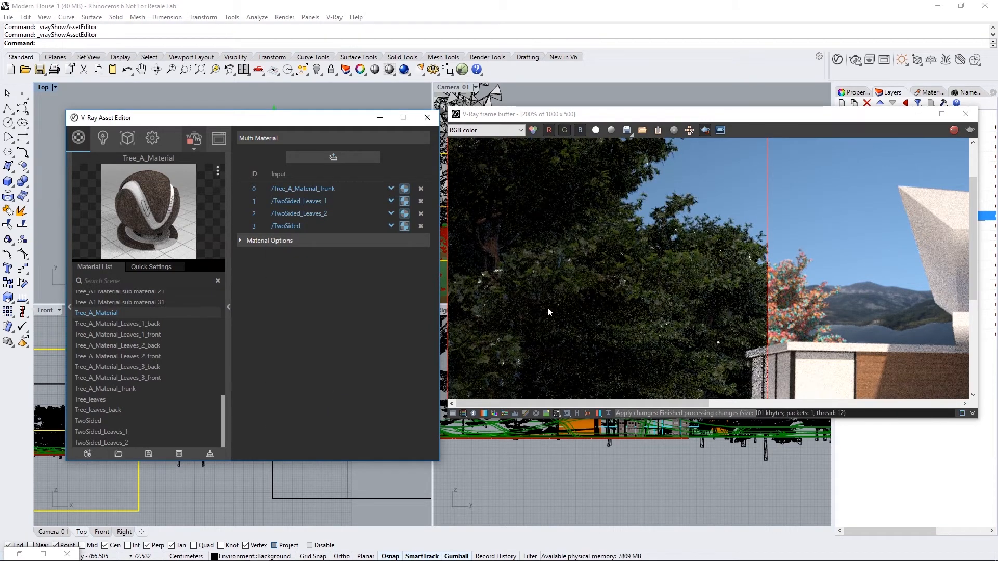
{"action": "scroll", "coordinate": [547, 307], "scroll_direction": "down", "scroll_amount": 2}
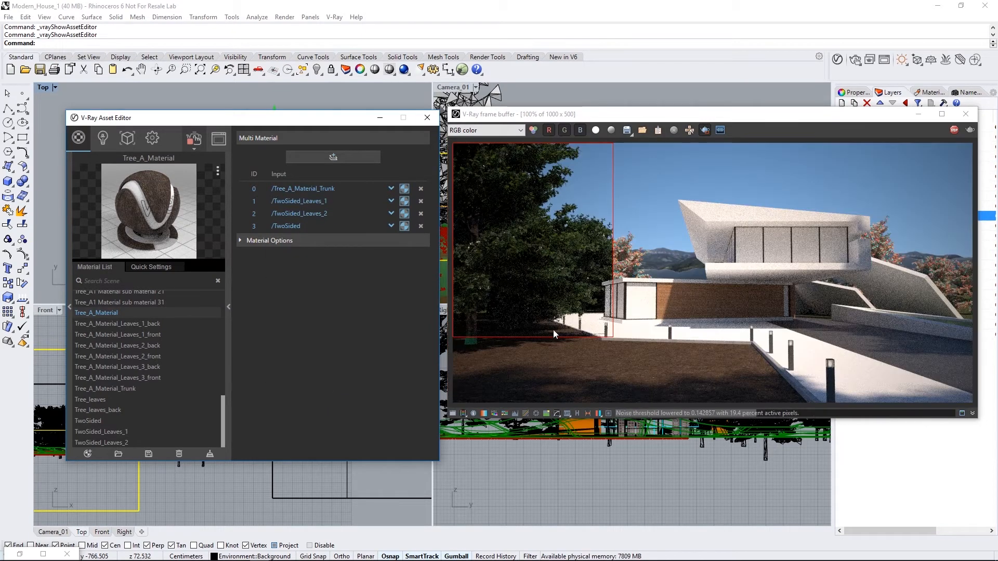
Step: Replace the render region over the large foreground tree with one framing the upper volume of the house
{"action": "left_click", "coordinate": [690, 133]}
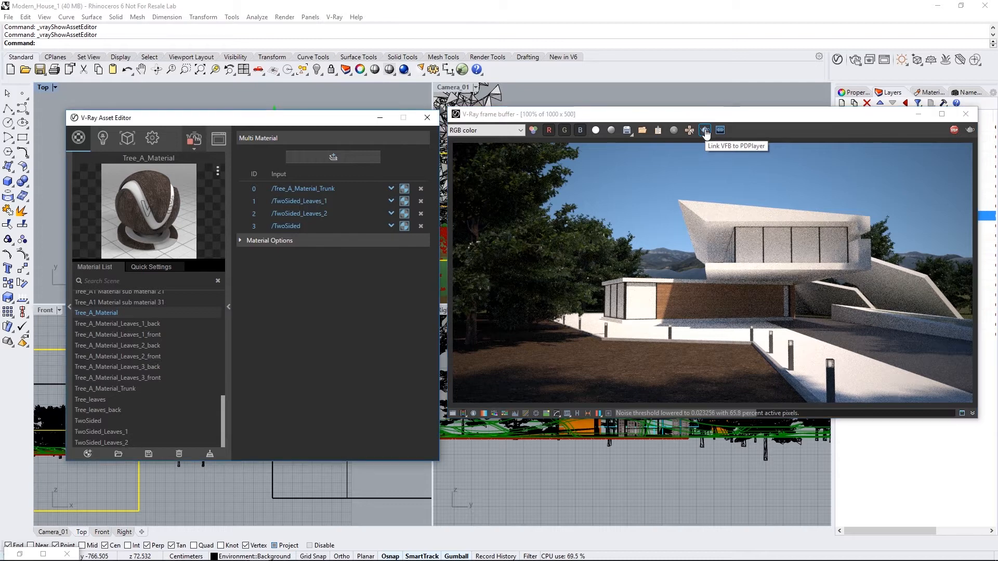
{"action": "left_click_drag", "start_coordinate": [850, 264], "coordinate": [887, 283]}
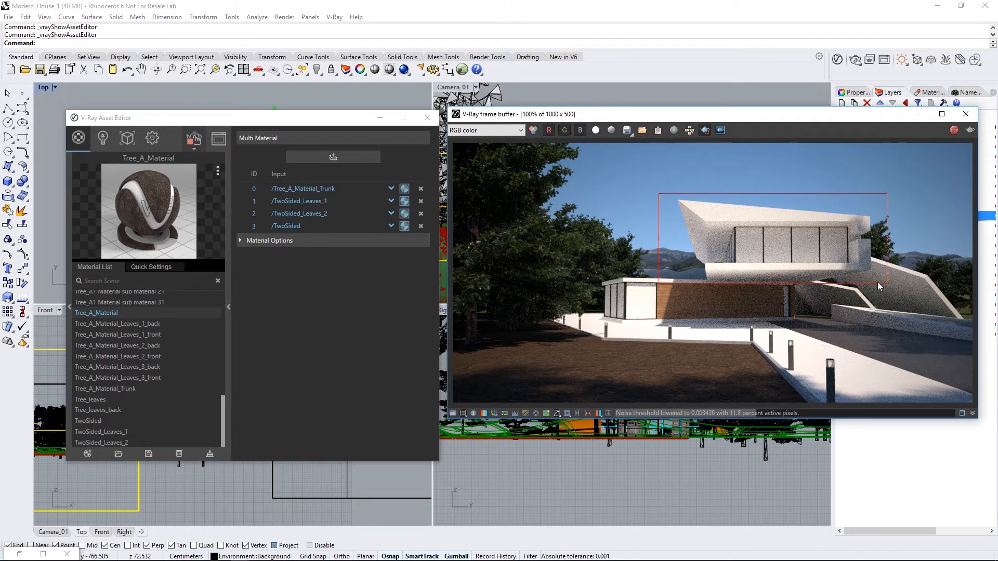
Step: Collapse the material settings, reposition the Asset Editor beside the frame buffer and expand its material library
{"action": "left_click", "coordinate": [229, 315]}
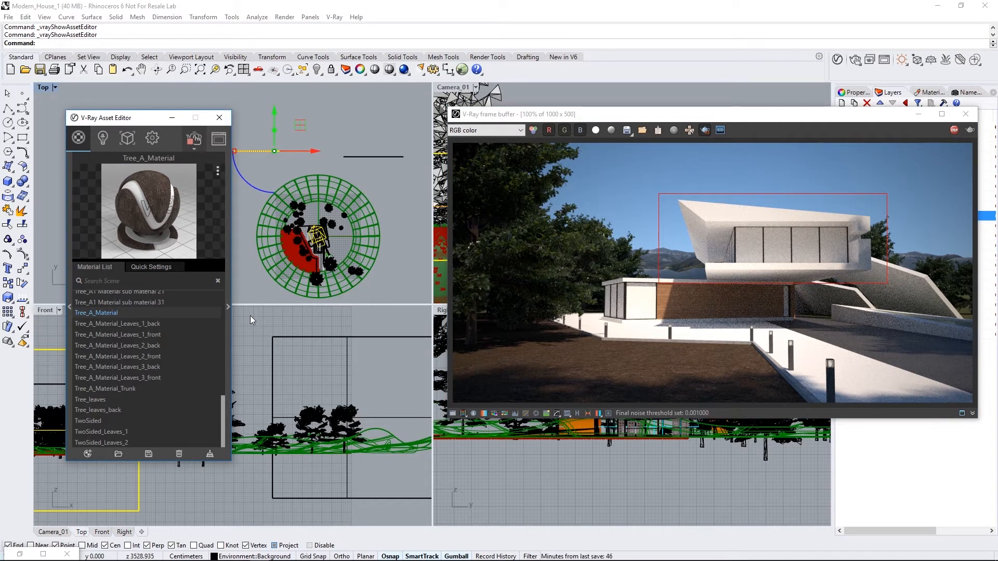
{"action": "left_click_drag", "start_coordinate": [128, 117], "coordinate": [333, 119]}
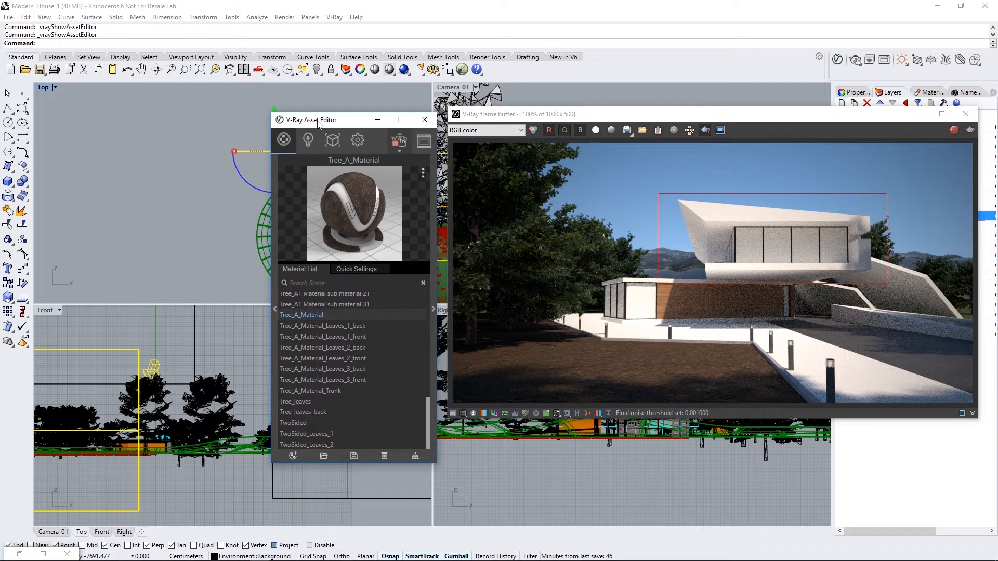
{"action": "left_click", "coordinate": [274, 304]}
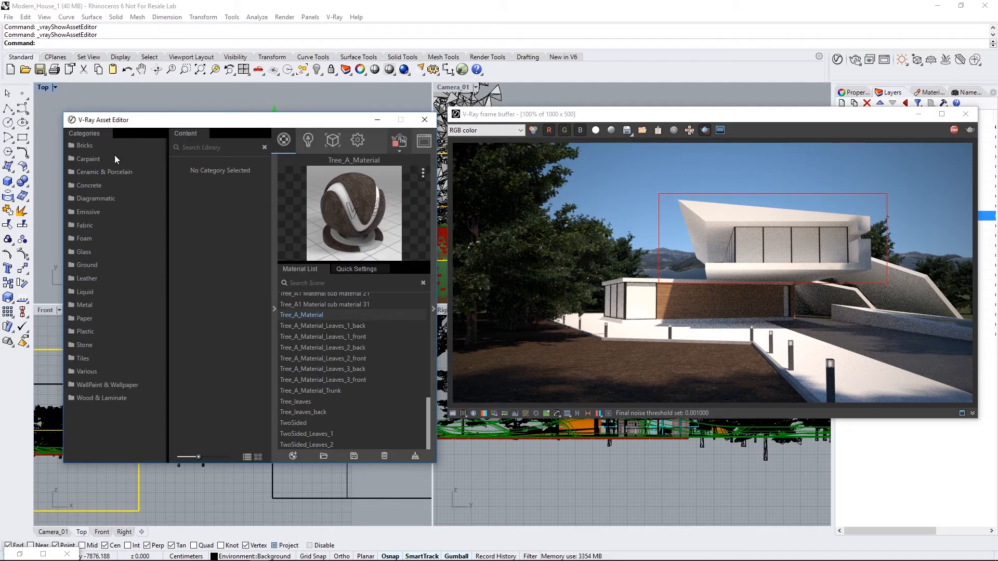
Step: Browse the preset materials in the library's Bricks and Metal categories
{"action": "left_click", "coordinate": [86, 145]}
{"action": "scroll", "coordinate": [216, 282], "scroll_direction": "down", "scroll_amount": 3}
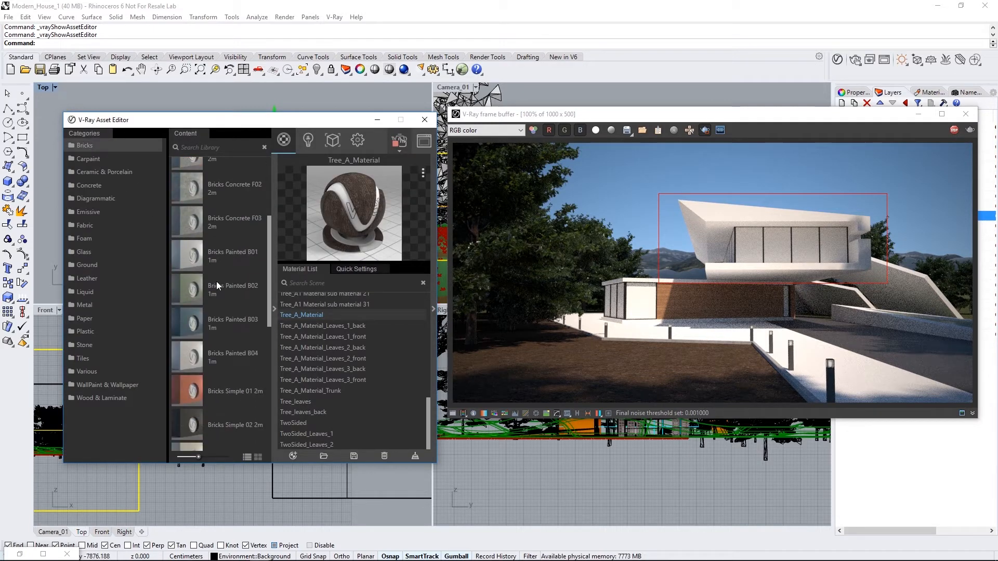
{"action": "left_click", "coordinate": [87, 306]}
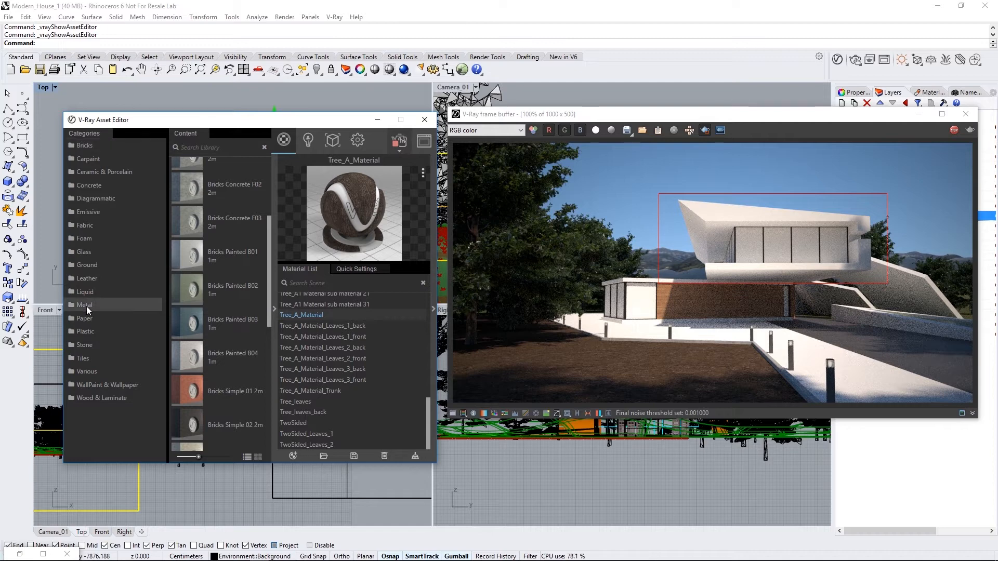
Step: Browse the Metal, Wood & Laminate and Glass categories of the material library
{"action": "scroll", "coordinate": [203, 320], "scroll_direction": "down", "scroll_amount": 3}
{"action": "scroll", "coordinate": [203, 320], "scroll_direction": "down", "scroll_amount": 3}
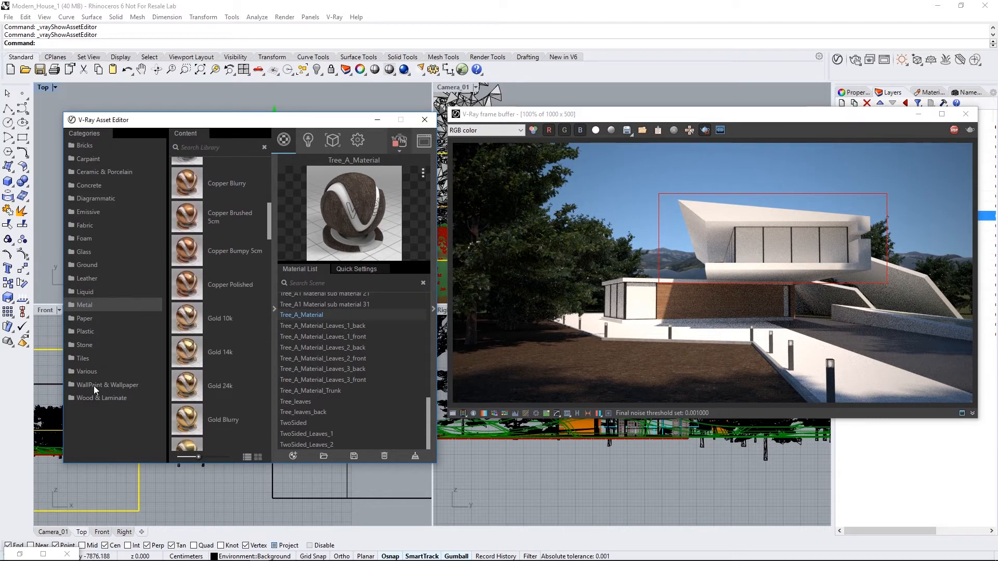
{"action": "left_click", "coordinate": [104, 398]}
{"action": "scroll", "coordinate": [215, 373], "scroll_direction": "down", "scroll_amount": 5}
{"action": "scroll", "coordinate": [214, 372], "scroll_direction": "down", "scroll_amount": 5}
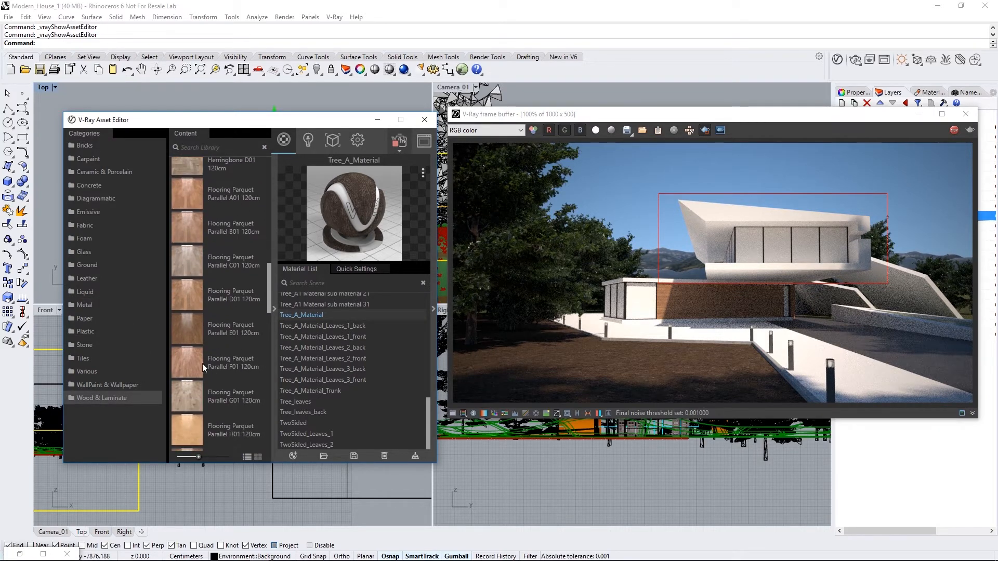
{"action": "left_click", "coordinate": [80, 253]}
{"action": "scroll", "coordinate": [218, 272], "scroll_direction": "up", "scroll_amount": 3}
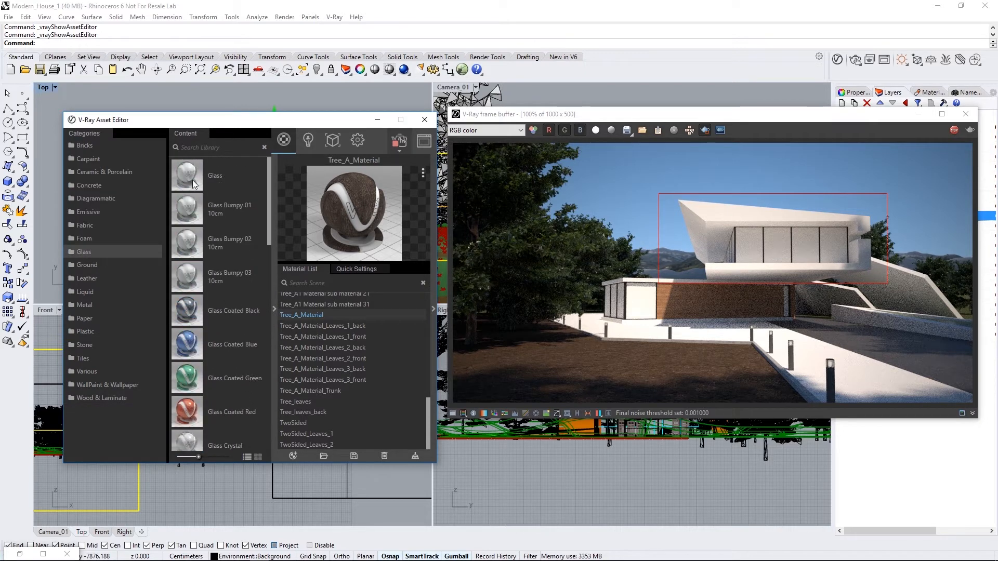
Step: Select the window glass polysurfaces of both floors in the camera view and apply the library's Glass material to them
{"action": "left_click_drag", "start_coordinate": [234, 119], "coordinate": [203, 114]}
{"action": "left_click_drag", "start_coordinate": [554, 118], "coordinate": [533, 245]}
{"action": "left_click", "coordinate": [568, 213]}
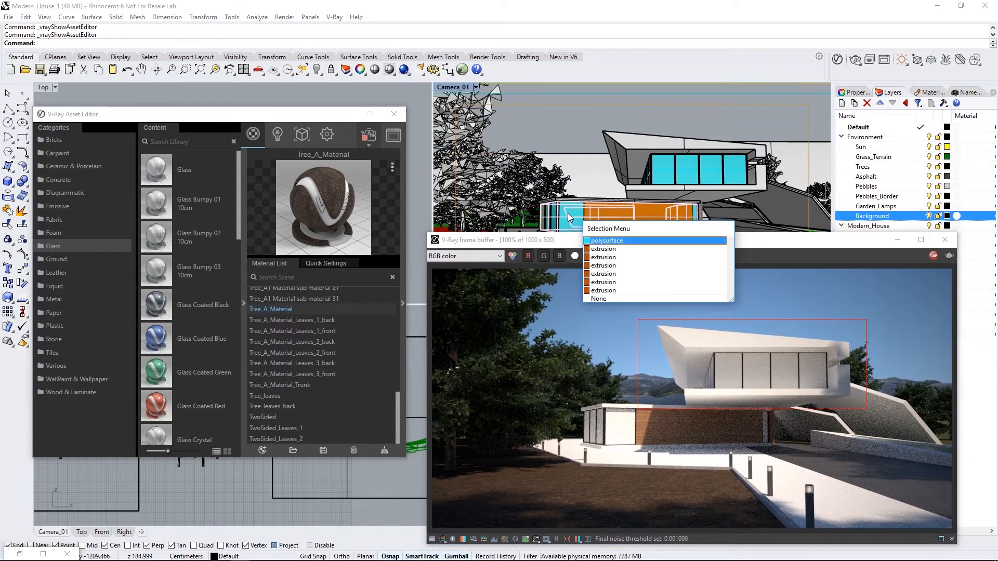
{"action": "left_click", "coordinate": [606, 240]}
{"action": "left_click", "coordinate": [686, 165], "text": "shift"}
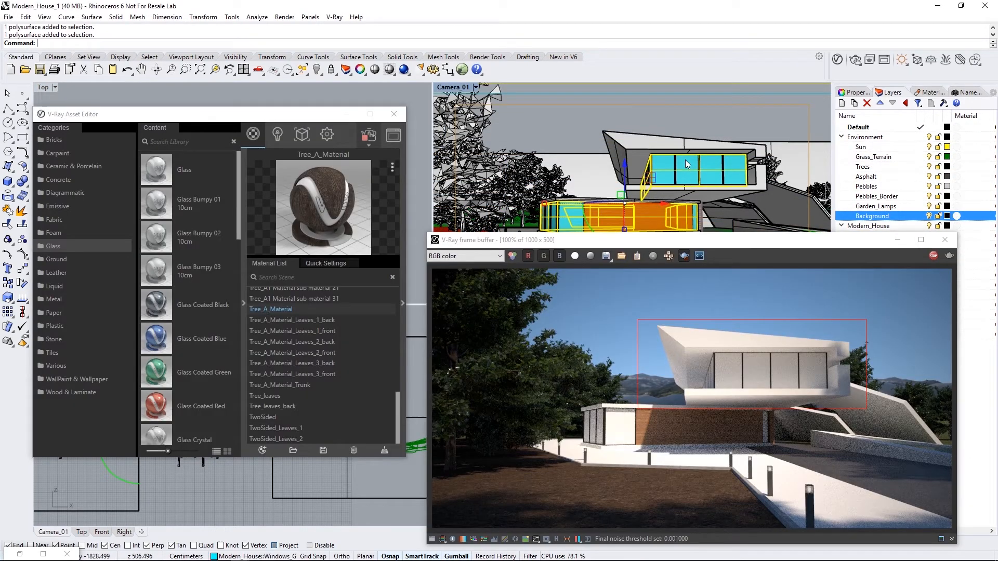
{"action": "left_click_drag", "start_coordinate": [656, 245], "coordinate": [648, 158]}
{"action": "right_click", "coordinate": [160, 174]}
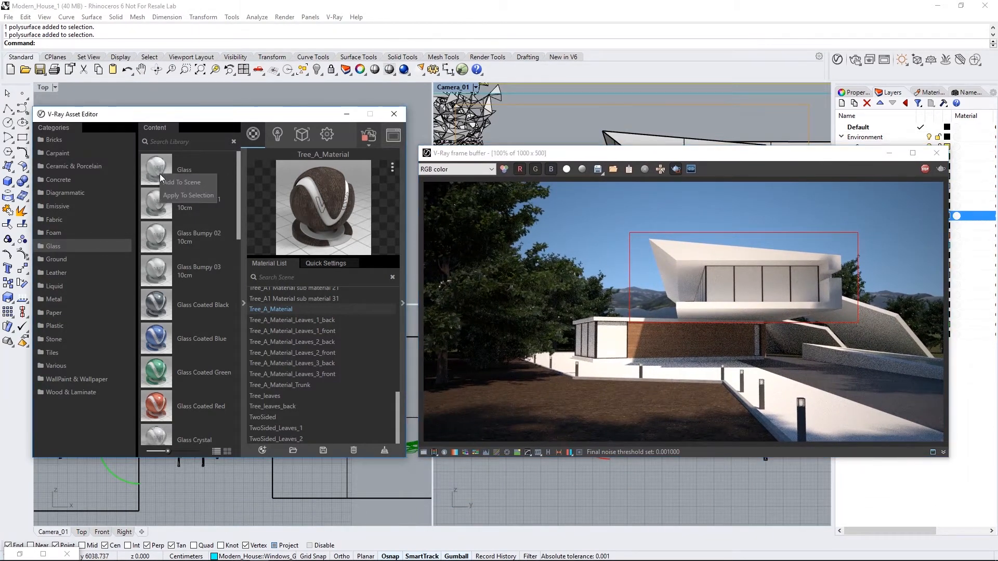
{"action": "left_click", "coordinate": [176, 194]}
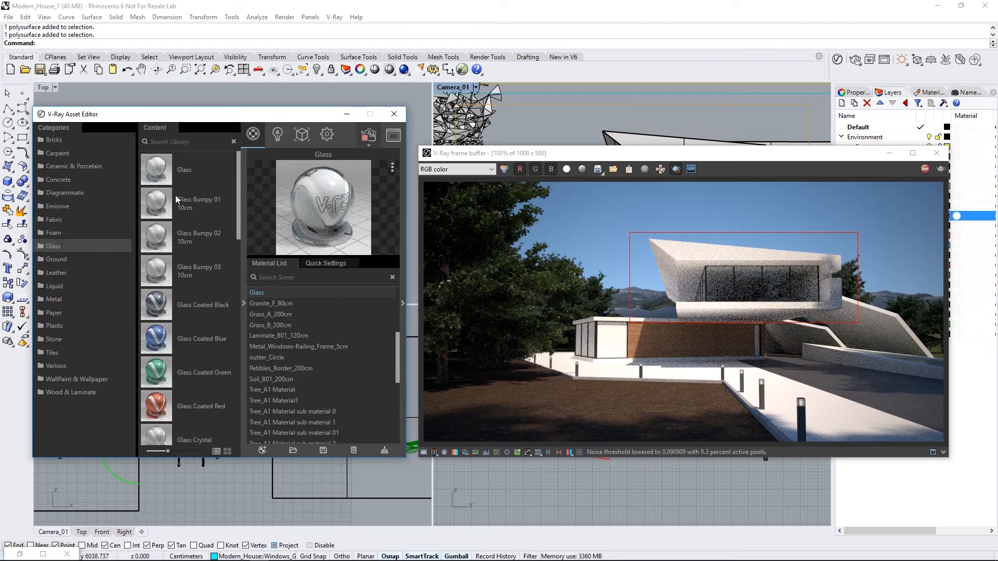
Step: Enable the Glass material's Reflection IOR at 5 and region-render the ground-floor windows, followed by the upper volume
{"action": "left_click", "coordinate": [401, 294]}
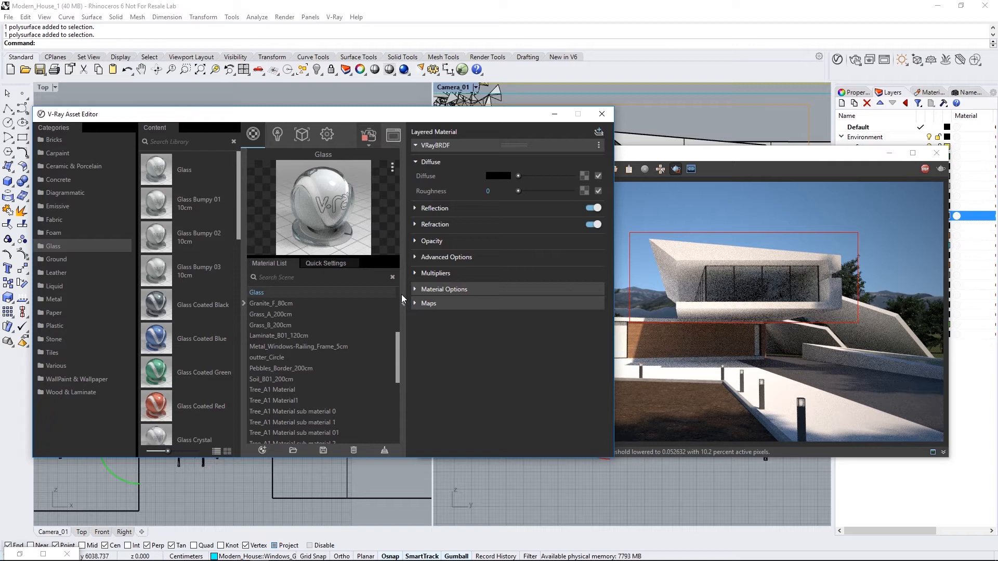
{"action": "left_click", "coordinate": [545, 207]}
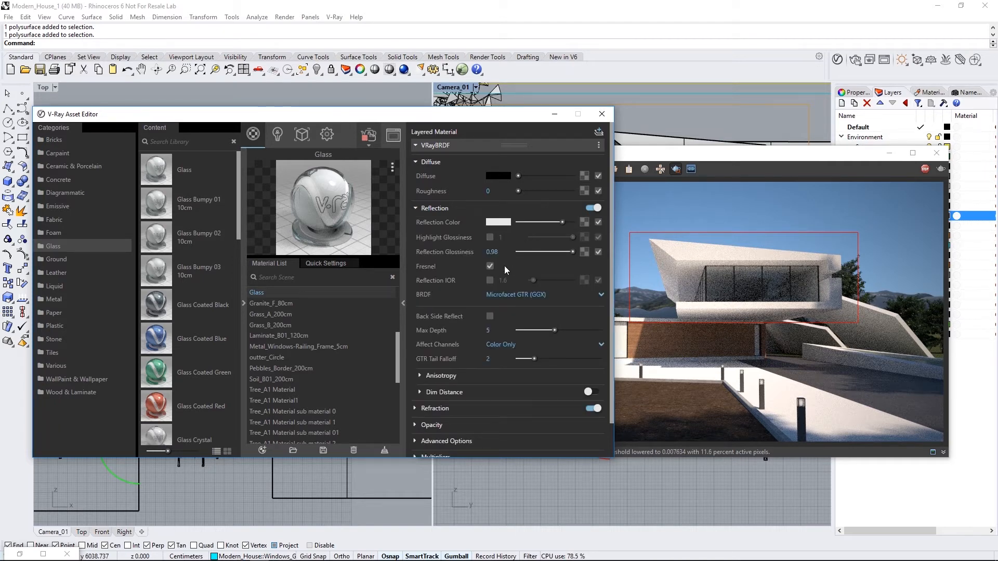
{"action": "left_click", "coordinate": [490, 281]}
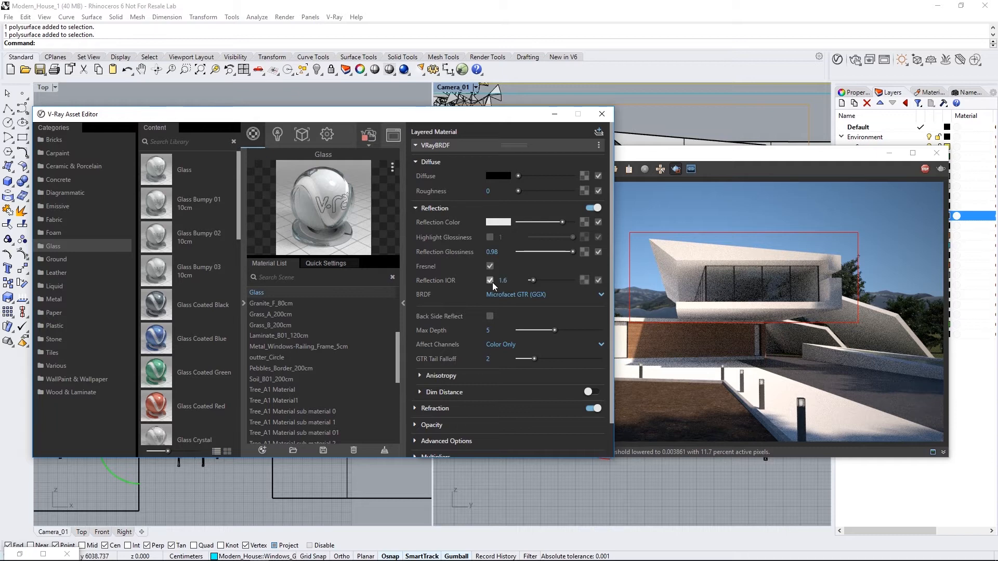
{"action": "left_click", "coordinate": [503, 281]}
{"action": "type", "text": "5"}
{"action": "key", "text": "Return"}
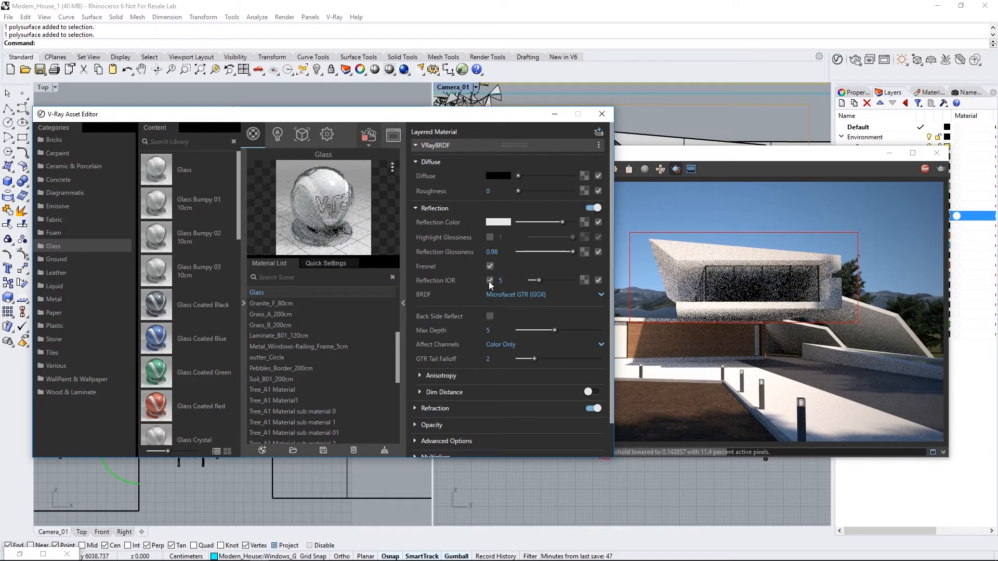
{"action": "left_click", "coordinate": [403, 306]}
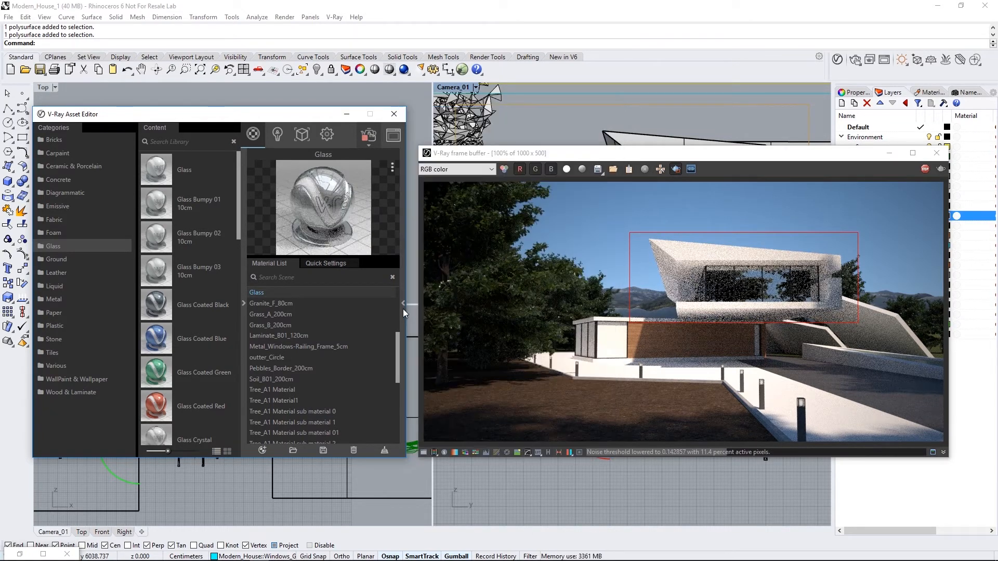
{"action": "left_click_drag", "start_coordinate": [543, 310], "coordinate": [639, 364]}
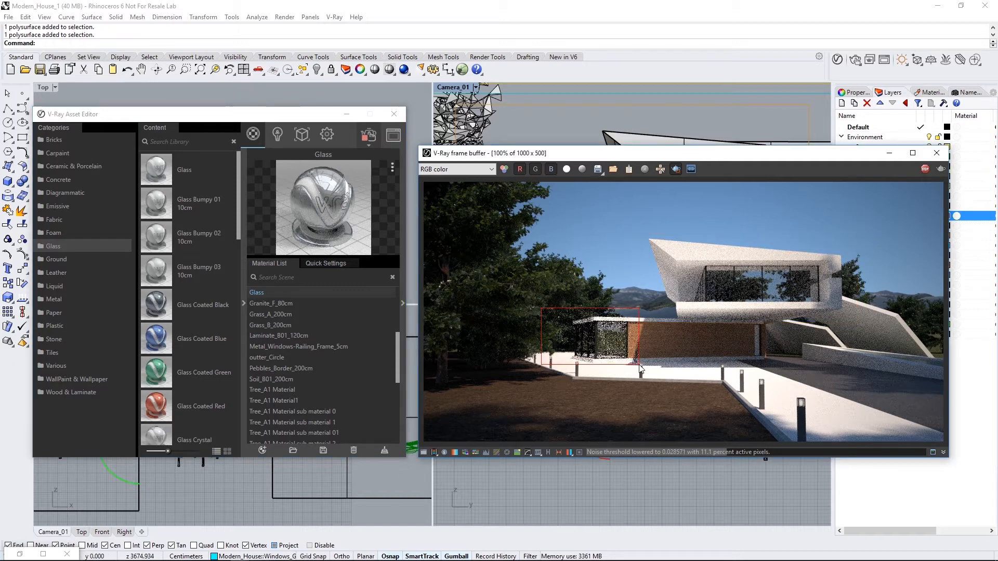
{"action": "left_click_drag", "start_coordinate": [638, 229], "coordinate": [856, 331]}
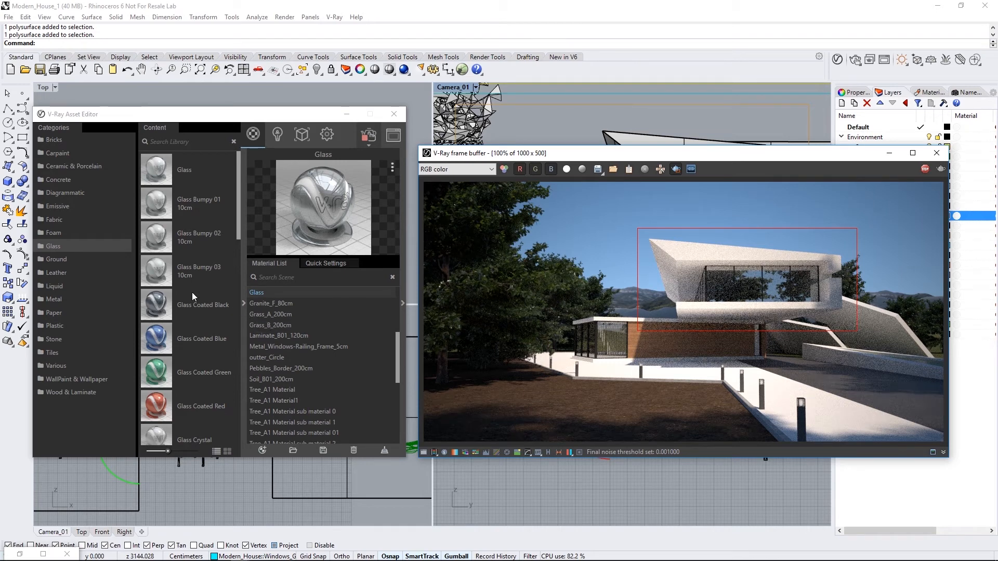
Step: Apply the library's Concrete Flooring H01 2m material to all Concrete_Structure layer objects plus one extra polysurface picked in the camera view
{"action": "left_click", "coordinate": [61, 182]}
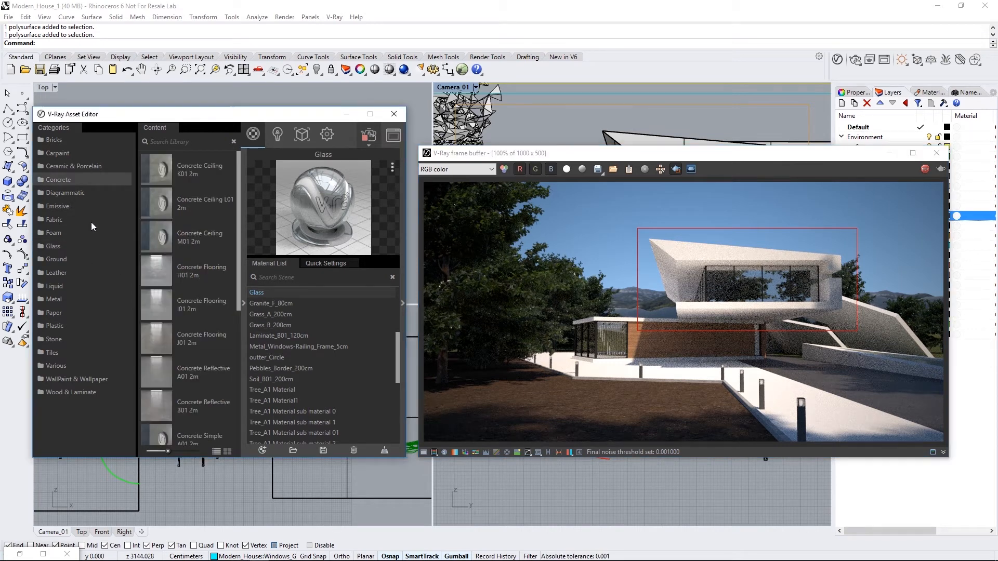
{"action": "left_click", "coordinate": [552, 130]}
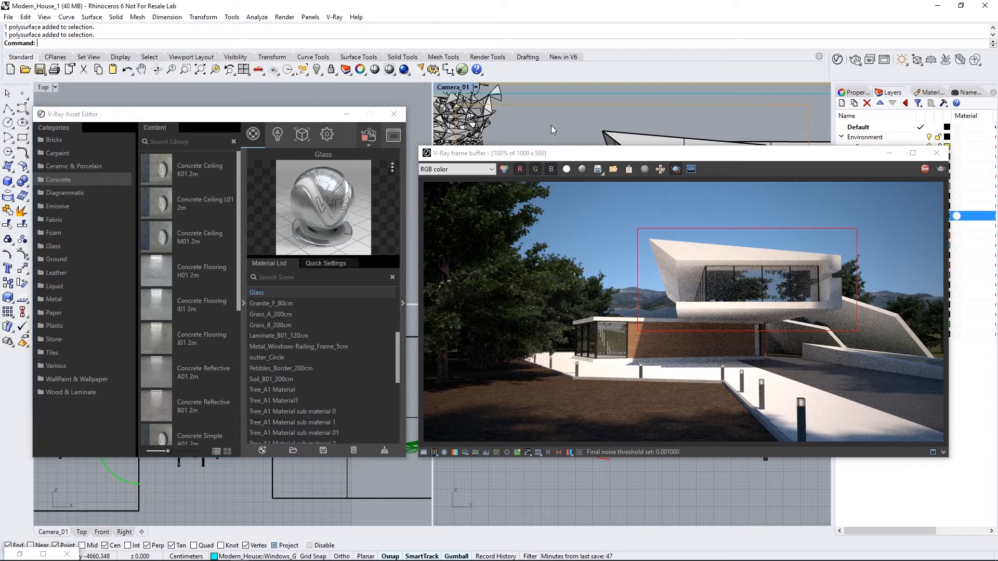
{"action": "left_click_drag", "start_coordinate": [585, 153], "coordinate": [458, 146]}
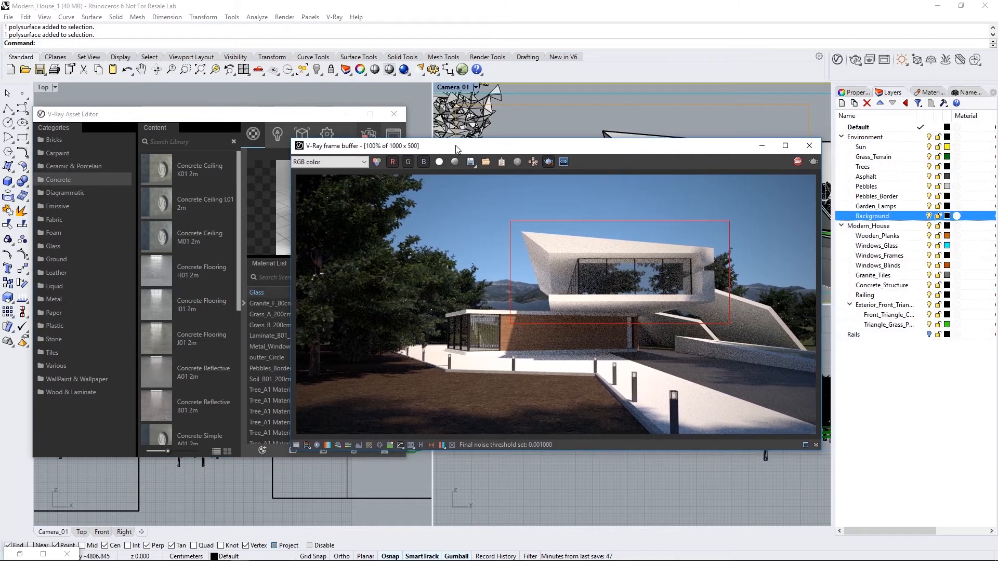
{"action": "left_click", "coordinate": [873, 285]}
{"action": "right_click", "coordinate": [875, 285]}
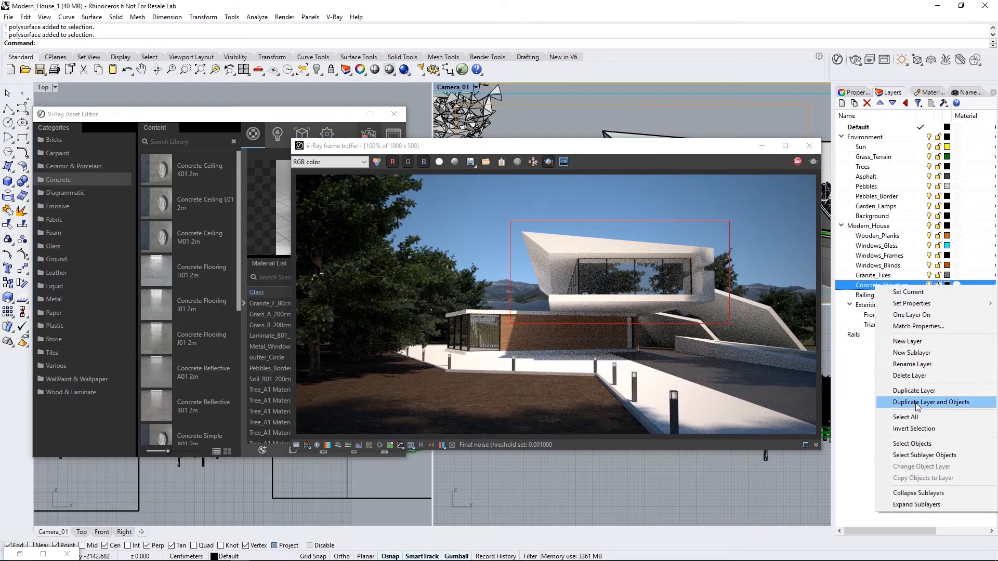
{"action": "left_click", "coordinate": [912, 443]}
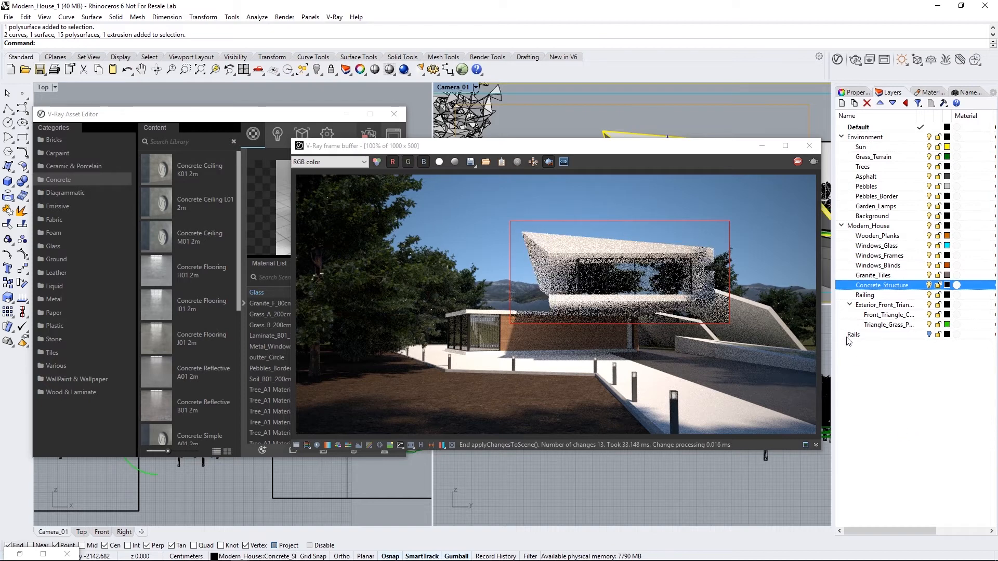
{"action": "left_click_drag", "start_coordinate": [705, 146], "coordinate": [676, 145]}
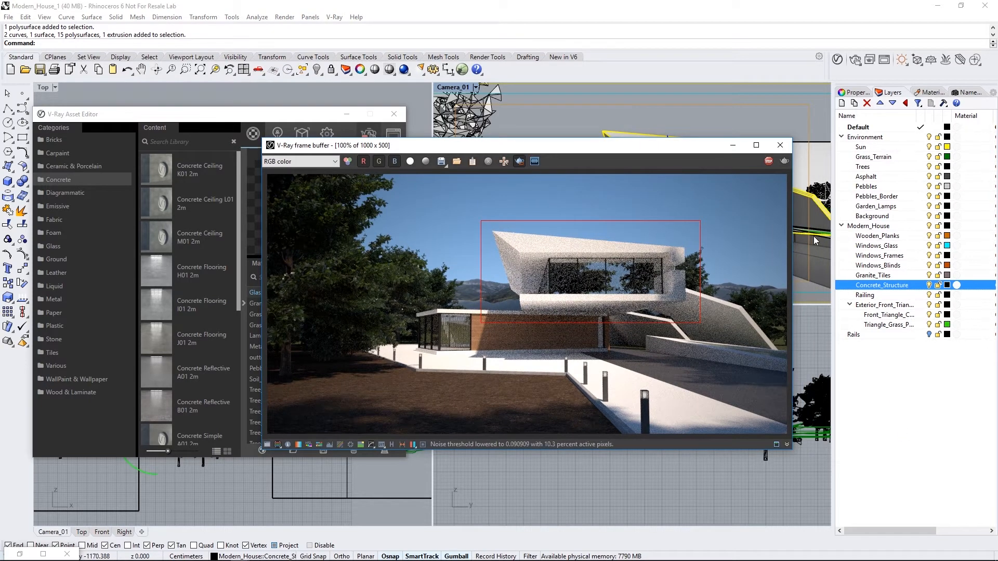
{"action": "left_click", "coordinate": [813, 238]}
{"action": "left_click_drag", "start_coordinate": [524, 150], "coordinate": [679, 142]}
{"action": "right_click", "coordinate": [146, 280]}
{"action": "left_click", "coordinate": [152, 300]}
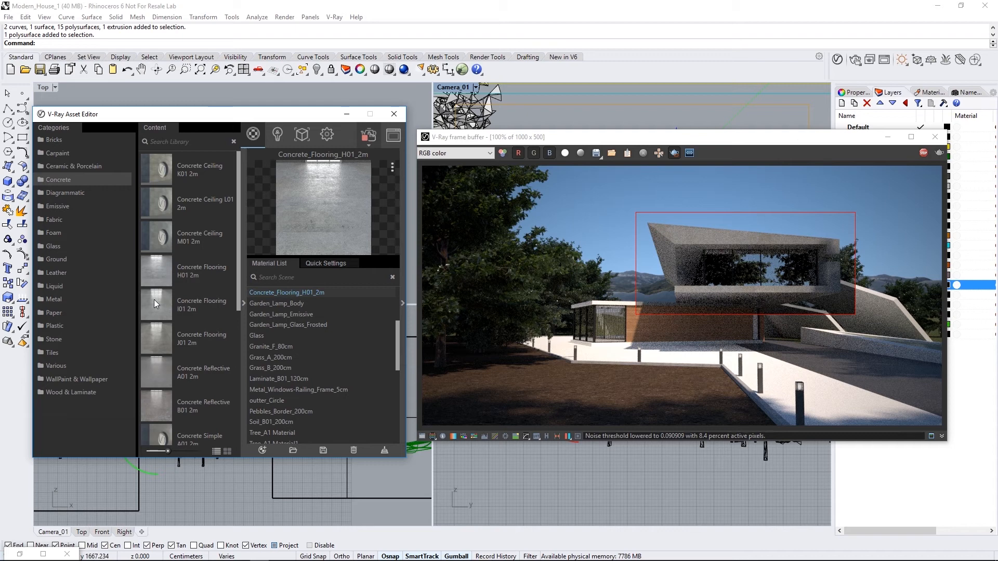
Step: Stop the interactive render and wrap the concrete material's diffuse bitmap in a Color Correction texture
{"action": "left_click", "coordinate": [245, 324]}
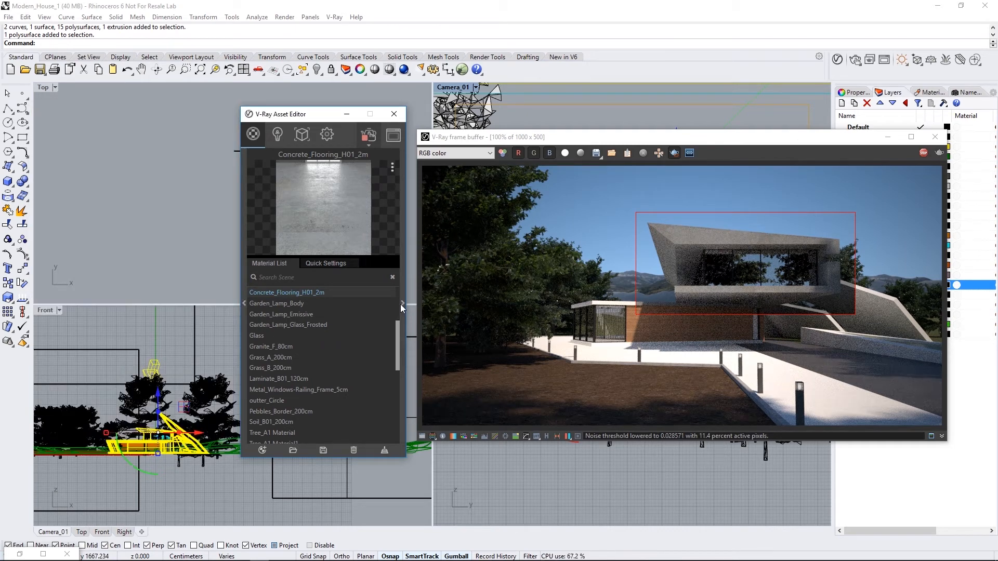
{"action": "left_click", "coordinate": [400, 304]}
{"action": "left_click_drag", "start_coordinate": [495, 119], "coordinate": [289, 141]}
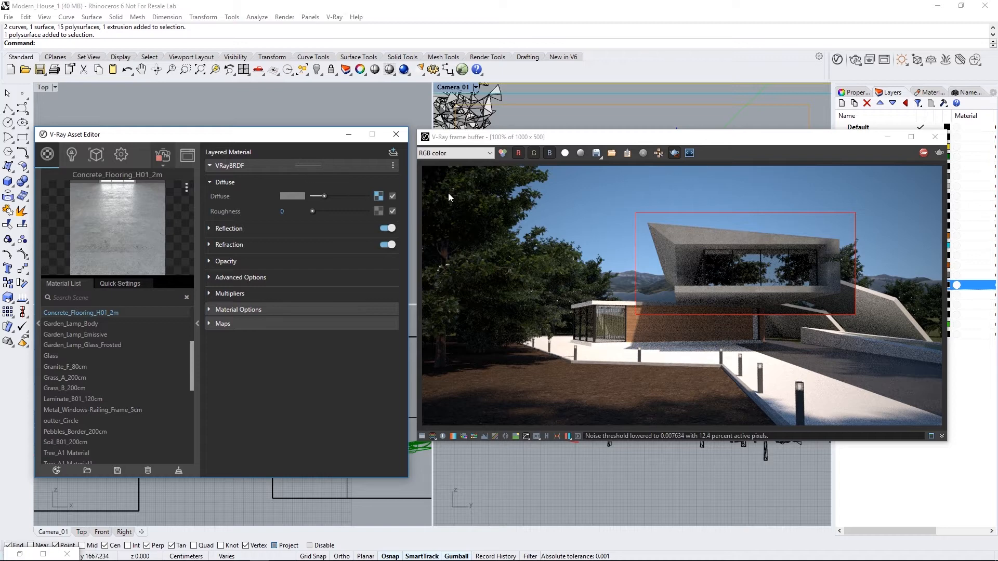
{"action": "left_click", "coordinate": [159, 157]}
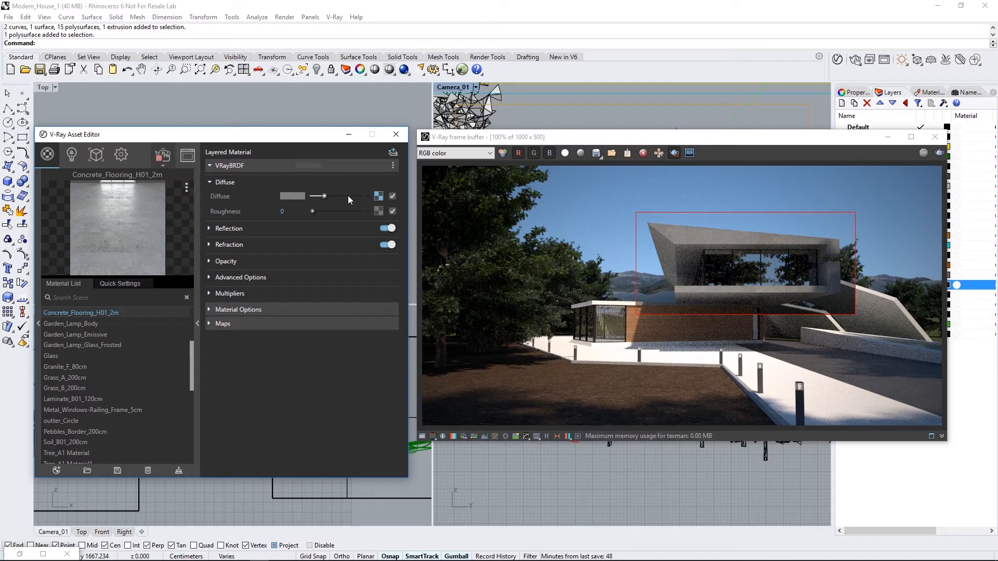
{"action": "left_click", "coordinate": [378, 198]}
{"action": "left_click", "coordinate": [207, 266]}
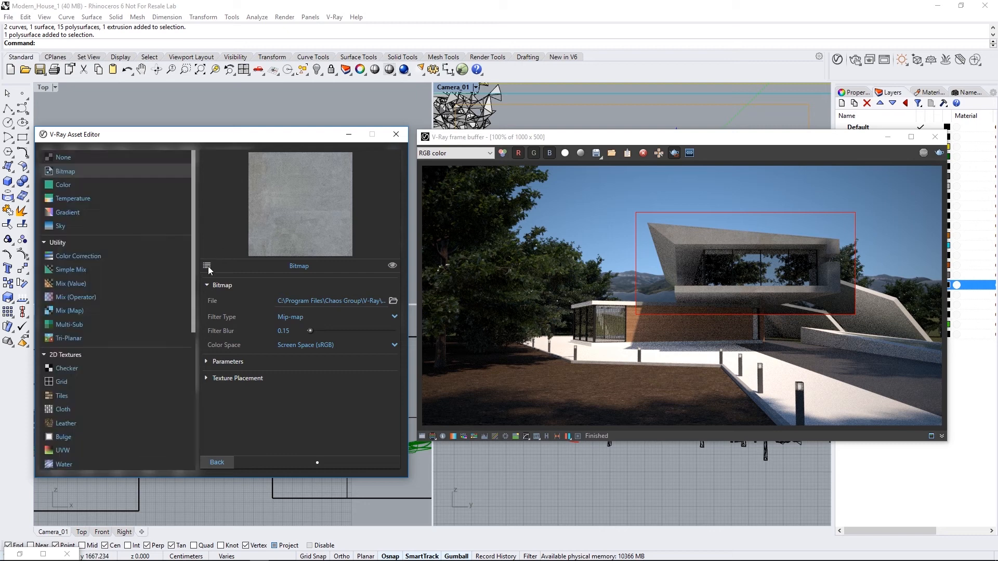
{"action": "left_click", "coordinate": [80, 254]}
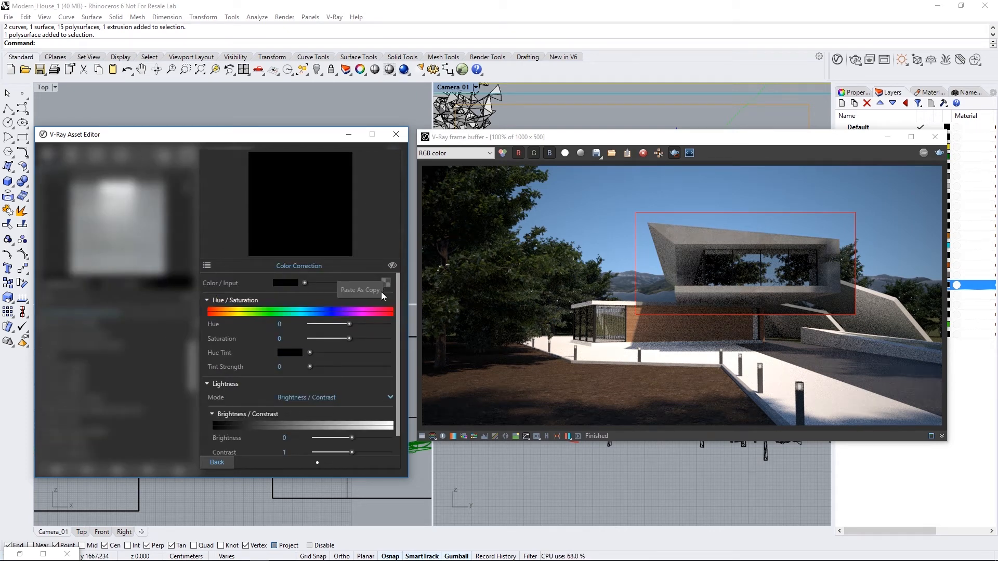
Step: Set the Color Correction's brightness to 0.42 and contrast to 1.448, and restart the interactive render
{"action": "scroll", "coordinate": [398, 312], "scroll_direction": "down", "scroll_amount": 1}
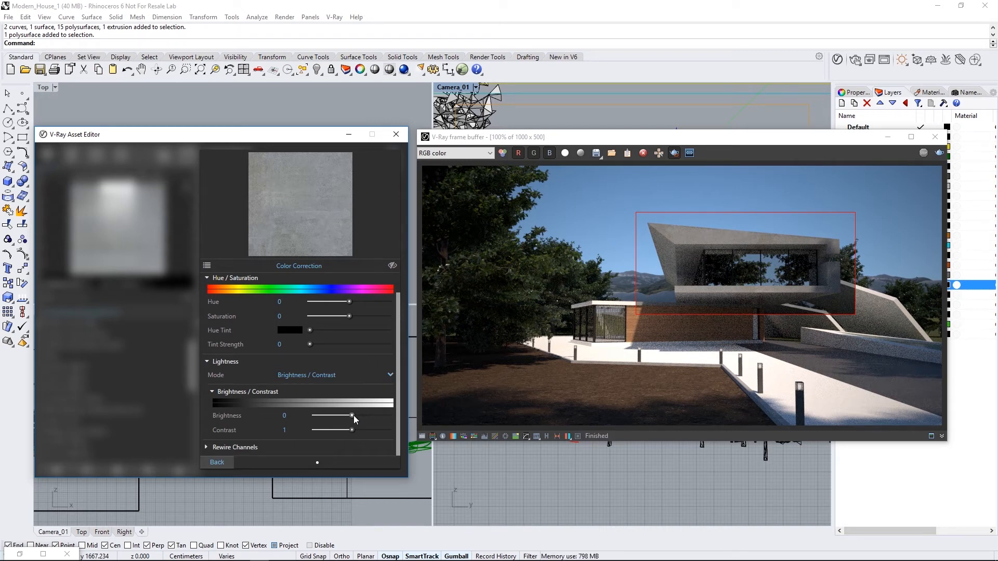
{"action": "left_click_drag", "start_coordinate": [353, 416], "coordinate": [360, 415]}
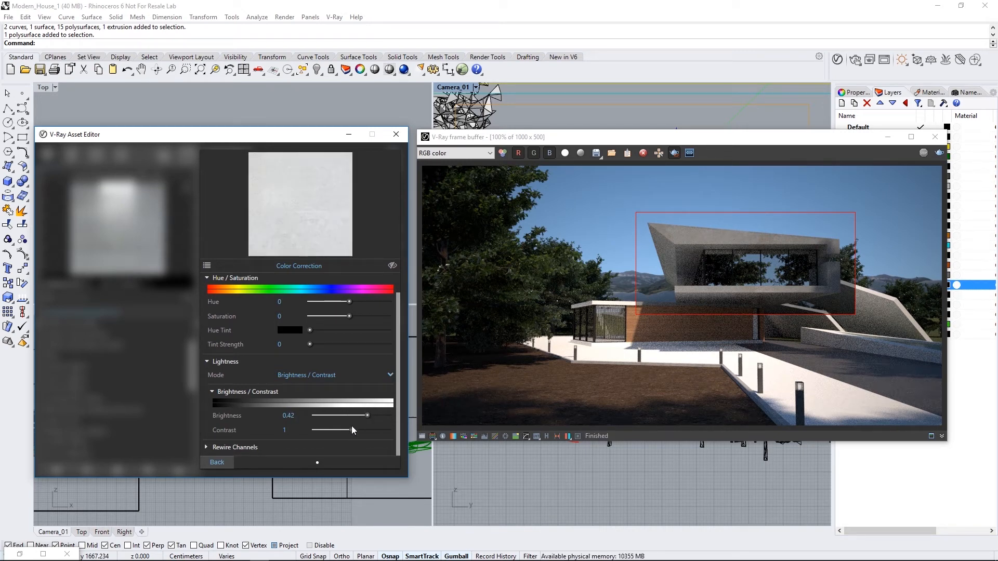
{"action": "left_click_drag", "start_coordinate": [351, 429], "coordinate": [370, 436]}
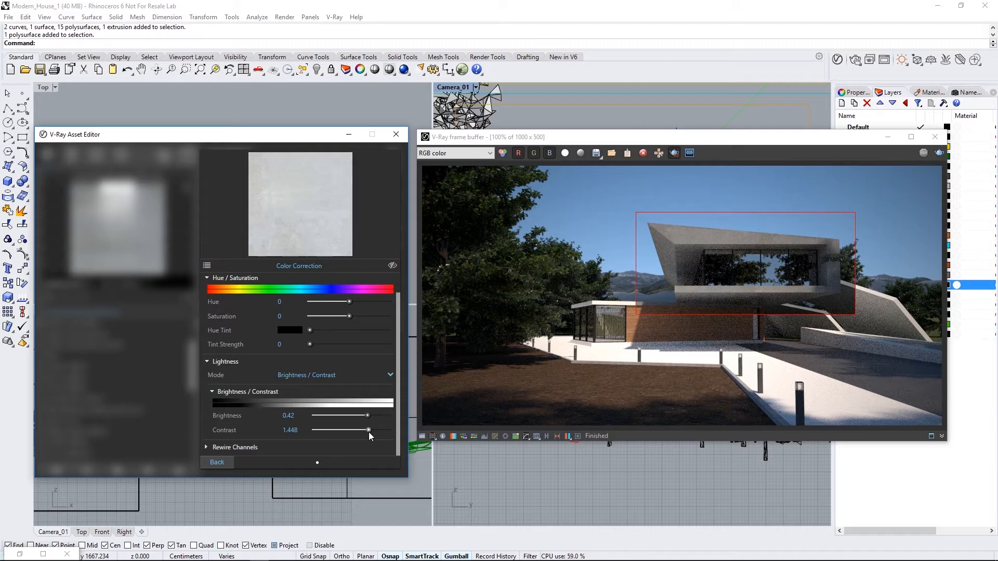
{"action": "left_click", "coordinate": [210, 462]}
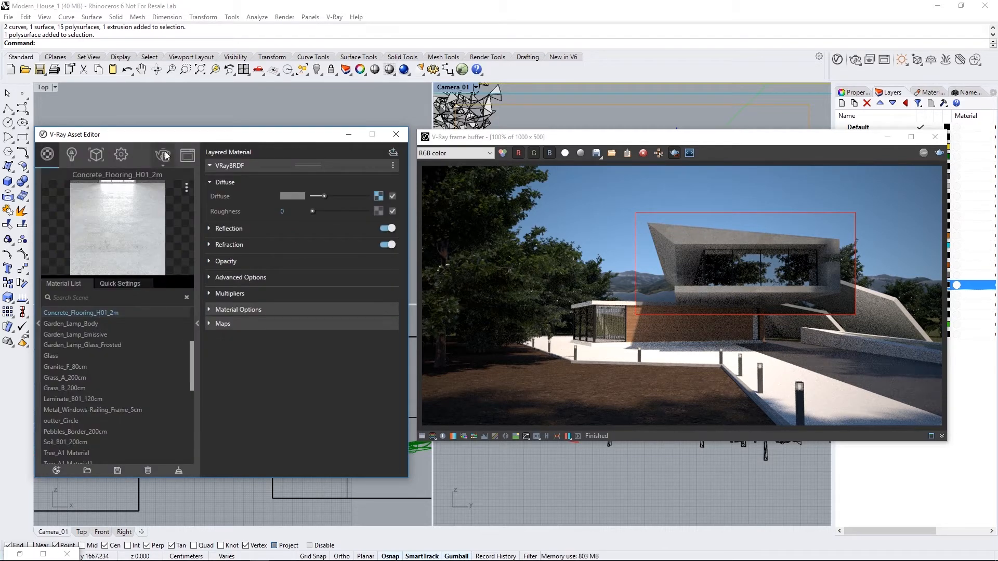
{"action": "left_click", "coordinate": [161, 155]}
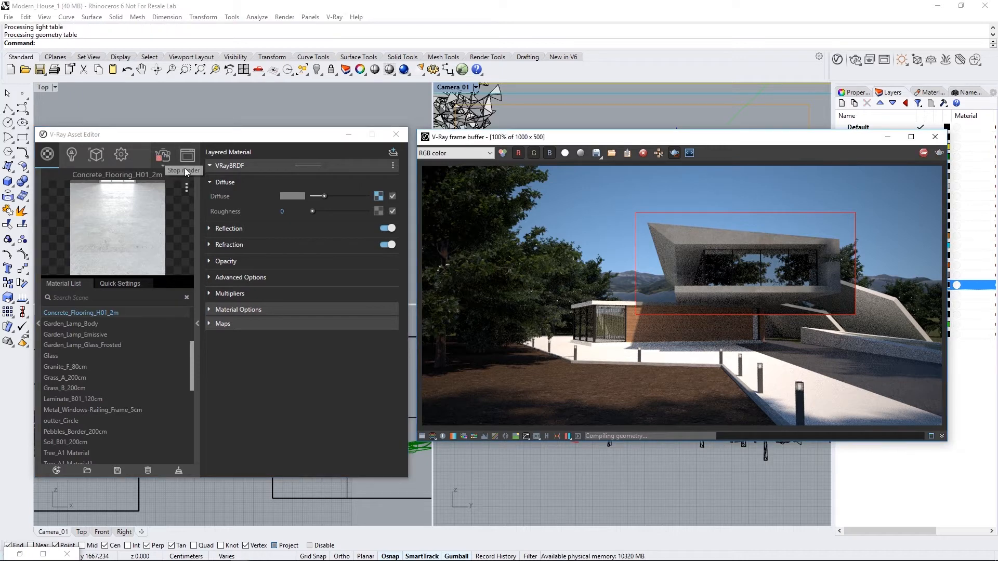
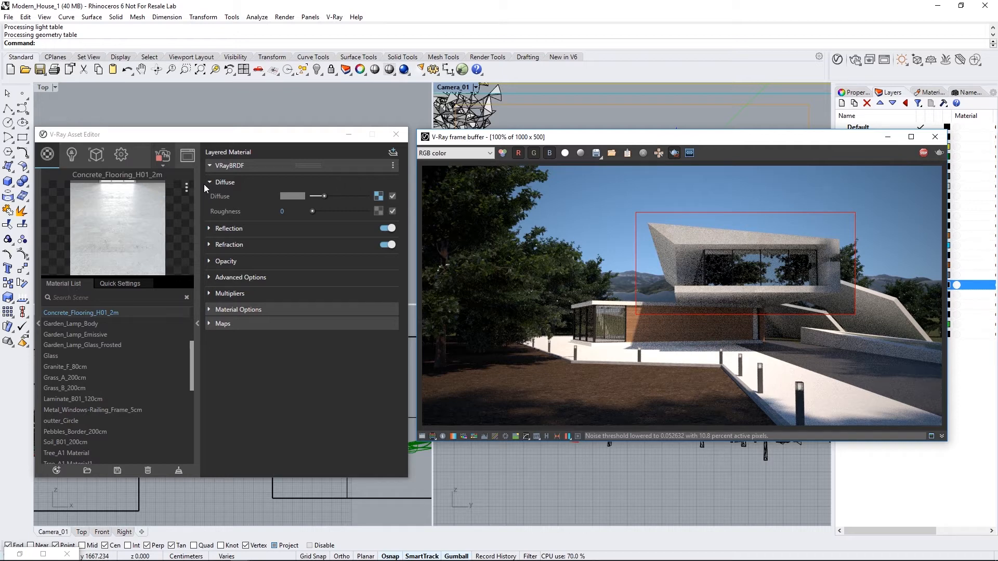
Step: Check the concrete material's map settings, including Bump/Normal Mapping
{"action": "left_click", "coordinate": [222, 324]}
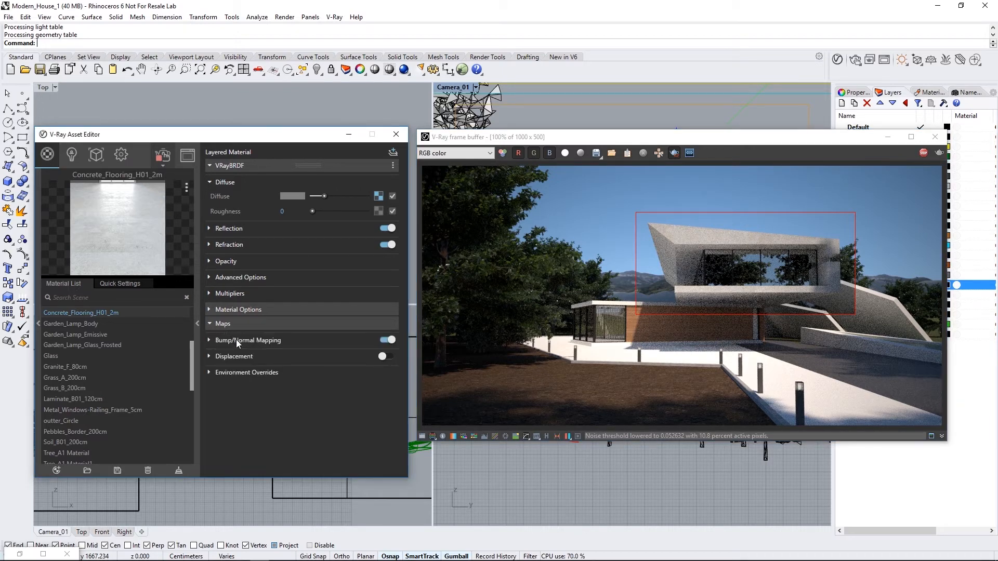
{"action": "left_click", "coordinate": [300, 343]}
{"action": "left_click", "coordinate": [232, 326]}
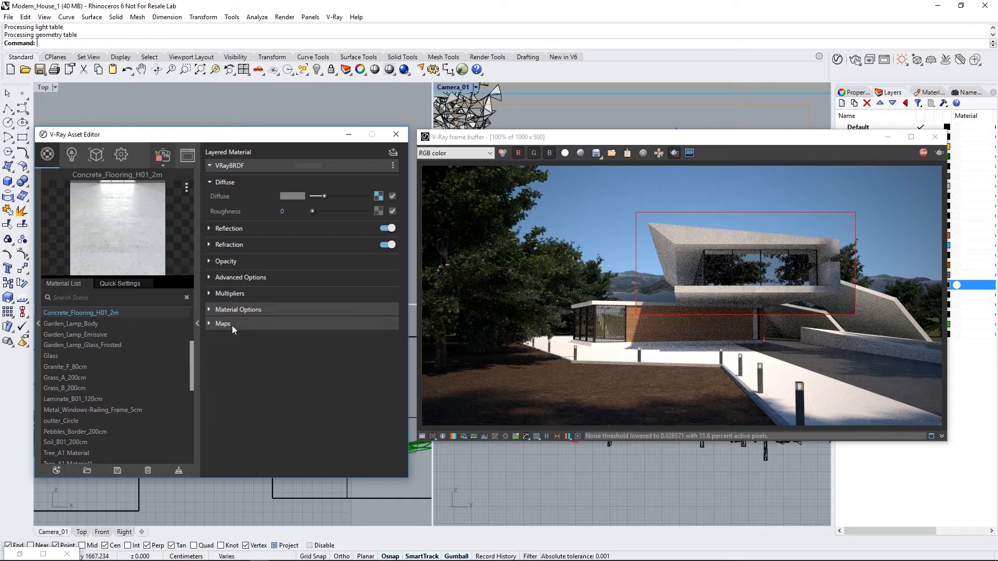
Step: Create a Bump material and set its base material to Concrete_Flooring_H01_2m
{"action": "left_click", "coordinate": [60, 470]}
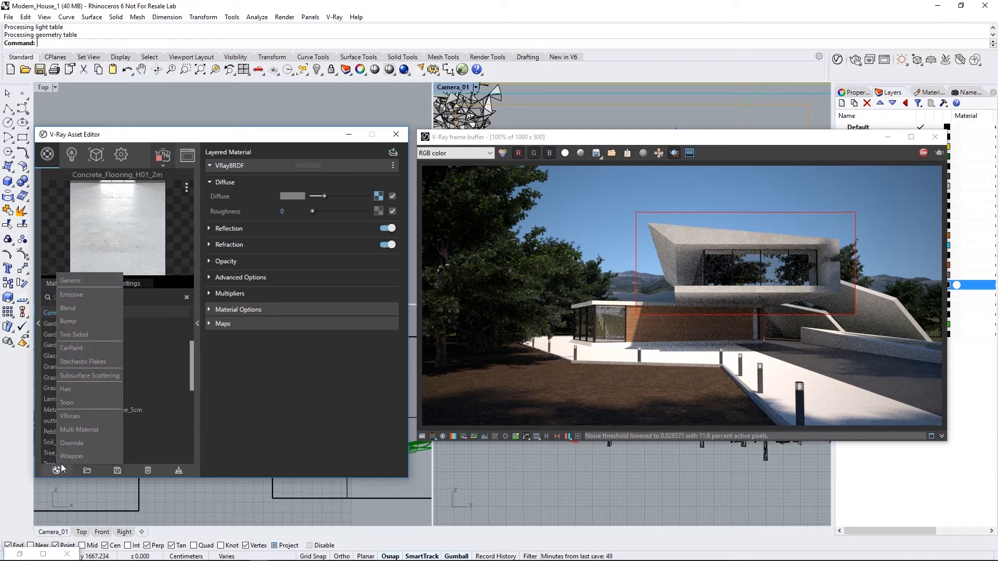
{"action": "left_click", "coordinate": [76, 321]}
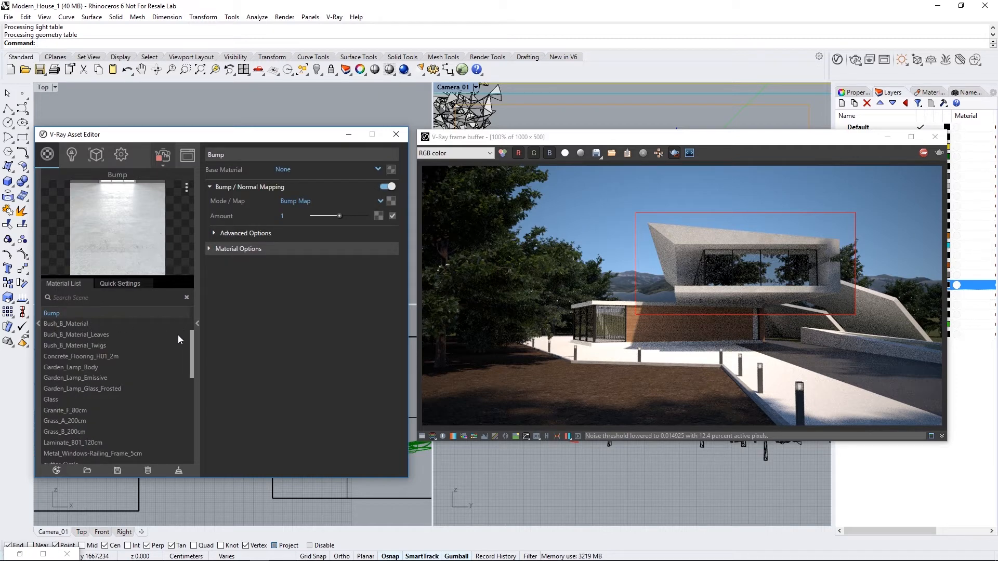
{"action": "left_click", "coordinate": [378, 169]}
{"action": "left_click_drag", "start_coordinate": [380, 194], "coordinate": [382, 226]}
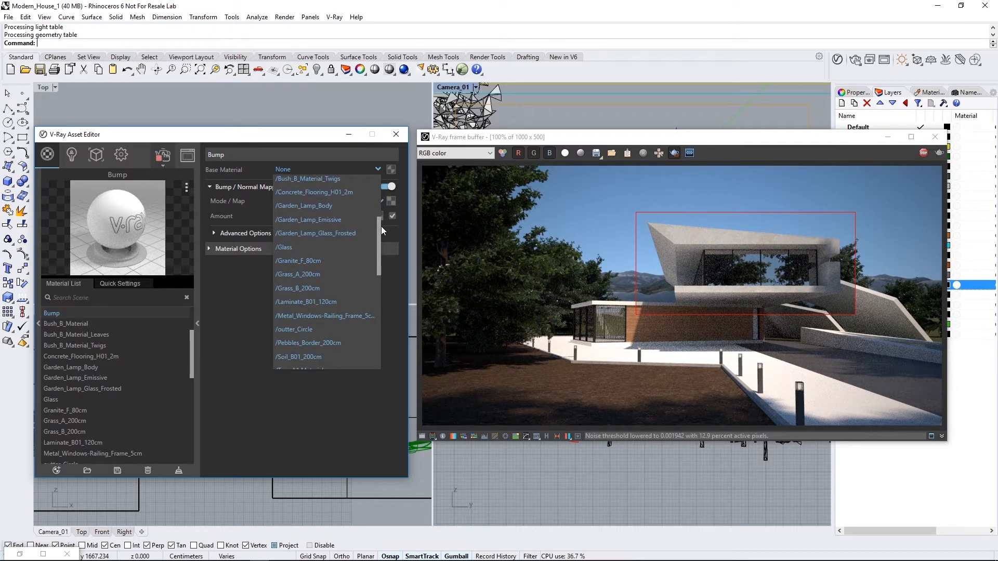
{"action": "left_click", "coordinate": [352, 193]}
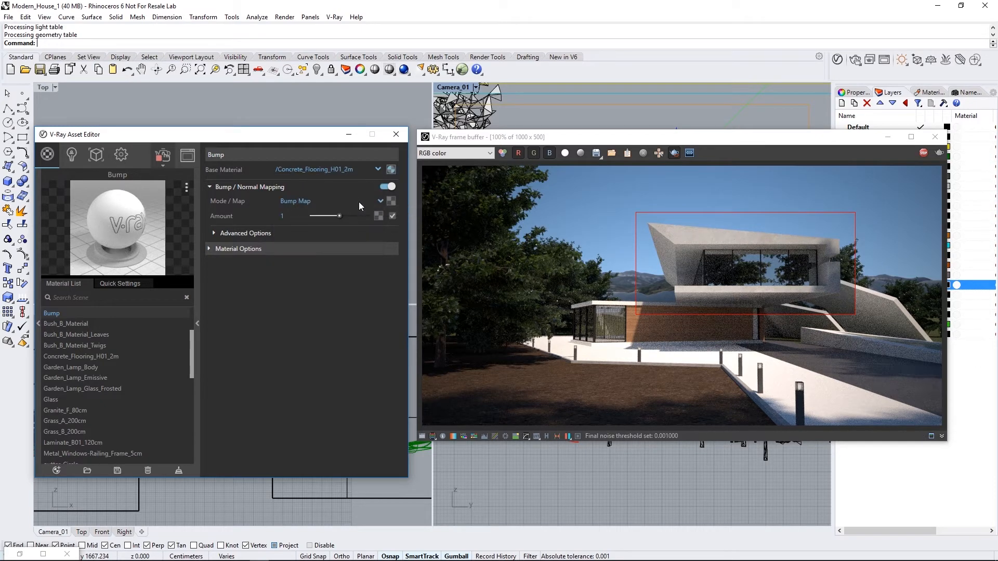
Step: Assign an Edges texture as the Bump material's bump map and set its width to 1 scene unit
{"action": "left_click", "coordinate": [390, 203]}
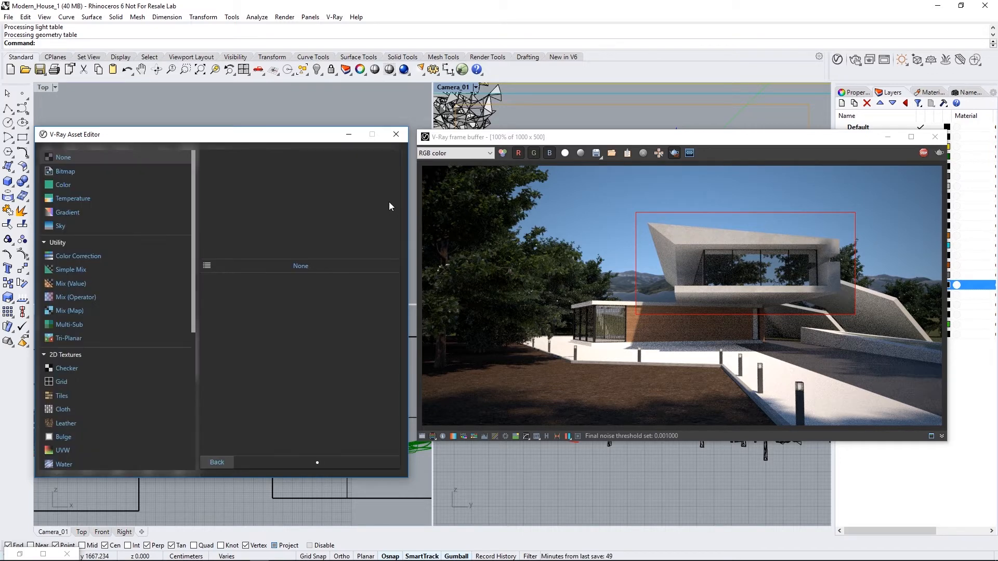
{"action": "left_click_drag", "start_coordinate": [196, 248], "coordinate": [207, 395]}
{"action": "left_click", "coordinate": [128, 406]}
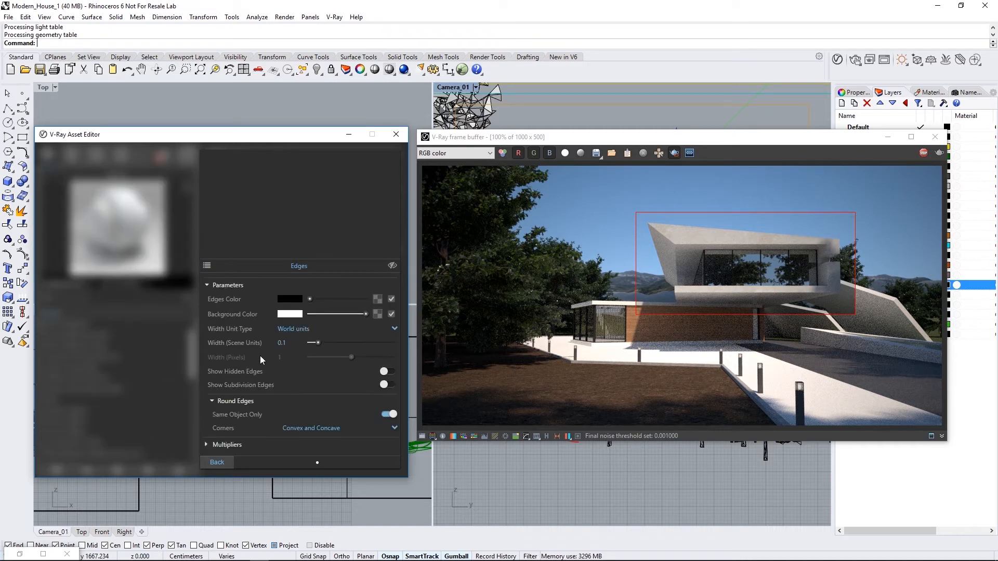
{"action": "double_click", "coordinate": [287, 345]}
{"action": "type", "text": "1"}
{"action": "key", "text": "Return"}
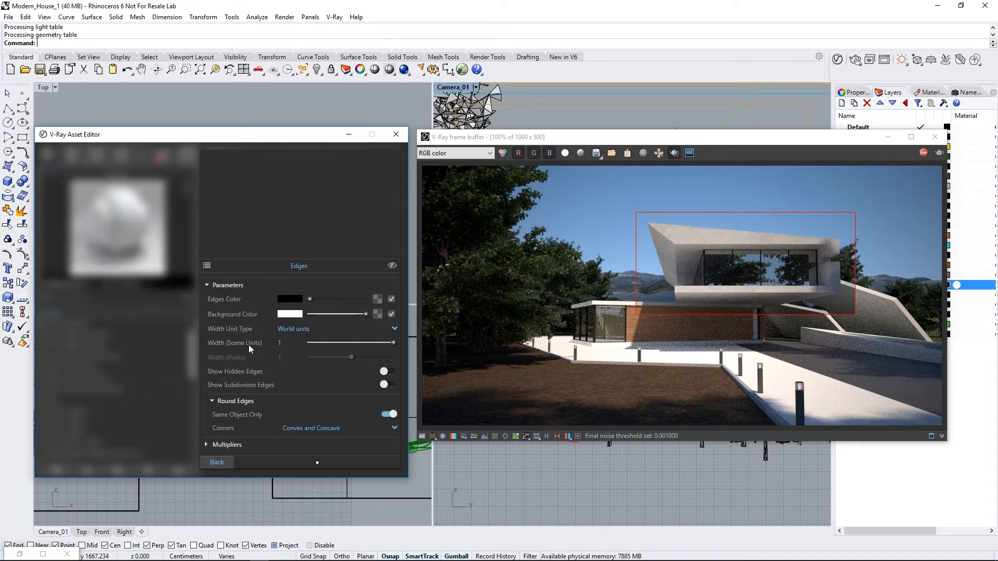
{"action": "left_click", "coordinate": [221, 463]}
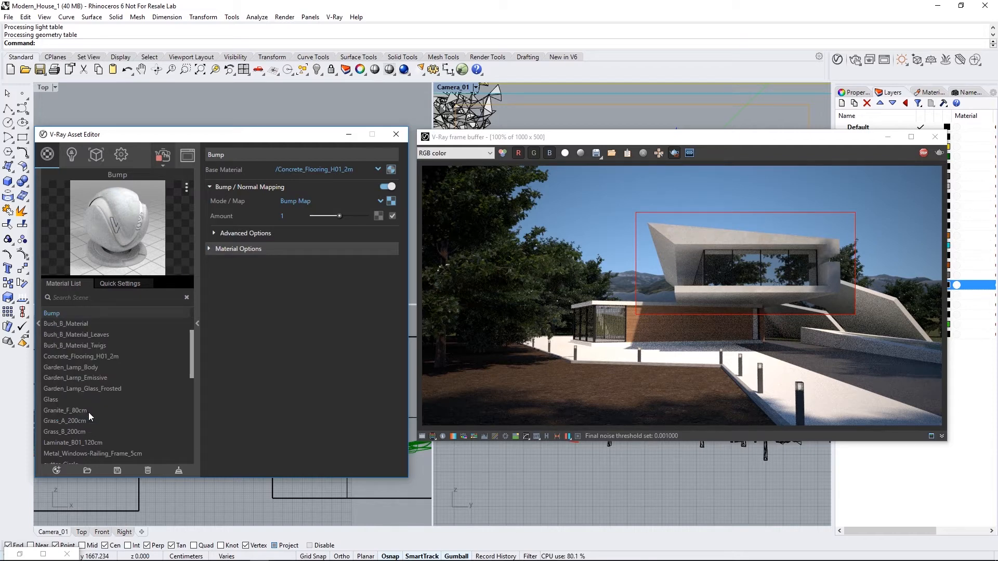
Step: Replace the Concrete_Flooring_H01_2m material in the scene with the Bump material and inspect the upper volume's edges in the render
{"action": "right_click", "coordinate": [94, 356]}
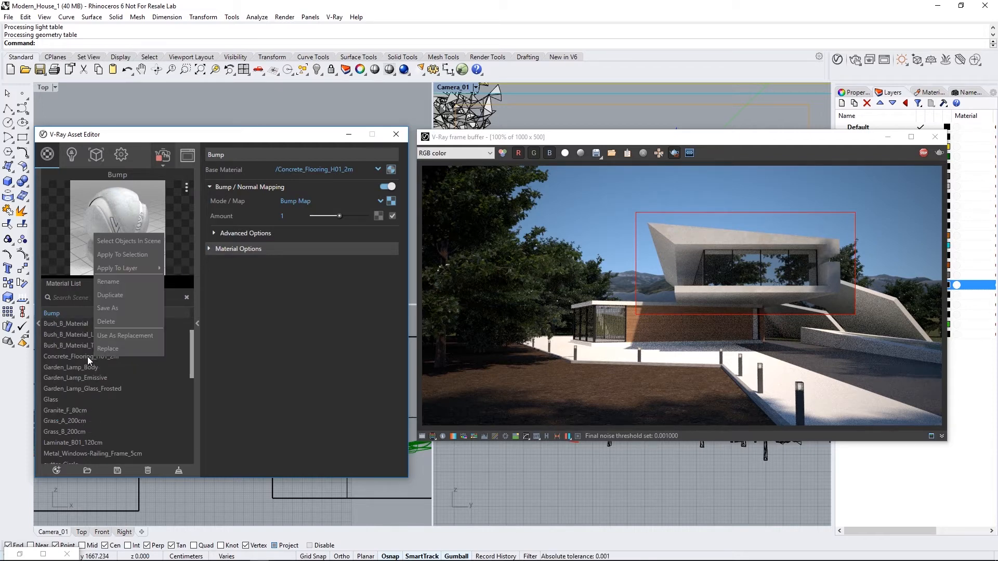
{"action": "left_click", "coordinate": [92, 357]}
{"action": "right_click", "coordinate": [86, 357]}
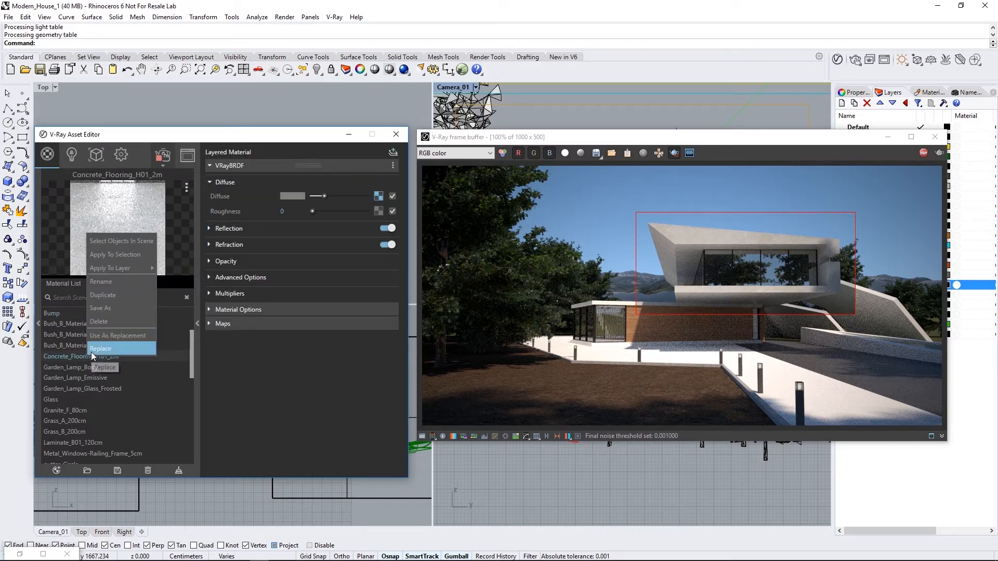
{"action": "left_click", "coordinate": [91, 352]}
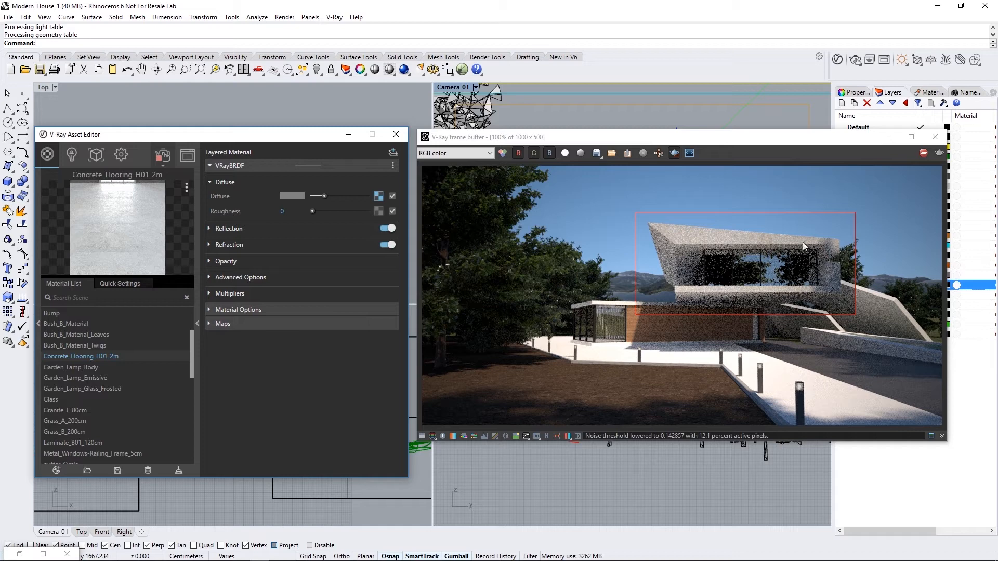
{"action": "scroll", "coordinate": [836, 238], "scroll_direction": "up", "scroll_amount": 4}
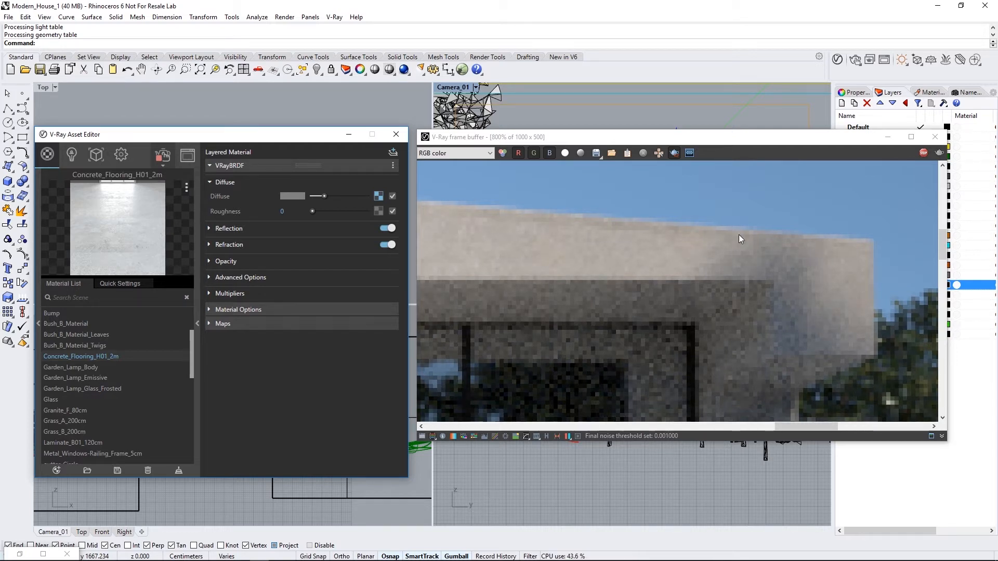
{"action": "scroll", "coordinate": [566, 263], "scroll_direction": "down", "scroll_amount": 6}
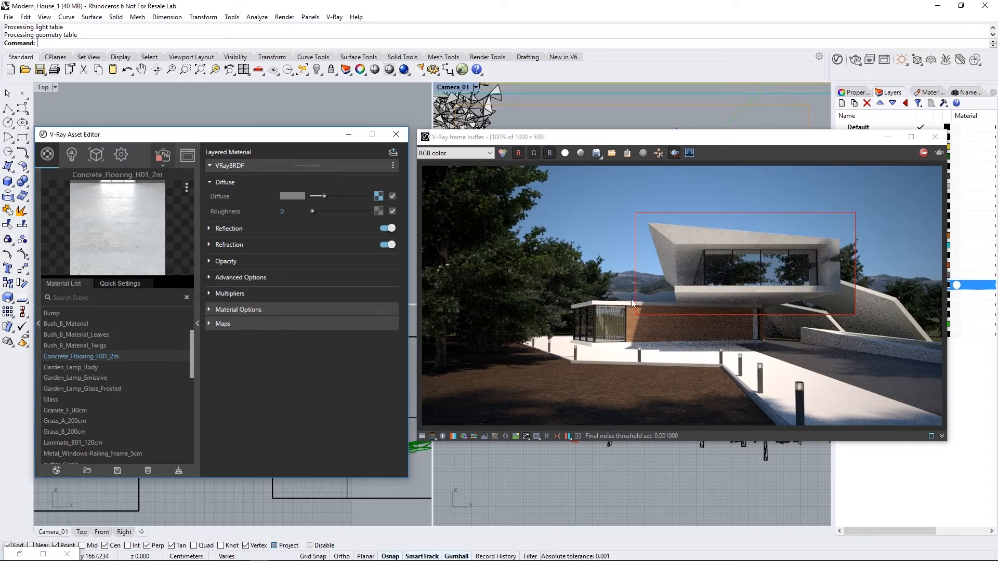
Step: Set the interactive render region around the foreground walkway and nearest garden lamp, and view that area closely
{"action": "left_click_drag", "start_coordinate": [752, 375], "coordinate": [921, 422]}
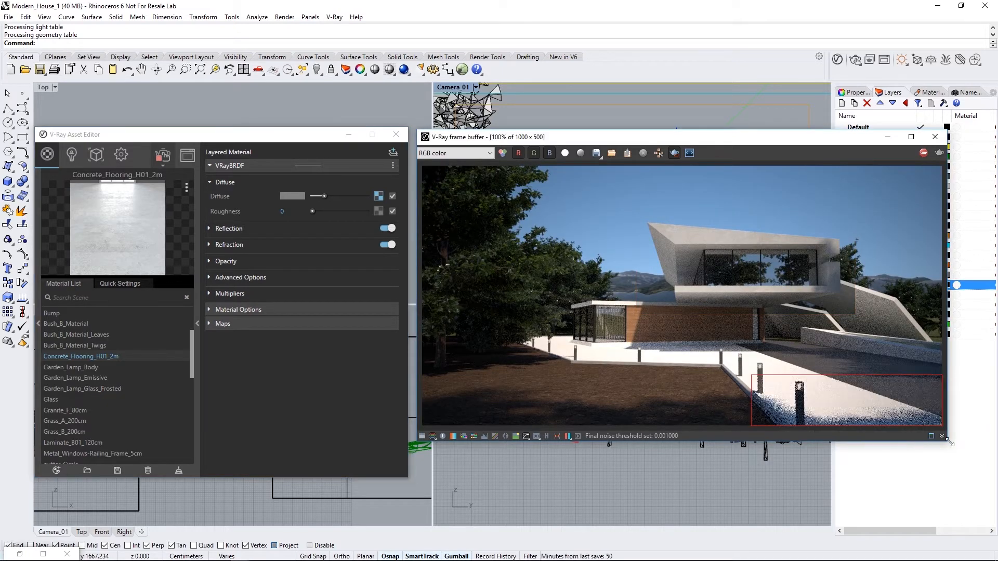
{"action": "scroll", "coordinate": [921, 422], "scroll_direction": "up", "scroll_amount": 1}
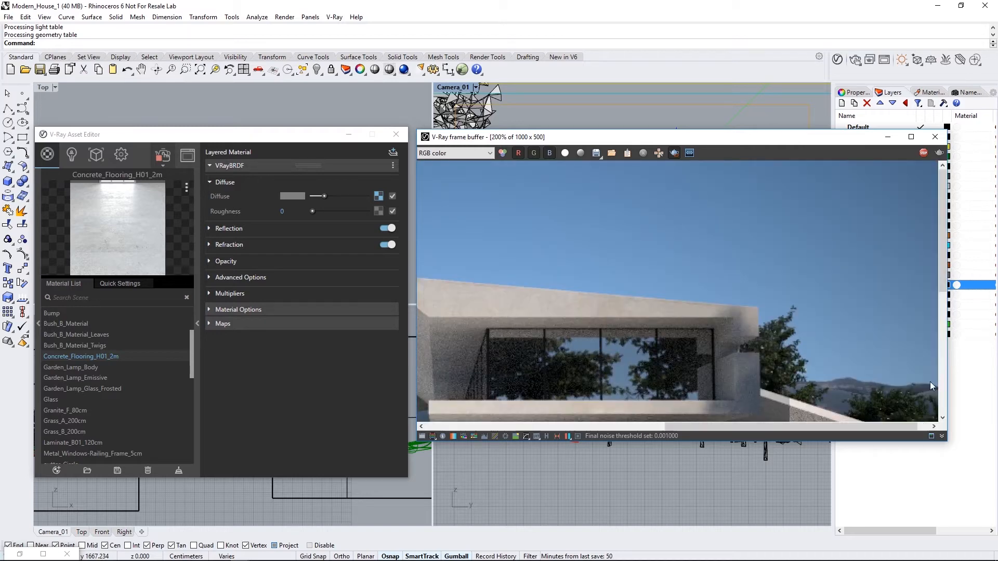
{"action": "left_click", "coordinate": [944, 376]}
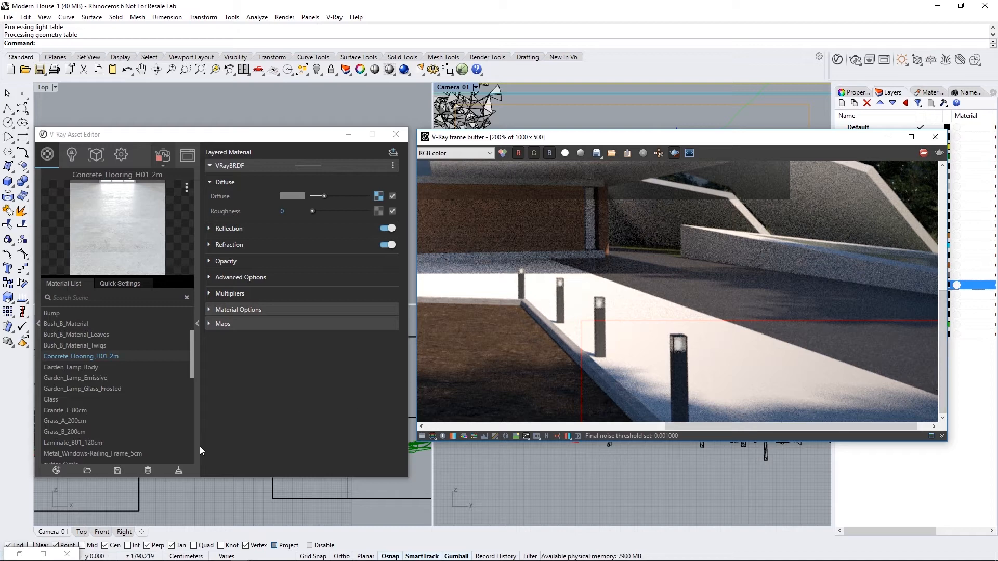
Step: Create a Generic material and name it Gravel
{"action": "left_click", "coordinate": [58, 469]}
{"action": "left_click", "coordinate": [64, 282]}
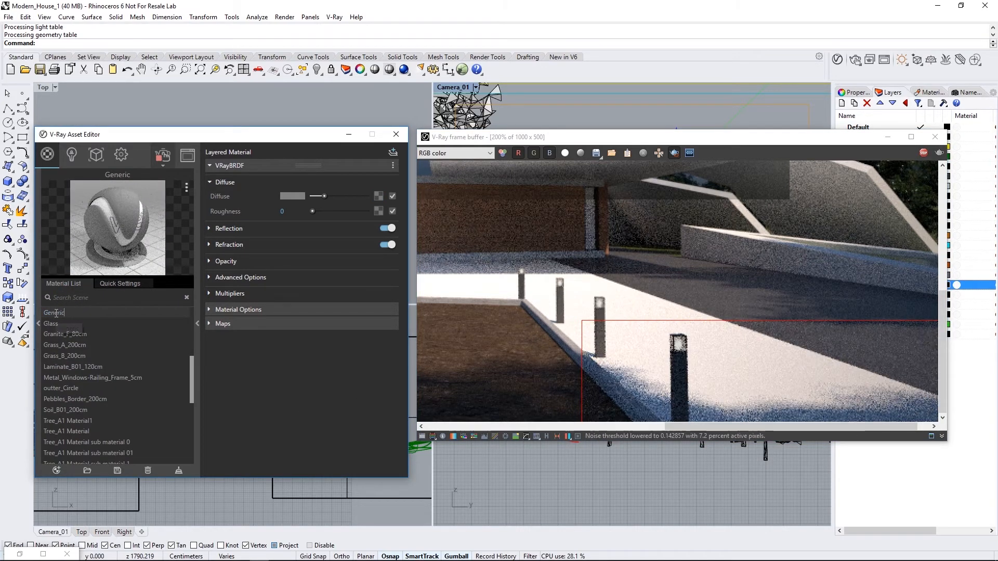
{"action": "key", "text": "BackSpace"}
{"action": "key", "text": "BackSpace"}
{"action": "key", "text": "BackSpace"}
{"action": "key", "text": "BackSpace"}
{"action": "key", "text": "BackSpace"}
{"action": "type", "text": "Gravel"}
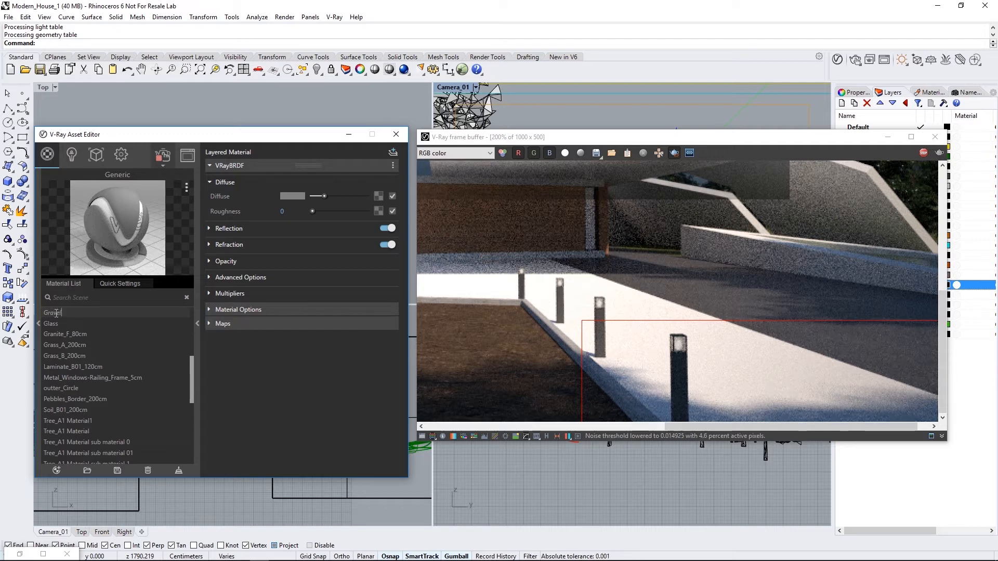
{"action": "key", "text": "Return"}
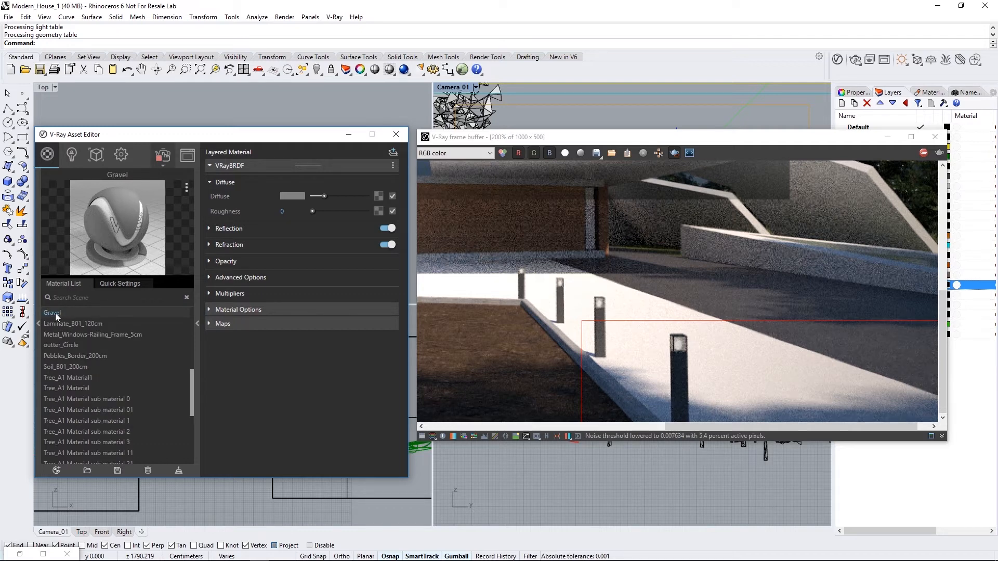
Step: Load the gravel bitmap as the Gravel material's diffuse texture
{"action": "left_click", "coordinate": [378, 196]}
{"action": "left_click_drag", "start_coordinate": [188, 252], "coordinate": [186, 164]}
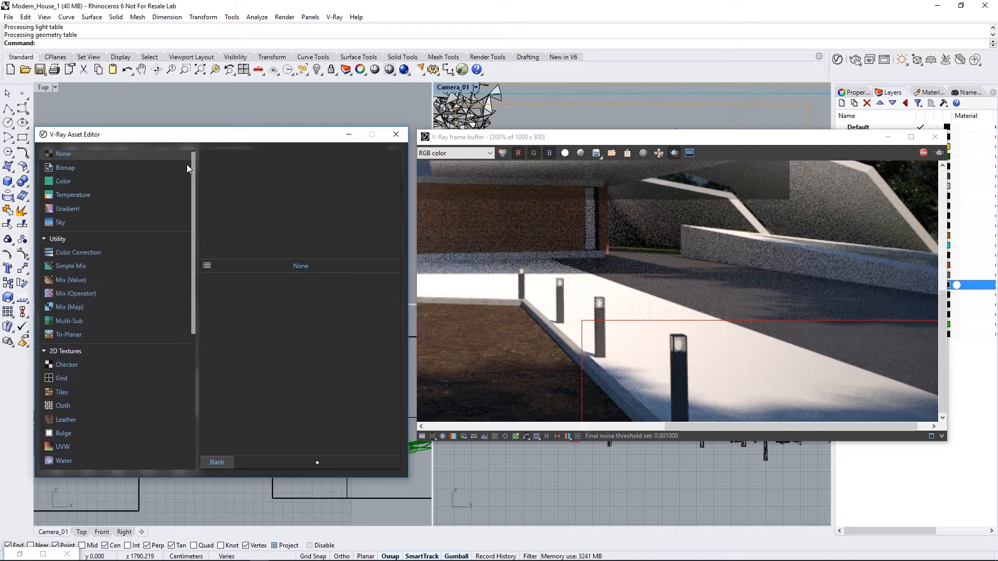
{"action": "left_click", "coordinate": [65, 171]}
{"action": "double_click", "coordinate": [230, 290]}
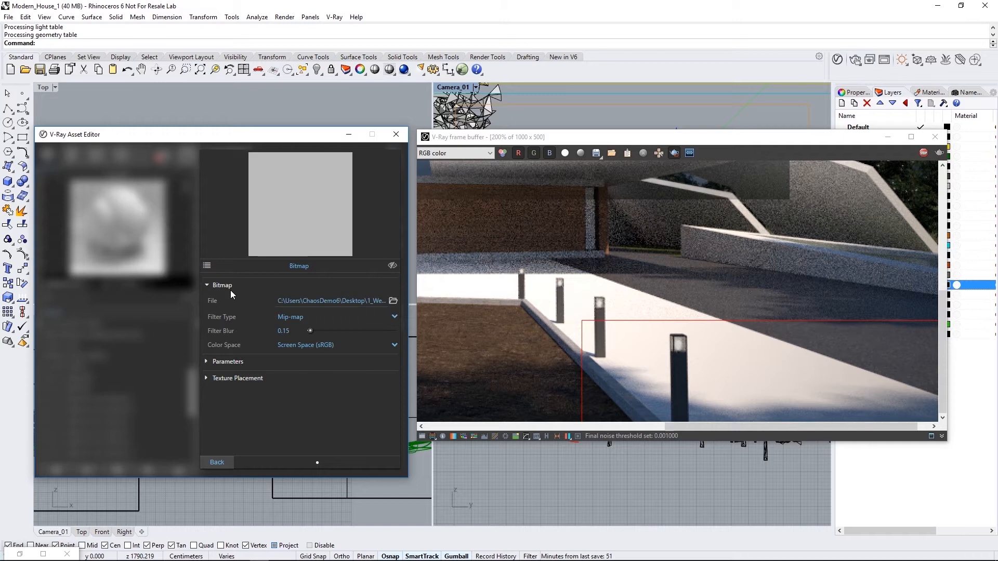
{"action": "left_click", "coordinate": [220, 461]}
Step: Enable Displacement for the Gravel material and load the Gravel_Displacement.jpg bitmap as its map
{"action": "left_click", "coordinate": [225, 323]}
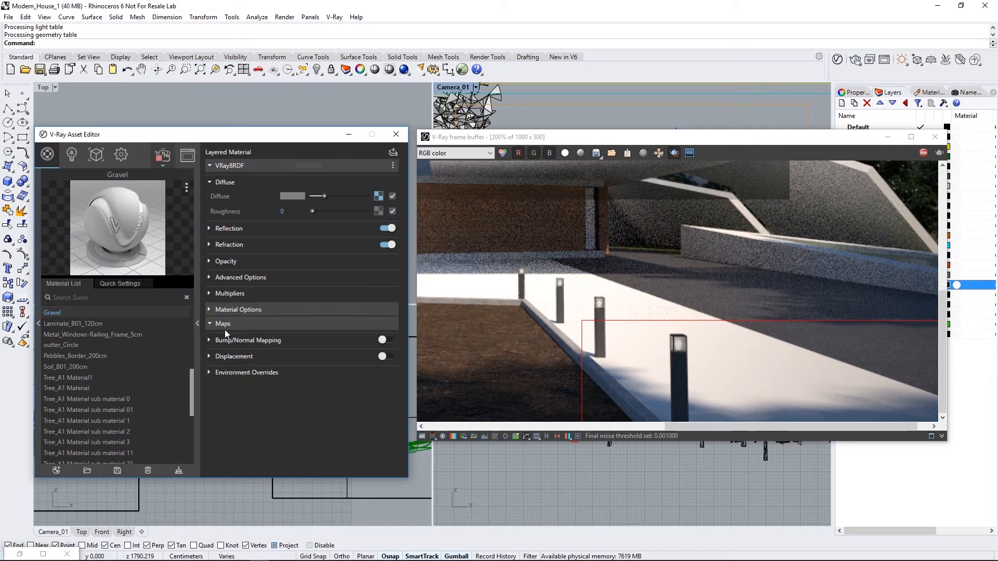
{"action": "left_click", "coordinate": [229, 357]}
{"action": "left_click", "coordinate": [385, 357]}
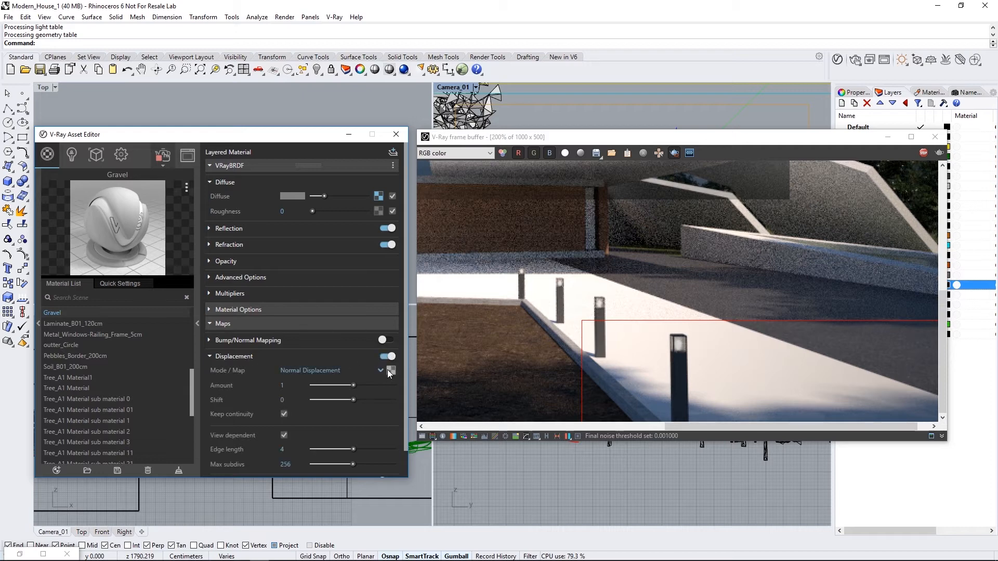
{"action": "left_click", "coordinate": [390, 371]}
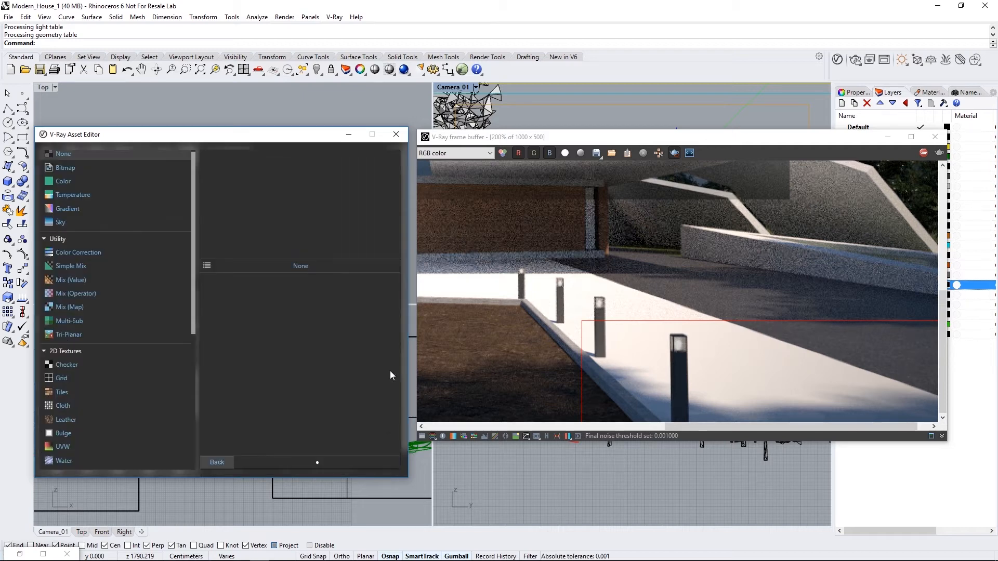
{"action": "left_click", "coordinate": [67, 168]}
{"action": "double_click", "coordinate": [273, 284]}
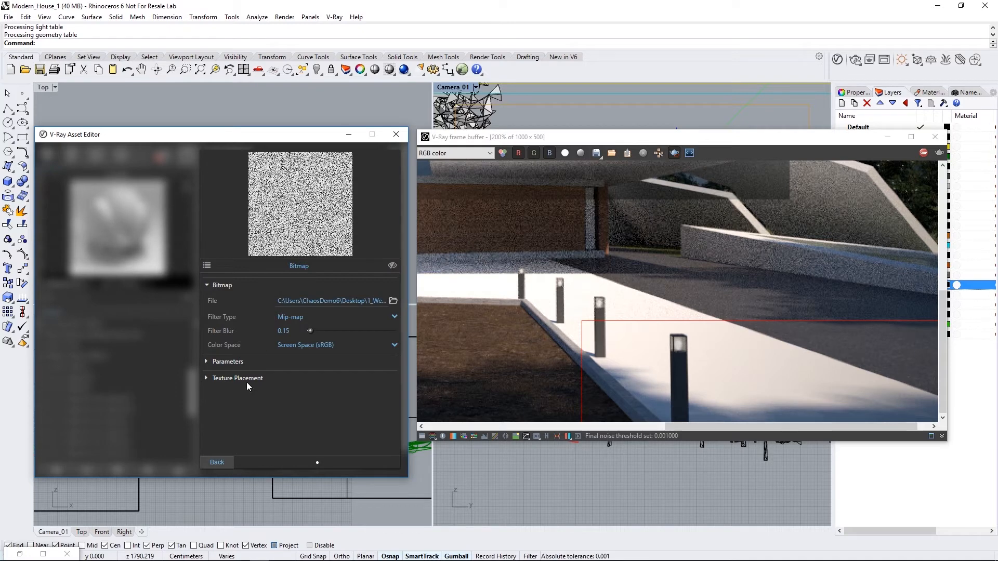
{"action": "left_click", "coordinate": [226, 463]}
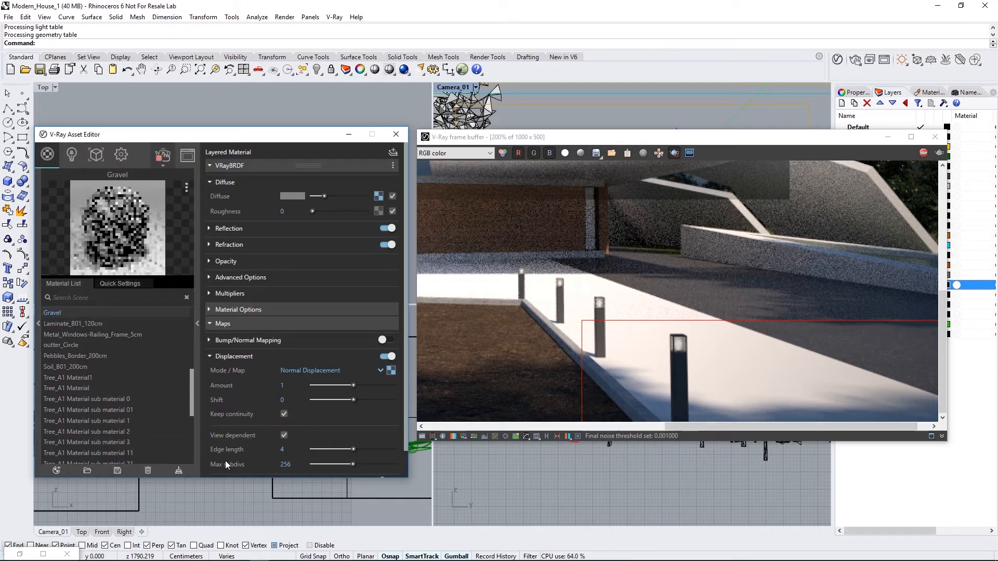
Step: Apply the Gravel material to the walkway surface picked in the camera view
{"action": "left_click_drag", "start_coordinate": [476, 143], "coordinate": [471, 286]}
{"action": "left_click", "coordinate": [716, 249]}
{"action": "left_click", "coordinate": [749, 293]}
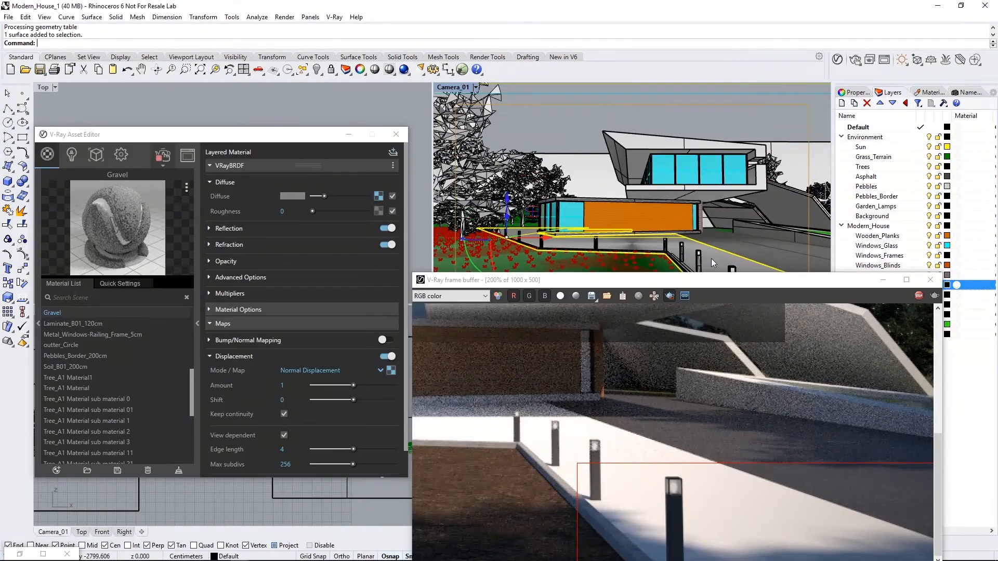
{"action": "right_click", "coordinate": [55, 315]}
{"action": "left_click", "coordinate": [65, 356]}
{"action": "left_click_drag", "start_coordinate": [539, 285], "coordinate": [546, 139]}
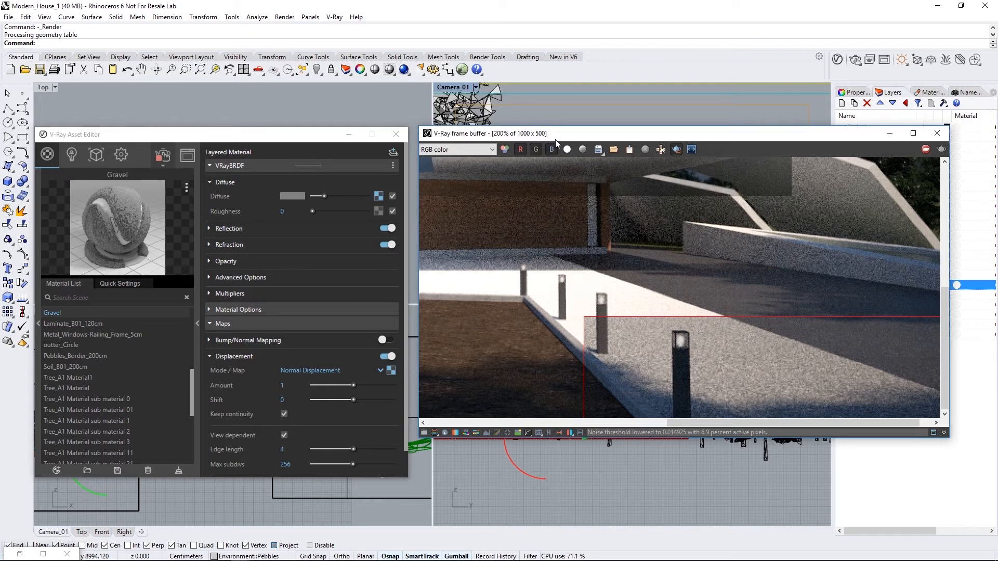
Step: Set the Gravel diffuse bitmap's texture placement Repeat U/V to 0.3 in both directions
{"action": "left_click", "coordinate": [378, 196]}
{"action": "left_click", "coordinate": [231, 376]}
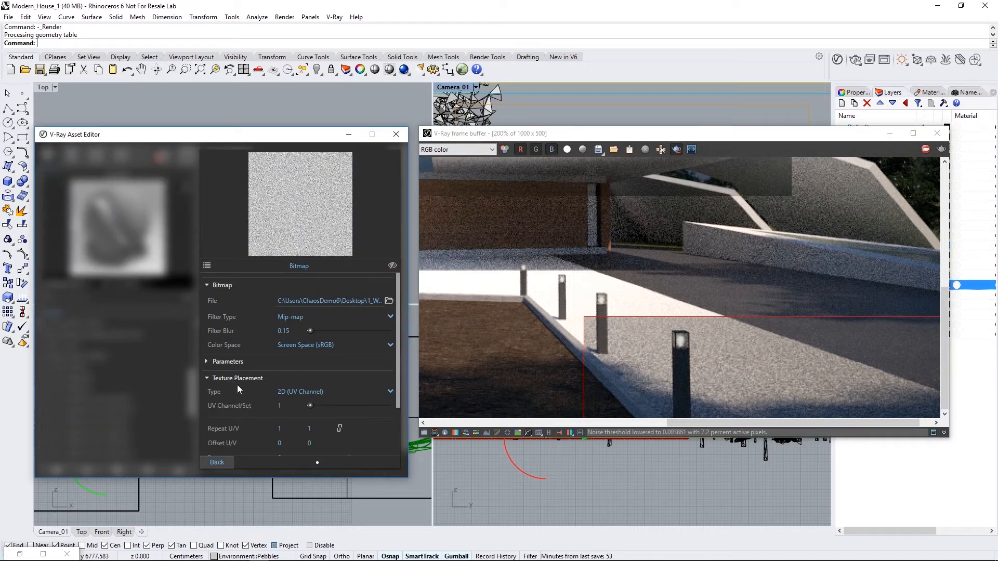
{"action": "scroll", "coordinate": [255, 395], "scroll_direction": "down", "scroll_amount": 2}
{"action": "left_click", "coordinate": [289, 377]}
{"action": "type", "text": "0"}
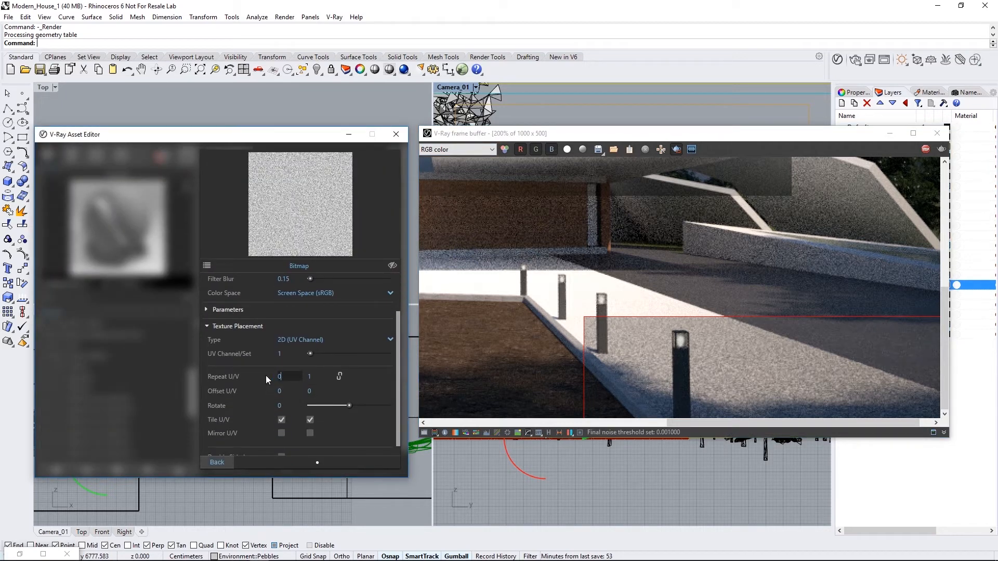
{"action": "type", "text": ".5"}
{"action": "key", "text": "Tab"}
{"action": "type", "text": "0.3"}
{"action": "key", "text": "Return"}
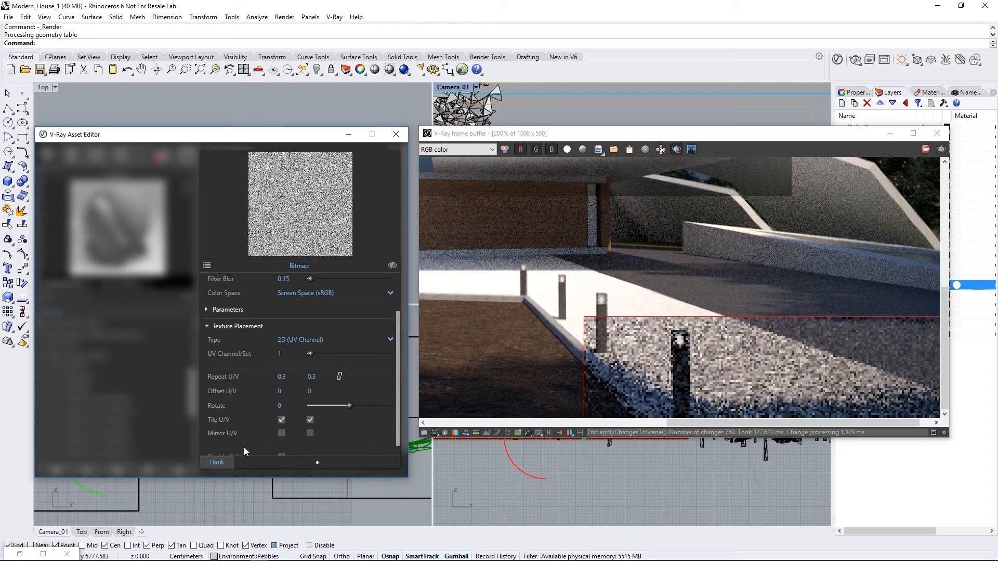
{"action": "left_click", "coordinate": [228, 464]}
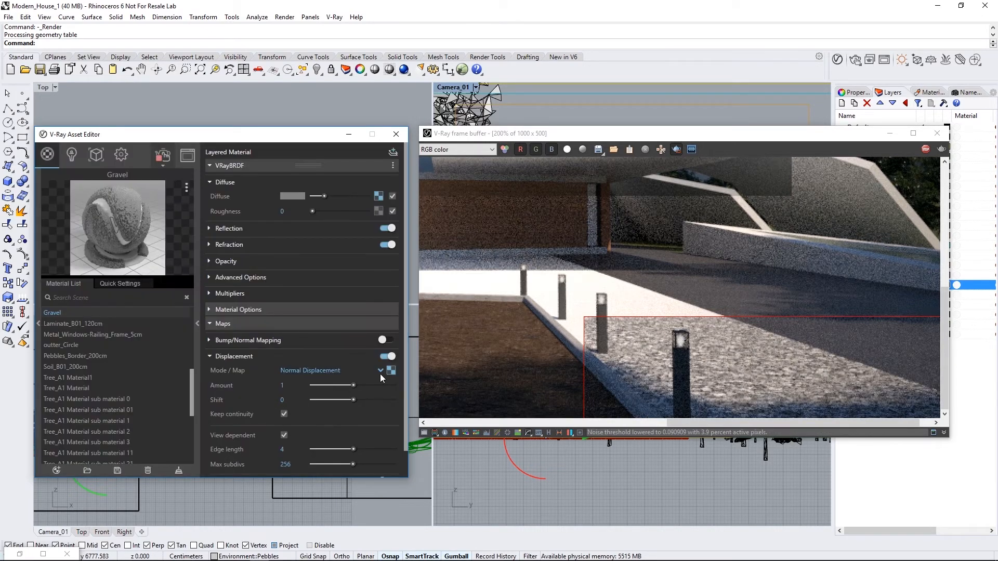
Step: Set the Gravel displacement bitmap's texture placement Repeat U/V to 0.3 in both directions
{"action": "scroll", "coordinate": [386, 360], "scroll_direction": "down", "scroll_amount": 1}
{"action": "left_click", "coordinate": [391, 343]}
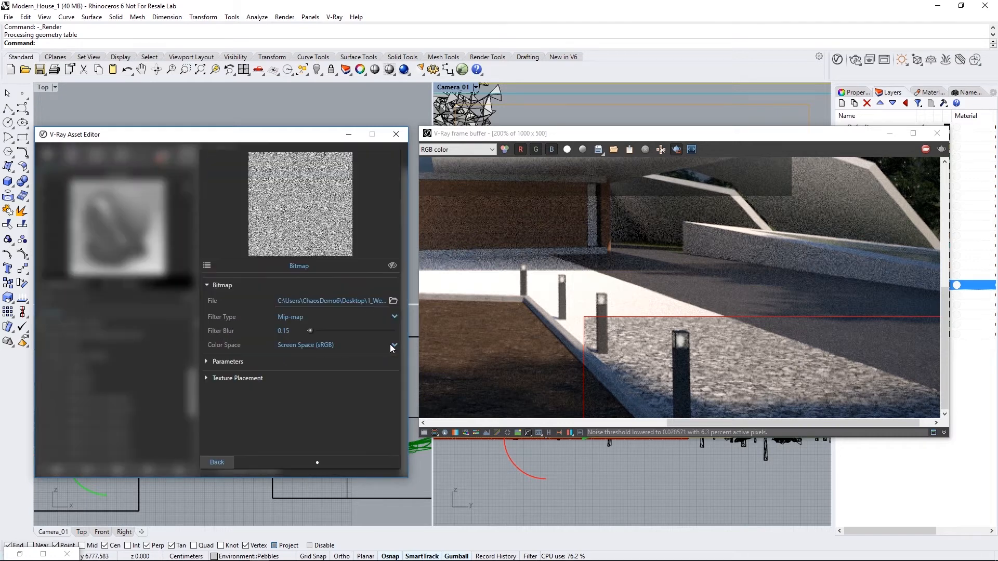
{"action": "left_click", "coordinate": [255, 379]}
{"action": "scroll", "coordinate": [275, 403], "scroll_direction": "down", "scroll_amount": 2}
{"action": "mouse_move", "coordinate": [286, 365]}
{"action": "left_mouse_down"}
{"action": "mouse_move", "coordinate": [271, 366]}
{"action": "mouse_move", "coordinate": [325, 361]}
{"action": "mouse_move", "coordinate": [286, 361]}
{"action": "left_mouse_up"}
{"action": "type", "text": "0.3"}
{"action": "key", "text": "Return"}
{"action": "type", "text": "0.3"}
{"action": "key", "text": "Return"}
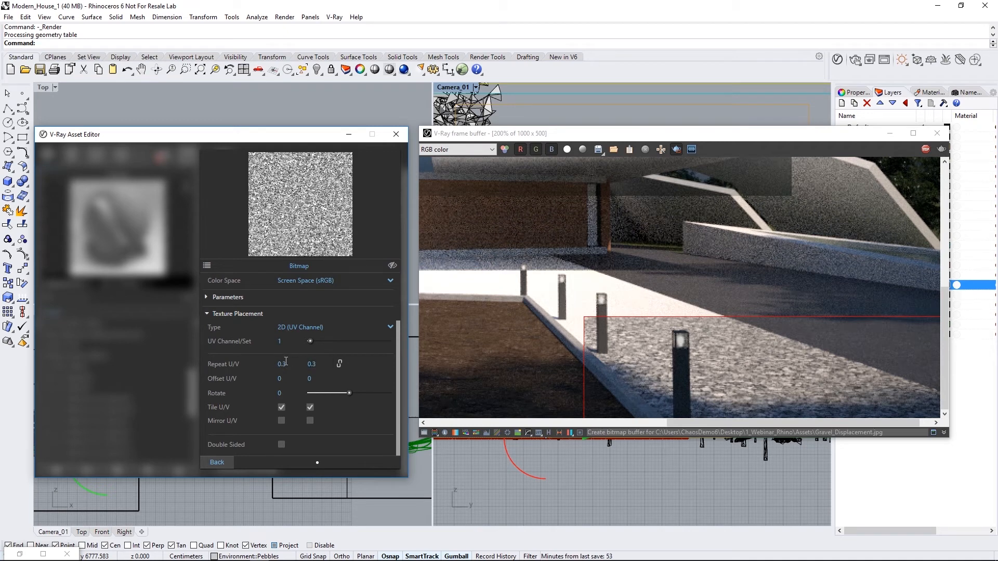
{"action": "left_click", "coordinate": [216, 463]}
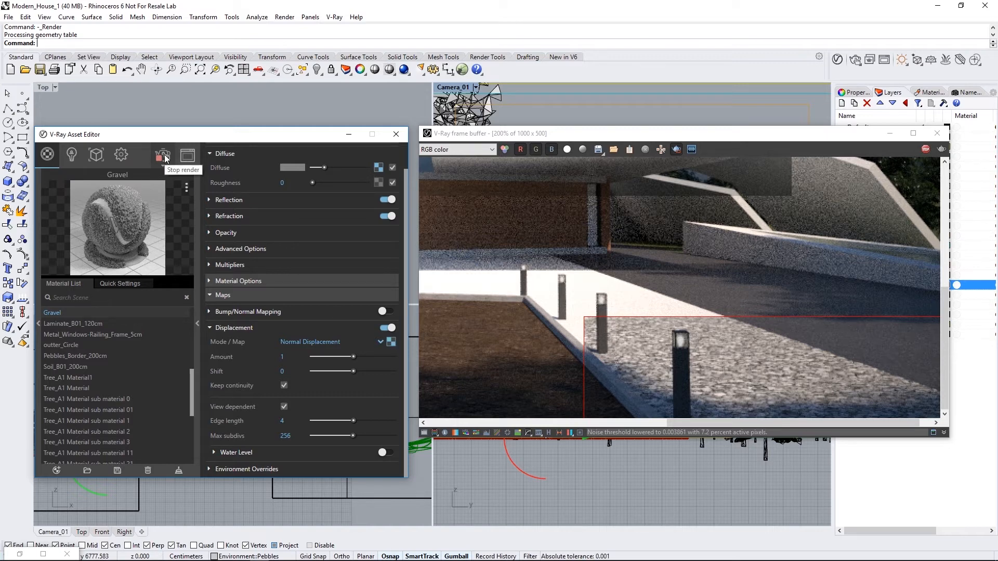
Step: Stop the interactive render, then brighten the Gravel material's reflection color to grey and set its Reflection Glossiness to 0.8
{"action": "left_click", "coordinate": [164, 156]}
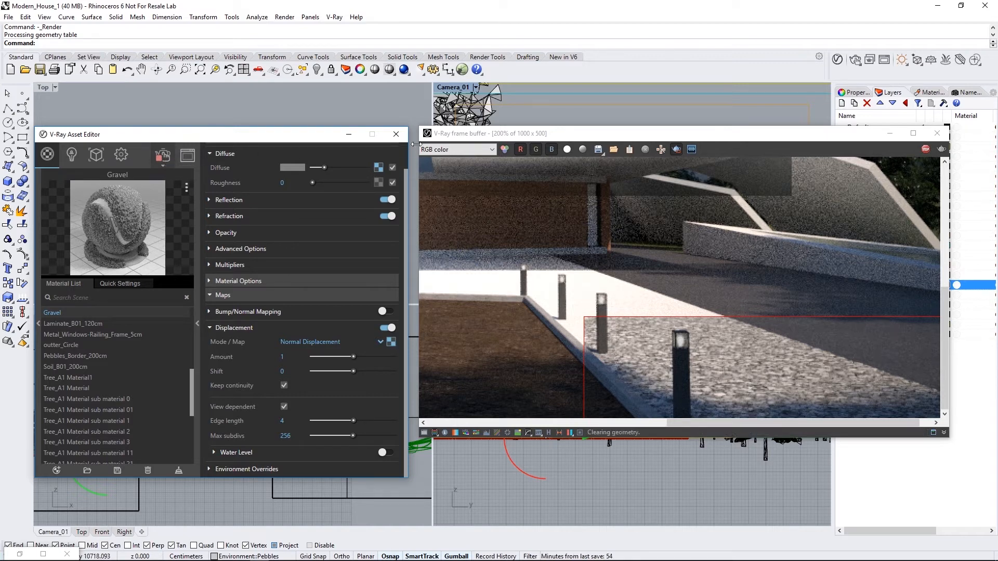
{"action": "left_click", "coordinate": [390, 343]}
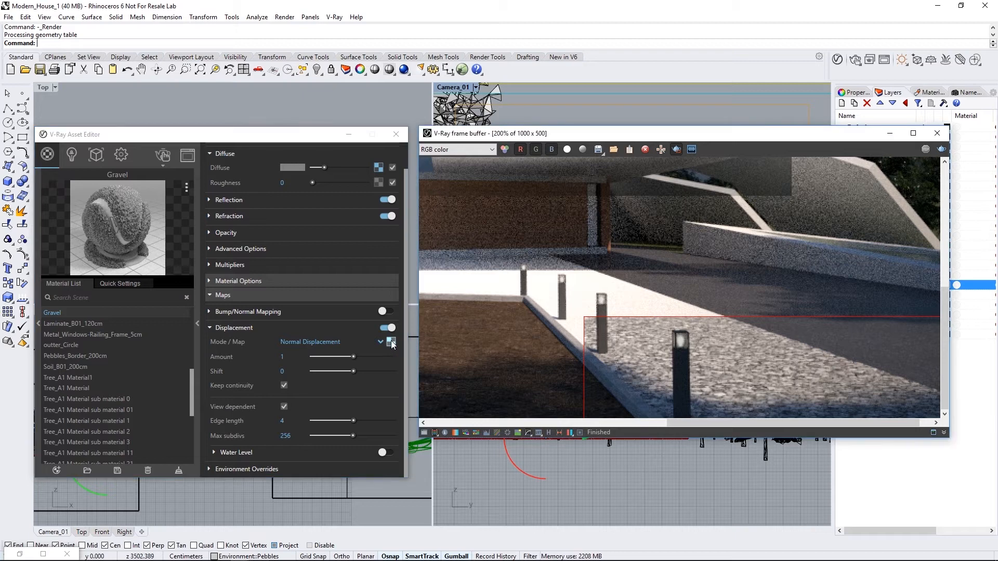
{"action": "left_click", "coordinate": [229, 201]}
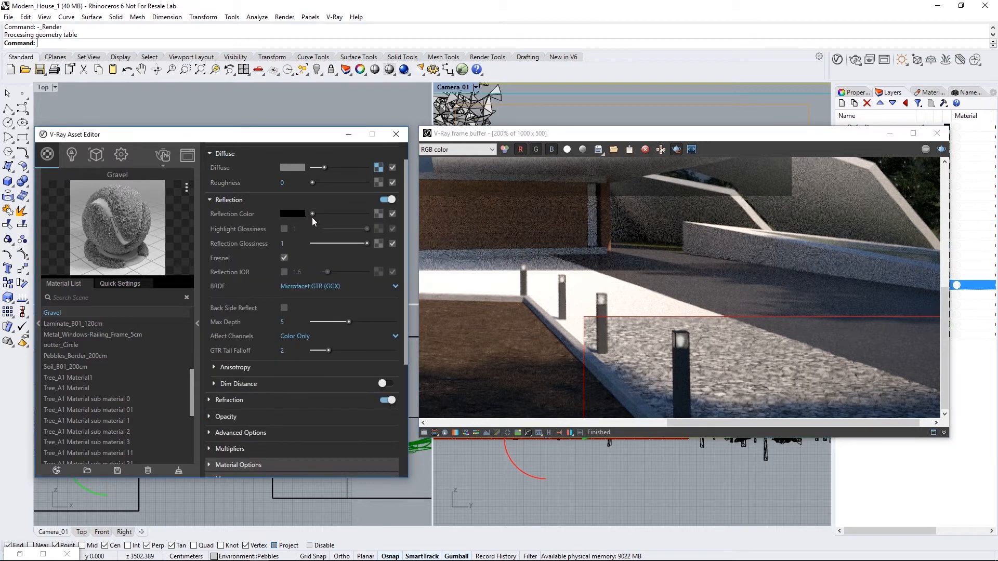
{"action": "left_click_drag", "start_coordinate": [317, 215], "coordinate": [319, 216]}
{"action": "left_click", "coordinate": [282, 244]}
{"action": "type", "text": "0.8"}
{"action": "key", "text": "Return"}
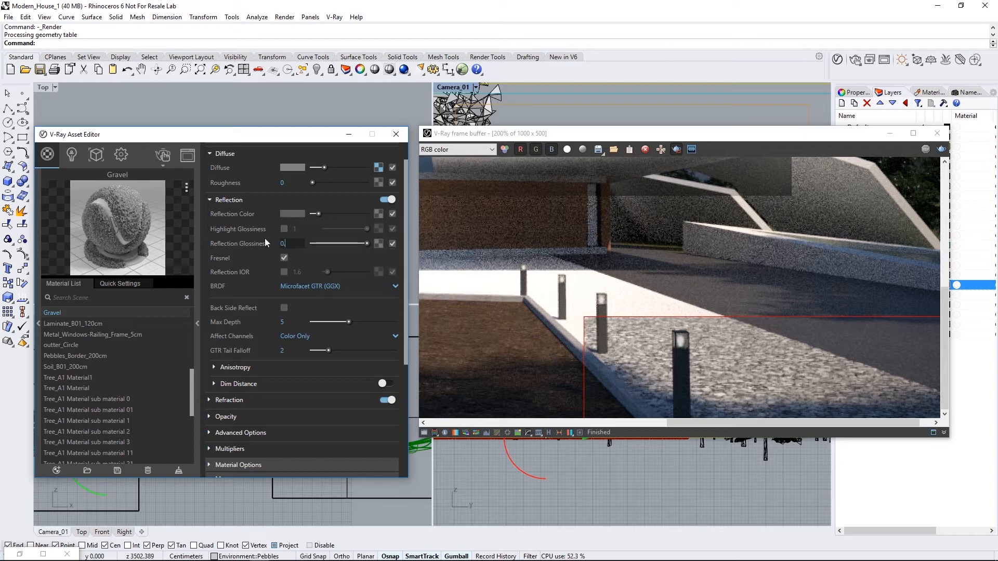
Step: Set the Gravel displacement amount to 3 and turn off region rendering to preview the full image
{"action": "scroll", "coordinate": [276, 317], "scroll_direction": "down", "scroll_amount": 4}
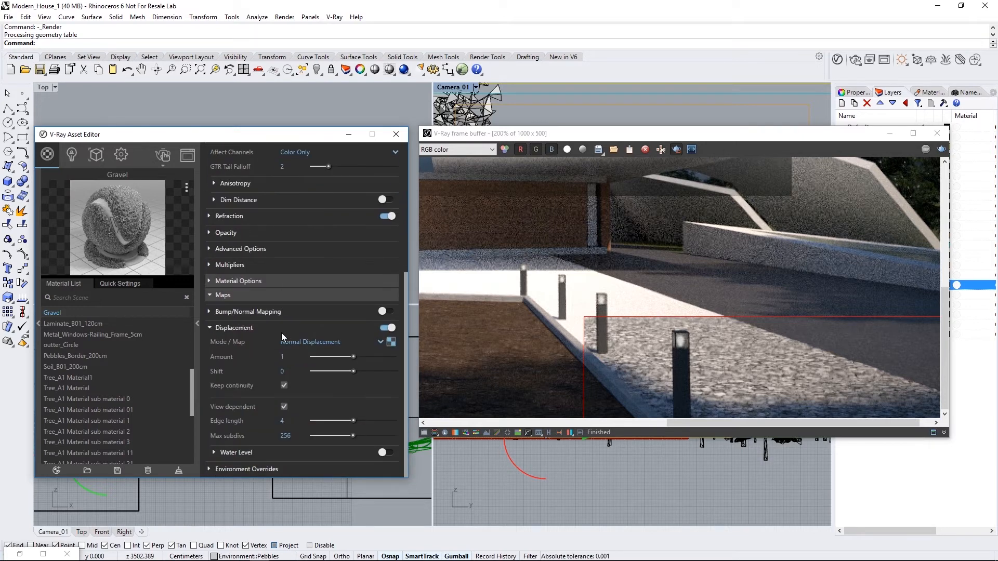
{"action": "left_click", "coordinate": [284, 357]}
{"action": "type", "text": "3"}
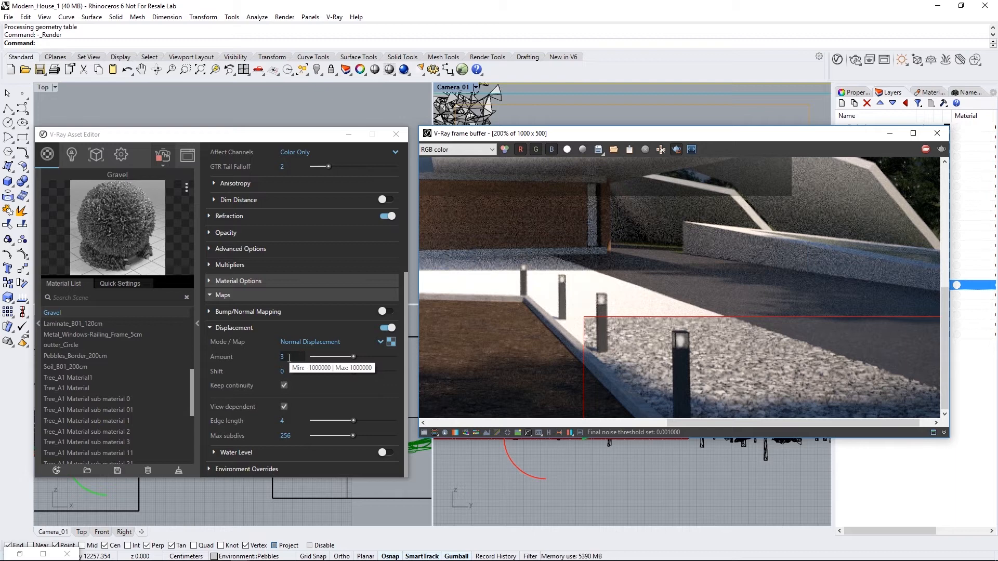
{"action": "double_click", "coordinate": [500, 313]}
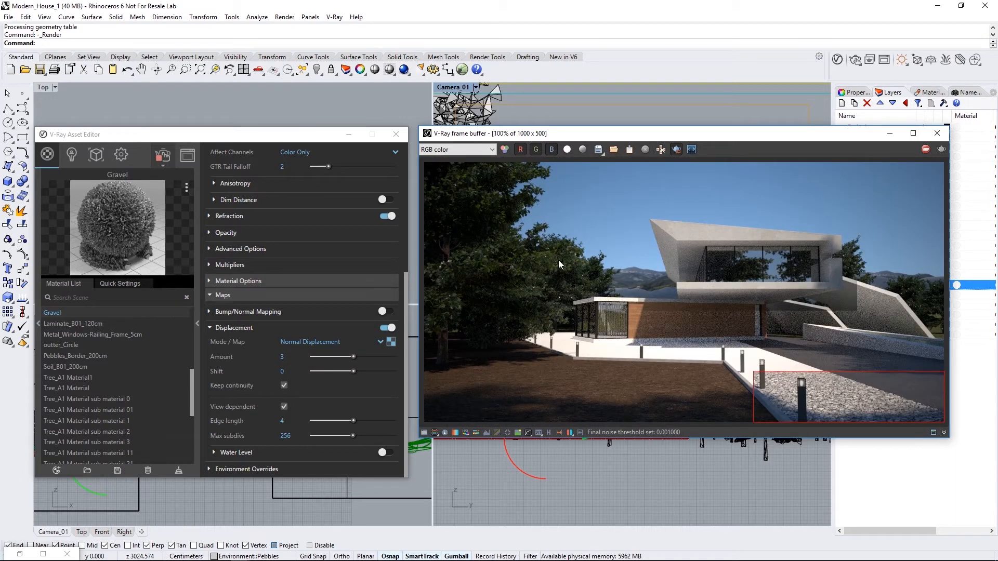
{"action": "left_click", "coordinate": [676, 150]}
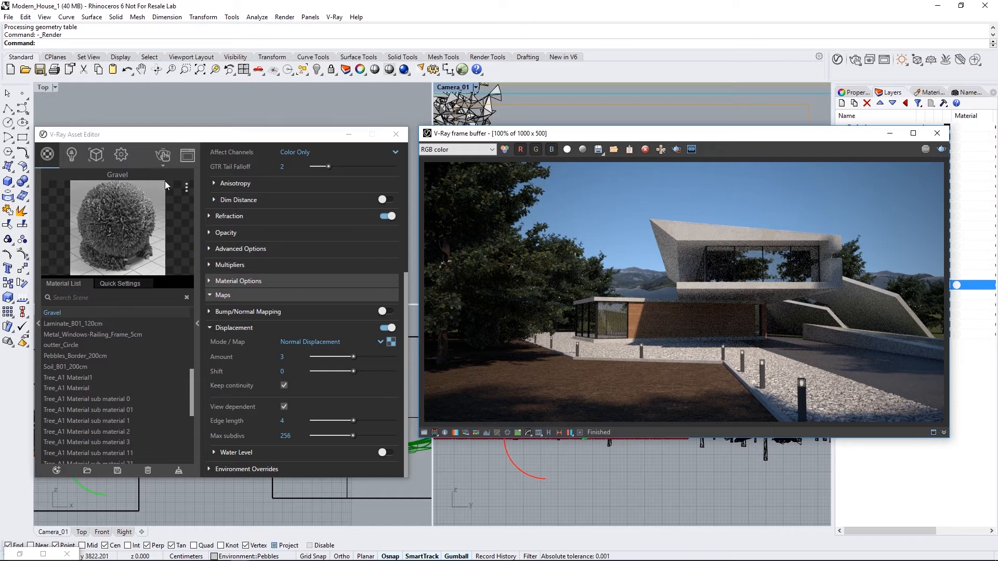
Step: Enable the Render in Project component in the Grasshopper definition and restart the interactive render in Rhino
{"action": "left_click", "coordinate": [97, 158]}
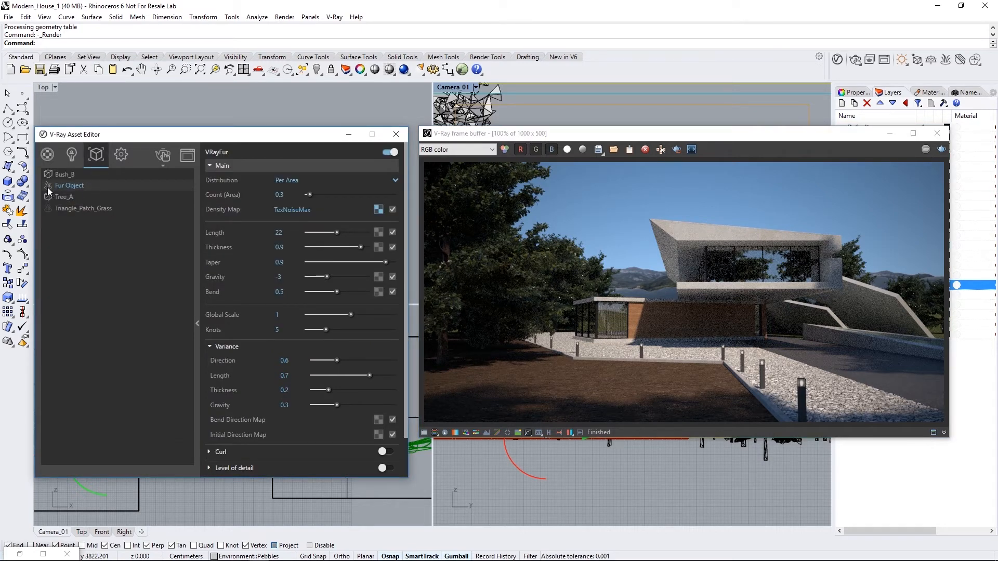
{"action": "left_click", "coordinate": [20, 554]}
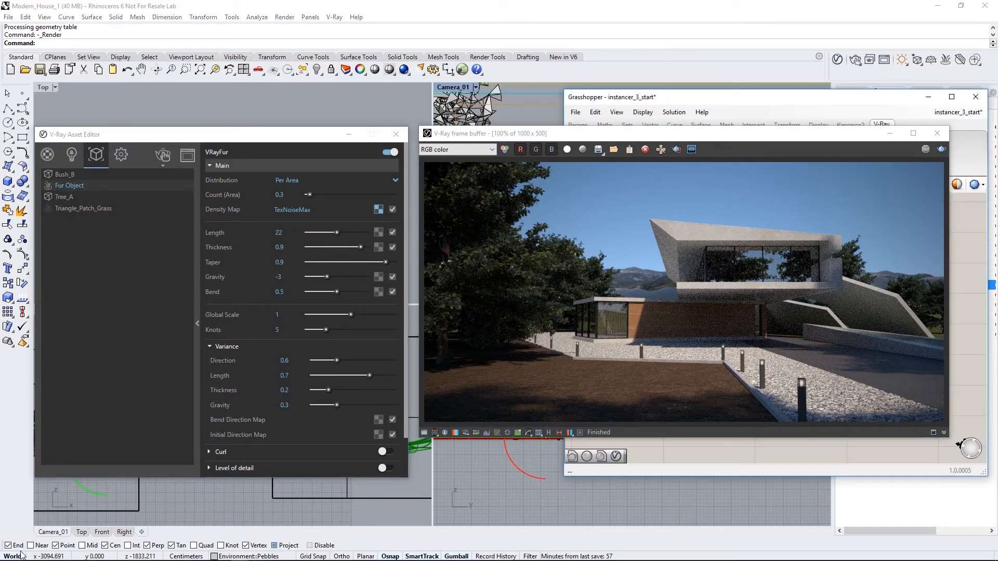
{"action": "left_click_drag", "start_coordinate": [610, 133], "coordinate": [427, 139]}
{"action": "right_click", "coordinate": [860, 276]}
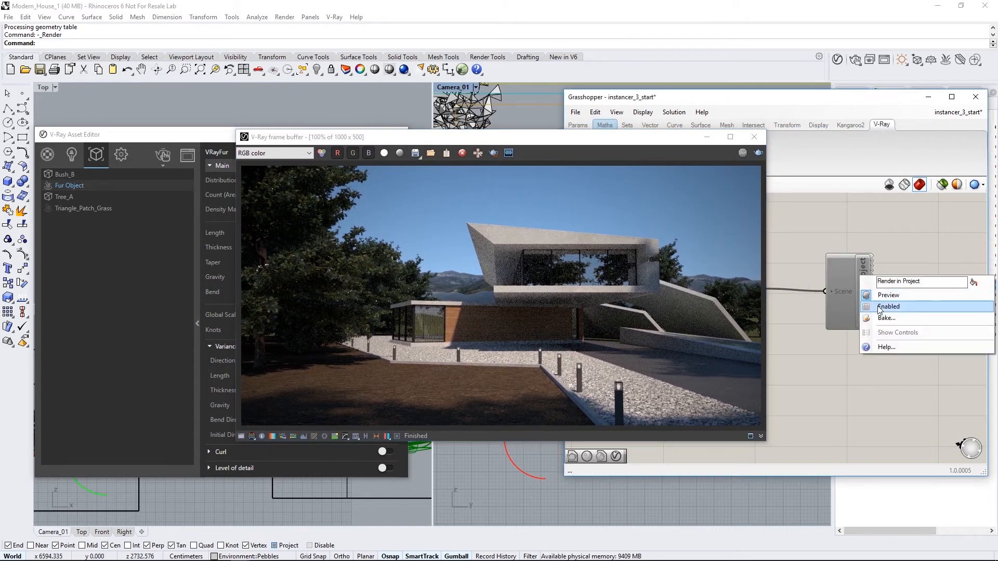
{"action": "left_click", "coordinate": [878, 306]}
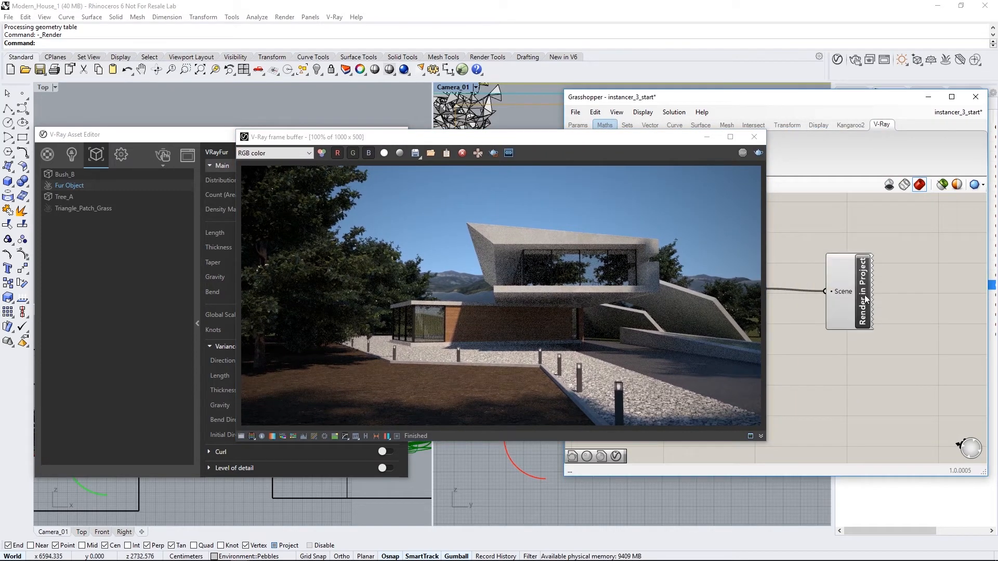
{"action": "left_click", "coordinate": [928, 97]}
{"action": "left_click_drag", "start_coordinate": [510, 140], "coordinate": [690, 138]}
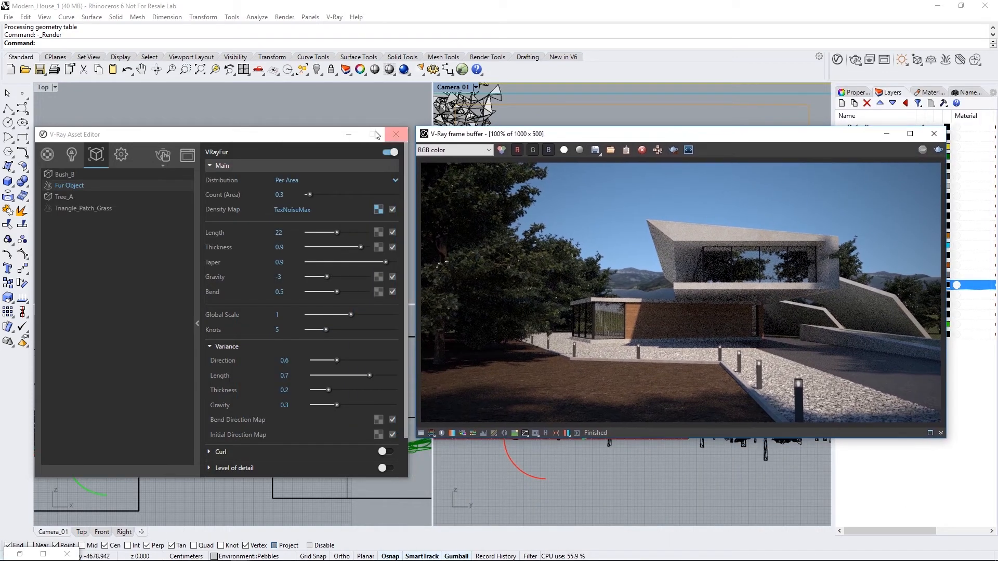
{"action": "left_click", "coordinate": [162, 156]}
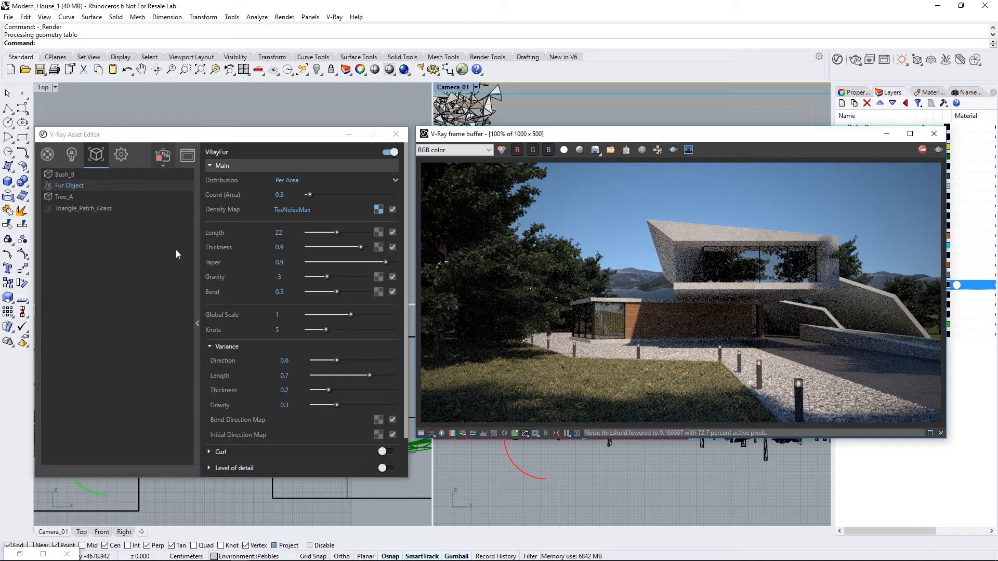
Step: Enable the Volumetric Environment with the Aerial Perspective type and assign Sun_shadows as its sun
{"action": "left_click", "coordinate": [121, 155]}
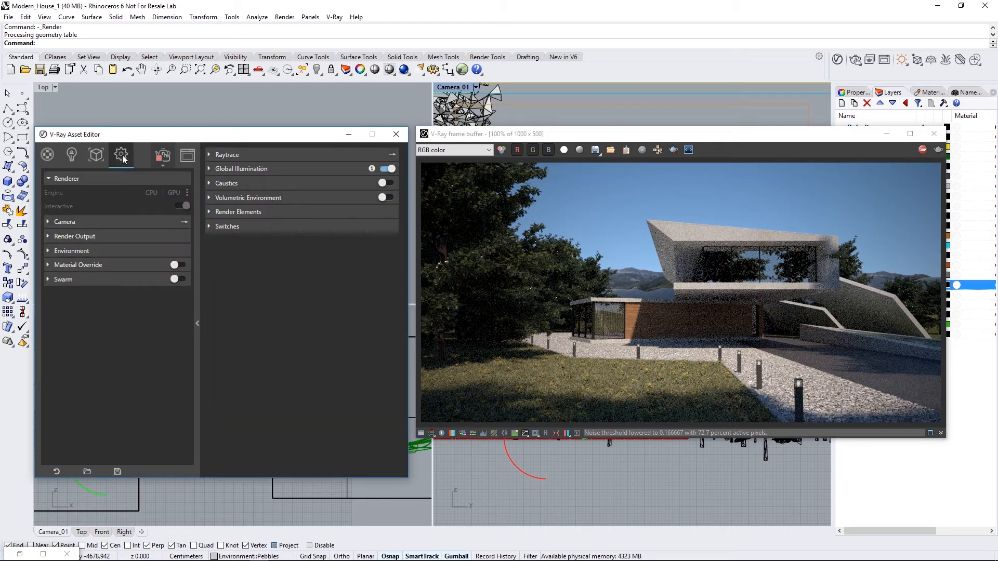
{"action": "left_click", "coordinate": [232, 199]}
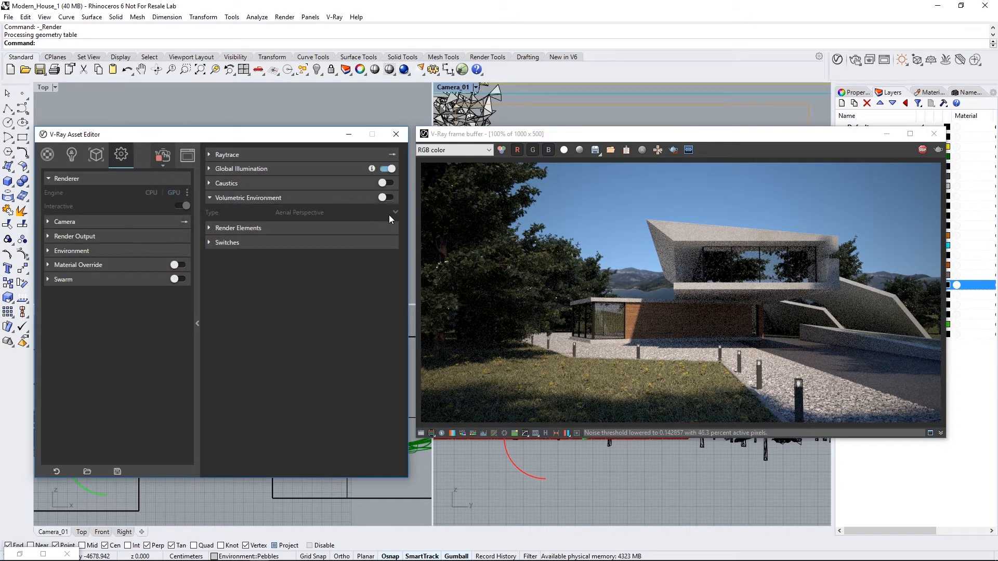
{"action": "left_click", "coordinate": [389, 198]}
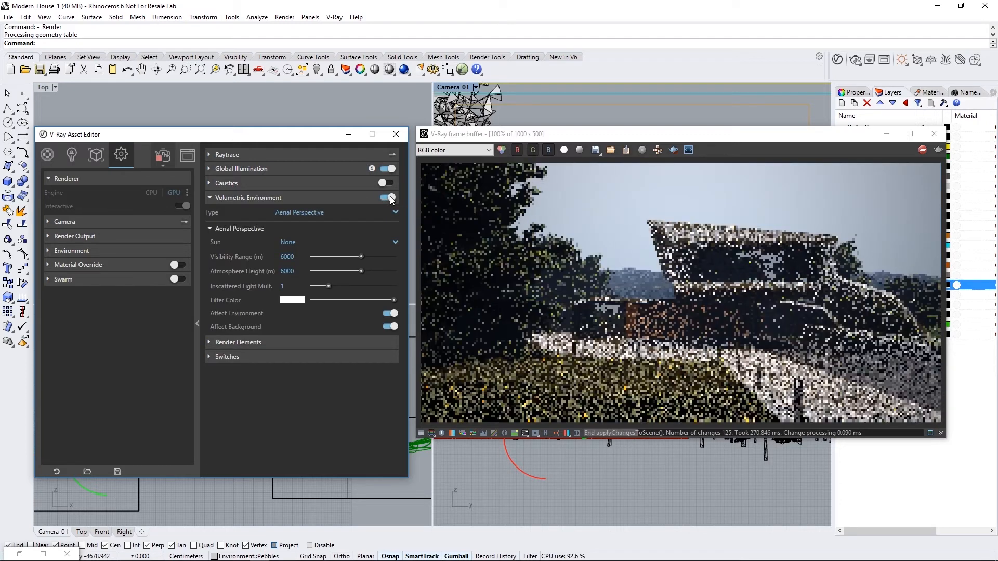
{"action": "left_click", "coordinate": [396, 213]}
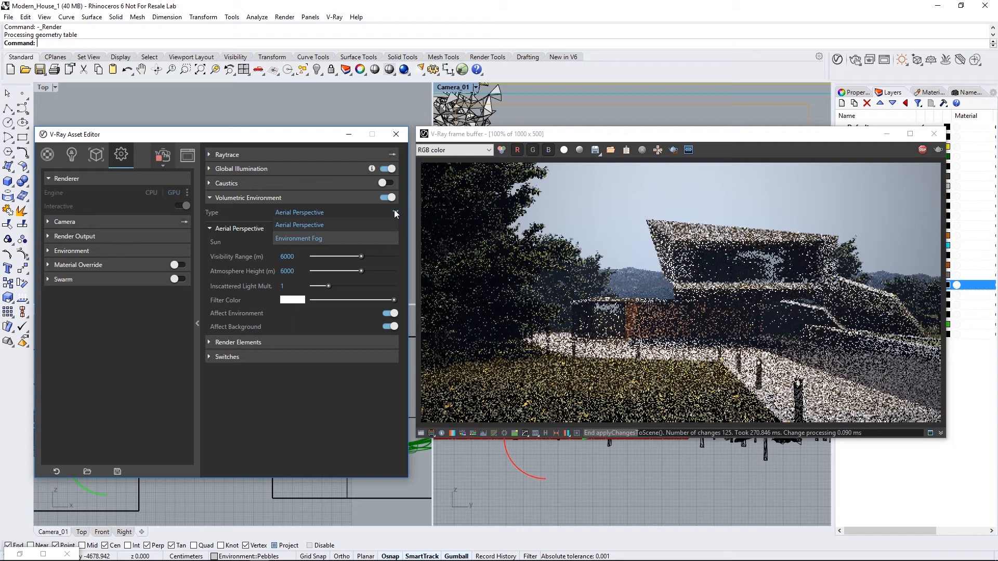
{"action": "left_click", "coordinate": [394, 224]}
{"action": "left_click", "coordinate": [394, 242]}
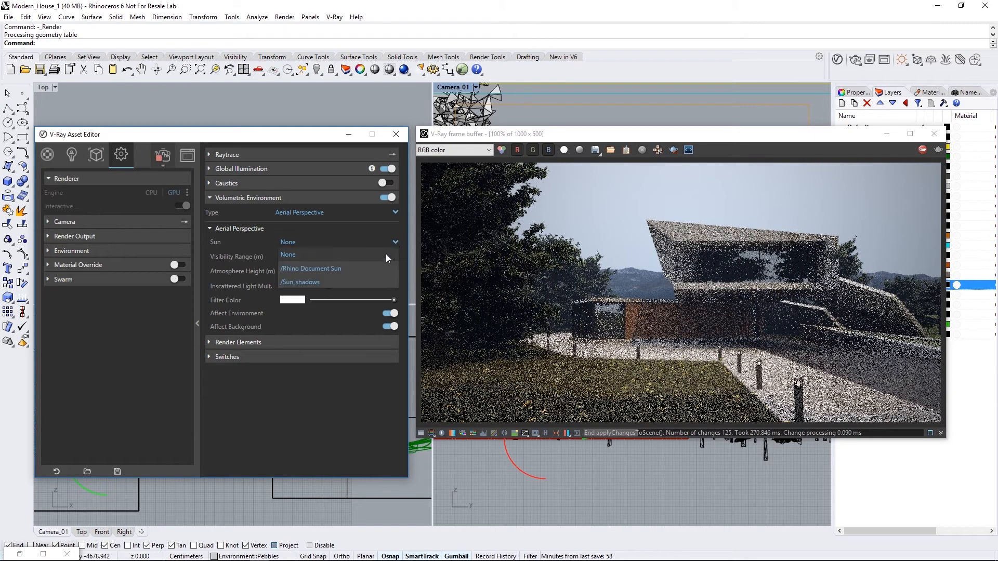
{"action": "left_click", "coordinate": [379, 281]}
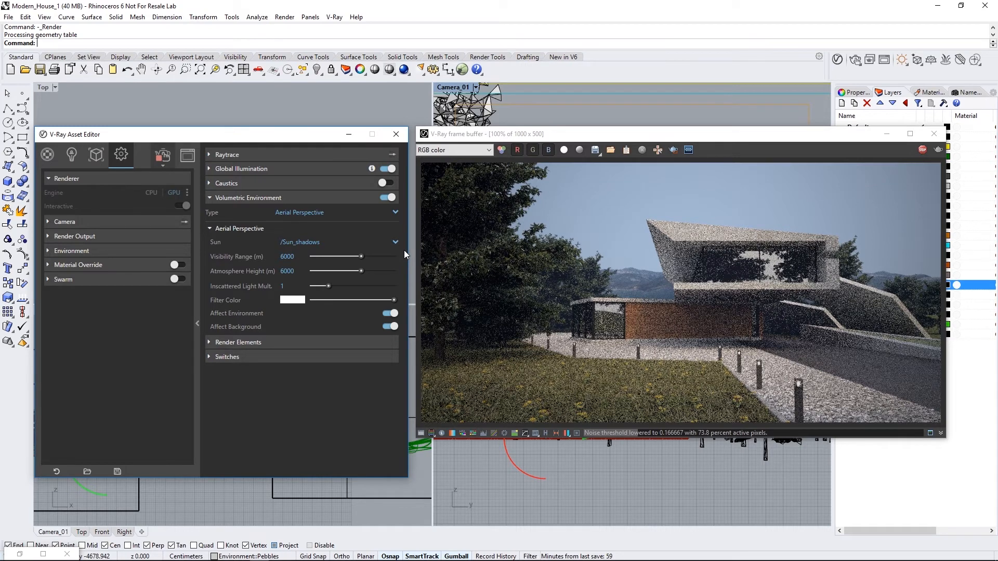
Step: Set the Aerial Perspective visibility range to 1000 m and its atmosphere height to 50 m
{"action": "left_click", "coordinate": [287, 256]}
{"action": "type", "text": "1000"}
{"action": "key", "text": "Return"}
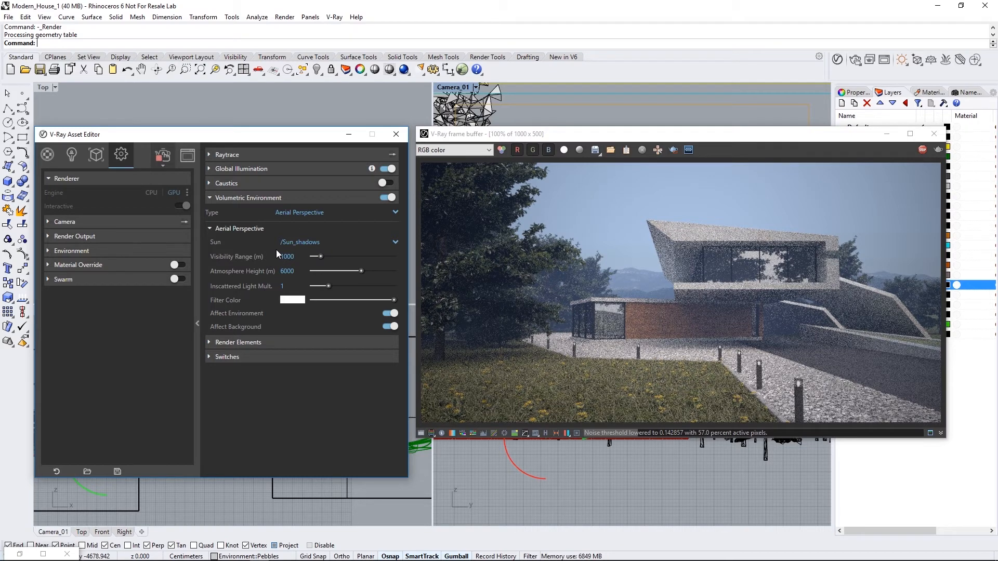
{"action": "double_click", "coordinate": [287, 271]}
{"action": "type", "text": "50"}
{"action": "key", "text": "Return"}
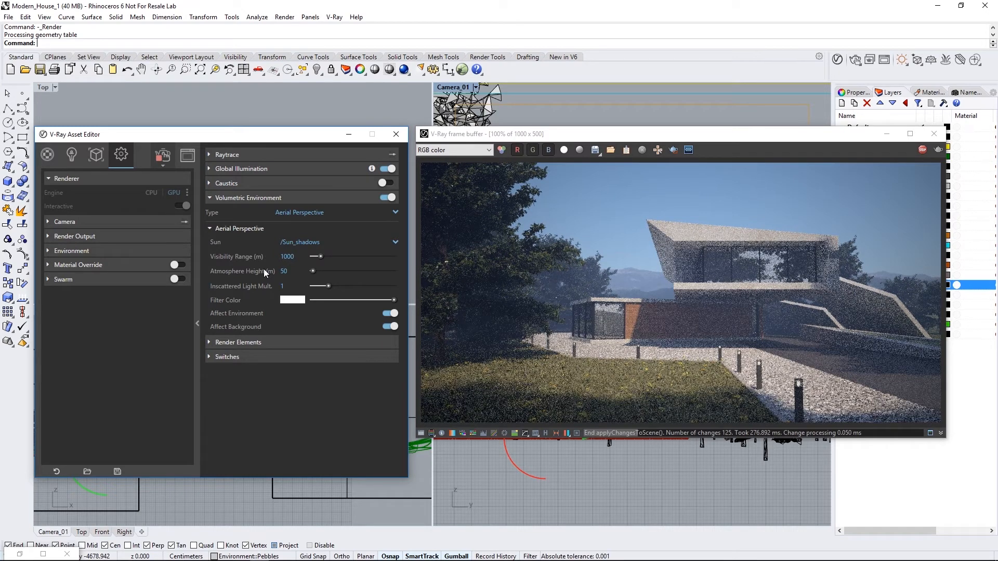
Step: Change the Aerial Perspective filter color to a very light blue, RGB 0.912, 0.975, 1
{"action": "left_click", "coordinate": [292, 300]}
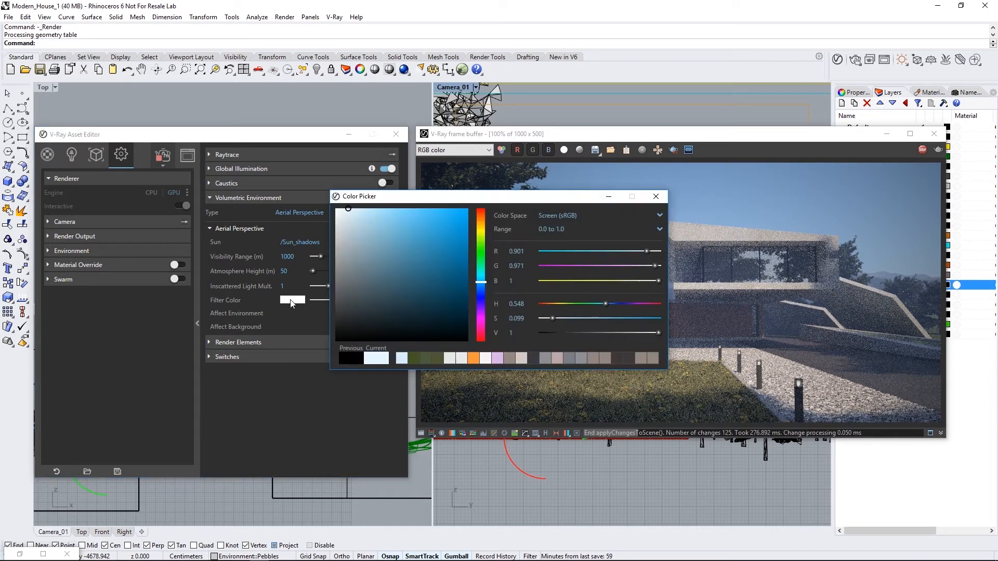
{"action": "left_click", "coordinate": [481, 282]}
{"action": "left_click", "coordinate": [346, 211]}
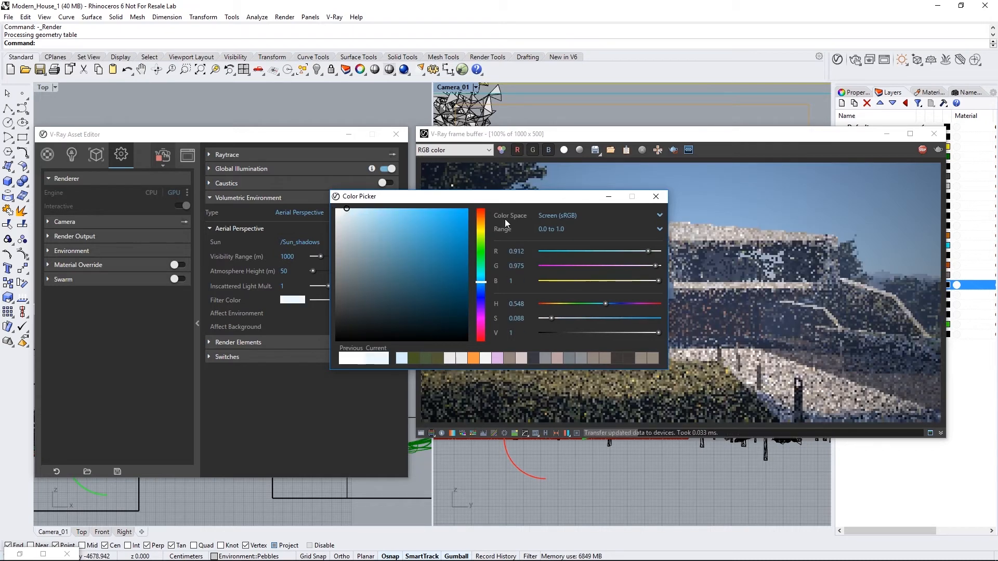
{"action": "left_click", "coordinate": [658, 197]}
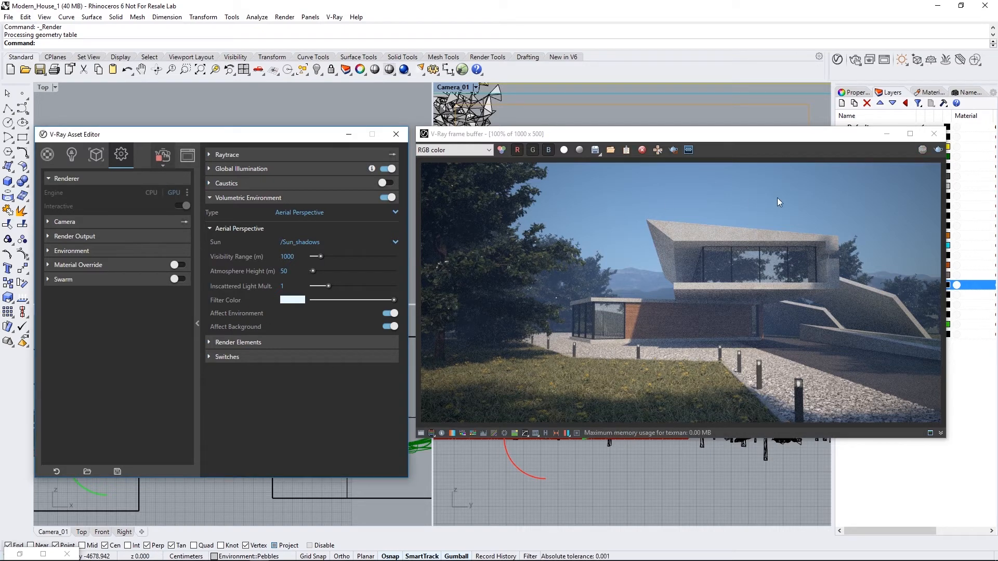
Step: Close the render preview, turn off Interactive mode and set the render quality to High
{"action": "left_click", "coordinate": [934, 134]}
{"action": "left_click_drag", "start_coordinate": [265, 142], "coordinate": [541, 144]}
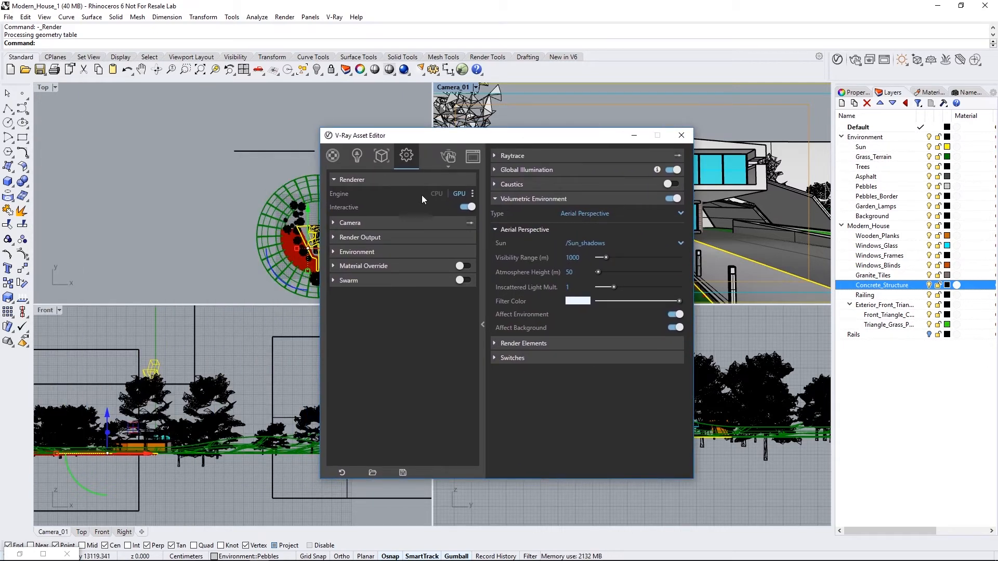
{"action": "left_click", "coordinate": [465, 207]}
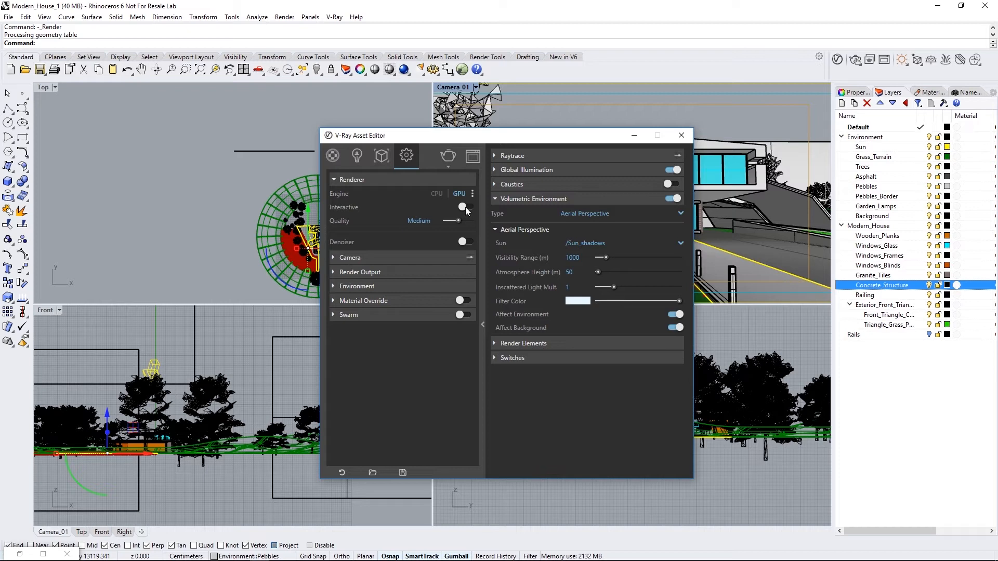
{"action": "mouse_move", "coordinate": [458, 221]}
{"action": "left_mouse_down"}
{"action": "mouse_move", "coordinate": [445, 221]}
{"action": "mouse_move", "coordinate": [465, 221]}
{"action": "left_mouse_up"}
Step: Set the output image width to 2000 at the 2:1 ratio and the render quality to Draft
{"action": "left_click", "coordinate": [369, 271]}
{"action": "left_click", "coordinate": [409, 315]}
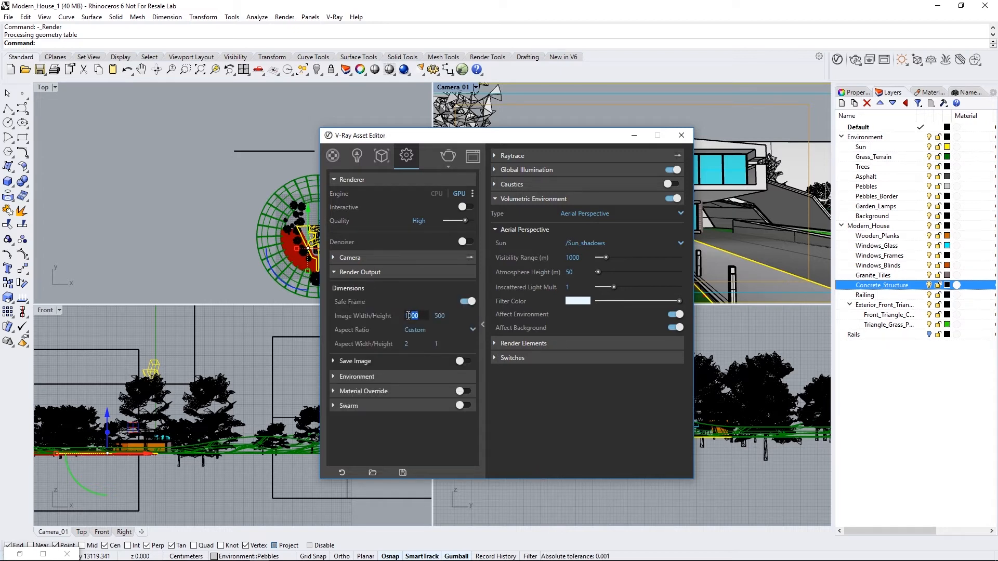
{"action": "type", "text": "2000"}
{"action": "key", "text": "Return"}
{"action": "left_click_drag", "start_coordinate": [465, 221], "coordinate": [446, 221]}
Step: Enable the Denoiser and set its render element preset to Mild
{"action": "left_click", "coordinate": [466, 243]}
{"action": "left_click", "coordinate": [494, 199]}
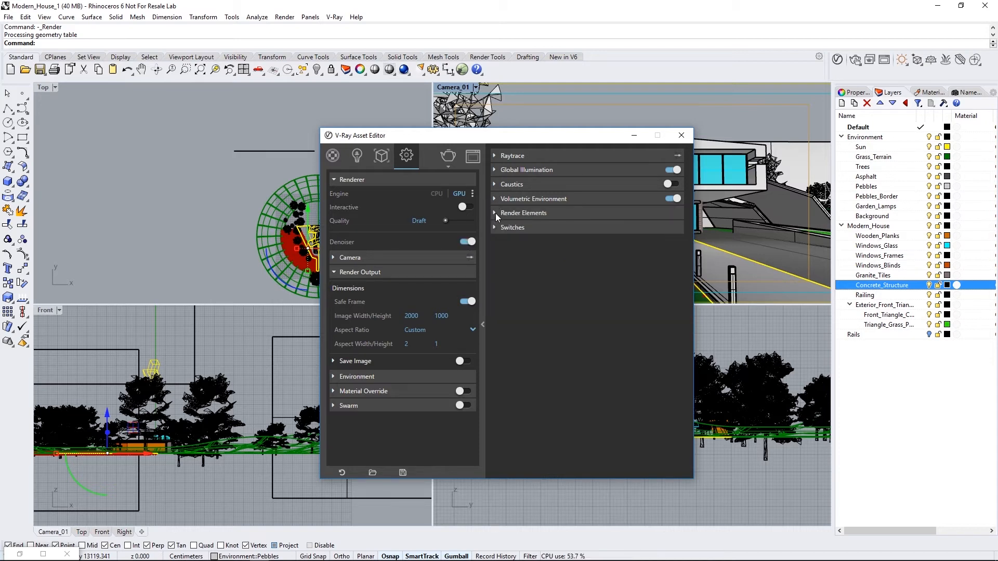
{"action": "left_click", "coordinate": [495, 213]}
{"action": "left_click", "coordinate": [504, 274]}
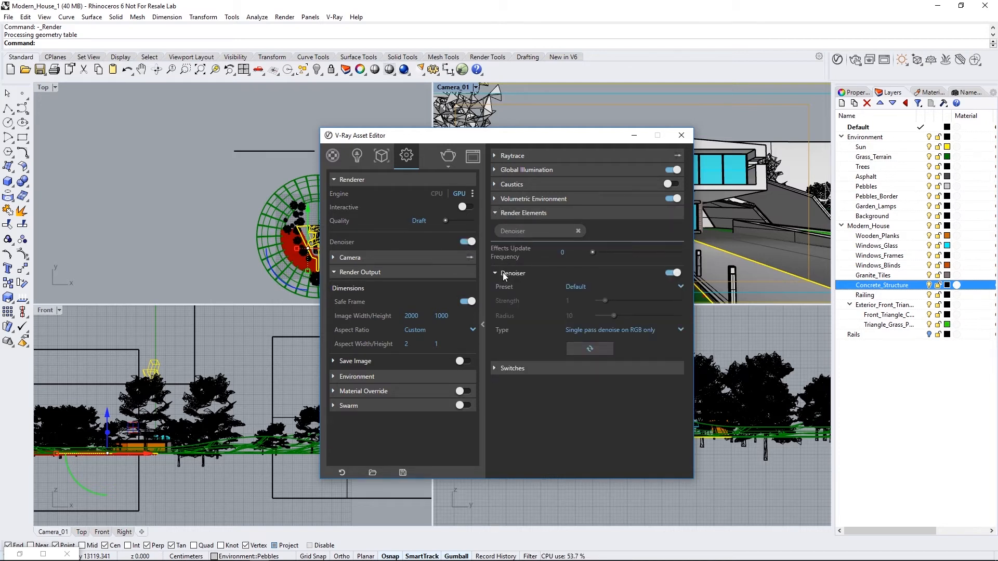
{"action": "left_click", "coordinate": [575, 287]}
{"action": "left_click", "coordinate": [577, 296]}
Step: Start the production render and place the Asset Editor beside the frame buffer
{"action": "left_click_drag", "start_coordinate": [457, 136], "coordinate": [217, 129]}
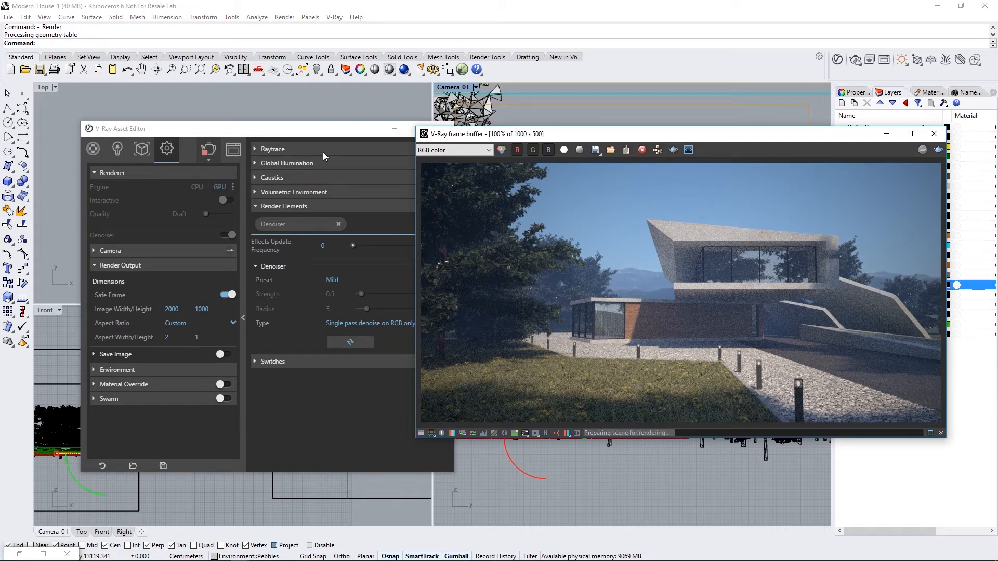
{"action": "left_click_drag", "start_coordinate": [314, 129], "coordinate": [269, 135]}
{"action": "left_click", "coordinate": [491, 134]}
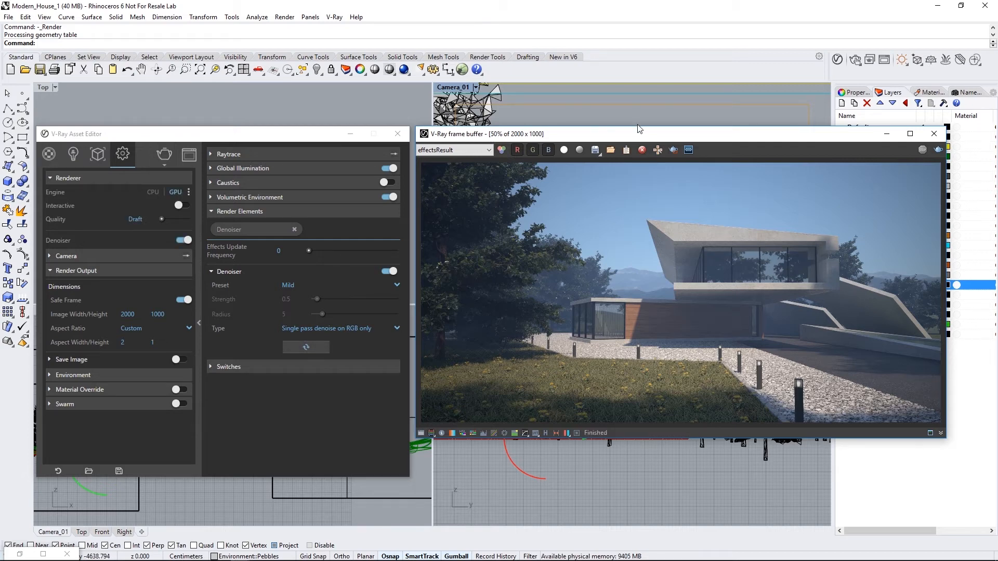
Step: Zoom in on the upper-floor windows in the render and switch from the effectsResult to the RGB color channel to compare denoising
{"action": "scroll", "coordinate": [756, 287], "scroll_direction": "up", "scroll_amount": 1}
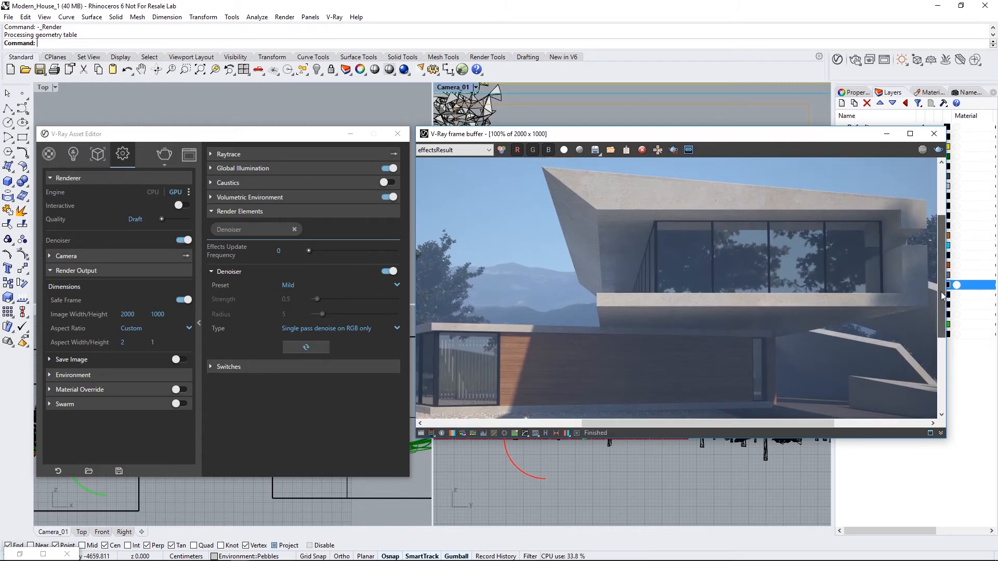
{"action": "scroll", "coordinate": [853, 272], "scroll_direction": "up", "scroll_amount": 1}
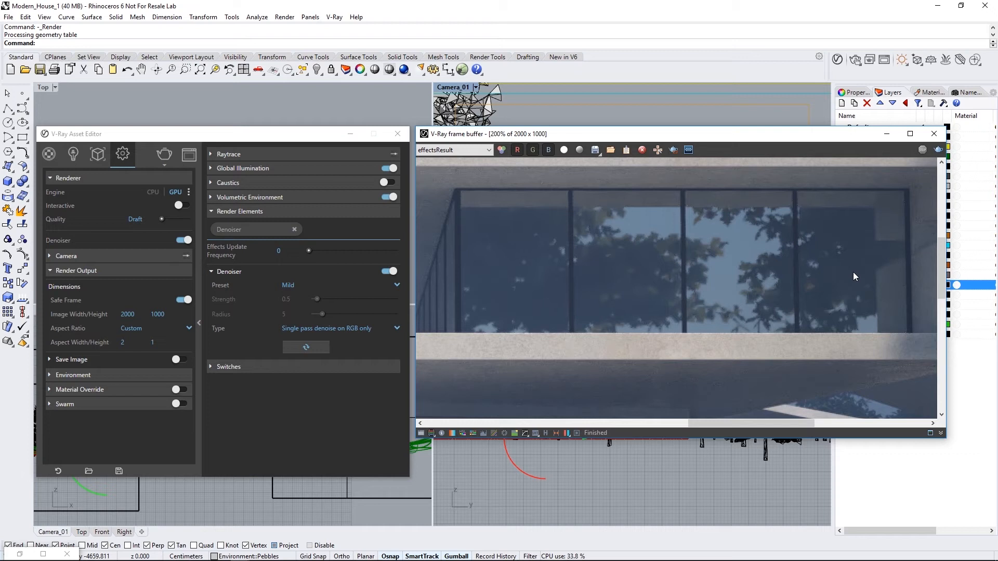
{"action": "left_click", "coordinate": [502, 150]}
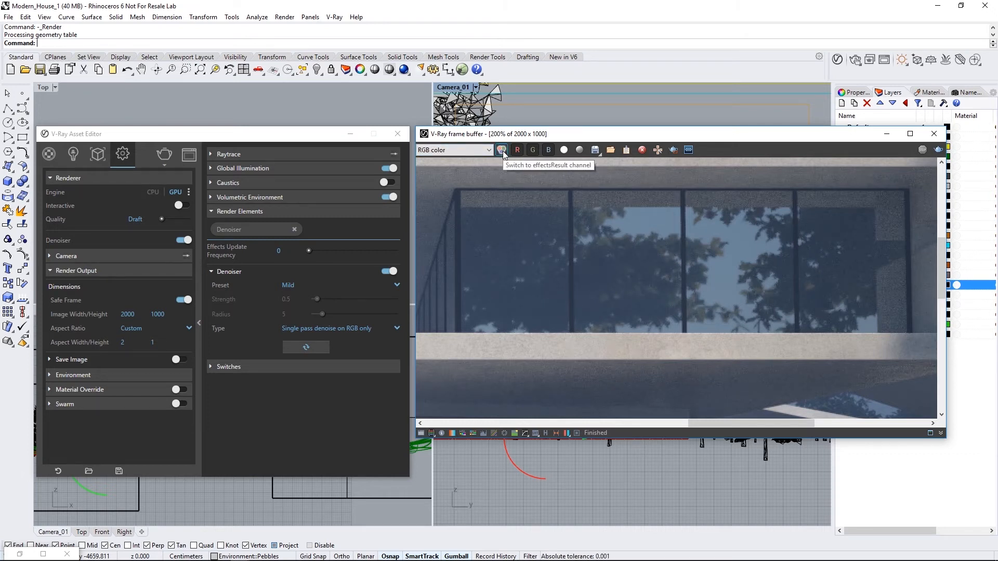
Step: Switch back to the effectsResult channel, set the Denoiser preset to Strong, and update the denoised result
{"action": "left_click", "coordinate": [501, 150]}
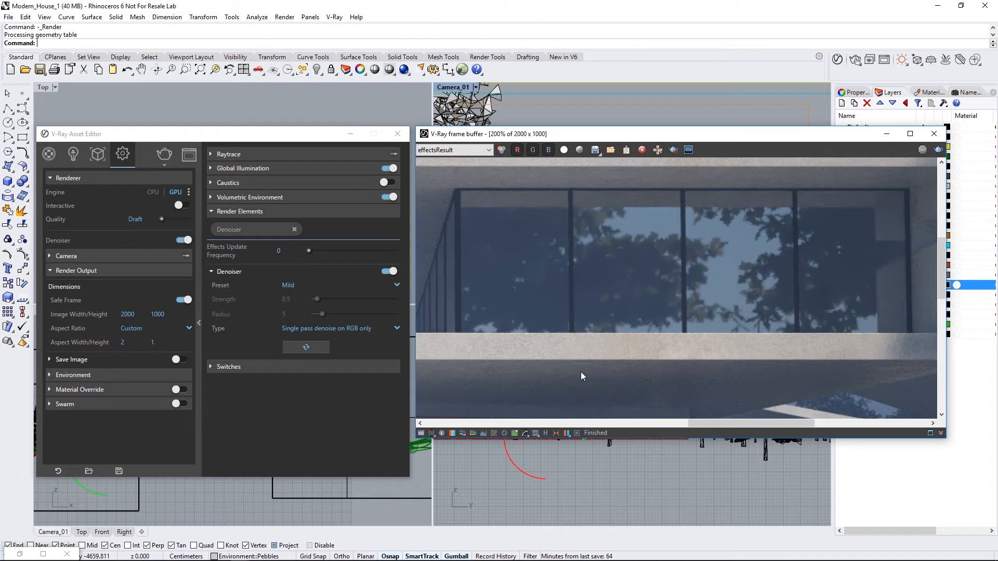
{"action": "left_click", "coordinate": [398, 285]}
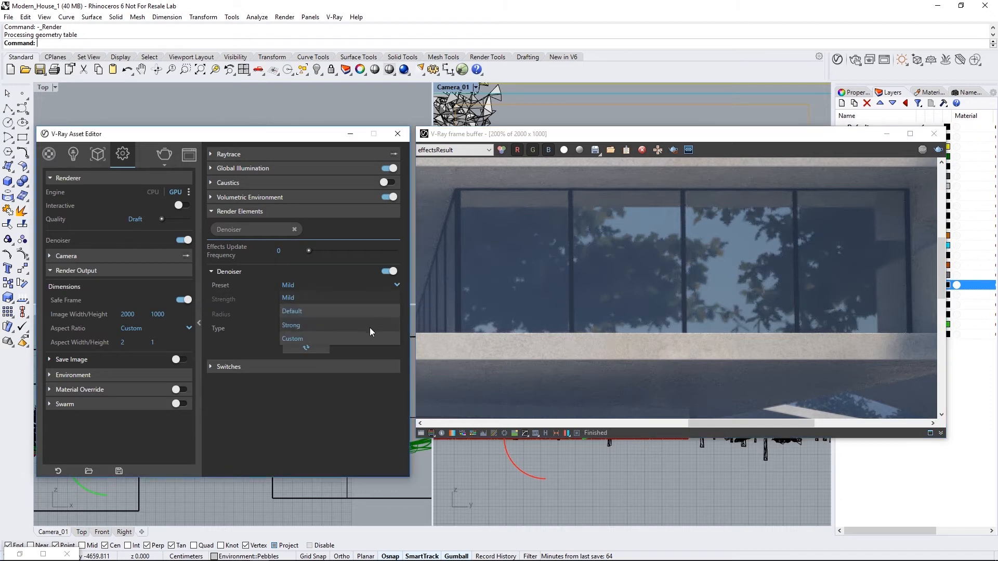
{"action": "left_click", "coordinate": [369, 327]}
{"action": "left_click", "coordinate": [314, 348]}
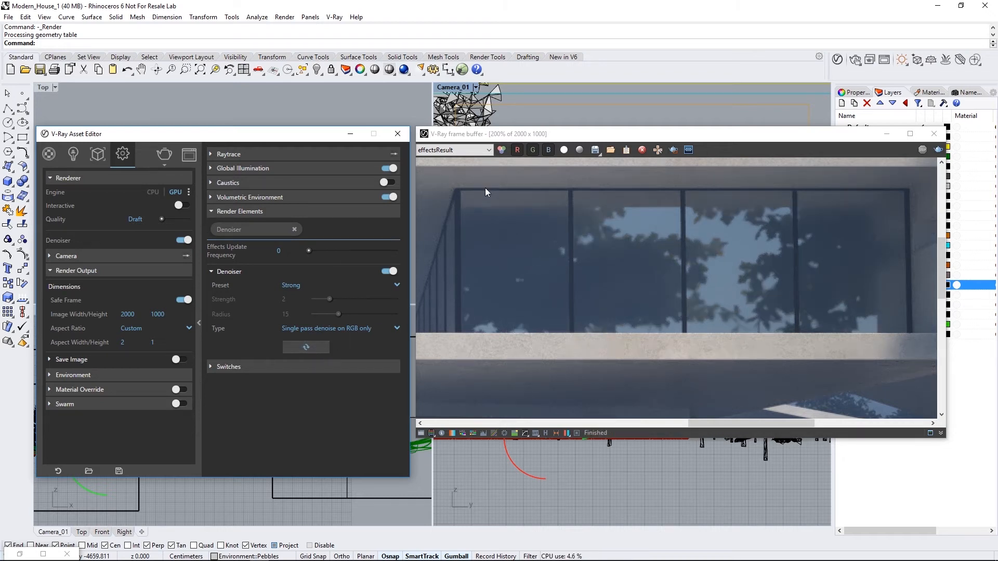
Step: Compare the RGB color and effectsResult channels at 100% and across the whole render to judge the stronger denoising
{"action": "double_click", "coordinate": [549, 253]}
{"action": "left_click", "coordinate": [507, 150]}
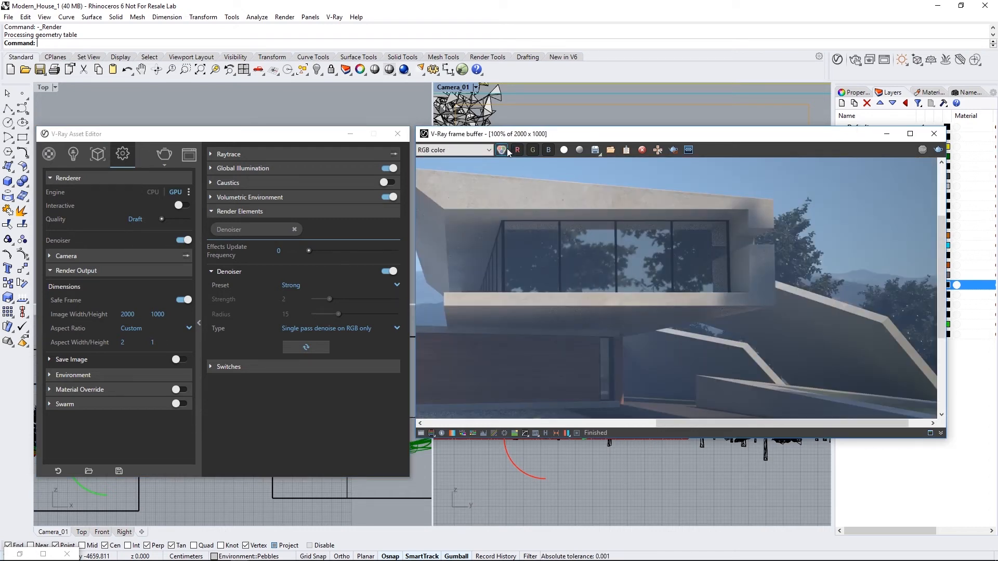
{"action": "left_click", "coordinate": [502, 149]}
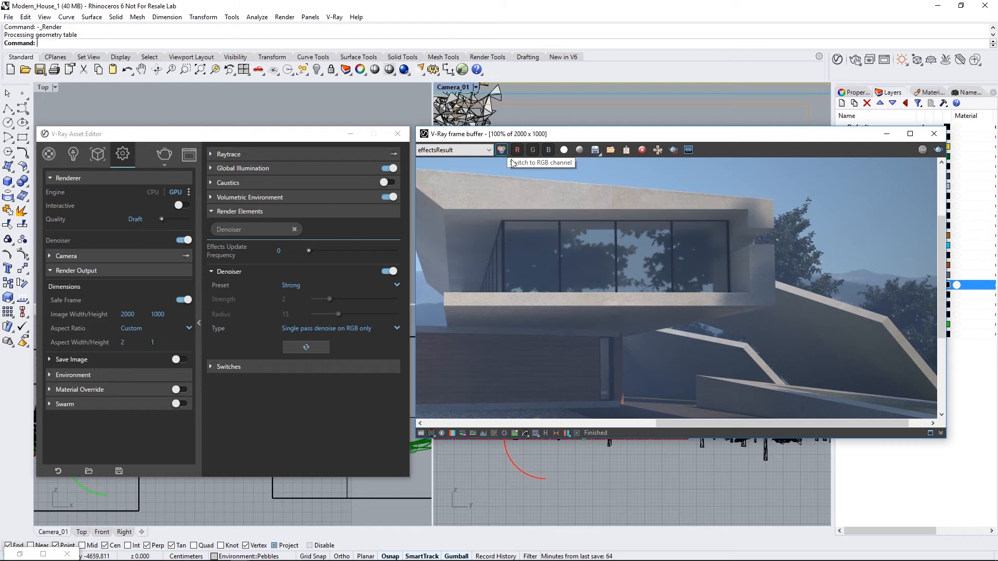
{"action": "scroll", "coordinate": [580, 247], "scroll_direction": "down", "scroll_amount": 1}
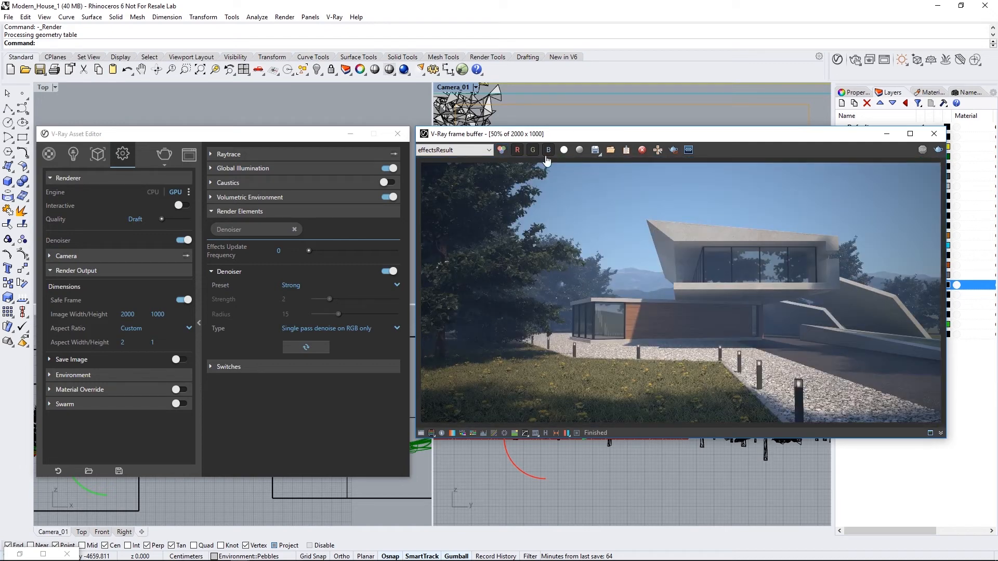
{"action": "left_click", "coordinate": [502, 151]}
{"action": "left_click", "coordinate": [502, 150]}
Step: Turn off the Denoiser and raise the render quality to High
{"action": "left_click", "coordinate": [183, 242]}
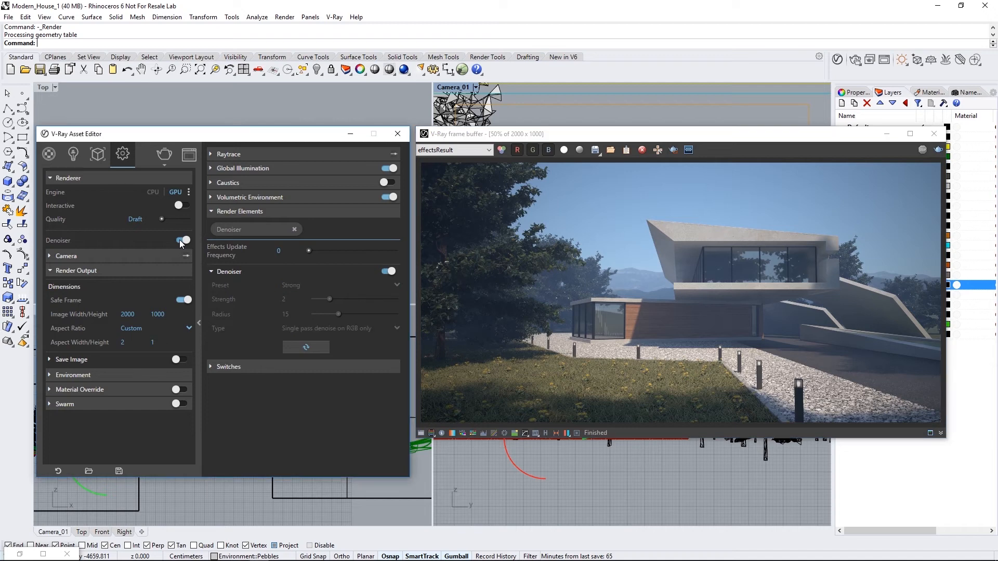
{"action": "left_click_drag", "start_coordinate": [161, 218], "coordinate": [182, 222]}
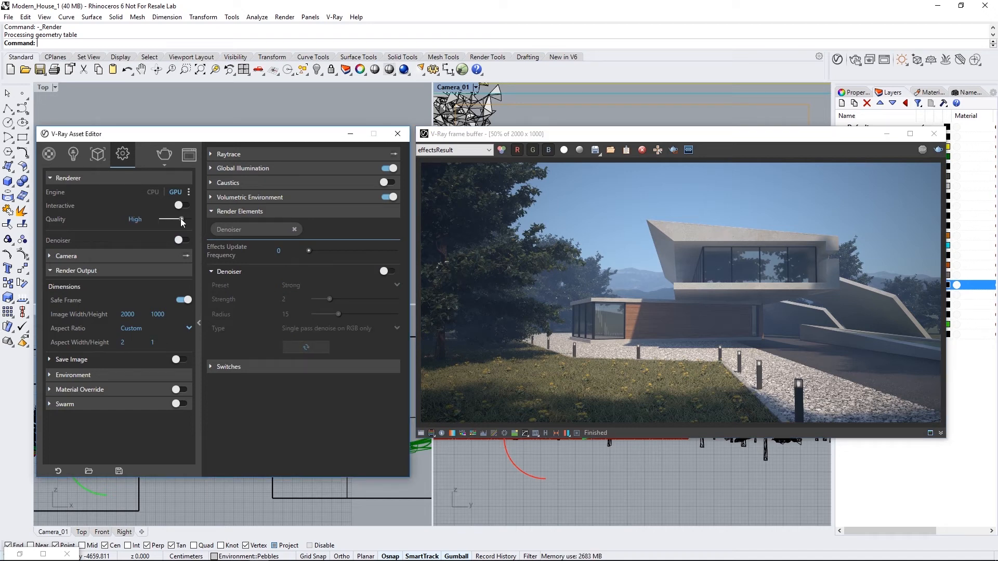
Step: Send the scene to V-Ray Cloud and submit the Modern_House_1 job under the Webinar project at 3000 × 1500 px
{"action": "left_click", "coordinate": [164, 165]}
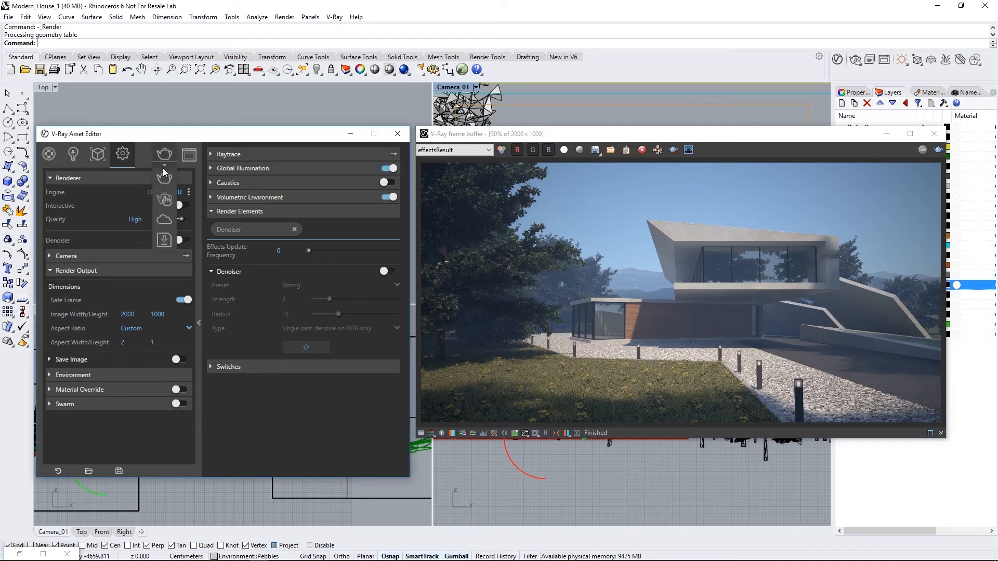
{"action": "left_click", "coordinate": [165, 222]}
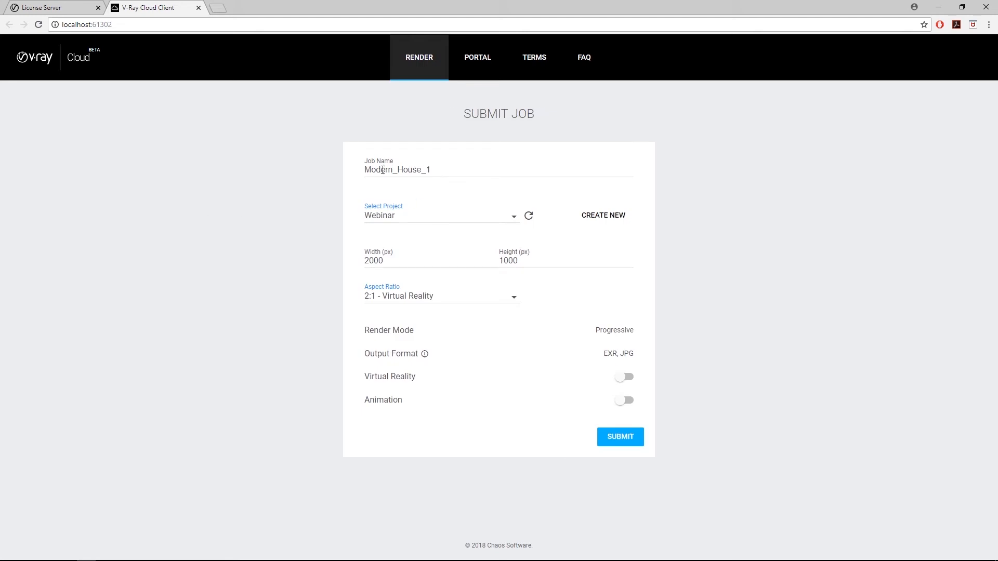
{"action": "left_click", "coordinate": [515, 217]}
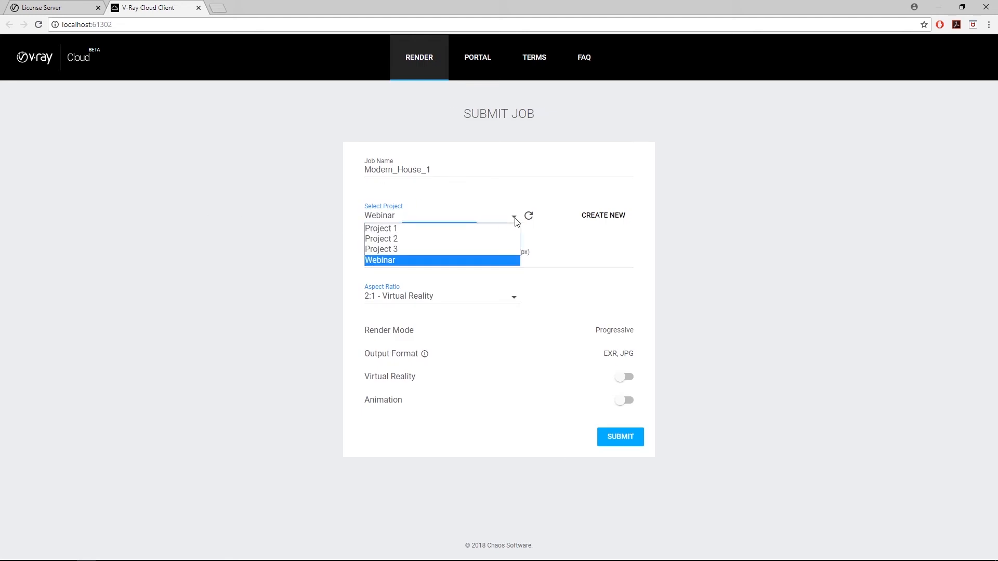
{"action": "left_click", "coordinate": [516, 221]}
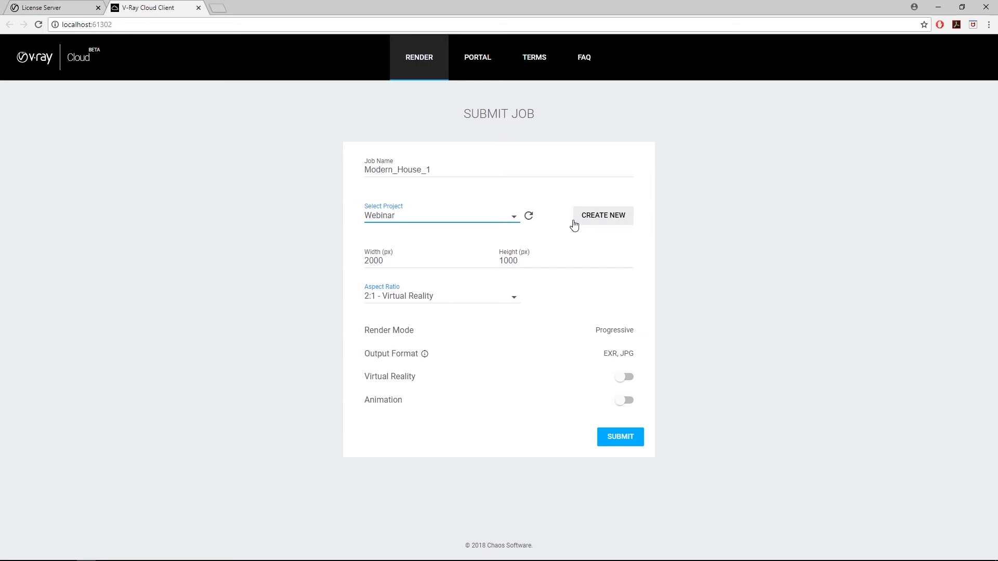
{"action": "left_click_drag", "start_coordinate": [370, 262], "coordinate": [347, 260]}
{"action": "type", "text": "3"}
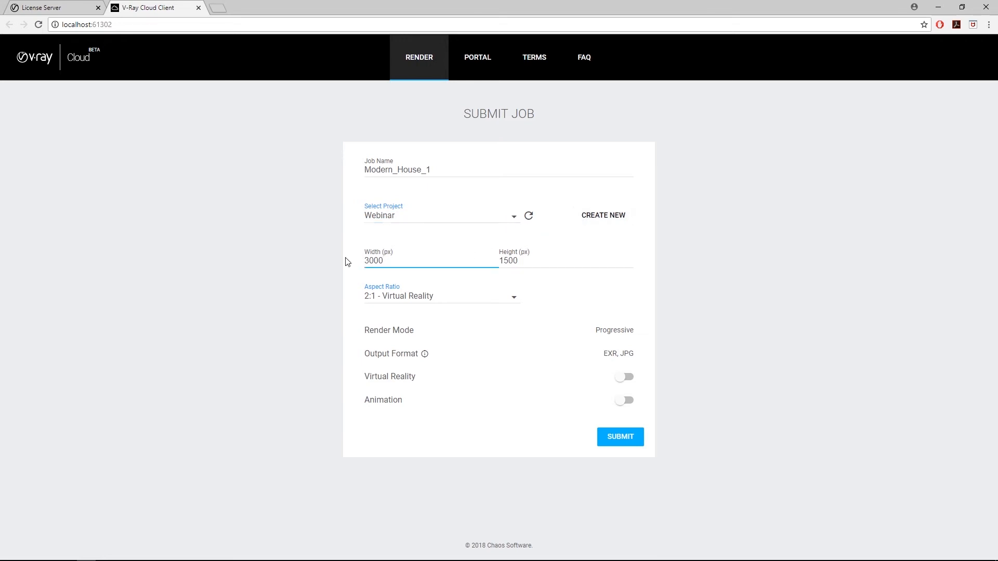
{"action": "left_click", "coordinate": [614, 438]}
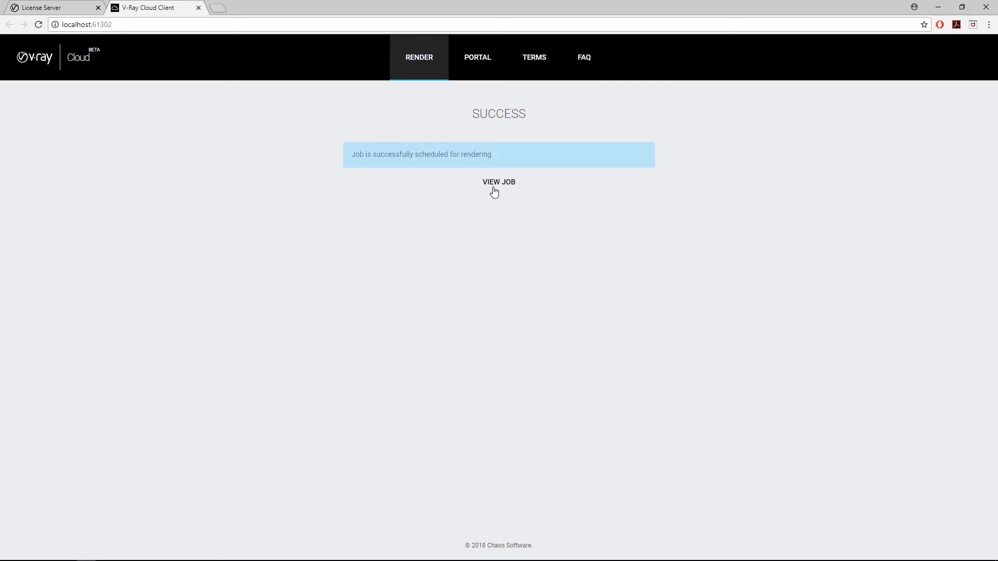
Step: View the submitted cloud job's page and inspect its progressive render at full size
{"action": "left_click", "coordinate": [494, 193]}
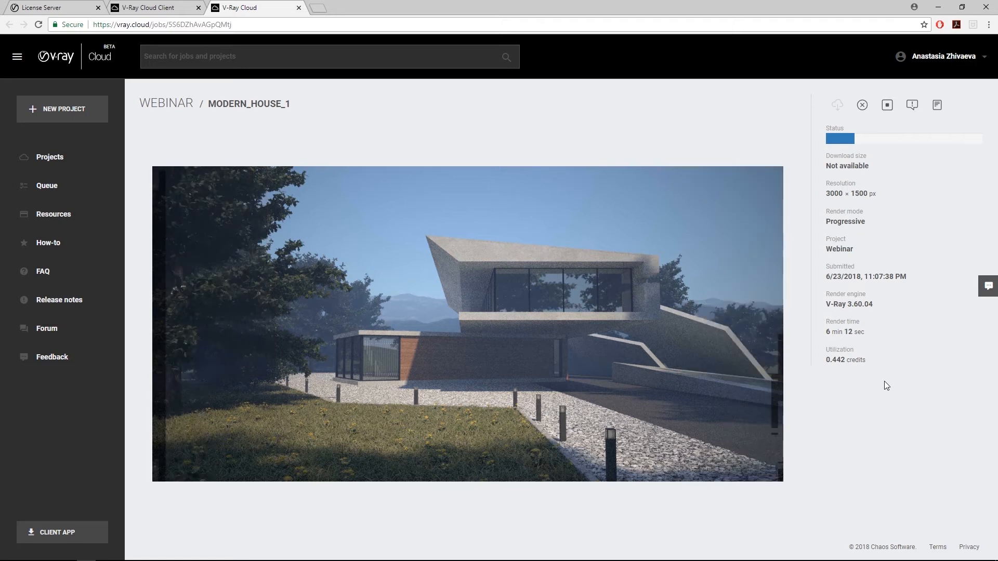
{"action": "left_click", "coordinate": [761, 349]}
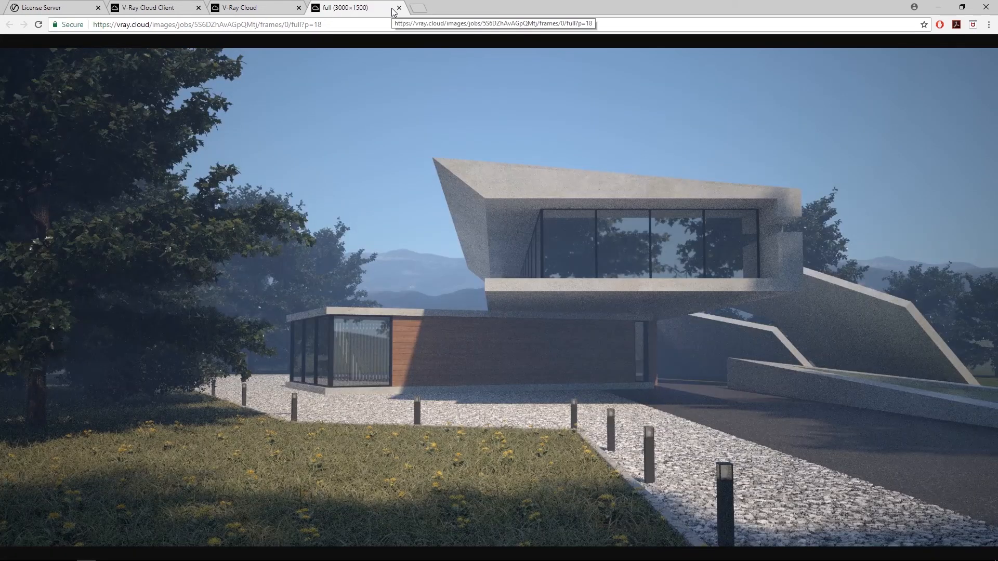
{"action": "left_click", "coordinate": [400, 8]}
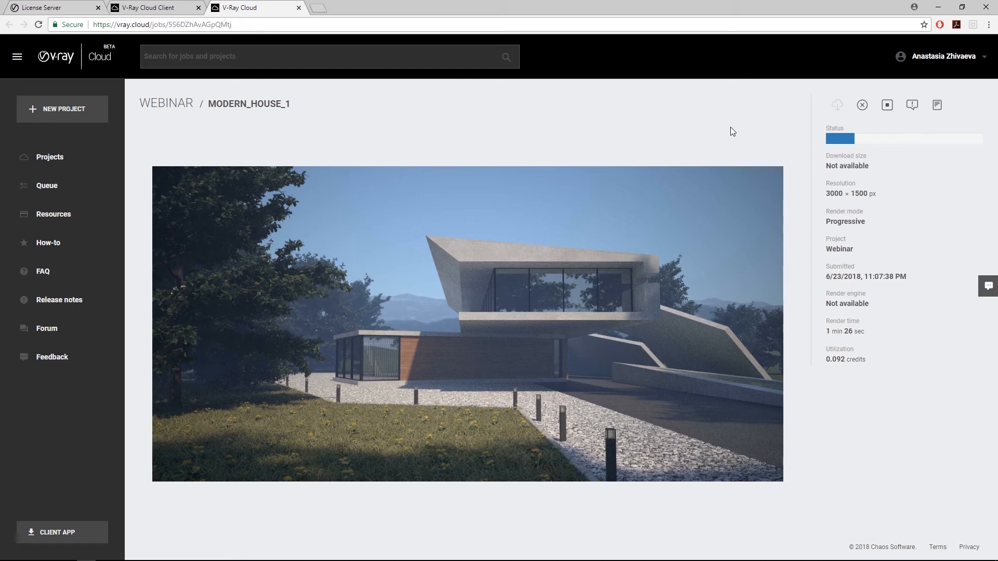
Step: Review the job controls, the project list and the jobs queue, and reopen the MODERN_HOUSE_1 job
{"action": "left_click", "coordinate": [861, 108]}
{"action": "left_click", "coordinate": [884, 108]}
{"action": "left_click", "coordinate": [43, 164]}
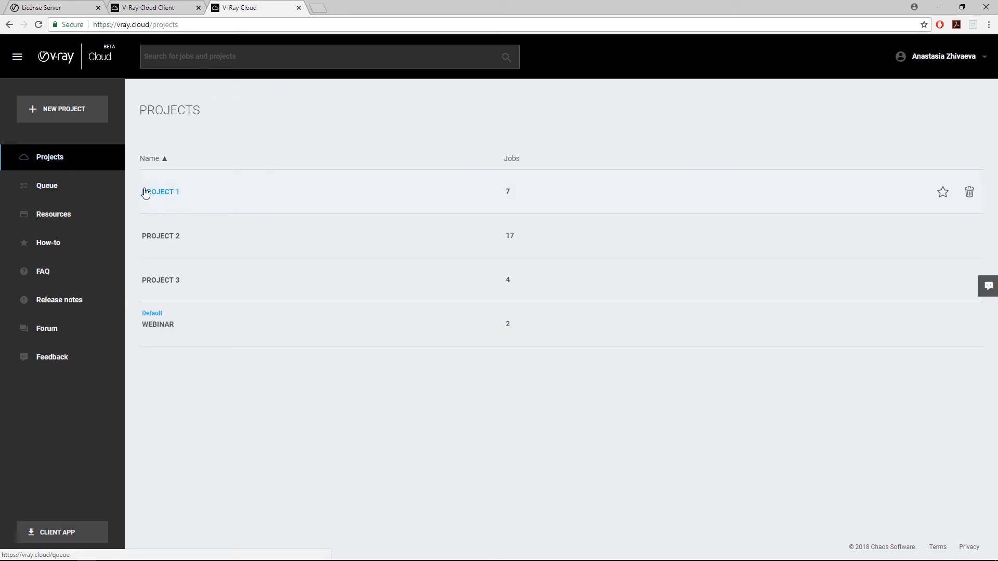
{"action": "left_click", "coordinate": [47, 196]}
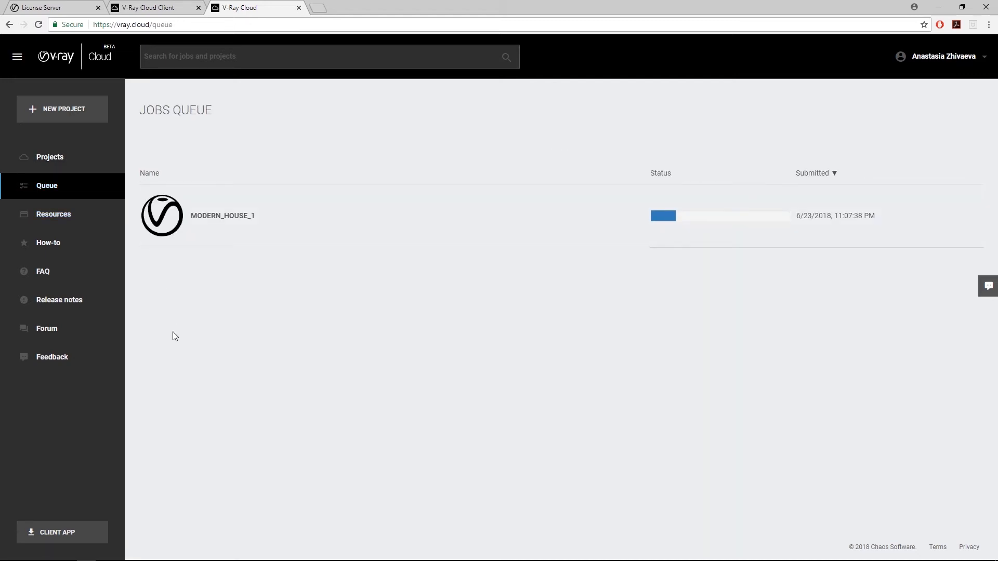
{"action": "left_click", "coordinate": [214, 216]}
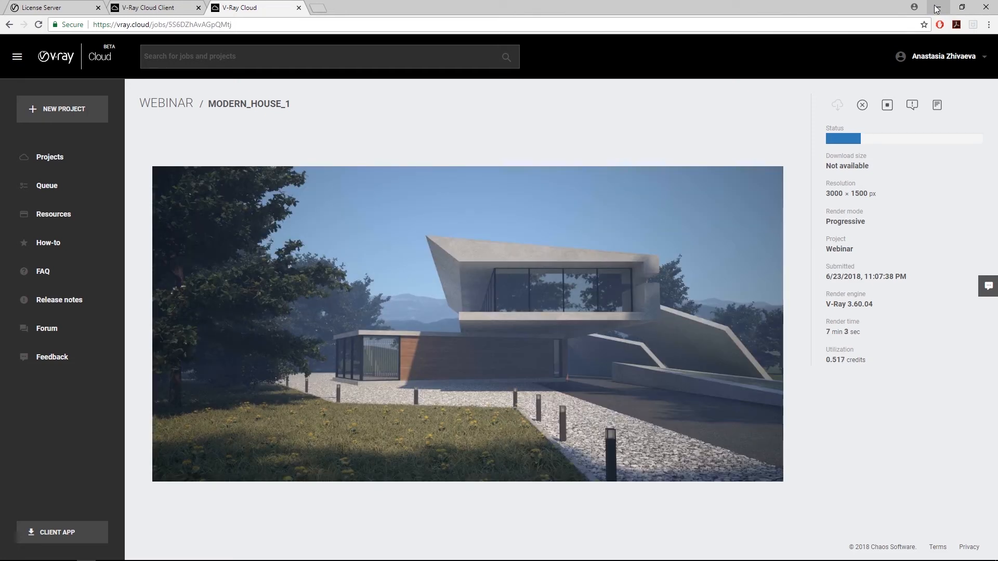
Step: Return to Rhino, reopen the V-Ray frame buffer, and enable its render history
{"action": "left_click", "coordinate": [935, 8]}
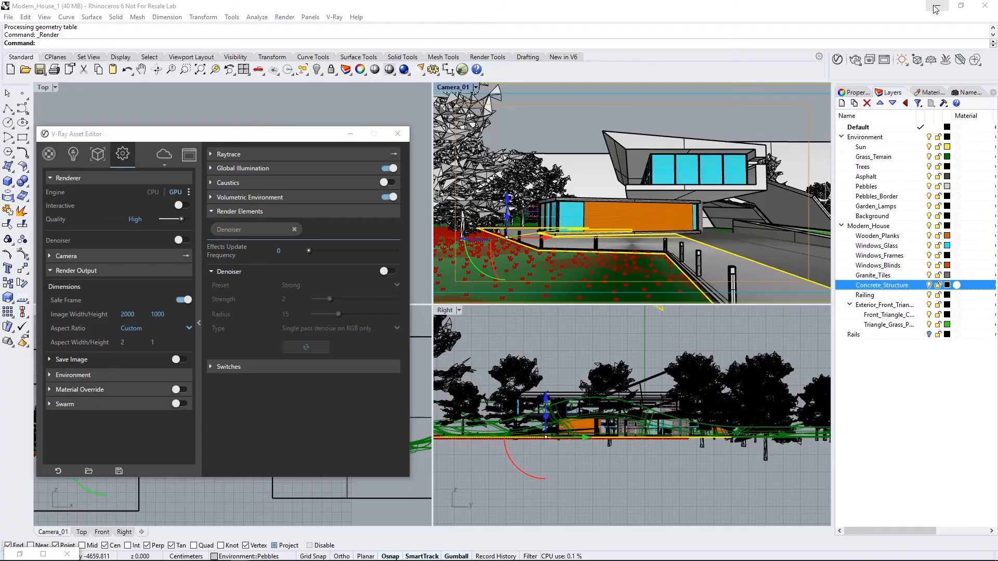
{"action": "left_click", "coordinate": [189, 155]}
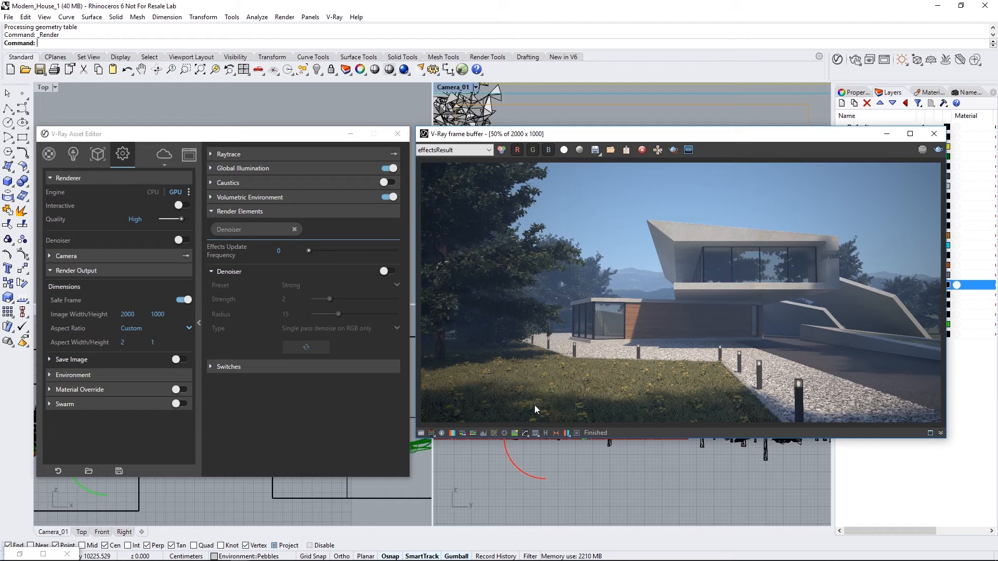
{"action": "left_click", "coordinate": [545, 434]}
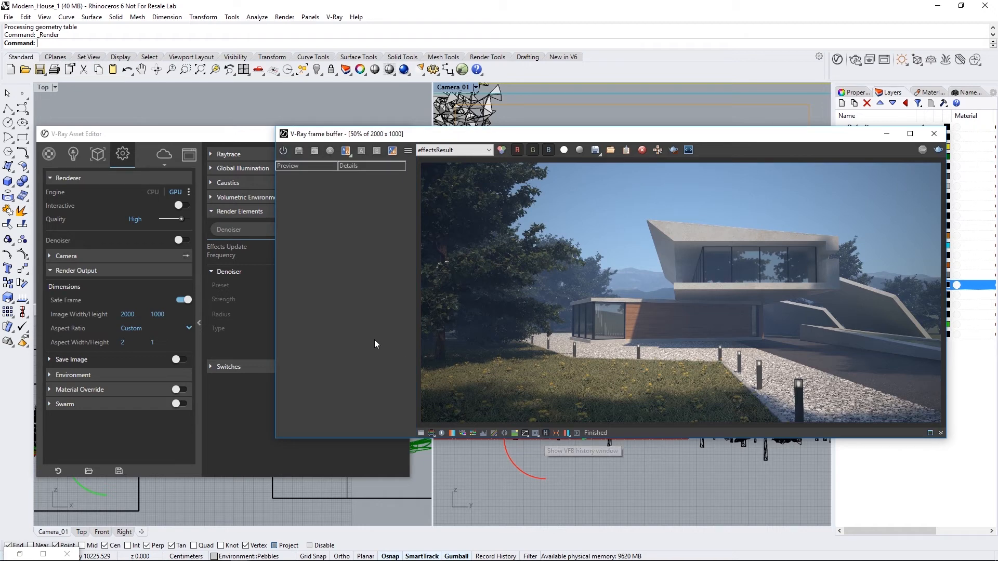
{"action": "left_click", "coordinate": [284, 151]}
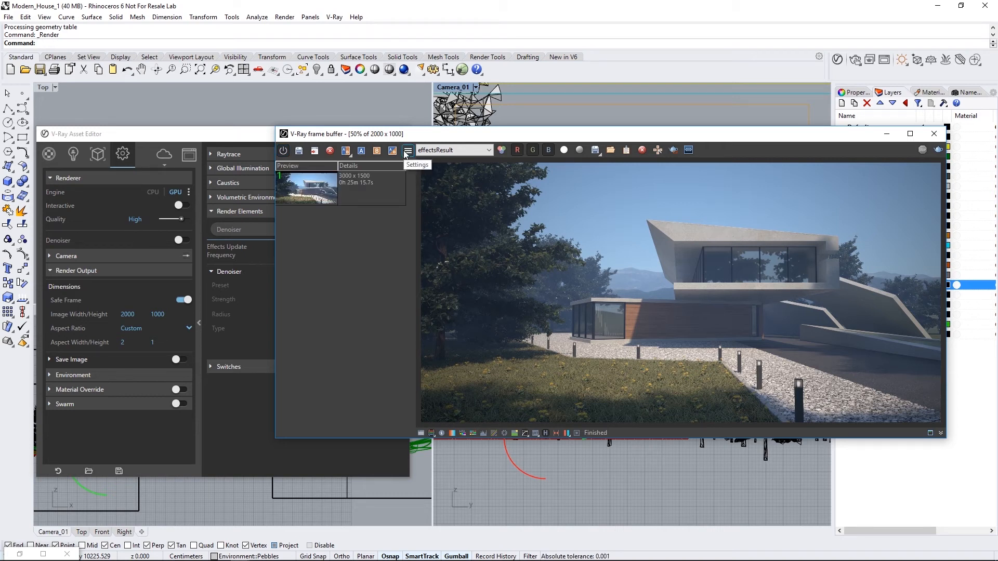
Step: Load the stored 3000 x 1500 render from the history into the frame buffer
{"action": "left_click", "coordinate": [321, 180]}
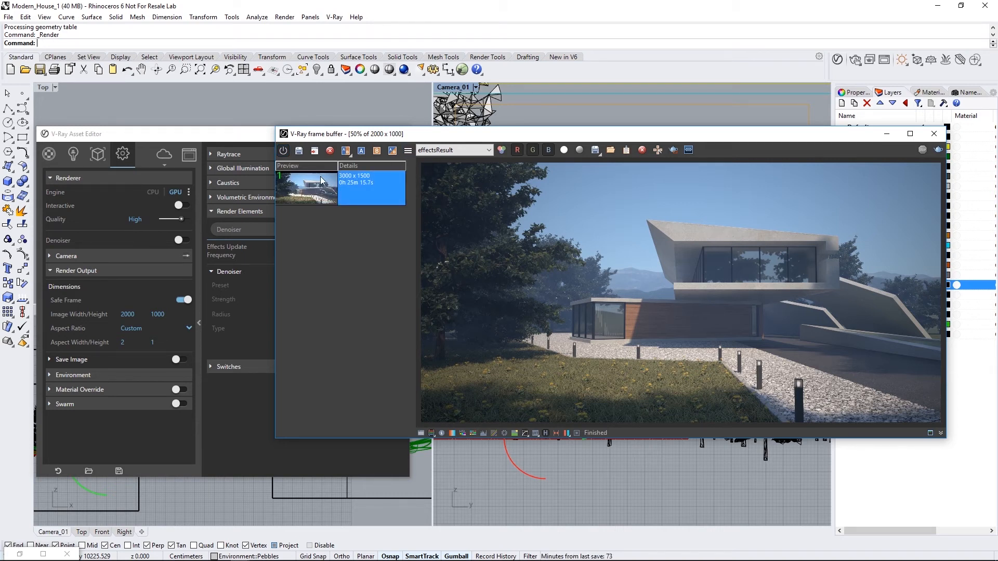
{"action": "left_click", "coordinate": [314, 151]}
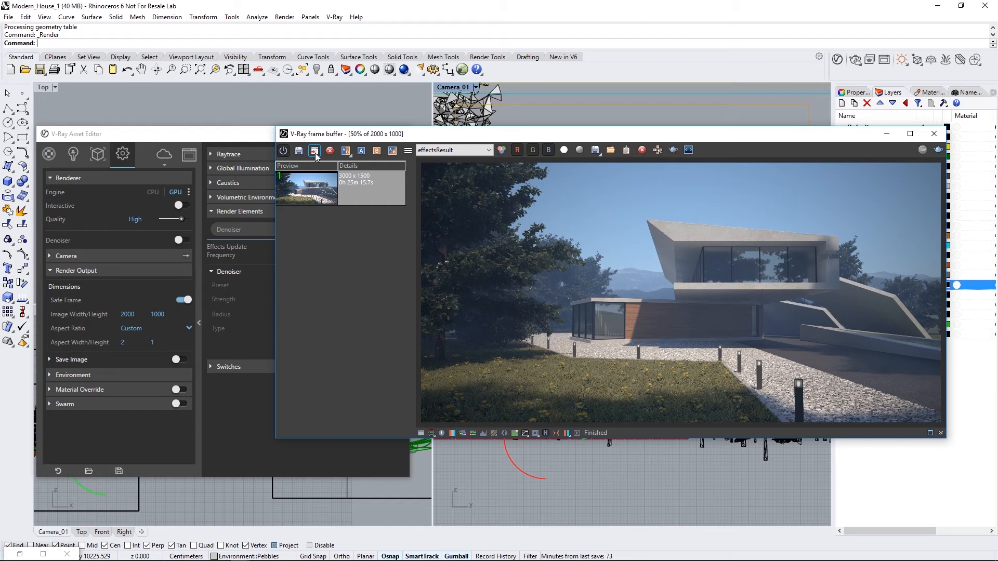
{"action": "left_click", "coordinate": [315, 151]}
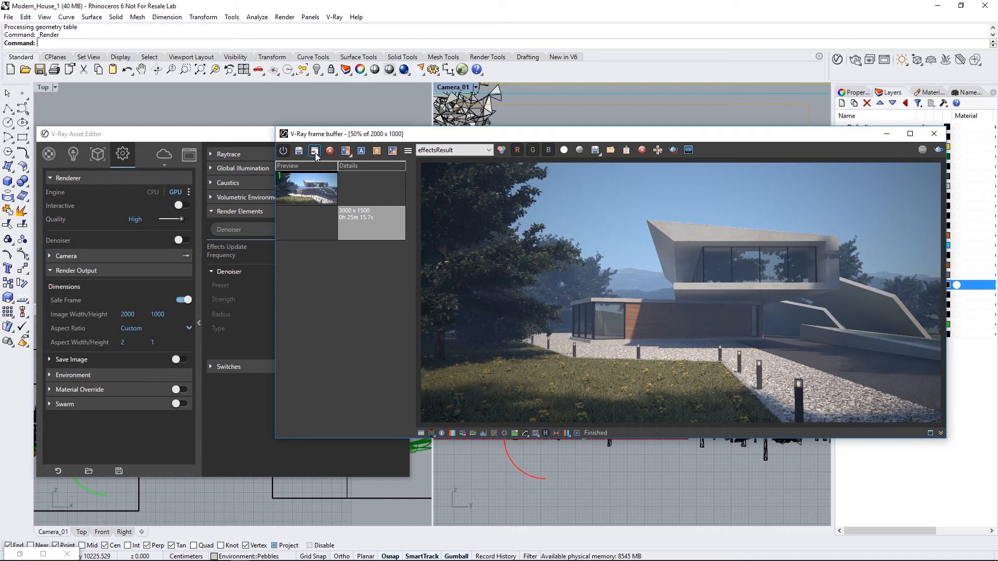
{"action": "left_click", "coordinate": [315, 152]}
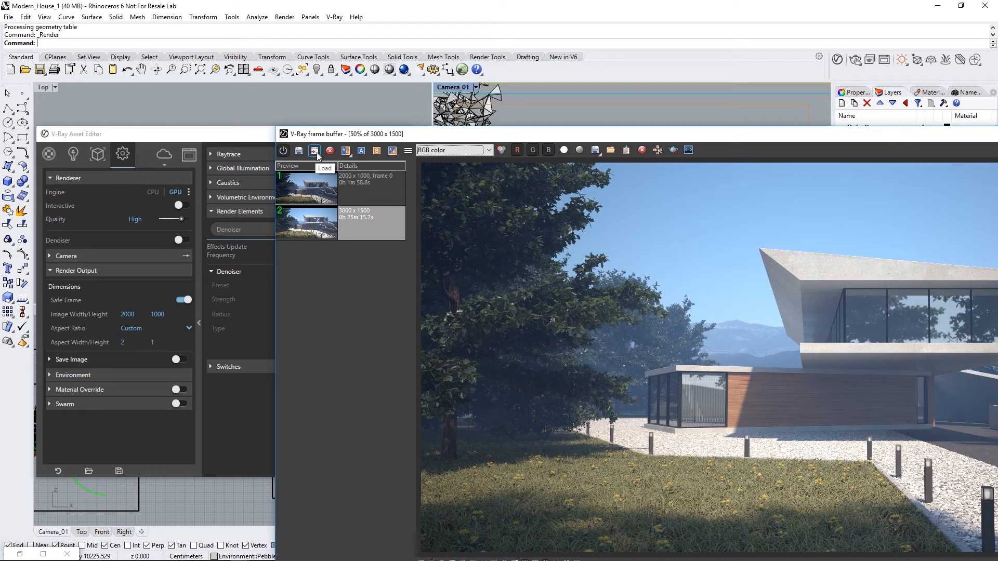
Step: Reposition the frame buffer so the whole window fits on screen and show its color correction controls
{"action": "left_click_drag", "start_coordinate": [488, 137], "coordinate": [246, 61]}
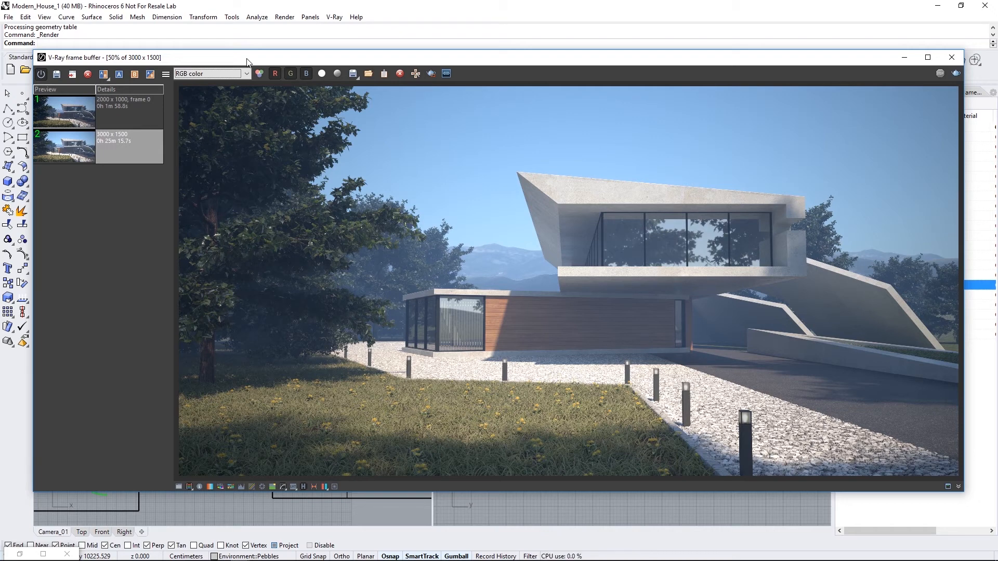
{"action": "left_click", "coordinate": [178, 487]}
{"action": "left_click_drag", "start_coordinate": [438, 57], "coordinate": [408, 60]}
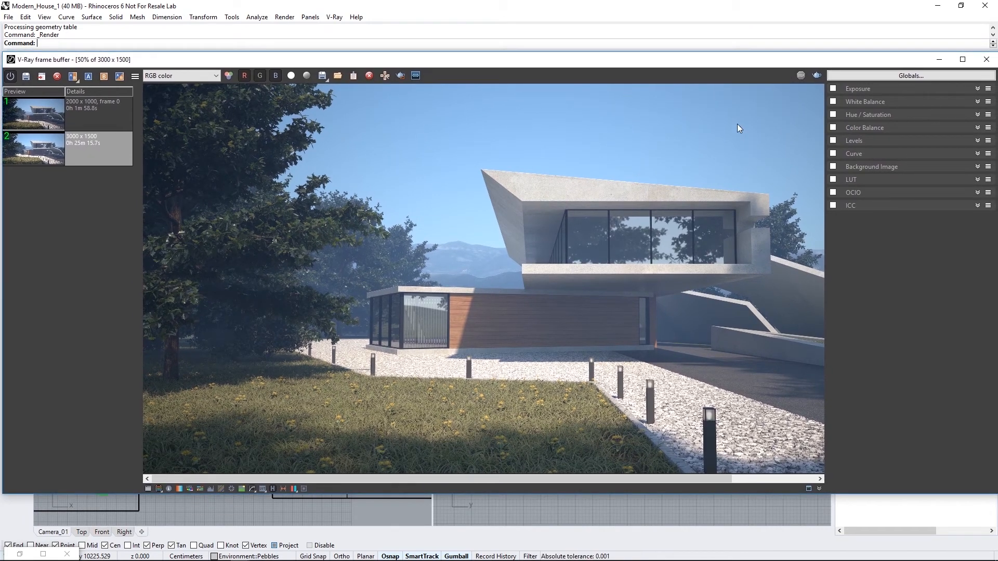
Step: Enable the Exposure correction with exposure 0.25, contrast 0.06 and slightly lower highlight burn, and compare the image with and without it
{"action": "left_click", "coordinate": [833, 88]}
{"action": "left_click_drag", "start_coordinate": [902, 111], "coordinate": [905, 110]}
{"action": "left_click_drag", "start_coordinate": [902, 148], "coordinate": [906, 148]}
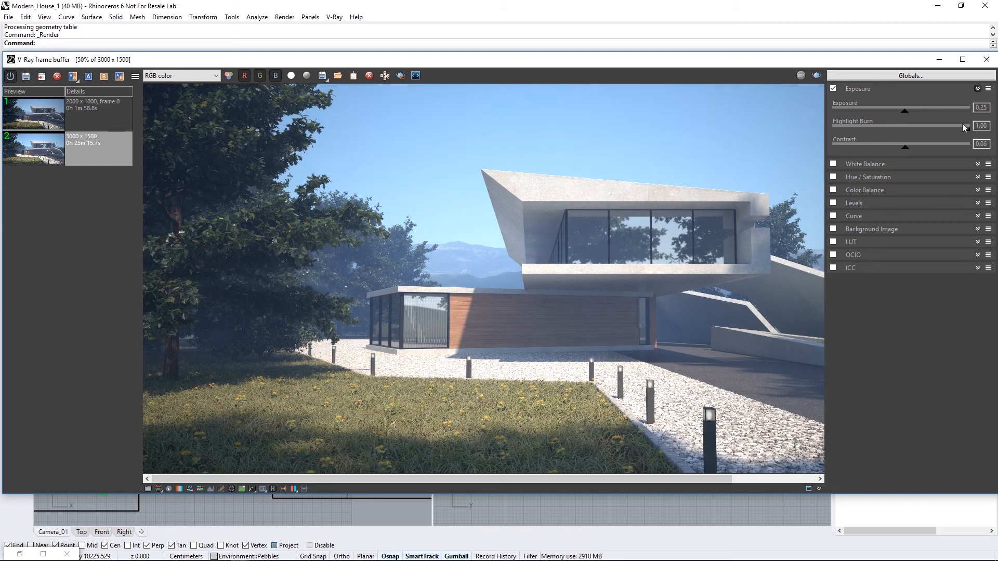
{"action": "left_click_drag", "start_coordinate": [962, 126], "coordinate": [955, 126]}
{"action": "left_click", "coordinate": [833, 89]}
{"action": "left_click", "coordinate": [834, 89]}
{"action": "left_click", "coordinate": [855, 89]}
Step: Enable the White Balance correction and set its temperature to about 6800
{"action": "left_click", "coordinate": [857, 101]}
{"action": "left_click", "coordinate": [835, 103]}
{"action": "mouse_move", "coordinate": [899, 127]}
{"action": "left_mouse_down"}
{"action": "mouse_move", "coordinate": [926, 131]}
{"action": "mouse_move", "coordinate": [879, 129]}
{"action": "mouse_move", "coordinate": [909, 127]}
{"action": "left_mouse_up"}
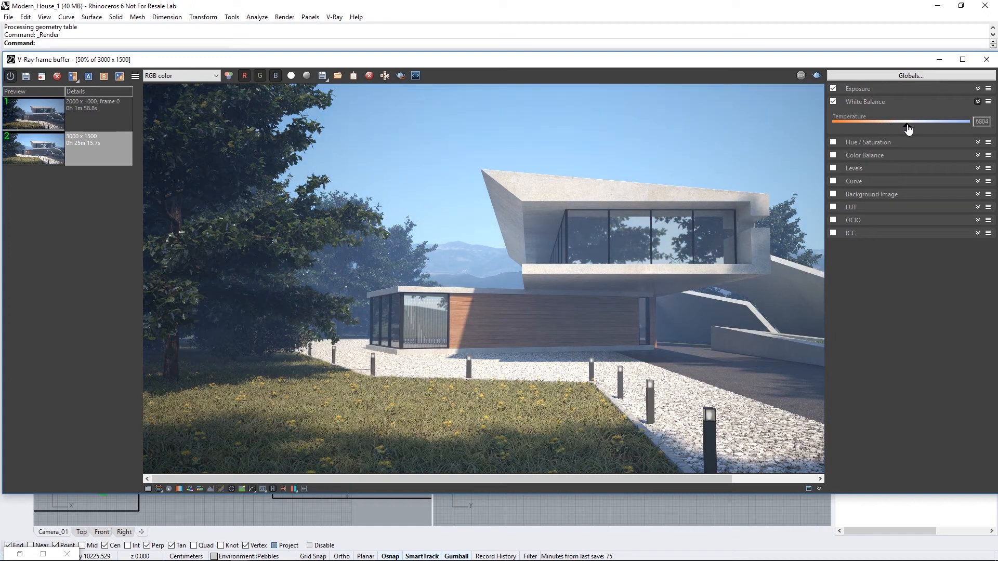
{"action": "left_click", "coordinate": [868, 104]}
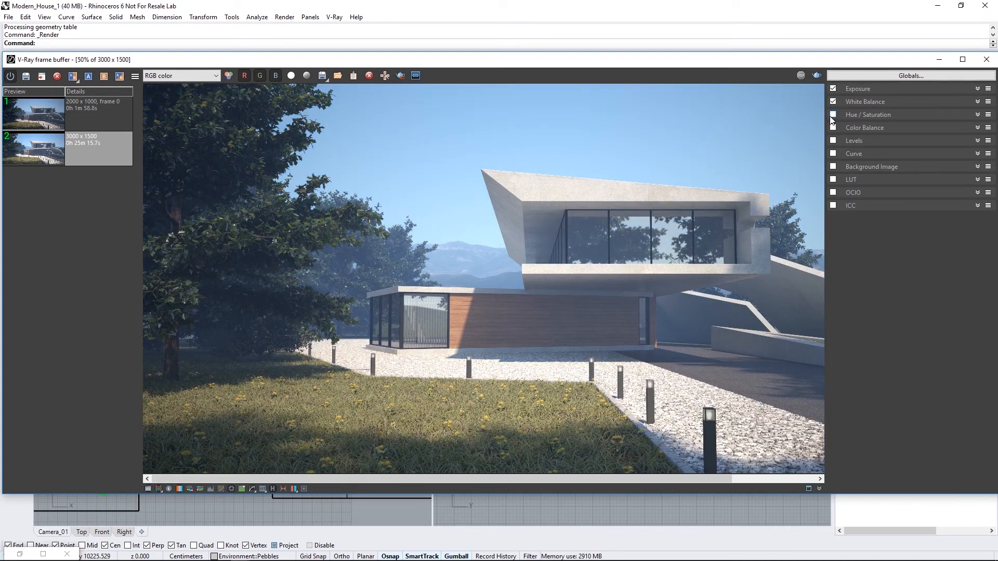
Step: Enable the Hue / Saturation correction, try hue at about -14.2 with saturation 0.20, and reset its settings
{"action": "left_click", "coordinate": [833, 114]}
{"action": "left_click", "coordinate": [855, 115]}
{"action": "left_click_drag", "start_coordinate": [910, 162], "coordinate": [897, 145]}
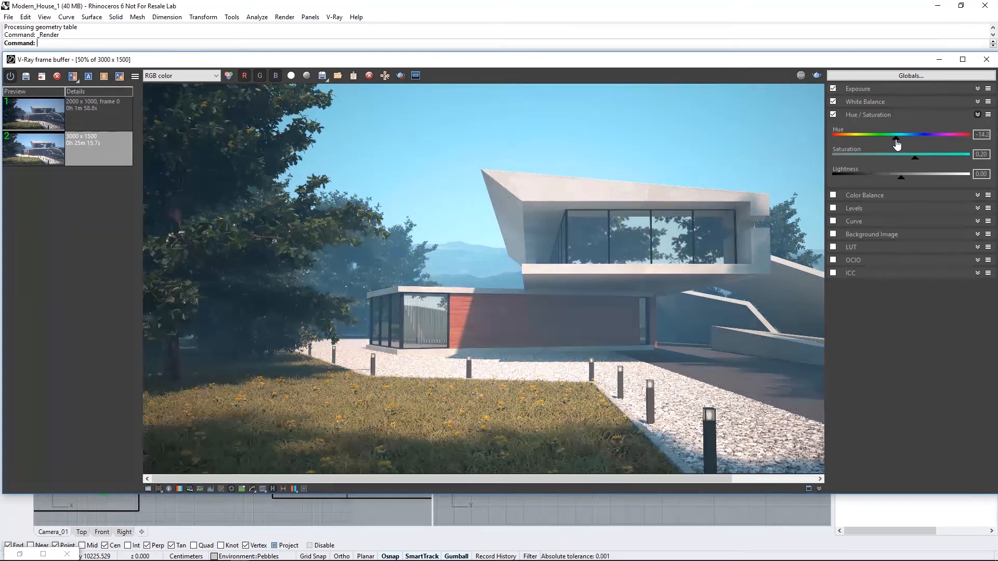
{"action": "left_click", "coordinate": [988, 115]}
{"action": "left_click", "coordinate": [986, 126]}
{"action": "left_click", "coordinate": [865, 115]}
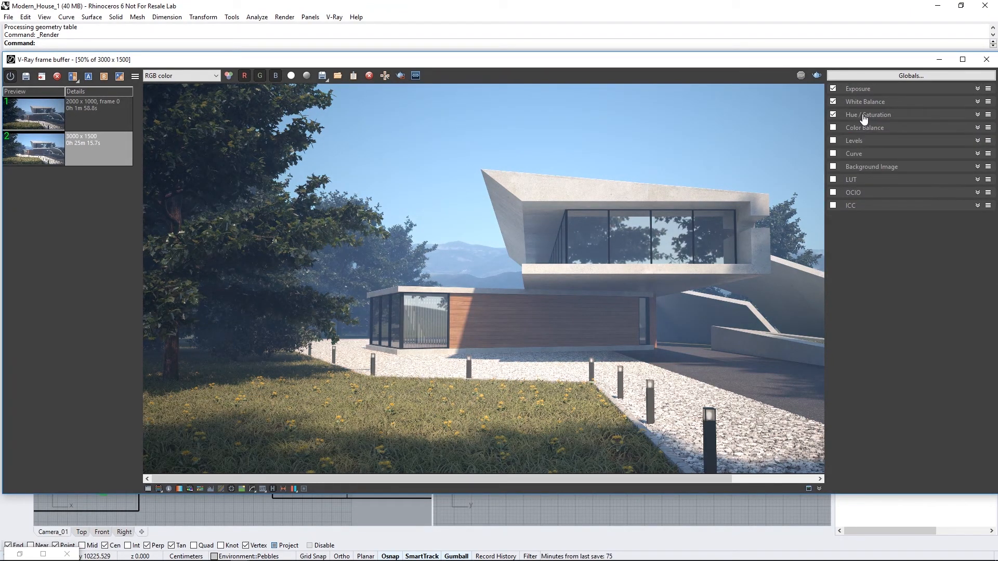
Step: Disable Hue / Saturation, enable Color Balance, and shift only the shadows to -0.06 toward cyan and slightly toward yellow
{"action": "left_click", "coordinate": [833, 115]}
{"action": "left_click", "coordinate": [833, 128]}
{"action": "left_click", "coordinate": [850, 129]}
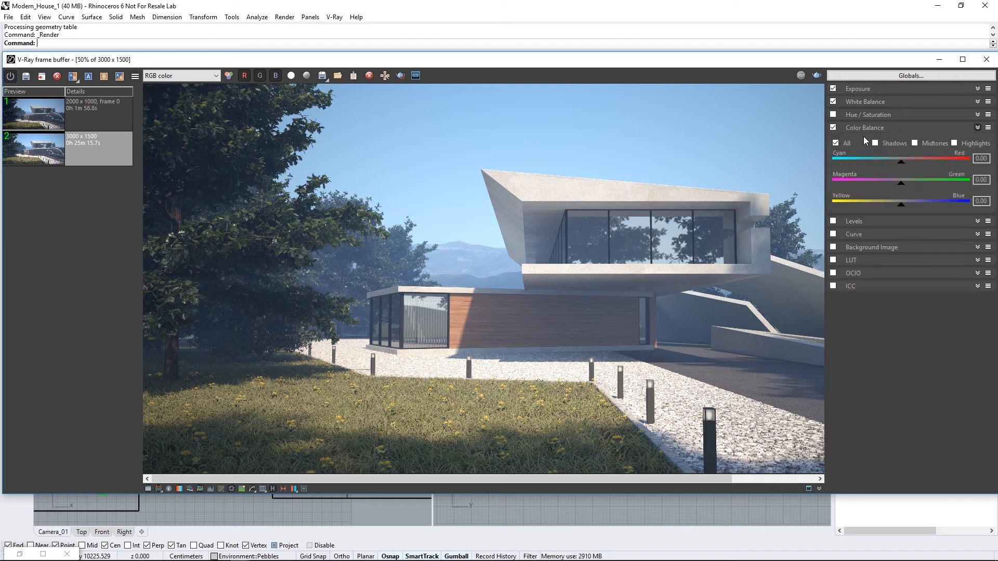
{"action": "left_click", "coordinate": [875, 144]}
{"action": "left_click_drag", "start_coordinate": [901, 162], "coordinate": [898, 165]}
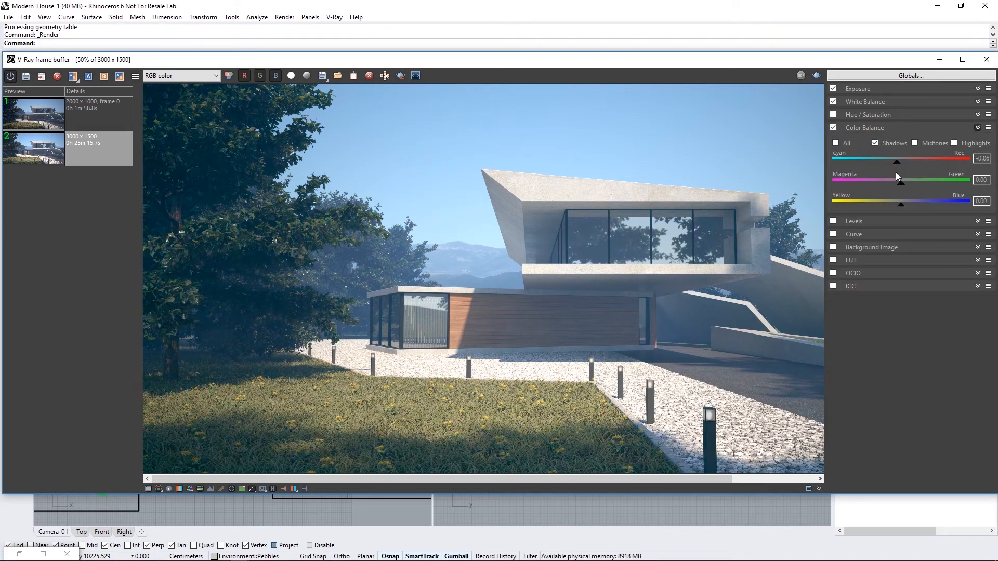
{"action": "left_click_drag", "start_coordinate": [901, 206], "coordinate": [895, 208]}
{"action": "left_click", "coordinate": [854, 130]}
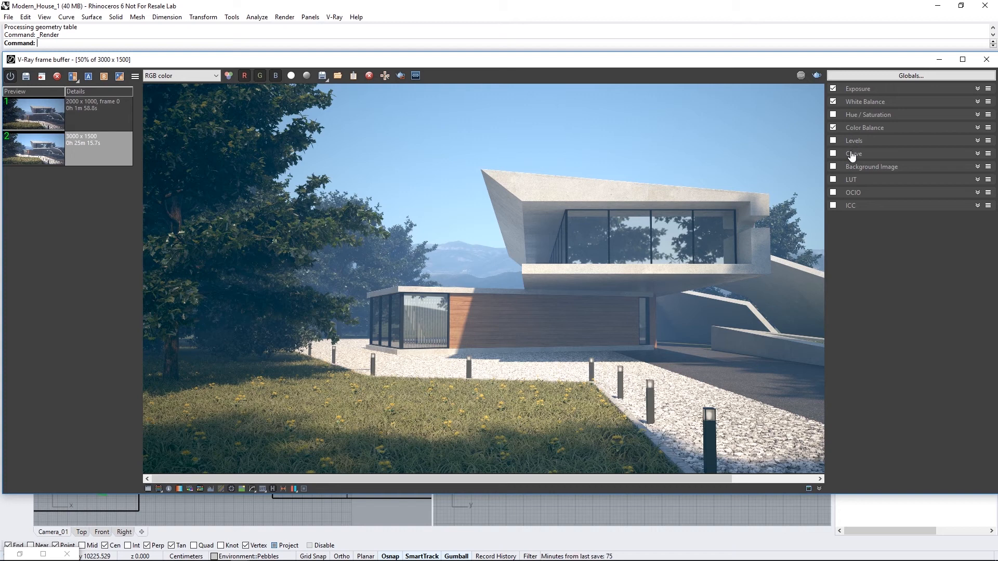
Step: Enable the Curve correction and shape a gentle S-curve, lowering the dark tones and raising the bright tones with its handle near 0.66, 0.78
{"action": "left_click", "coordinate": [852, 154]}
{"action": "left_click", "coordinate": [833, 153]}
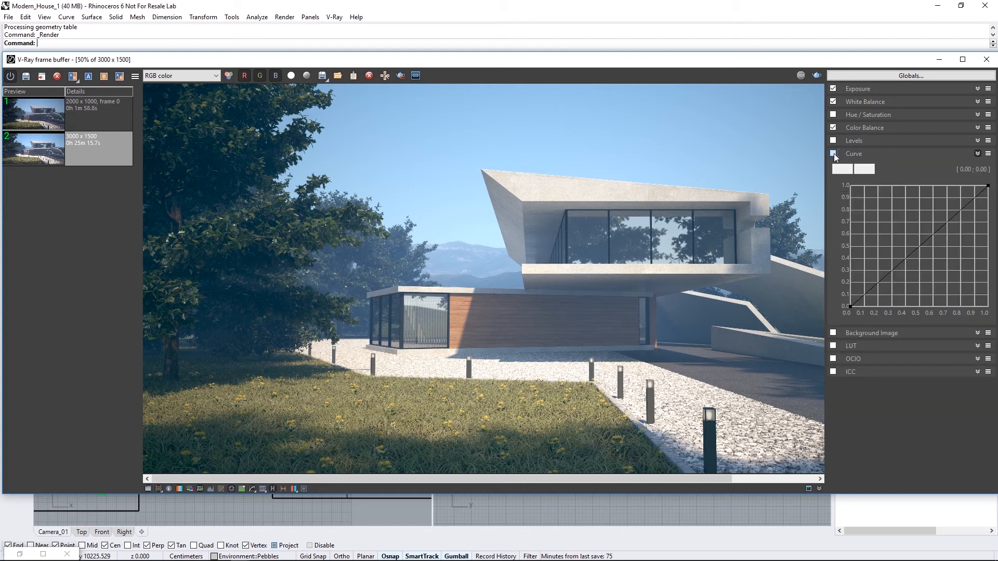
{"action": "left_click", "coordinate": [851, 308]}
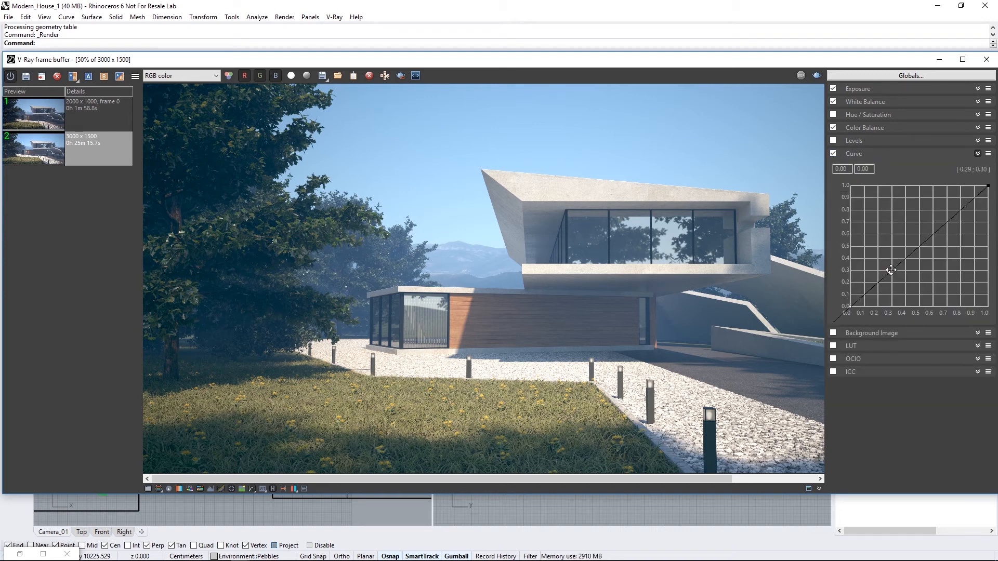
{"action": "left_click_drag", "start_coordinate": [890, 275], "coordinate": [890, 280]}
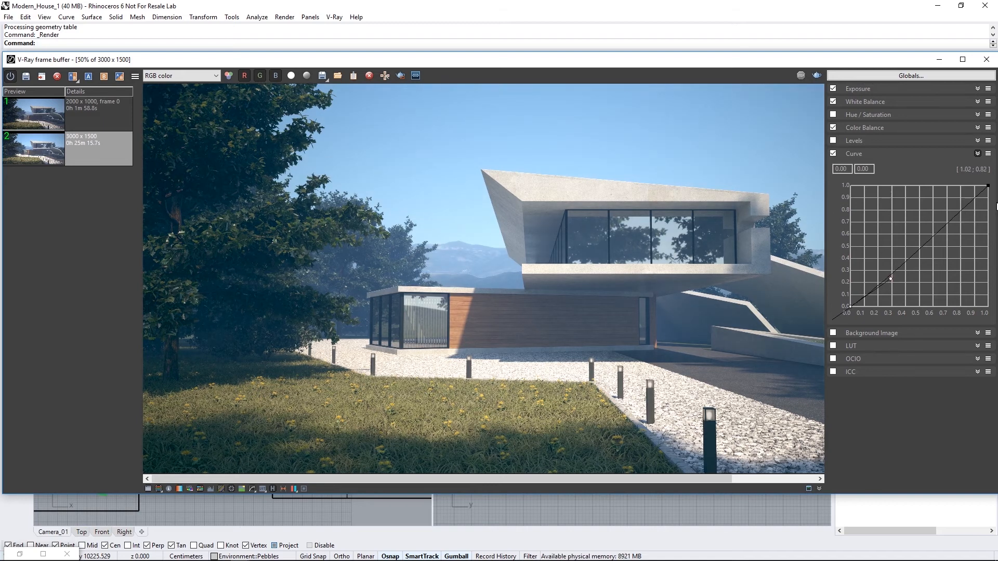
{"action": "left_click", "coordinate": [987, 186]}
{"action": "left_click_drag", "start_coordinate": [949, 220], "coordinate": [942, 213]}
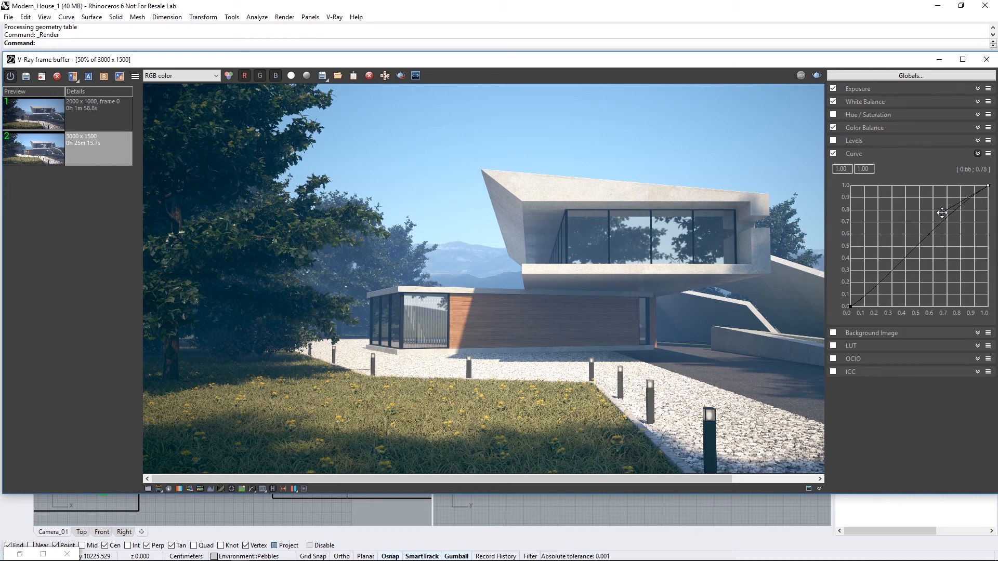
Step: Save all color corrections as the global correction file "Color corrections" in the VFB folder and close the Asset Editor
{"action": "left_click", "coordinate": [910, 76]}
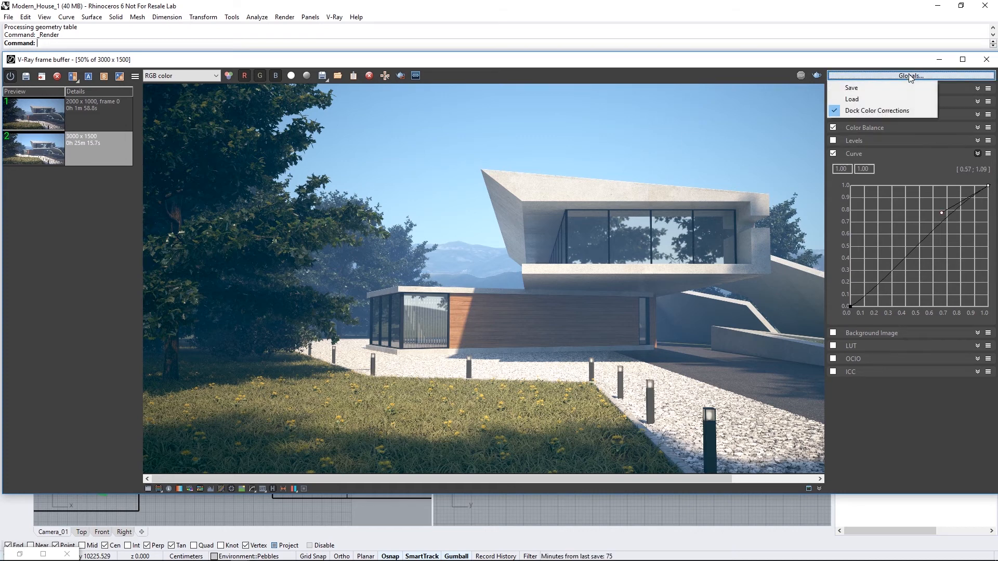
{"action": "left_click", "coordinate": [864, 87]}
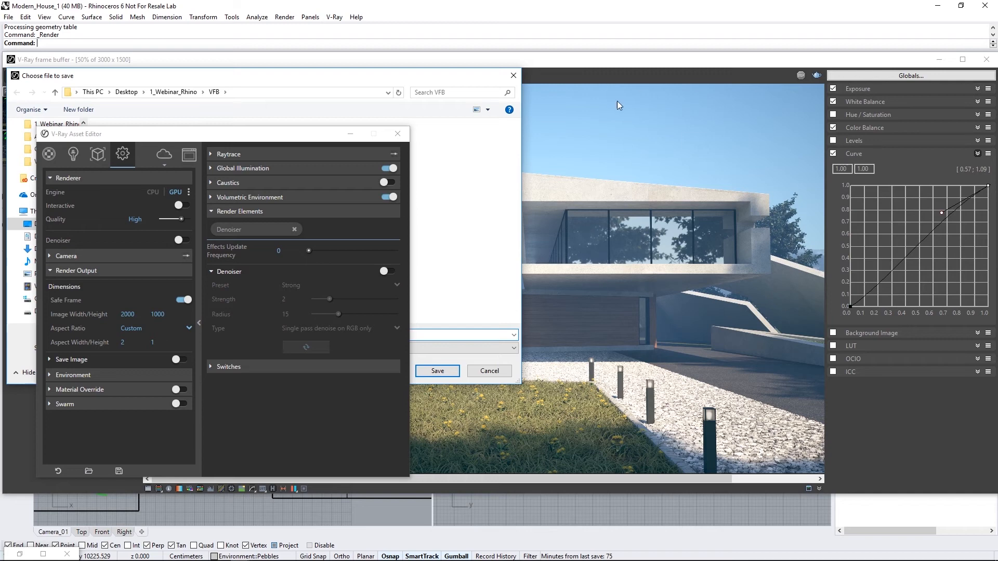
{"action": "double_click", "coordinate": [405, 76]}
{"action": "double_click", "coordinate": [417, 12]}
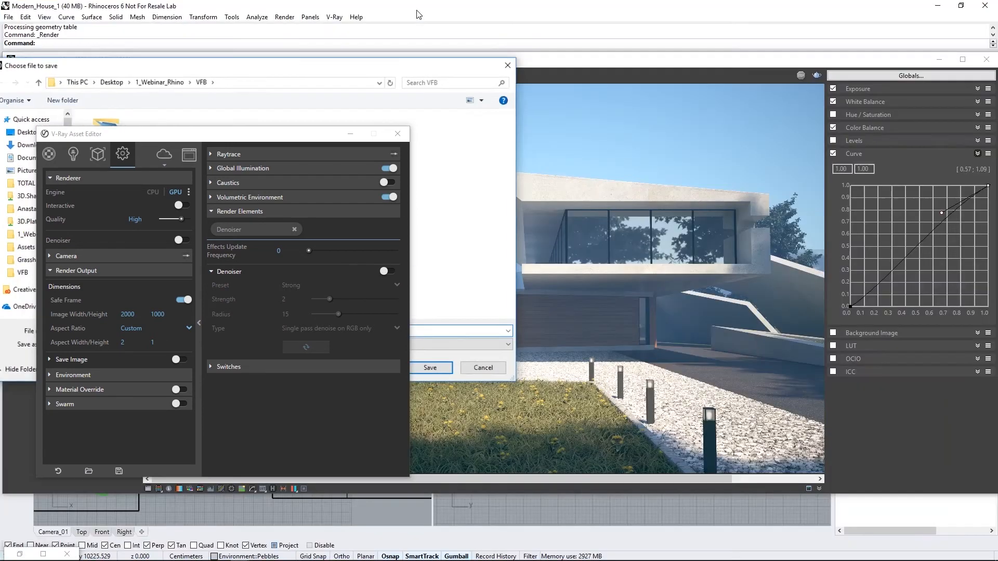
{"action": "left_click_drag", "start_coordinate": [415, 75], "coordinate": [844, 120]}
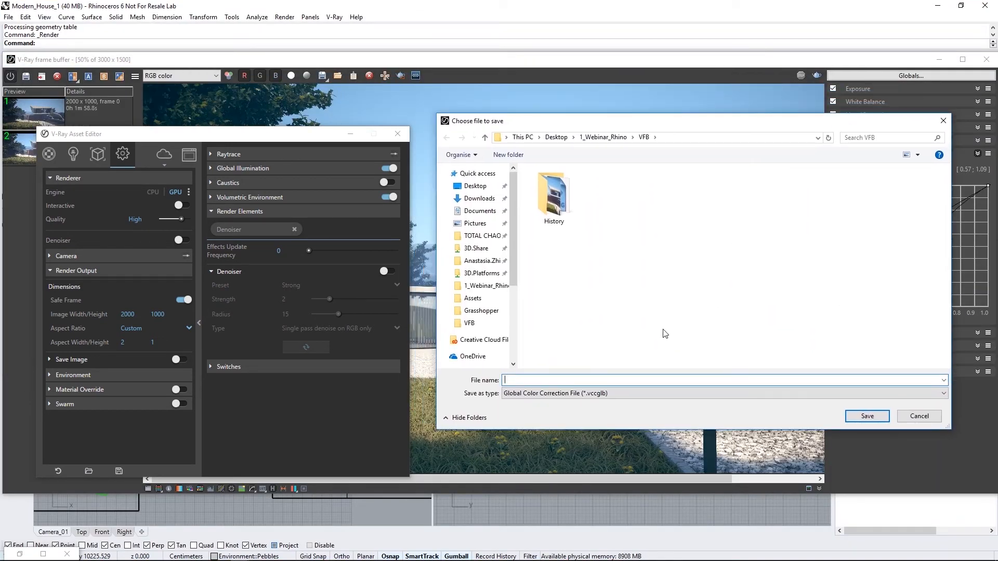
{"action": "type", "text": "Color corrections"}
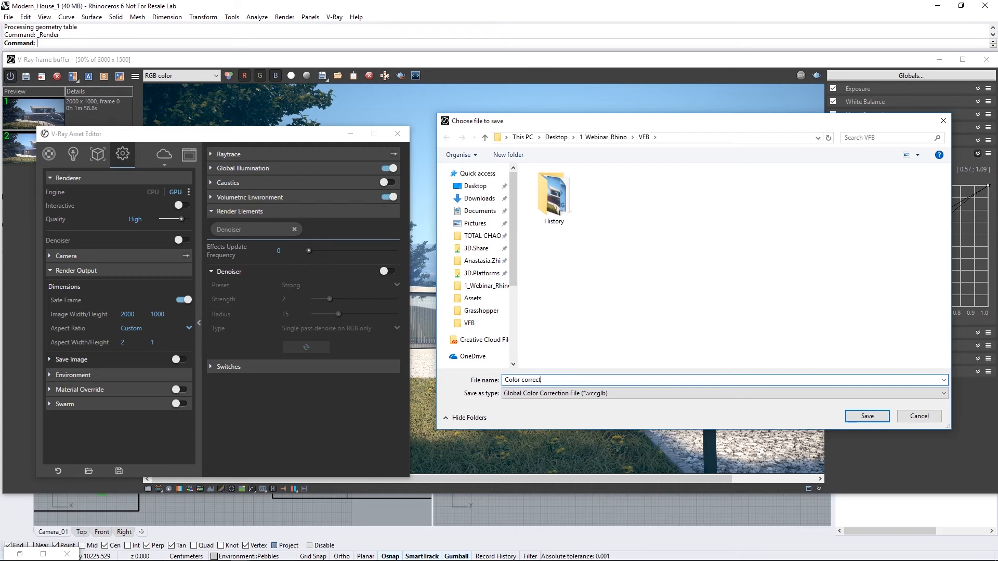
{"action": "left_click", "coordinate": [861, 421]}
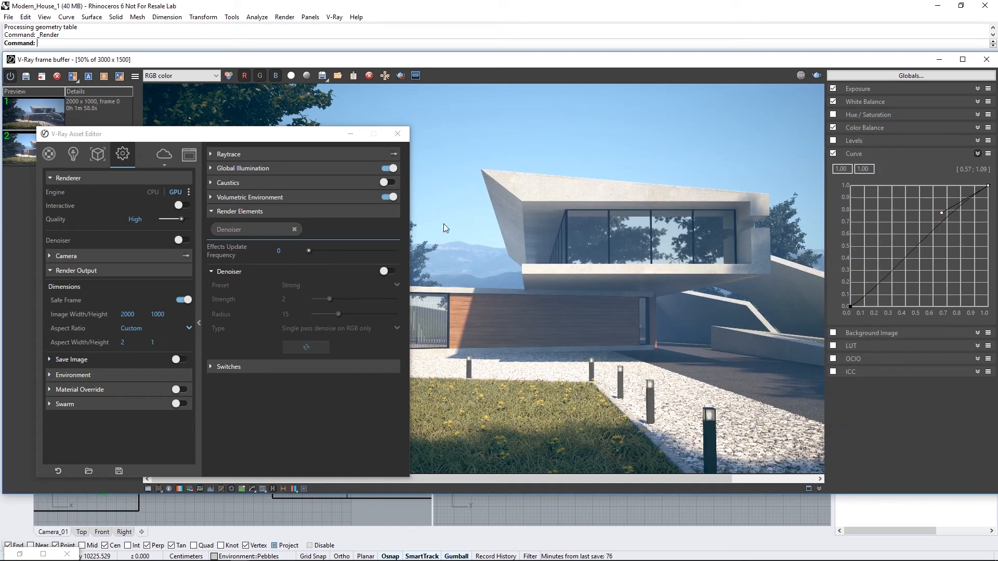
{"action": "left_click", "coordinate": [397, 135]}
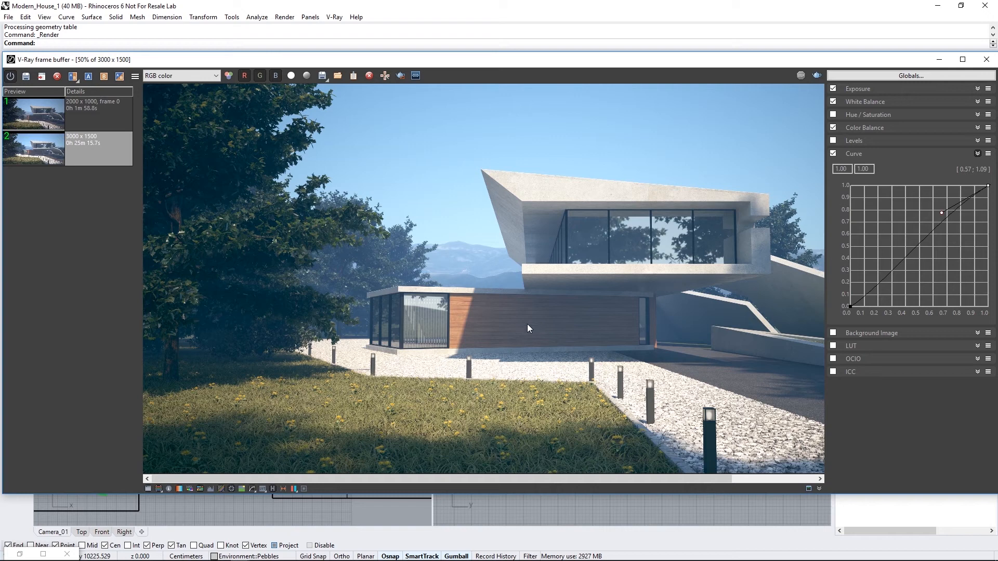
Step: Hide the frame buffer's color correction controls and bring up the V-Ray Asset Editor's render settings over the image
{"action": "left_click", "coordinate": [148, 489]}
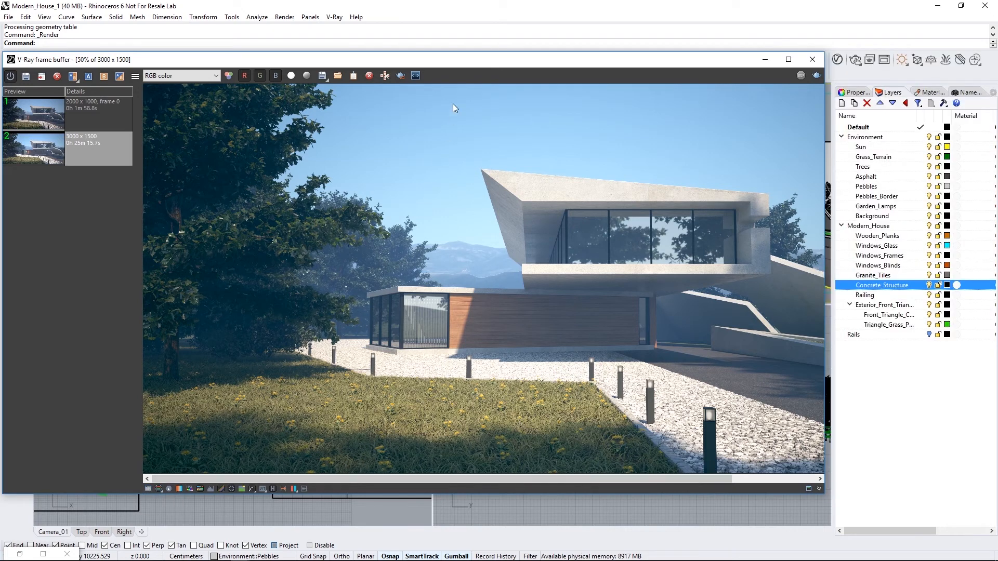
{"action": "left_click_drag", "start_coordinate": [451, 66], "coordinate": [539, 77]}
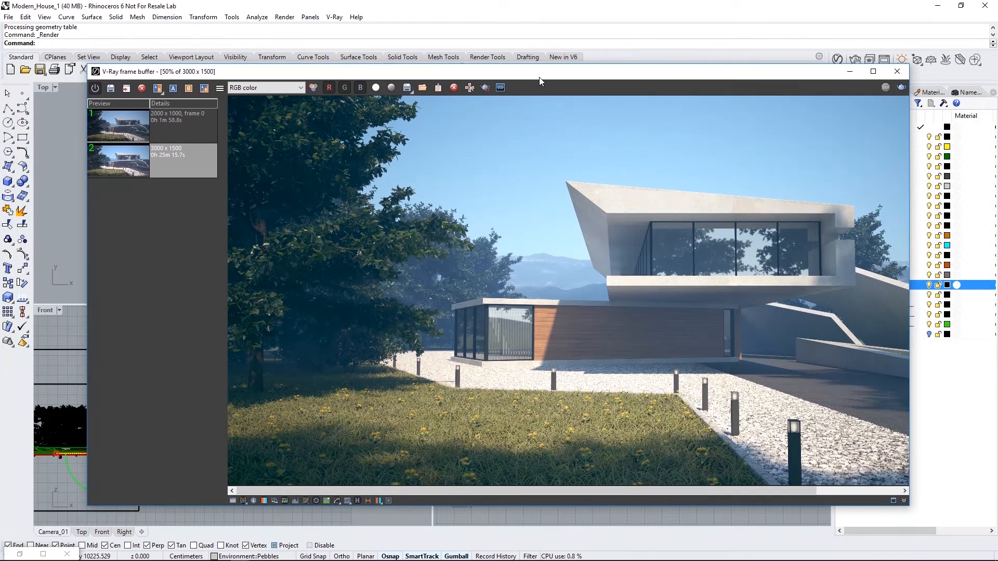
{"action": "left_click", "coordinate": [837, 60]}
{"action": "left_click_drag", "start_coordinate": [285, 138], "coordinate": [458, 123]}
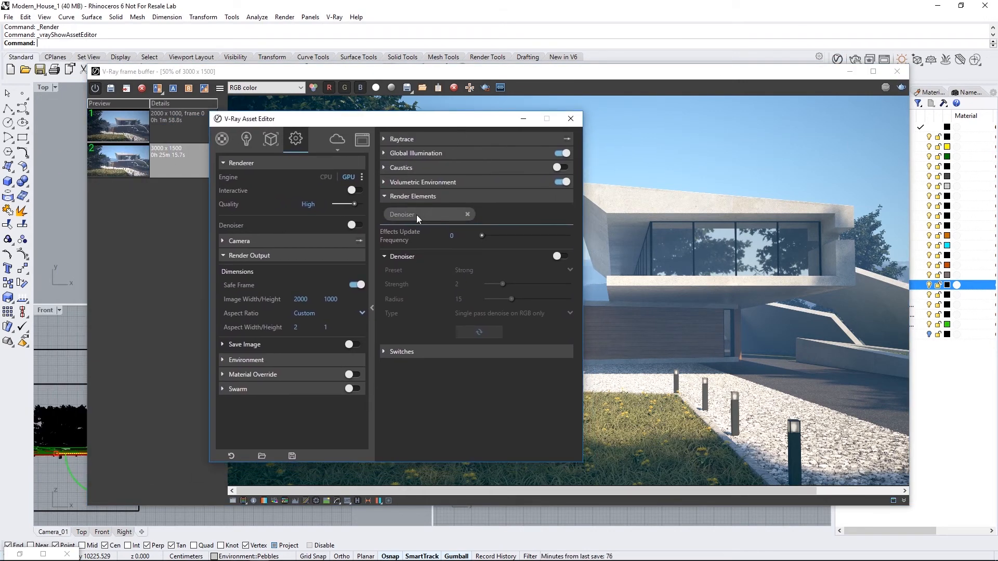
Step: Add the Atmosphere and Background render elements in the render settings
{"action": "left_click", "coordinate": [384, 256]}
{"action": "left_click", "coordinate": [503, 215]}
{"action": "type", "text": "a"}
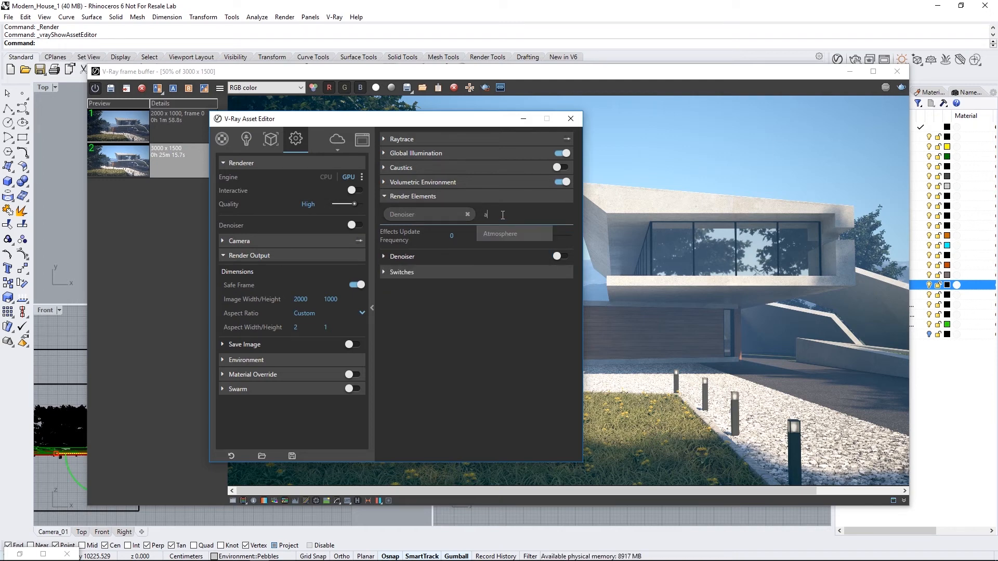
{"action": "left_click", "coordinate": [500, 234]}
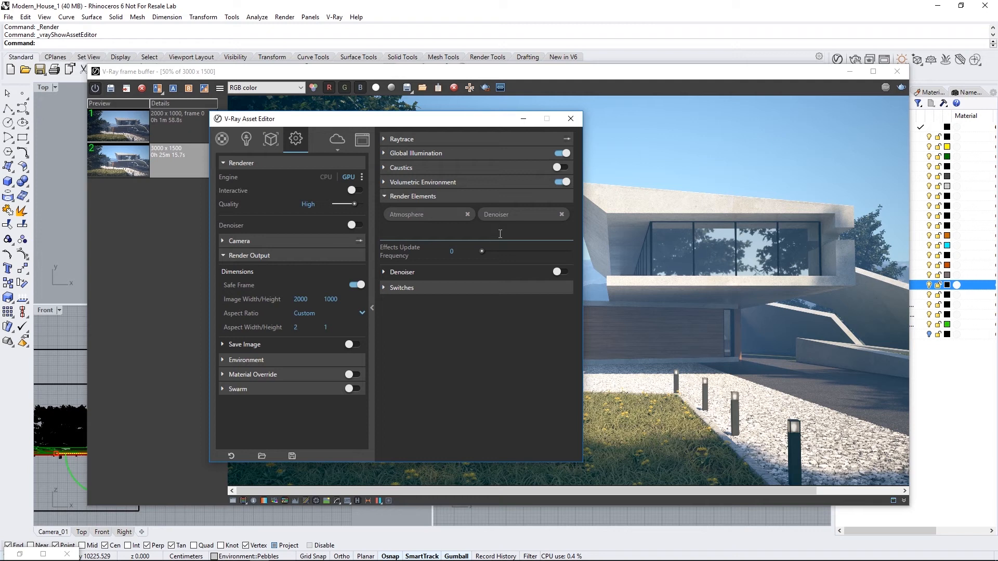
{"action": "left_click", "coordinate": [501, 234]}
{"action": "type", "text": "ba"}
{"action": "left_click", "coordinate": [437, 245]}
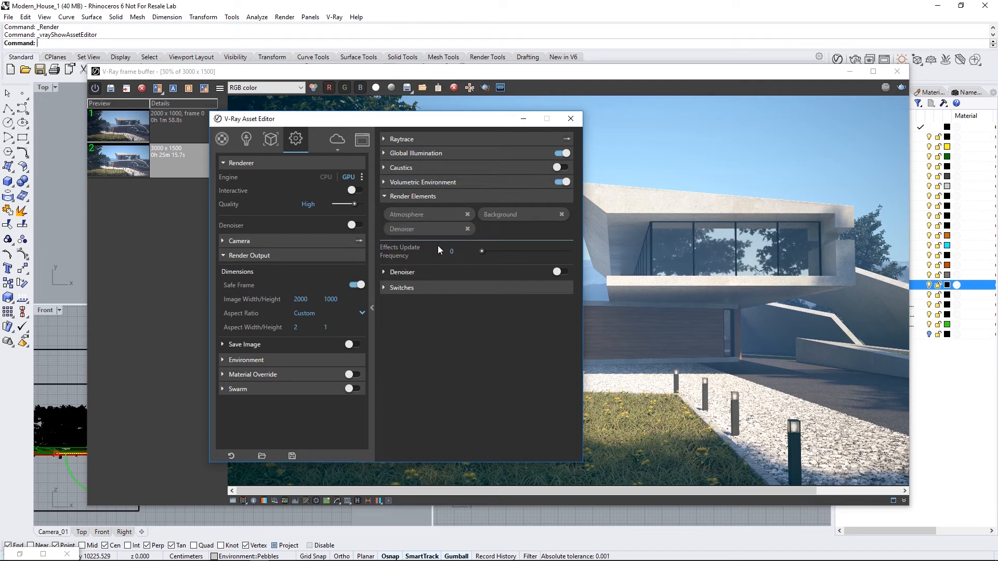
Step: Add the Global Illumination and Lighting render elements
{"action": "left_click", "coordinate": [491, 231]}
{"action": "type", "text": "gl"}
{"action": "left_click", "coordinate": [493, 249]}
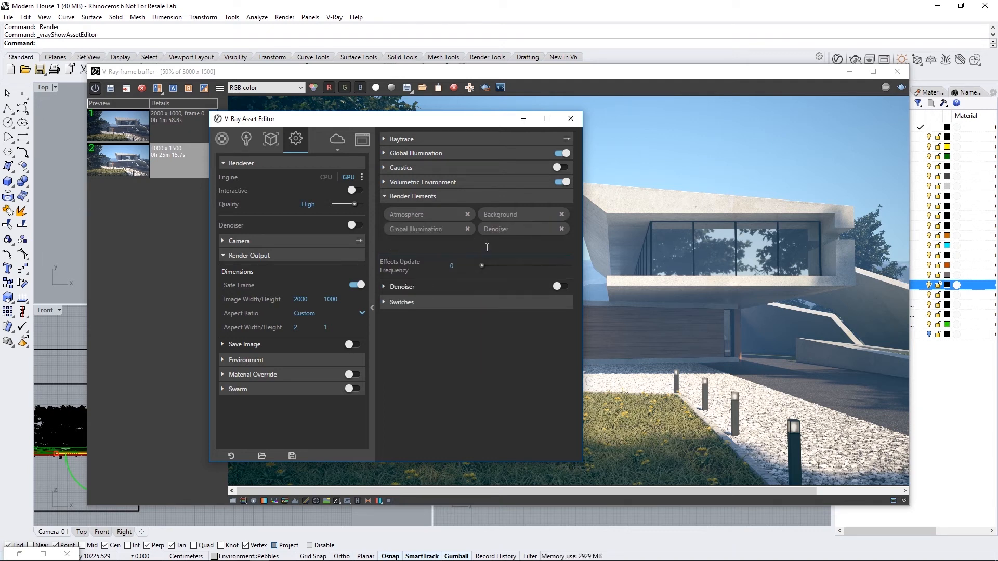
{"action": "left_click", "coordinate": [487, 247]}
{"action": "type", "text": "li"}
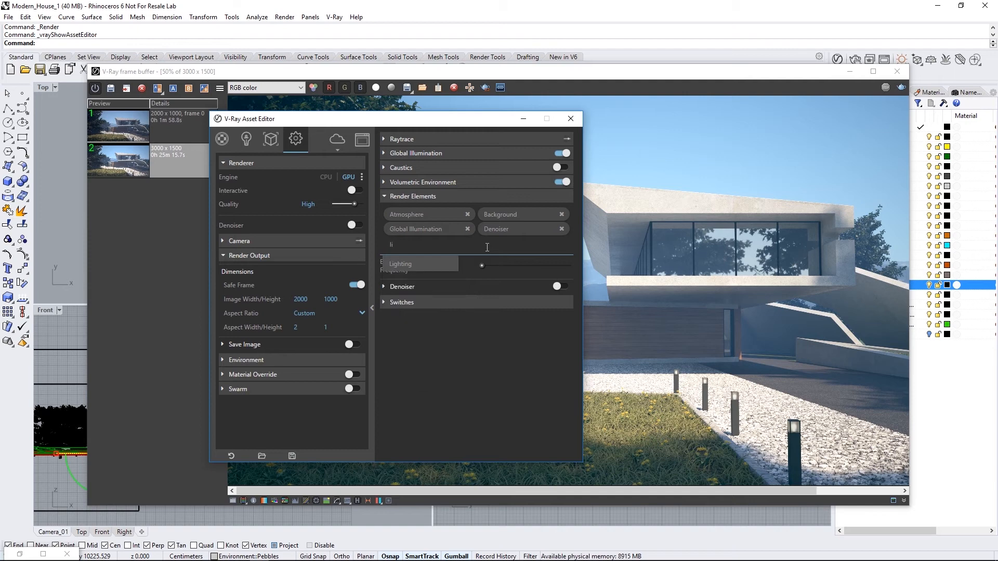
{"action": "left_click", "coordinate": [447, 267]}
Step: Add the Reflection and Refraction render elements
{"action": "left_click", "coordinate": [502, 248]}
{"action": "type", "text": "reflection"}
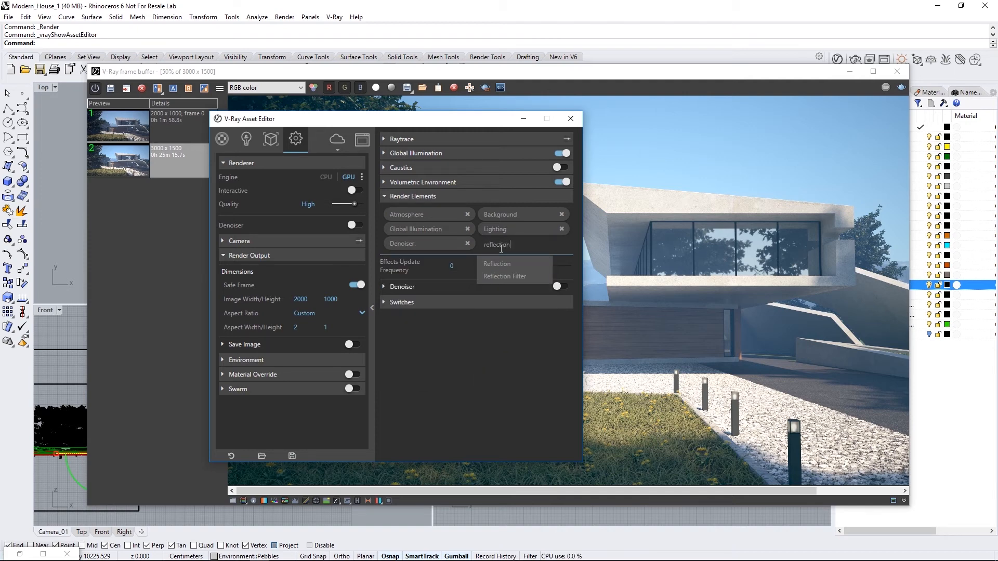
{"action": "left_click", "coordinate": [499, 264]}
{"action": "left_click", "coordinate": [499, 260]}
{"action": "type", "text": "refra"}
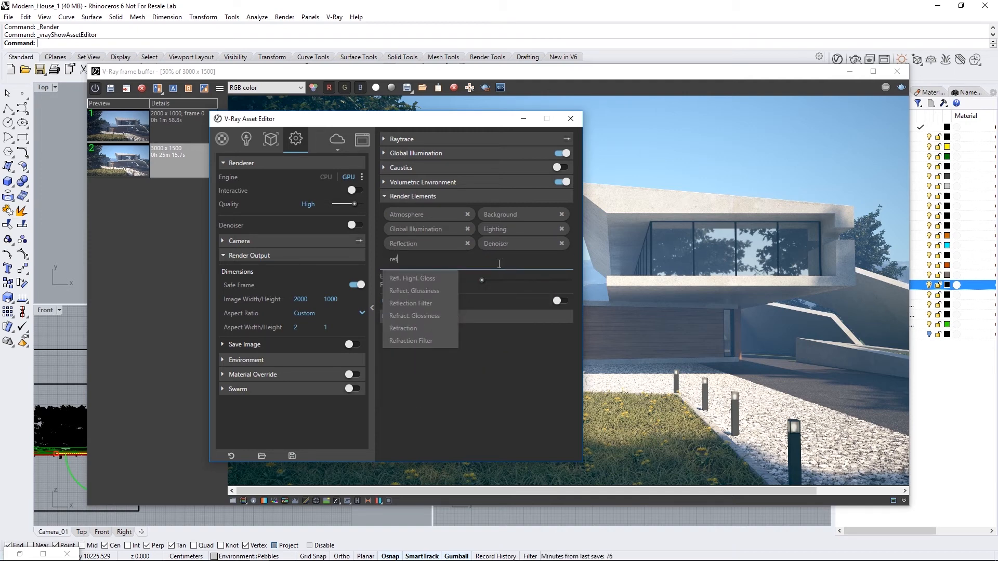
{"action": "left_click", "coordinate": [454, 292]}
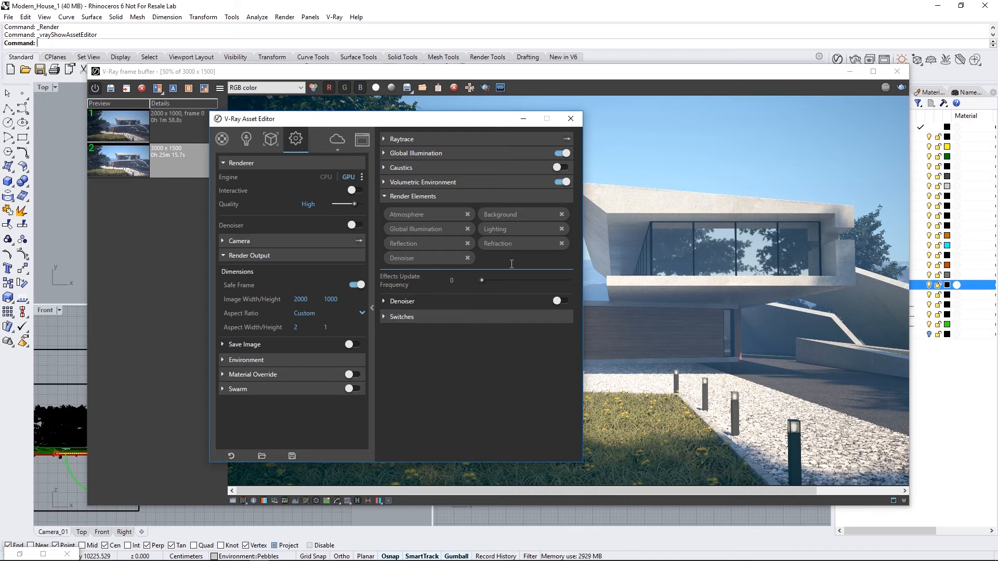
Step: Add the Specular and Multi Matte render elements to complete the compositing set
{"action": "left_click", "coordinate": [515, 258]}
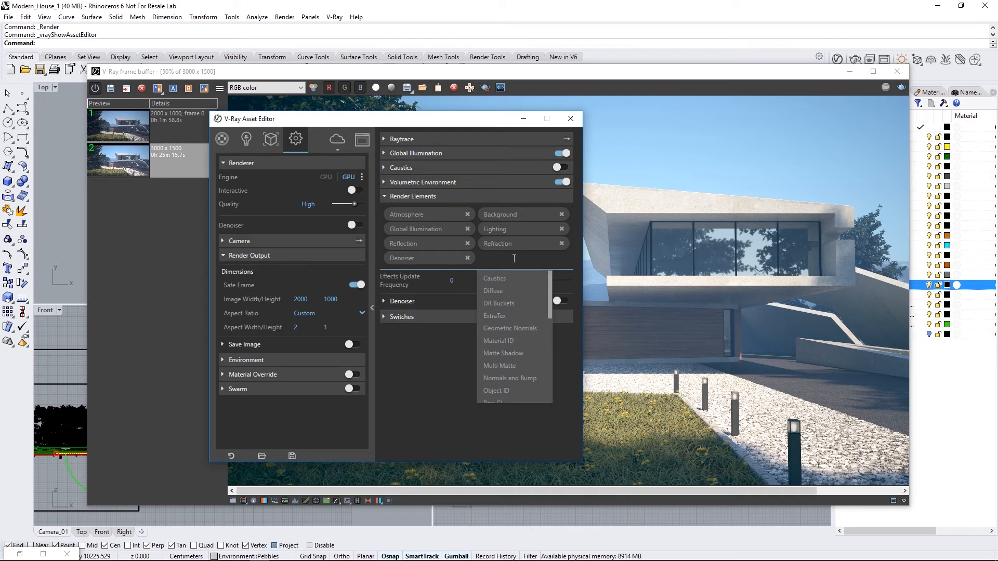
{"action": "type", "text": "specular"}
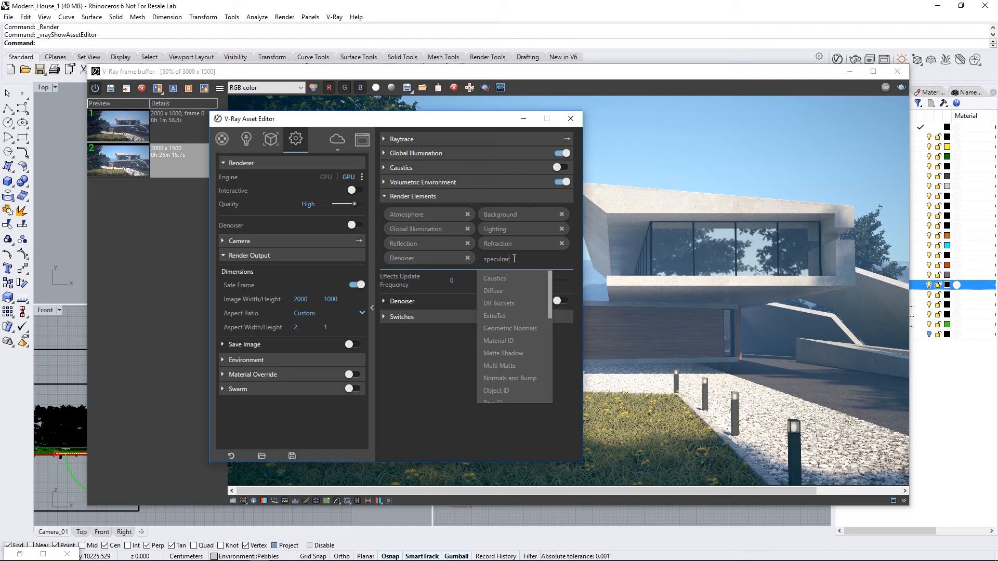
{"action": "key", "text": "BackSpace"}
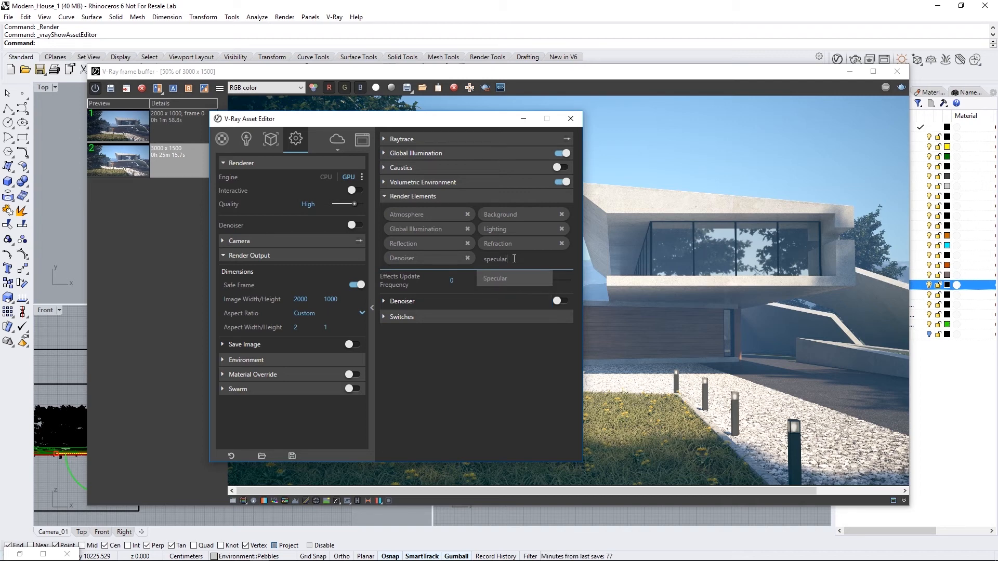
{"action": "left_click", "coordinate": [503, 277]}
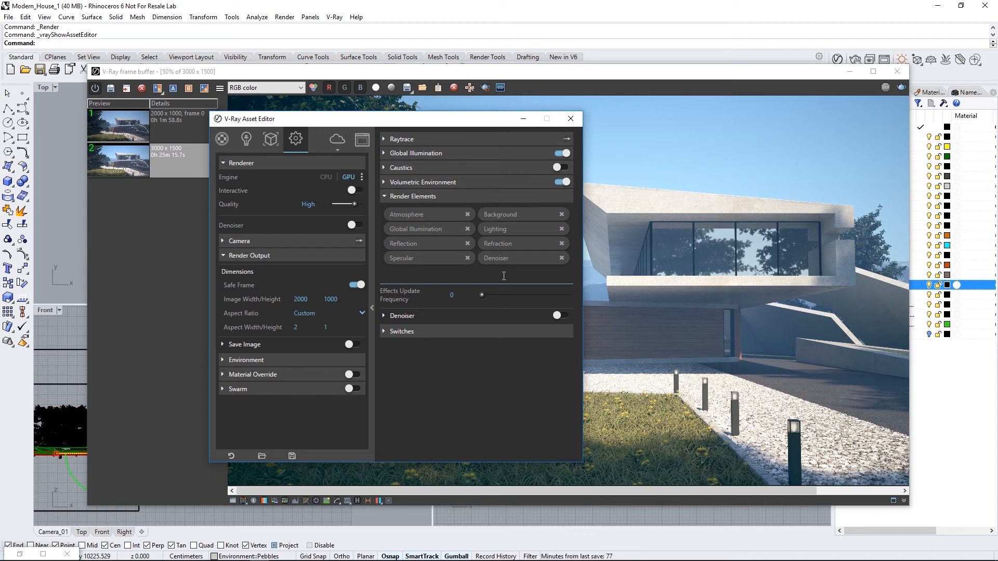
{"action": "left_click", "coordinate": [504, 277]}
{"action": "type", "text": "multi"}
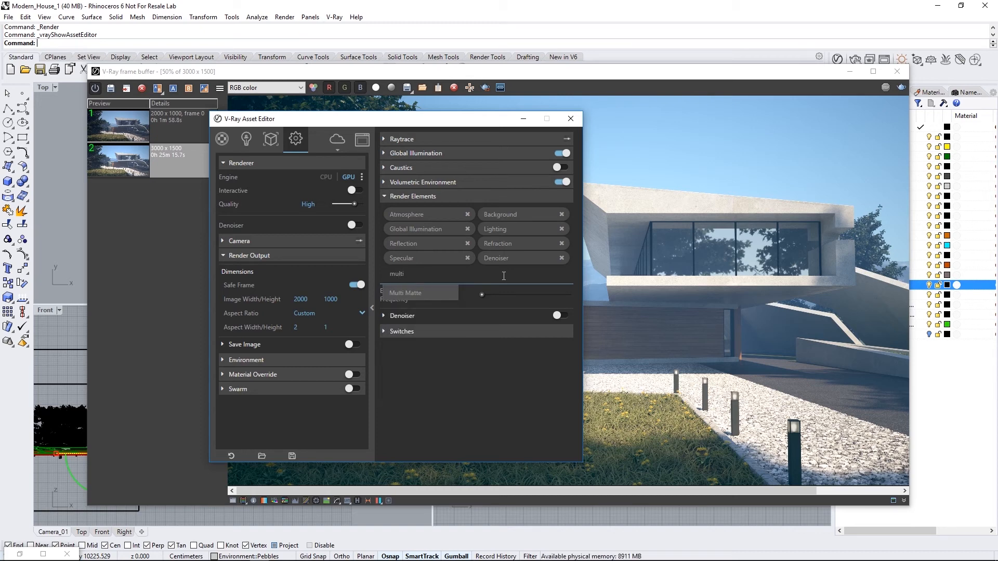
{"action": "left_click", "coordinate": [440, 294]}
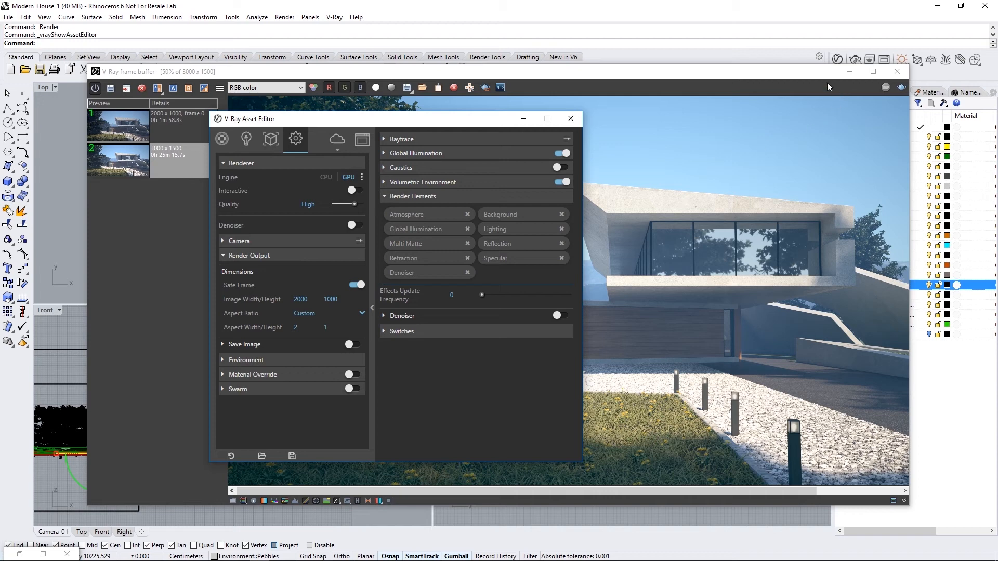
Step: Close the frame buffer and check the V-Ray object IDs of the house's upper concrete volume and the sloped concrete structure beside it
{"action": "left_click", "coordinate": [897, 71]}
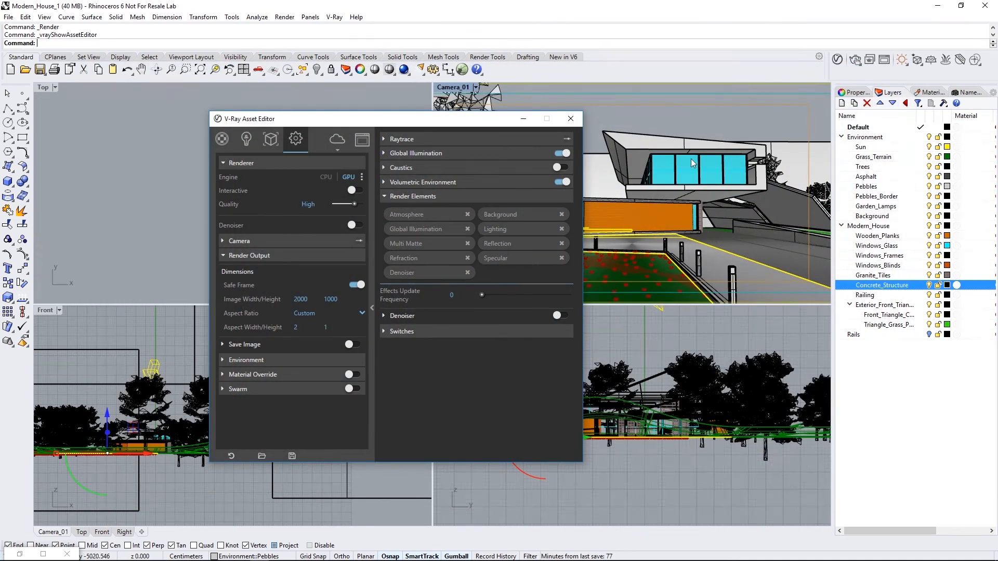
{"action": "left_click", "coordinate": [691, 172]}
{"action": "left_click", "coordinate": [853, 93]}
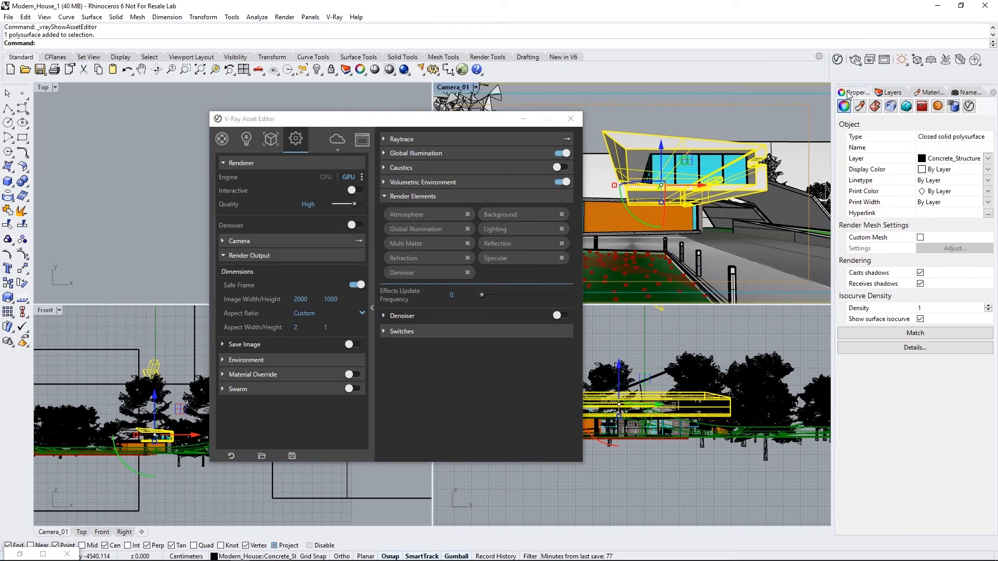
{"action": "left_click", "coordinate": [969, 106]}
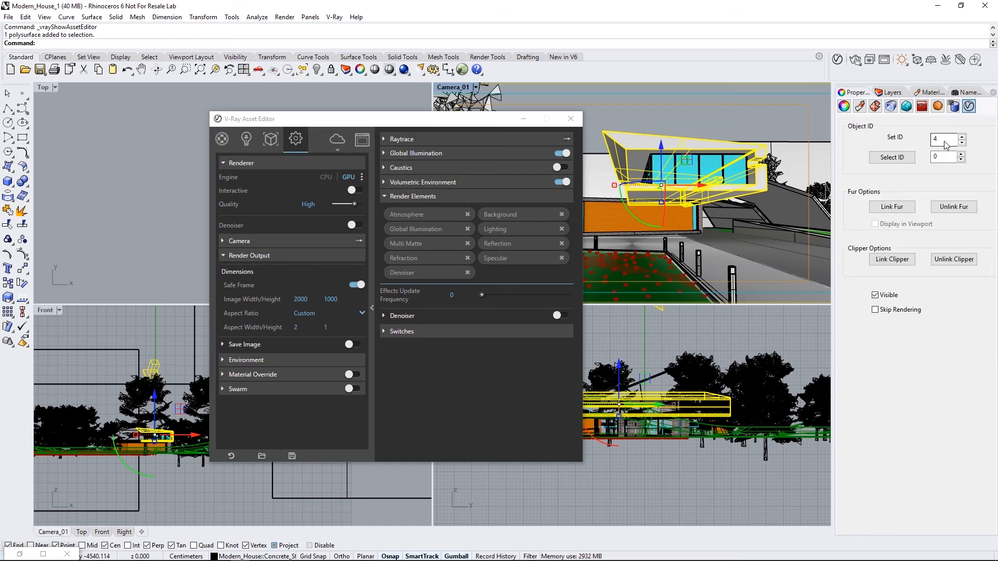
{"action": "left_click", "coordinate": [757, 207]}
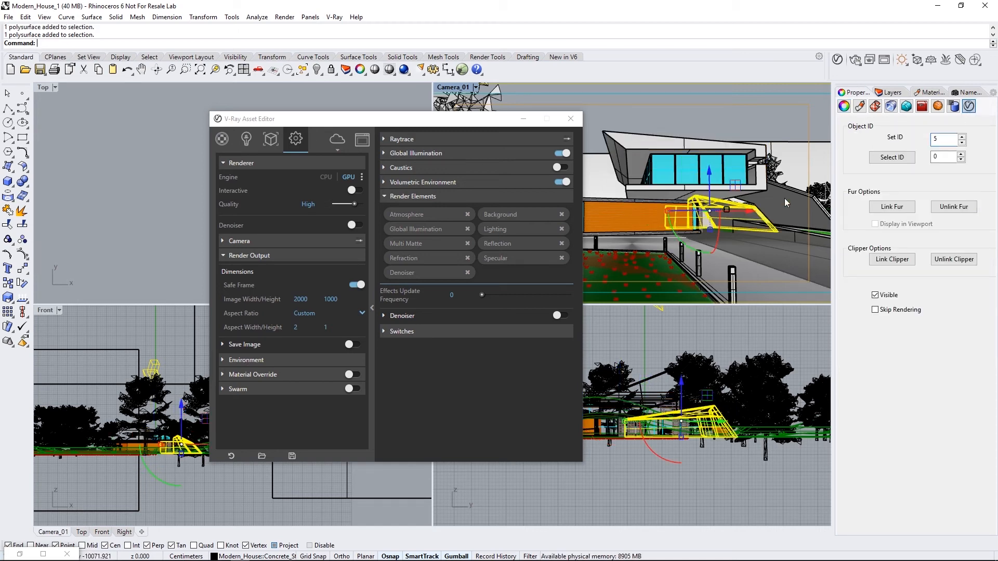
Step: Review the render's element channels in the V-Ray frame buffer, from Atmosphere through the MM_-1_1_2 and MM_3_4_5 multi mattes
{"action": "double_click", "coordinate": [940, 139]}
{"action": "left_click", "coordinate": [361, 139]}
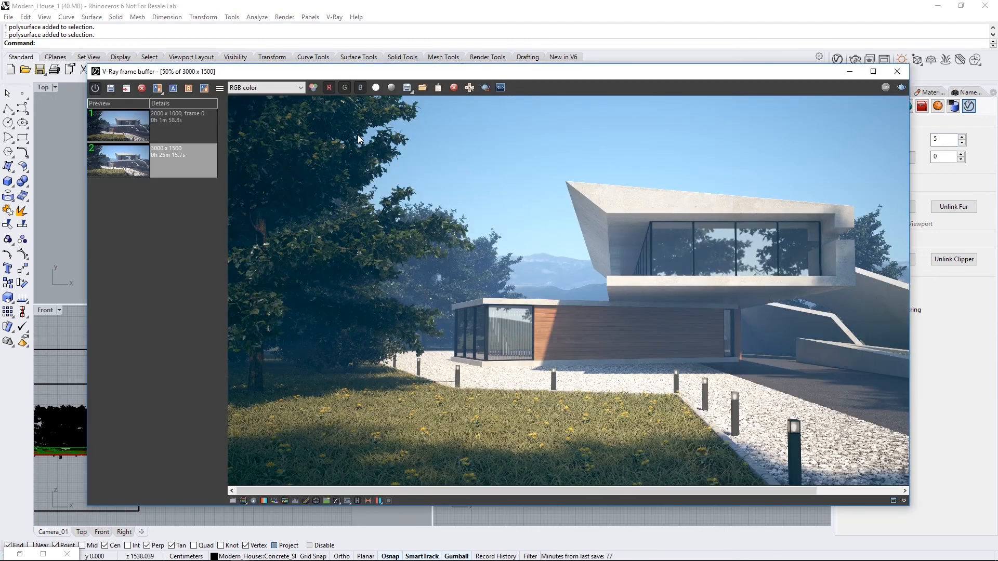
{"action": "left_click", "coordinate": [255, 88]}
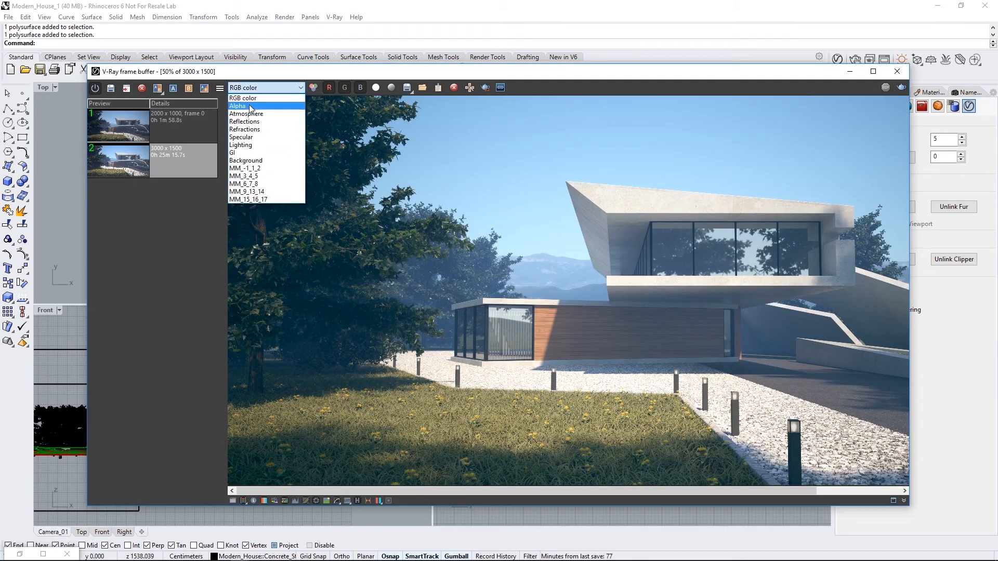
{"action": "left_click", "coordinate": [246, 115]}
{"action": "key", "text": "Down"}
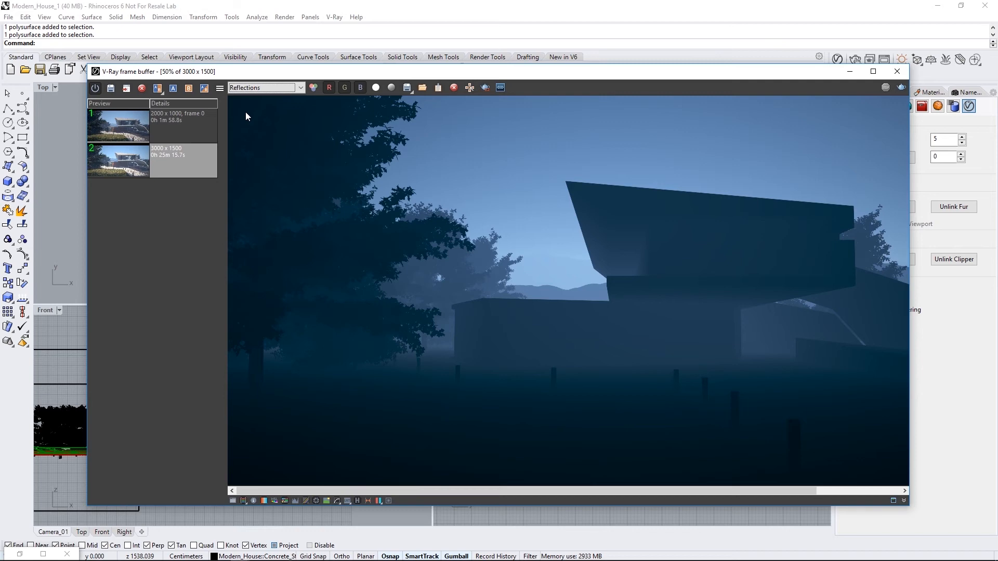
{"action": "key", "text": "Down"}
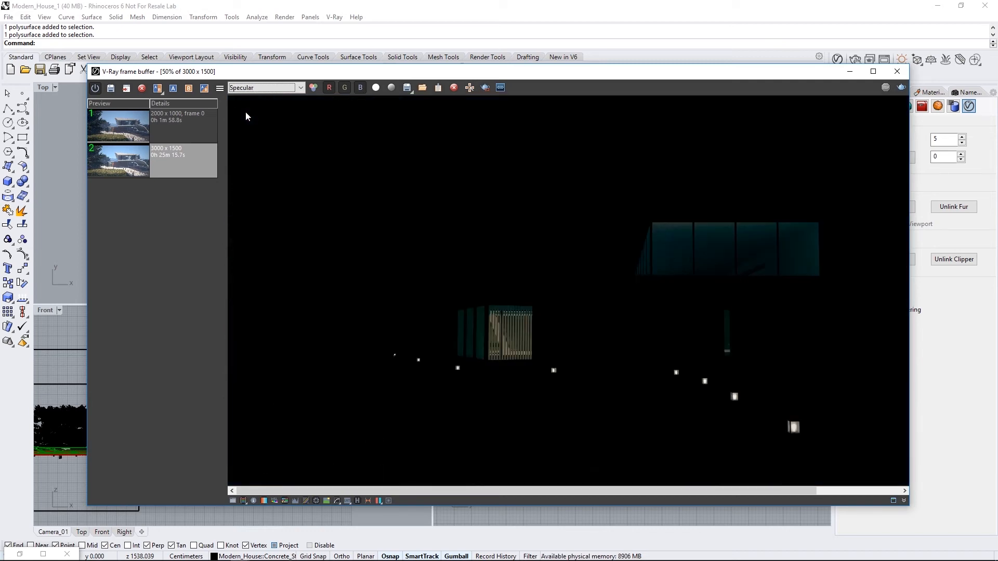
{"action": "key", "text": "Down"}
{"action": "key", "text": "Down"}
{"action": "key", "text": "Down"}
{"action": "key", "text": "Down"}
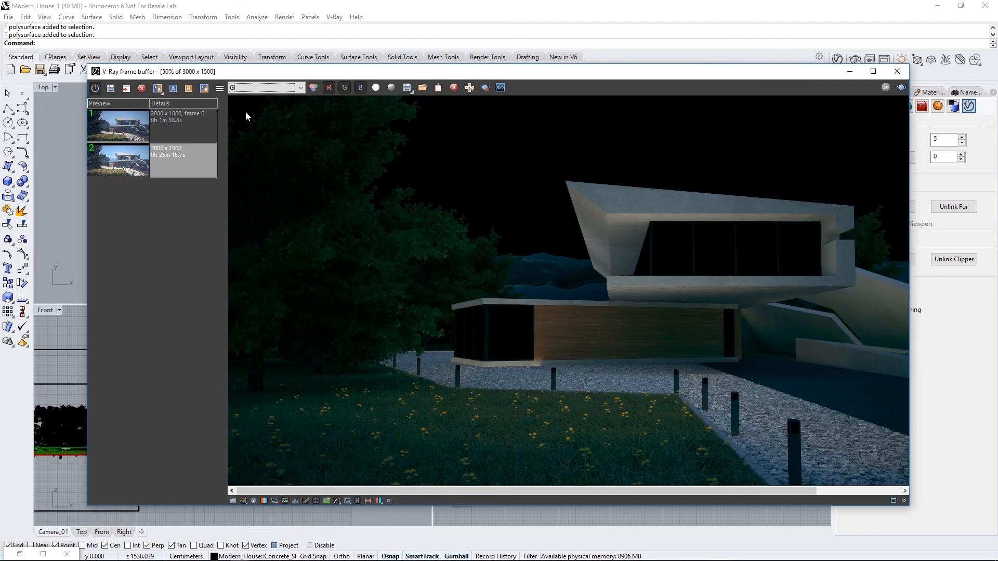
{"action": "key", "text": "Down"}
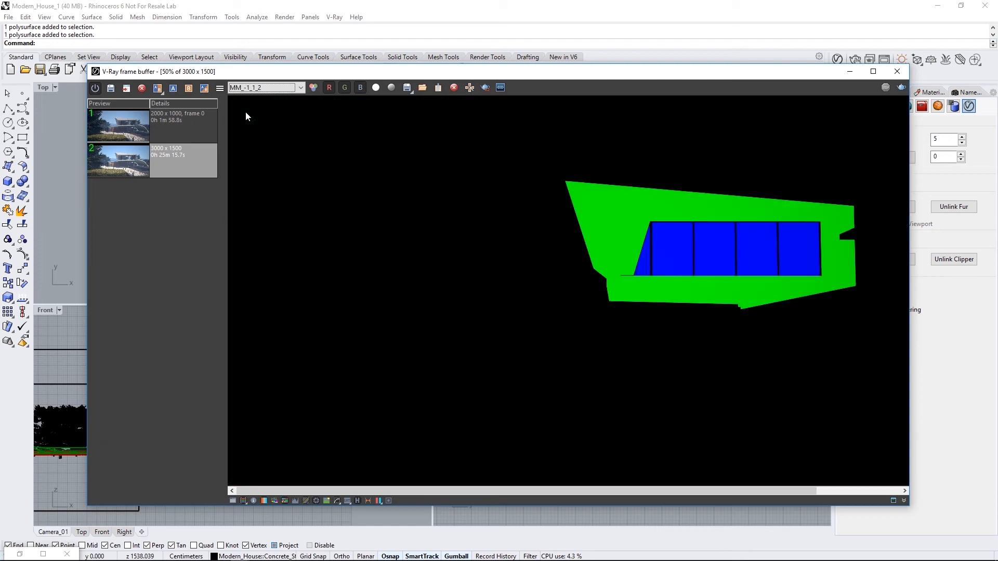
{"action": "key", "text": "Down"}
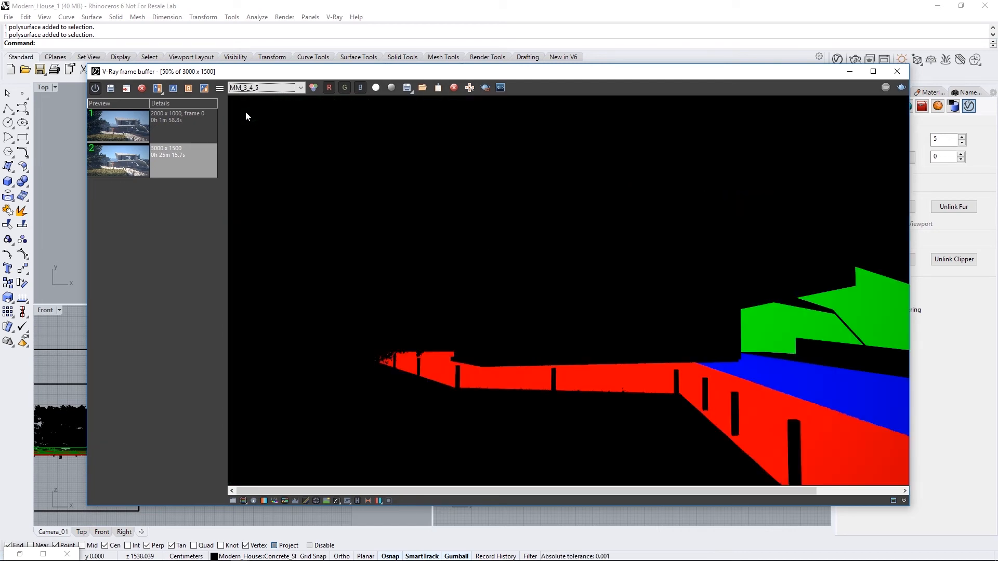
{"action": "left_click", "coordinate": [849, 71]}
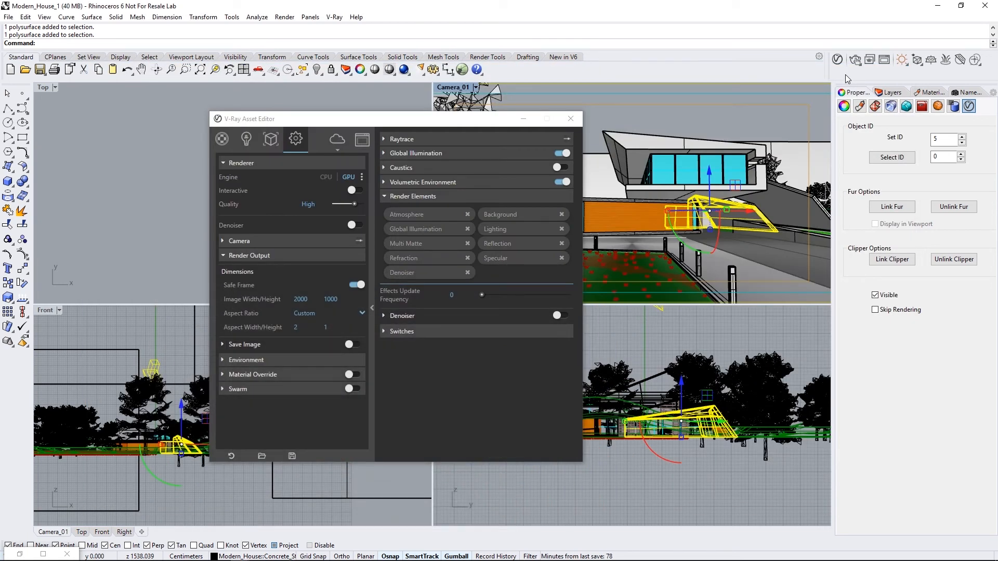
Step: Switch to Photoshop and load Modern_House_1.Lighting.exr and Modern_House_1.Reflections.exr into a layer stack
{"action": "left_click", "coordinate": [939, 7]}
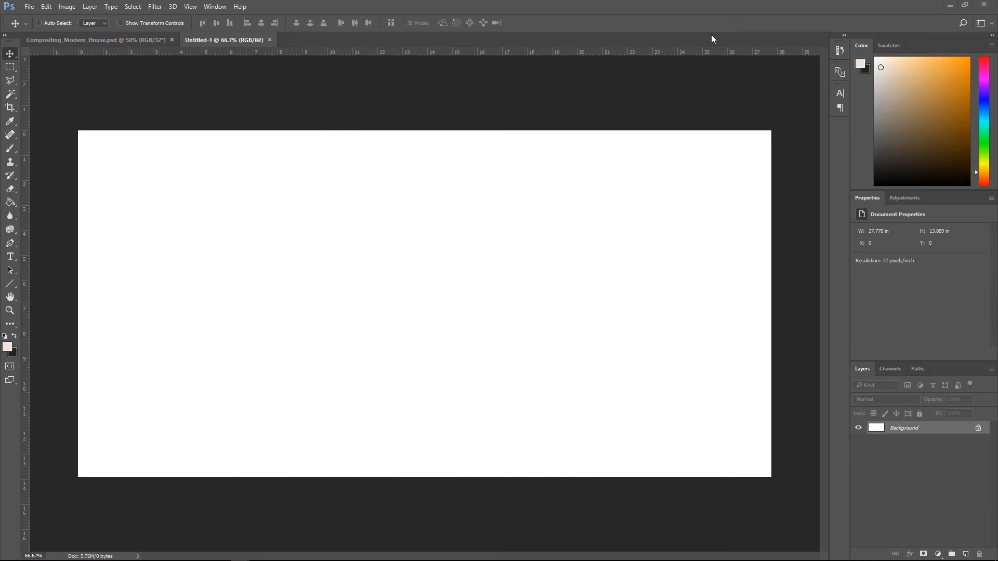
{"action": "left_click", "coordinate": [29, 7]}
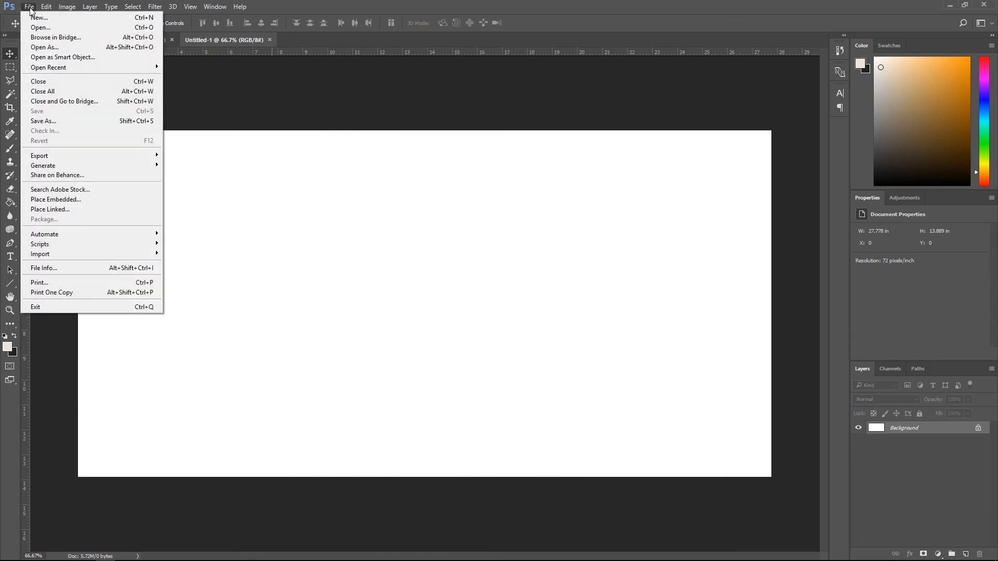
{"action": "mouse_move", "coordinate": [115, 241]}
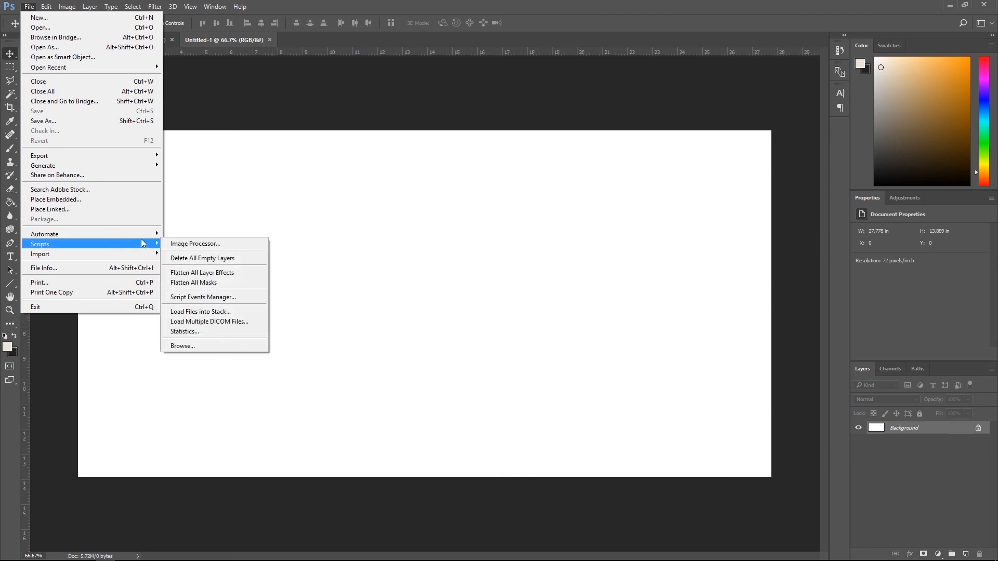
{"action": "left_click", "coordinate": [206, 313]}
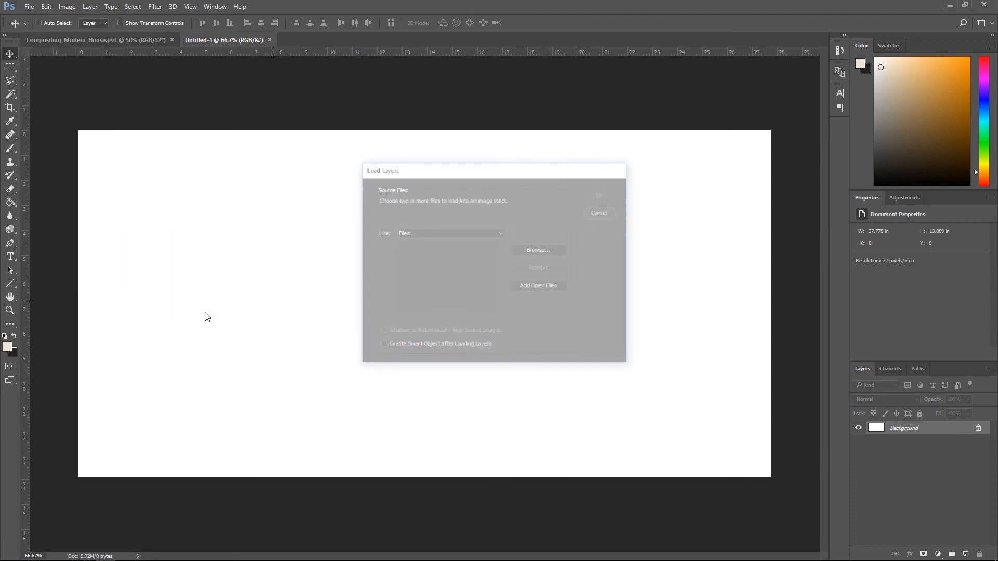
{"action": "left_click", "coordinate": [525, 250]}
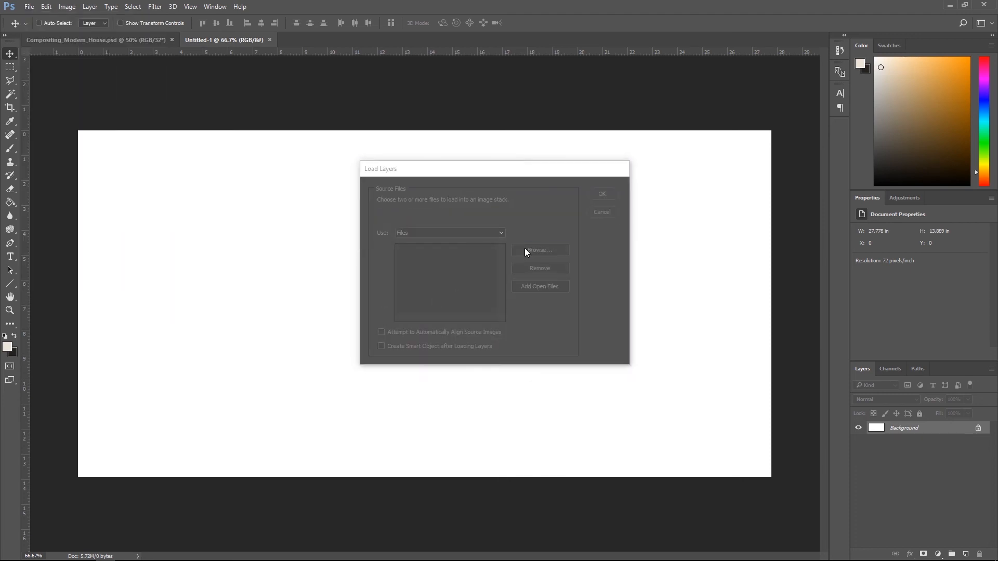
{"action": "double_click", "coordinate": [522, 260]}
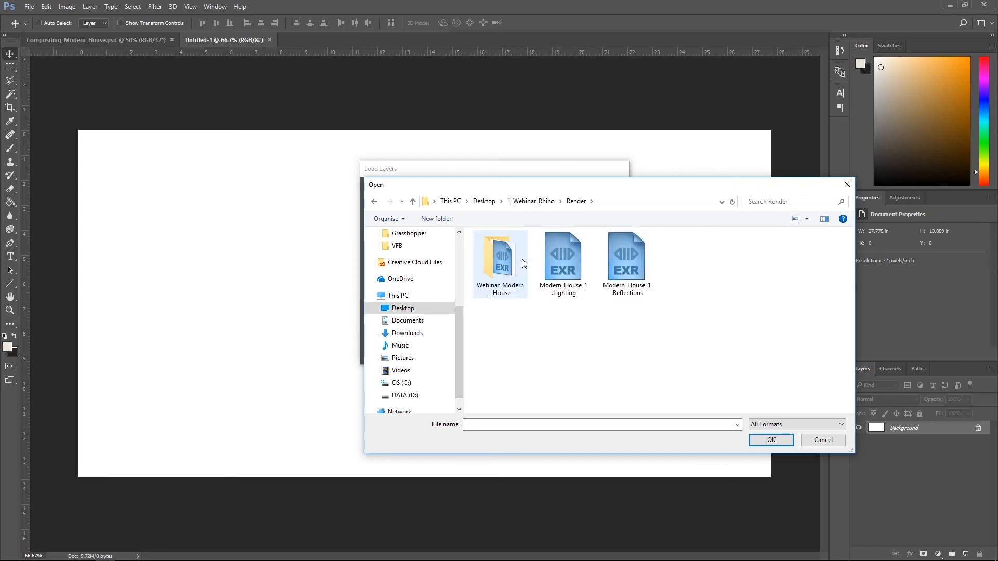
{"action": "left_click_drag", "start_coordinate": [653, 312], "coordinate": [541, 261]}
{"action": "left_click", "coordinate": [776, 442]}
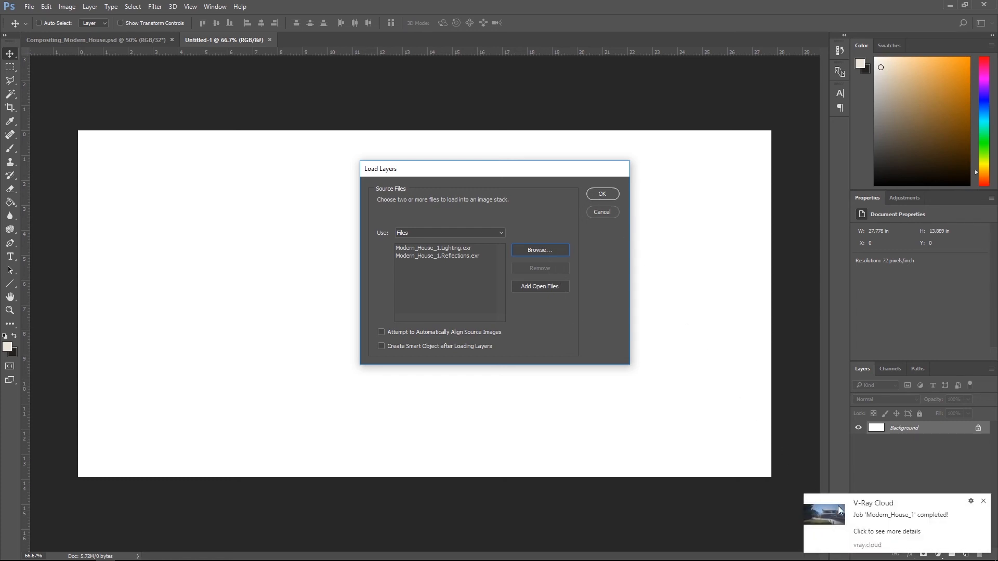
{"action": "left_click", "coordinate": [601, 194]}
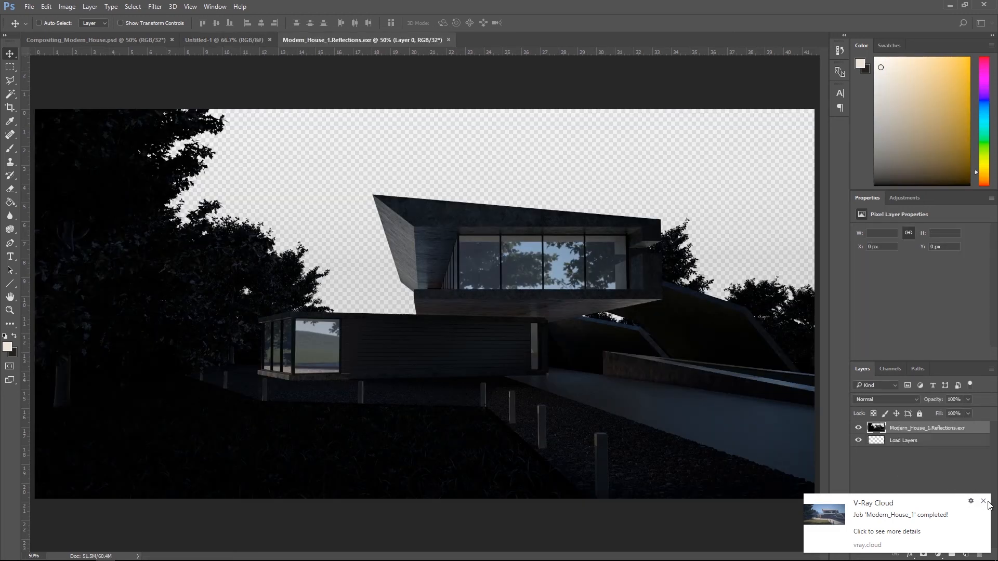
{"action": "left_click", "coordinate": [986, 502]}
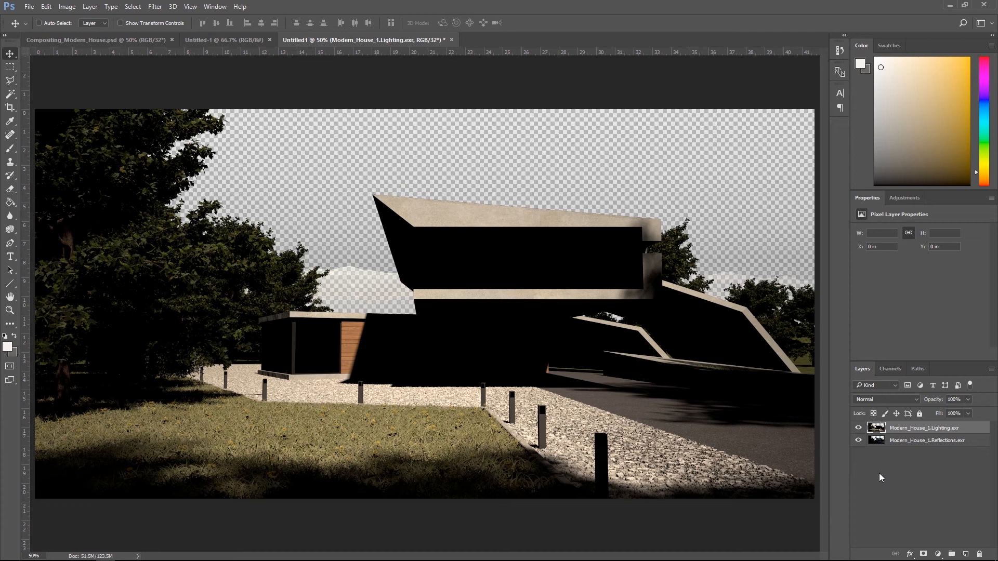
Step: In Compositing_Modern_House.psd, inspect the render element layers by hiding them one by one from Webinar.Atmosphere to Webinar.GI, and show them all again
{"action": "left_click", "coordinate": [66, 36]}
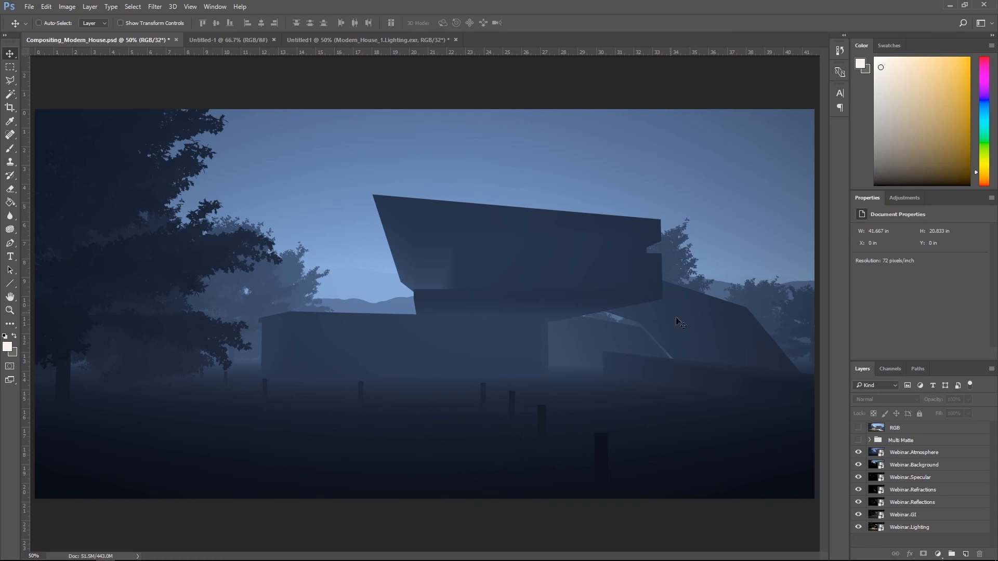
{"action": "left_click", "coordinate": [896, 455]}
{"action": "left_click", "coordinate": [859, 452]}
{"action": "left_click", "coordinate": [859, 465]}
{"action": "left_click", "coordinate": [859, 477]}
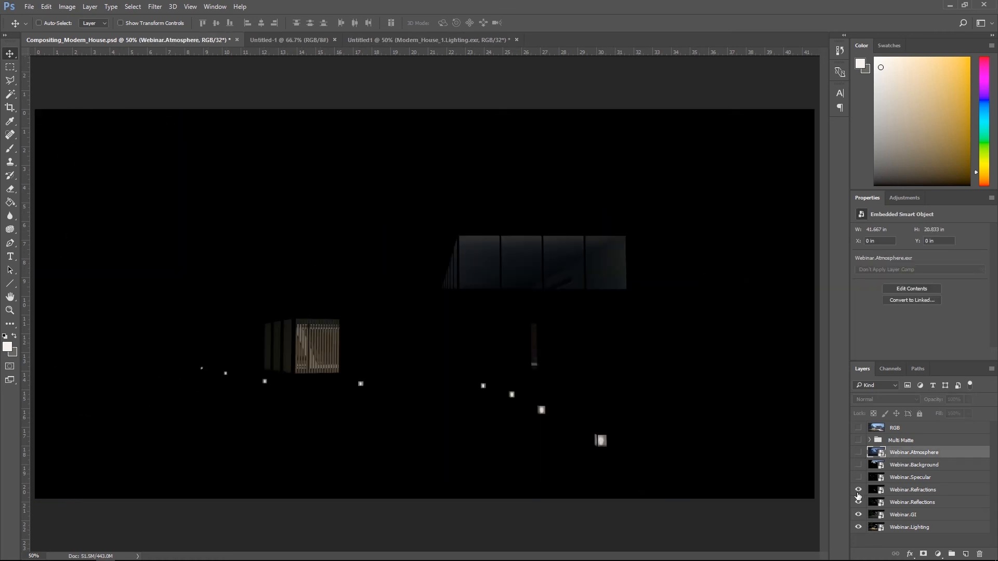
{"action": "left_click", "coordinate": [858, 491]}
{"action": "left_click", "coordinate": [858, 503]}
{"action": "left_click", "coordinate": [859, 515]}
{"action": "left_click_drag", "start_coordinate": [859, 516], "coordinate": [859, 453]}
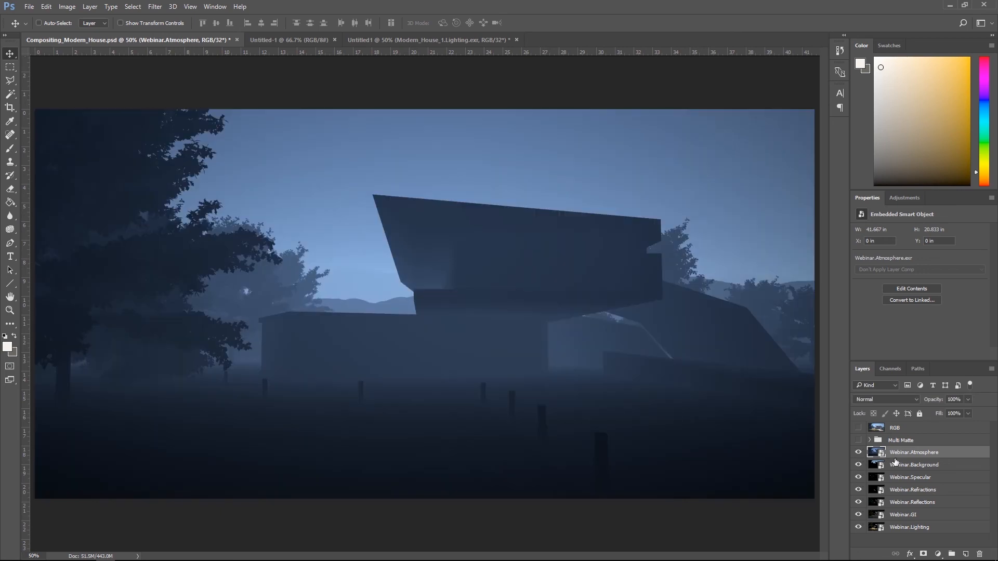
Step: Set the blend mode of all layers from Webinar.Atmosphere to Webinar.Lighting to Linear Dodge (Add)
{"action": "left_click", "coordinate": [915, 528], "text": "shift"}
{"action": "left_click", "coordinate": [861, 400]}
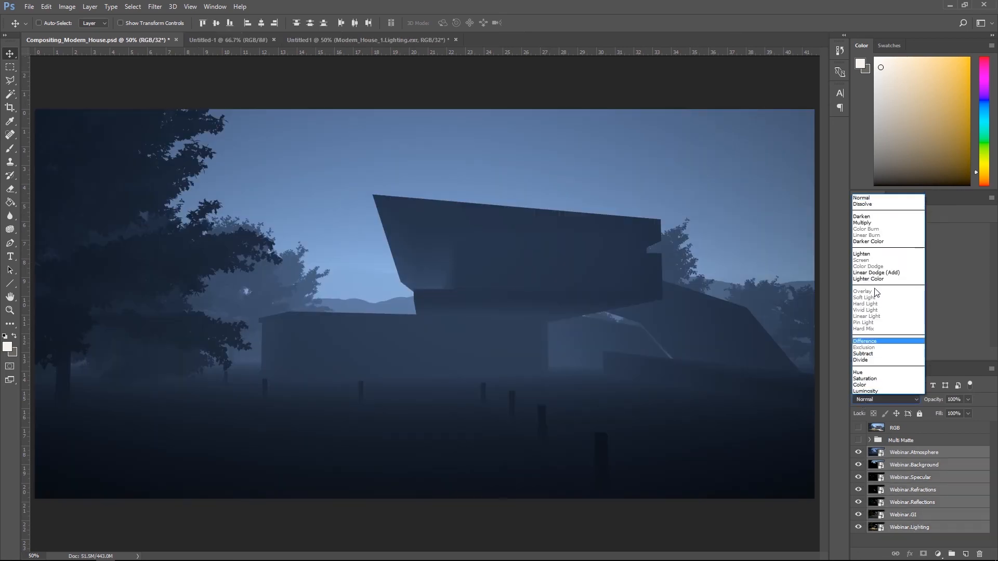
{"action": "left_click", "coordinate": [875, 272]}
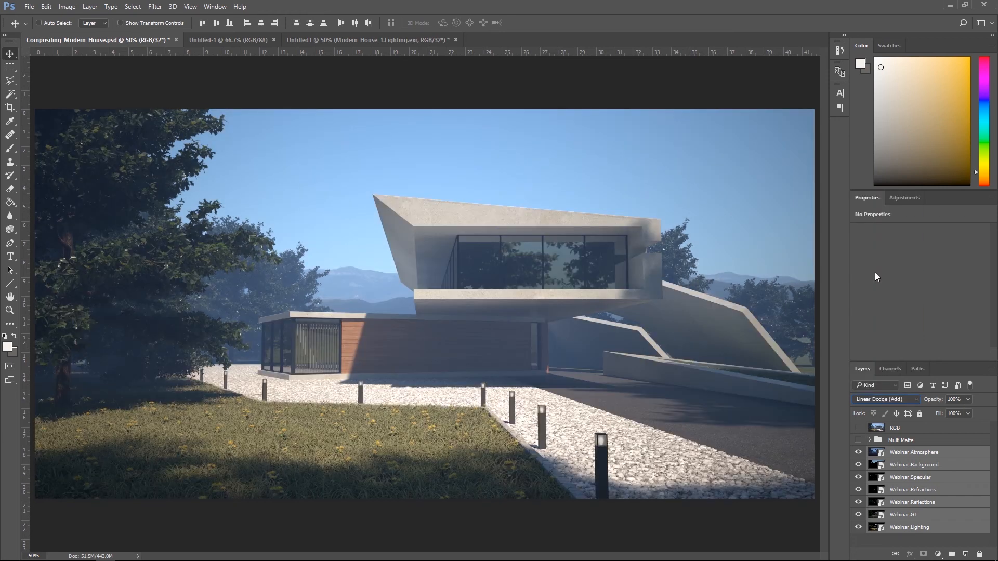
Step: Show the Multi Matte group and load the red channel of Webinar.MM_3_4_5 as a selection of the gravel path
{"action": "left_click", "coordinate": [911, 528]}
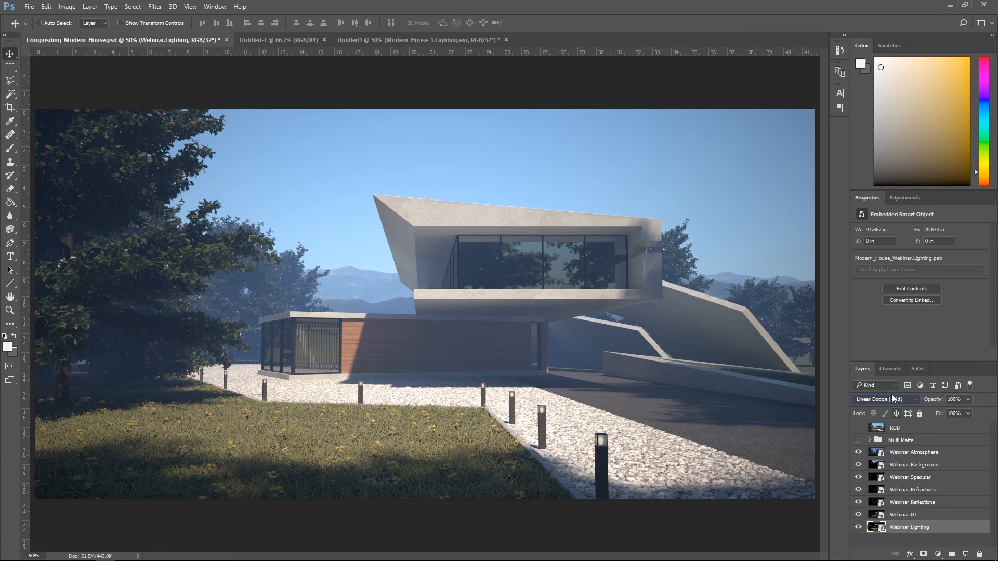
{"action": "left_click", "coordinate": [900, 198]}
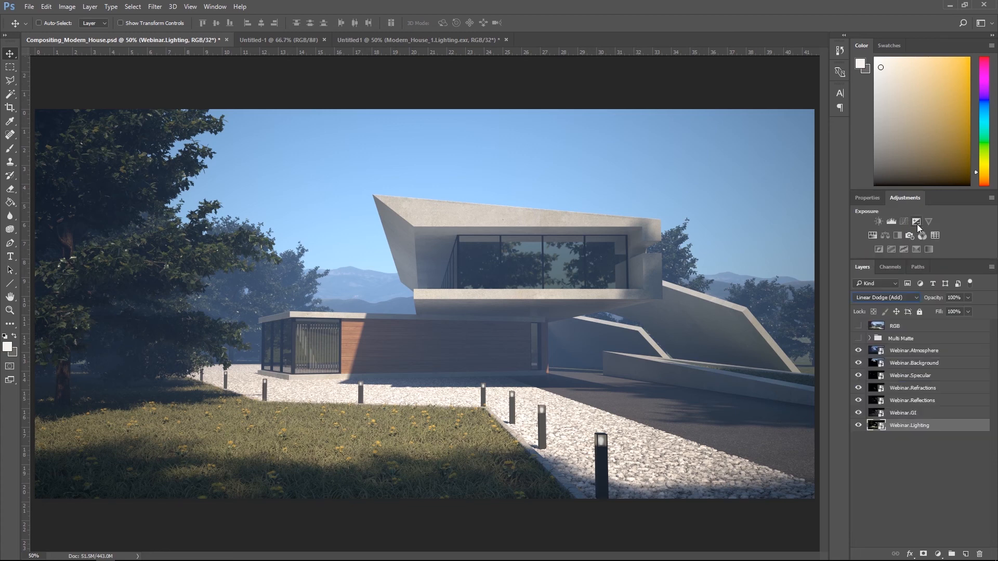
{"action": "left_click", "coordinate": [860, 339]}
{"action": "left_click", "coordinate": [868, 339]}
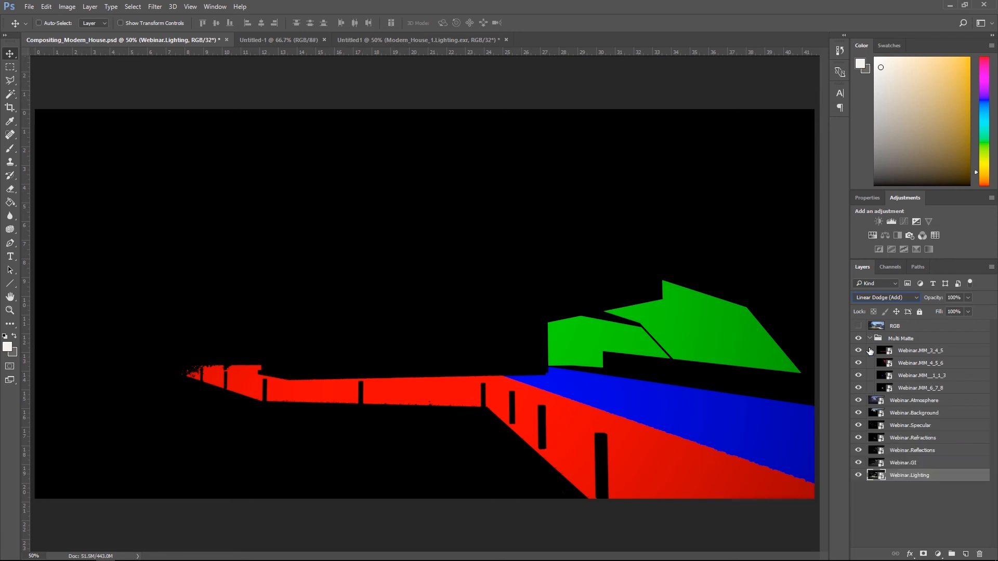
{"action": "left_click", "coordinate": [908, 353]}
{"action": "left_click", "coordinate": [888, 268]}
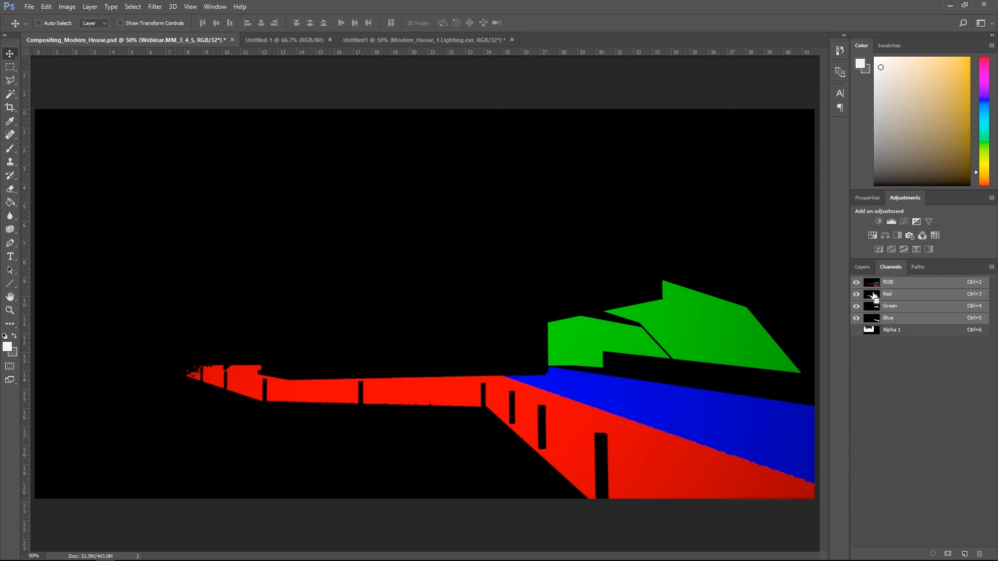
{"action": "left_click", "coordinate": [862, 267]}
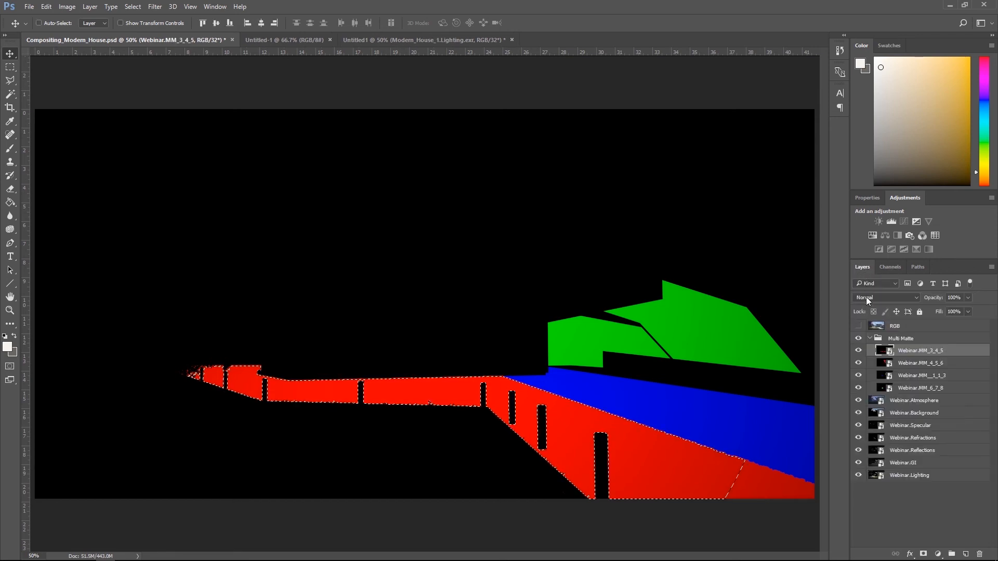
Step: Hide the mattes and add an Exposure adjustment masked to the gravel, clipped to Webinar.Lighting, with exposure -1.14
{"action": "left_click", "coordinate": [858, 339]}
{"action": "left_click", "coordinate": [890, 474]}
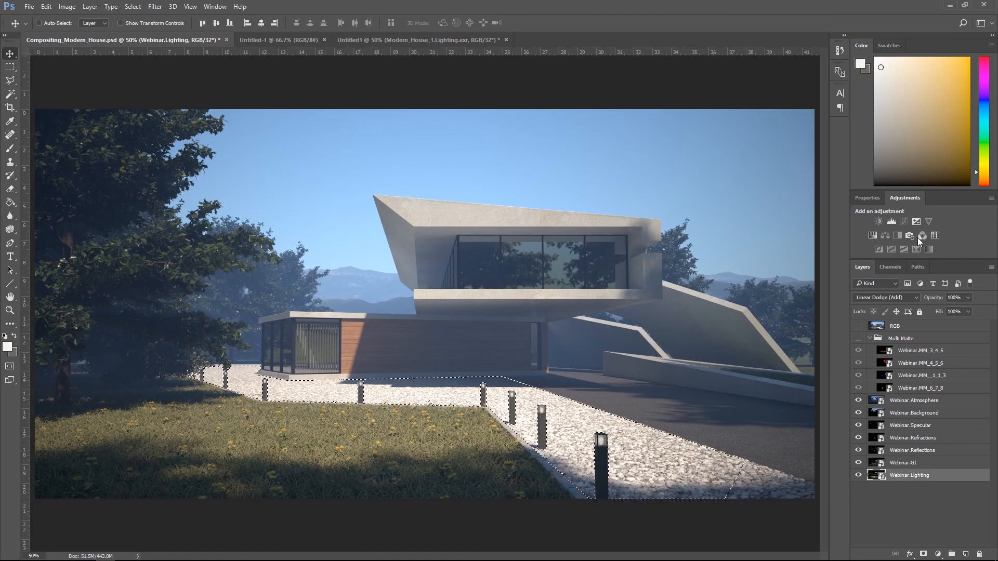
{"action": "left_click", "coordinate": [916, 221]}
{"action": "left_click", "coordinate": [917, 354]}
{"action": "scroll", "coordinate": [926, 449], "scroll_direction": "down", "scroll_amount": 1}
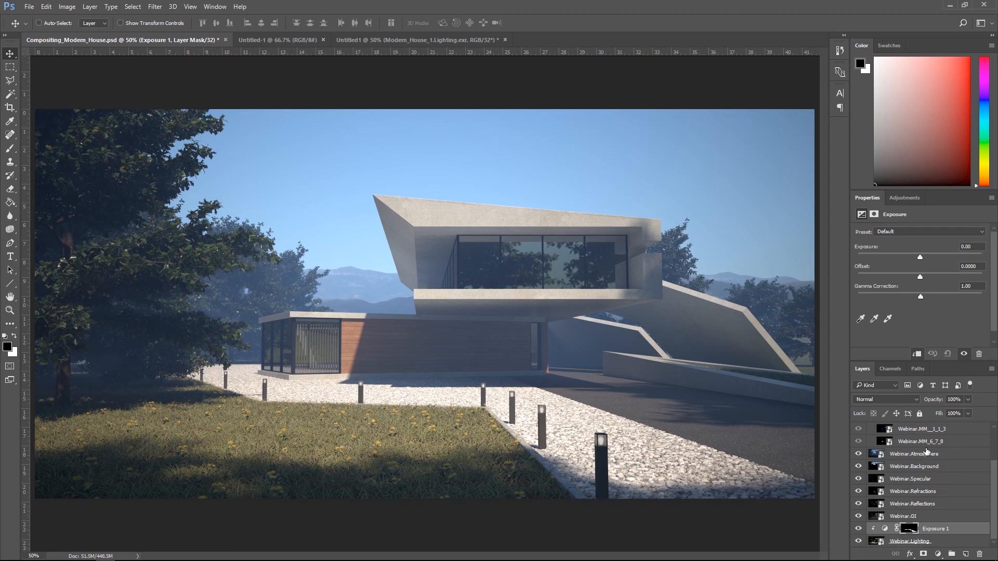
{"action": "left_click_drag", "start_coordinate": [920, 258], "coordinate": [910, 259]}
Step: Compare the gravel path with and without the Exposure adjustment
{"action": "left_click", "coordinate": [859, 529]}
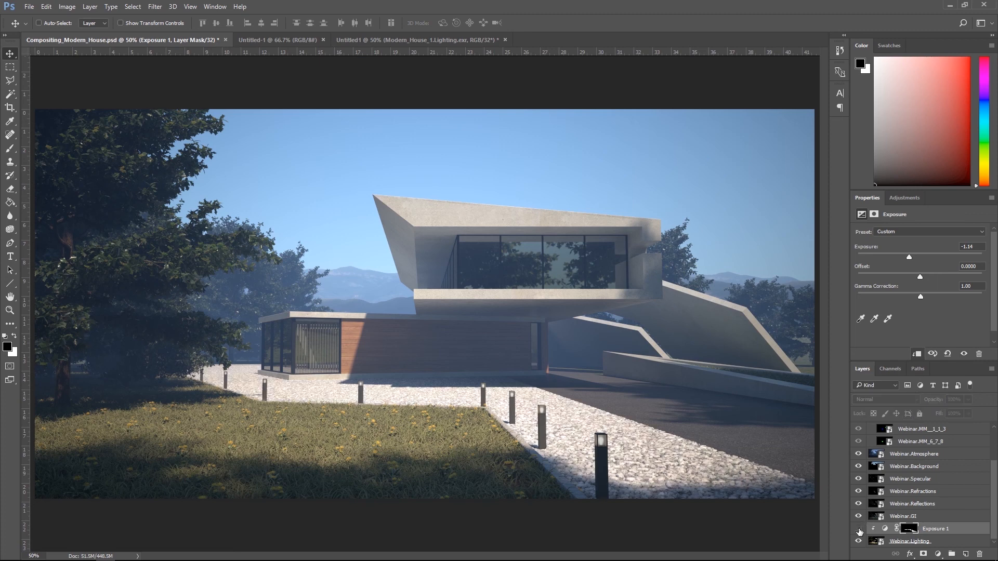
{"action": "left_click", "coordinate": [859, 530]}
{"action": "left_click", "coordinate": [858, 529]}
{"action": "left_click", "coordinate": [859, 529]}
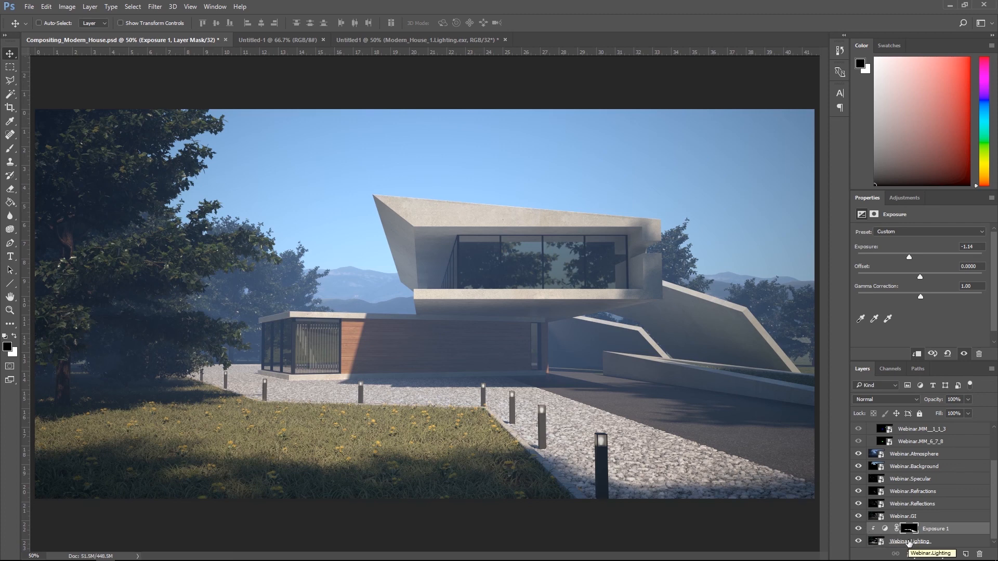
Step: Show the Multi Matte group with Webinar.MM_3_4_5 hidden and load the red channel of Webinar.MM_4_5_6 as a selection of the upper volume
{"action": "left_click", "coordinate": [907, 541]}
{"action": "scroll", "coordinate": [904, 496], "scroll_direction": "up", "scroll_amount": 3}
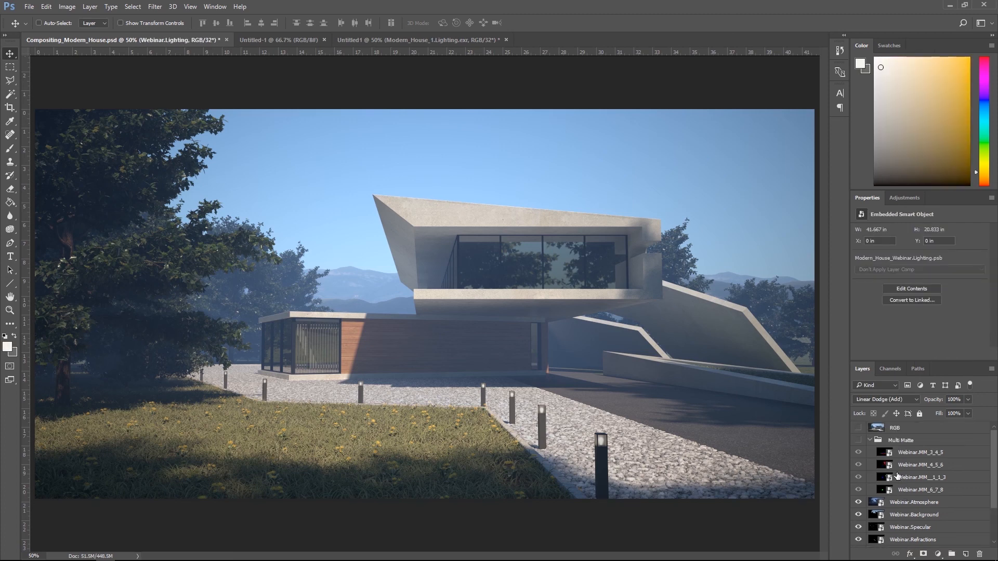
{"action": "left_click", "coordinate": [893, 453]}
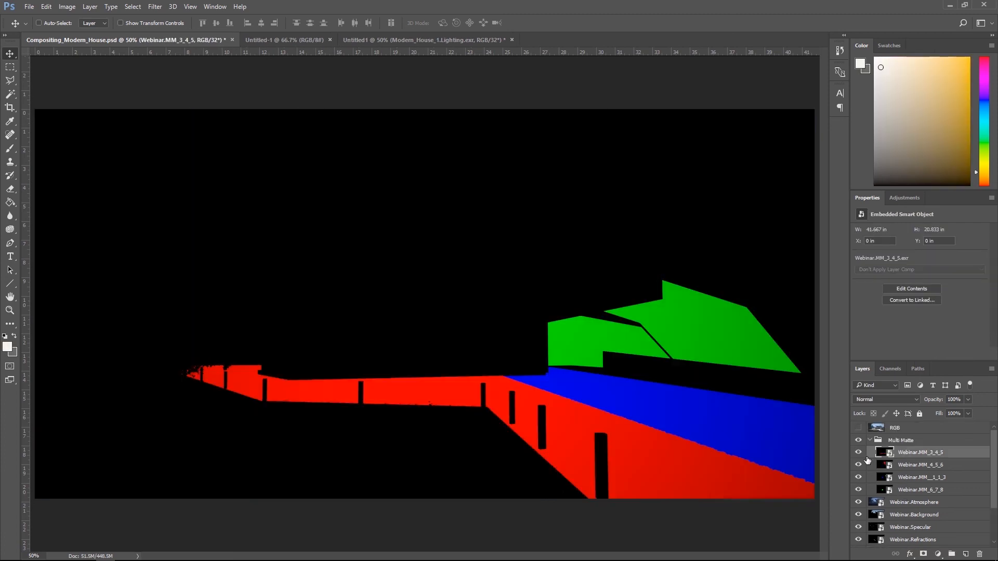
{"action": "left_click", "coordinate": [858, 441]}
{"action": "left_click", "coordinate": [858, 452]}
{"action": "left_click", "coordinate": [860, 465]}
{"action": "left_click", "coordinate": [904, 466]}
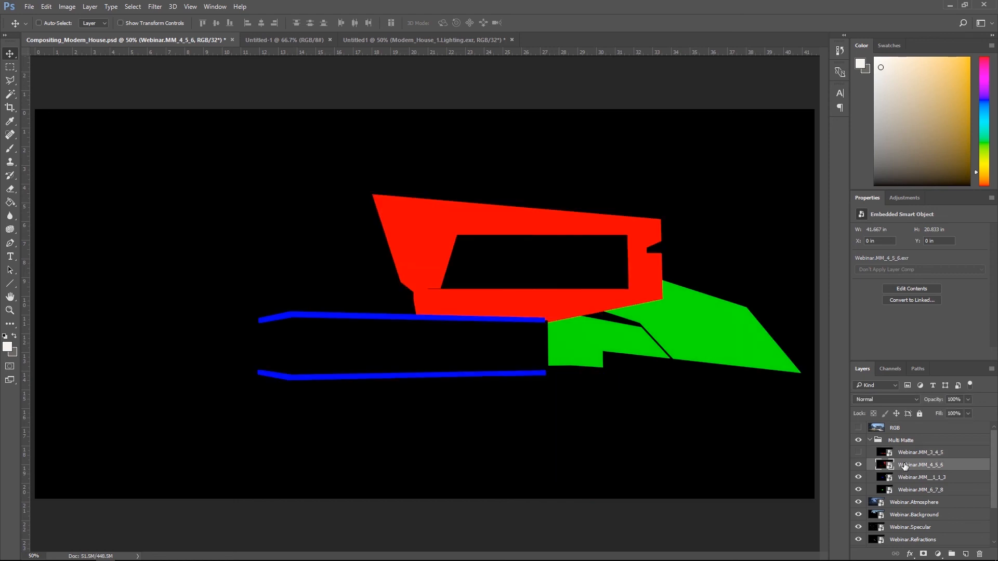
{"action": "left_click", "coordinate": [890, 369]}
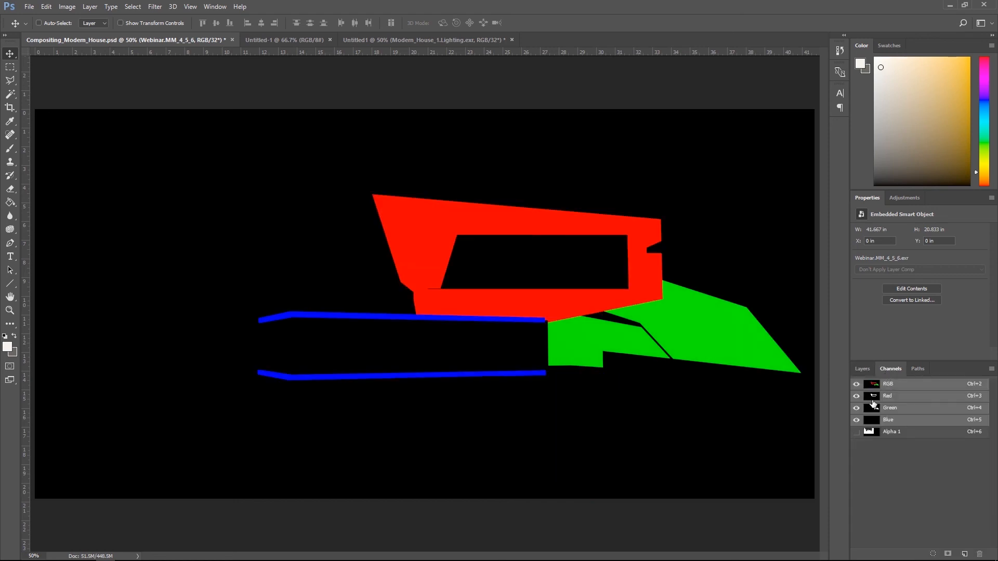
{"action": "left_click", "coordinate": [874, 399], "text": "ctrl"}
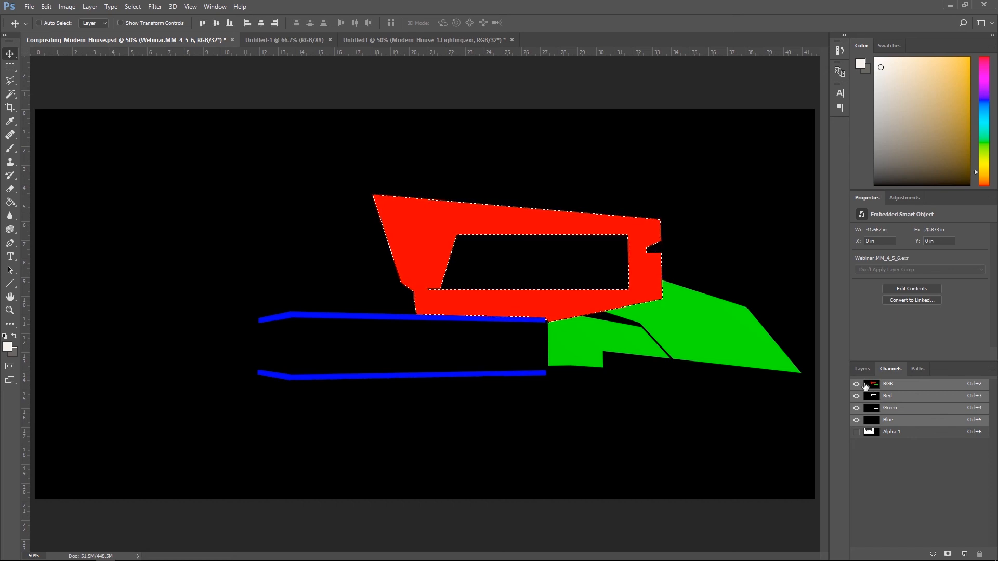
Step: Hide the mattes and add an Exposure adjustment masked to the upper volume, clipped to Webinar.Lighting, with exposure +0.25
{"action": "left_click", "coordinate": [861, 369]}
{"action": "left_click", "coordinate": [858, 440]}
{"action": "scroll", "coordinate": [909, 520], "scroll_direction": "down", "scroll_amount": 2}
{"action": "left_click", "coordinate": [909, 541]}
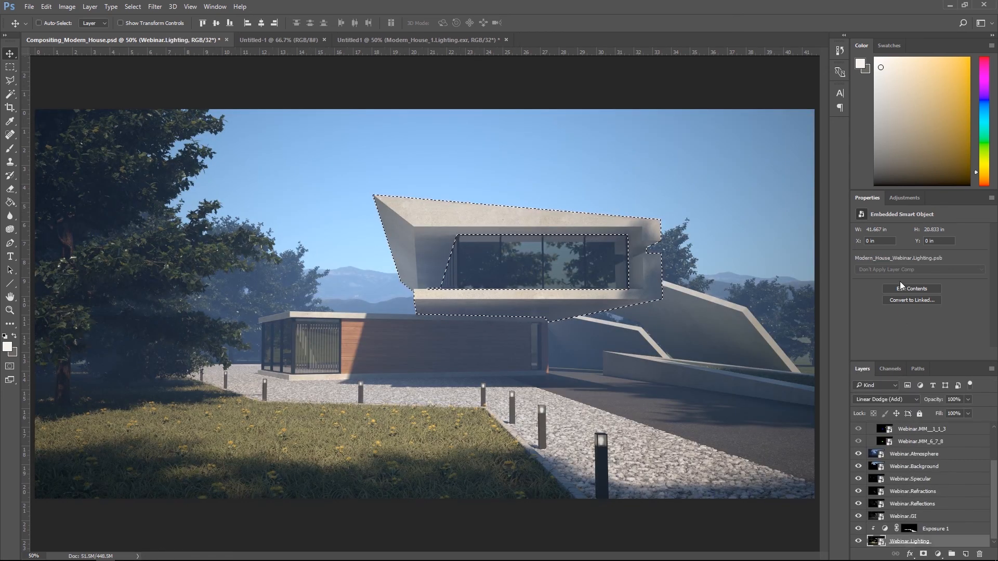
{"action": "left_click", "coordinate": [905, 199]}
{"action": "left_click", "coordinate": [916, 223]}
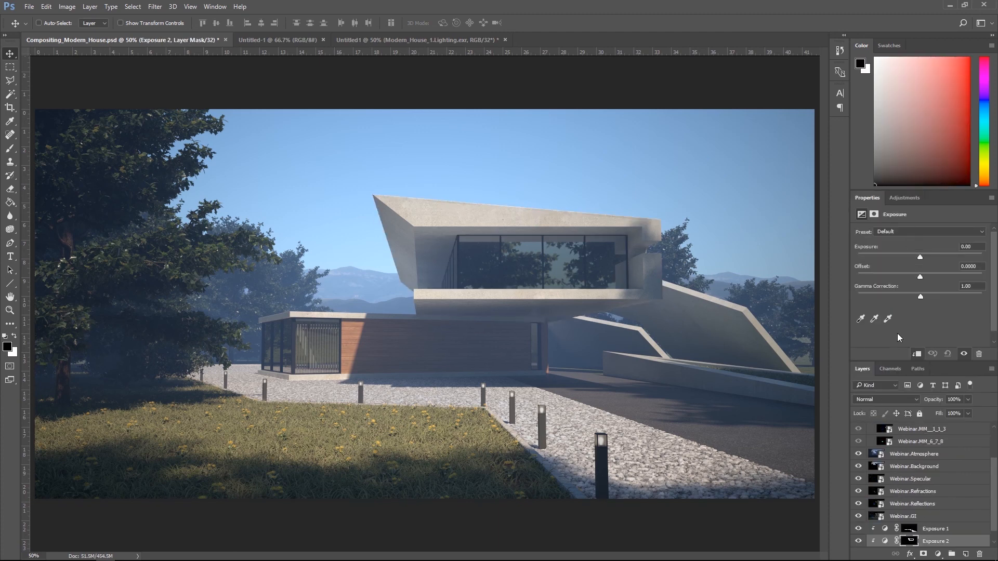
{"action": "left_click_drag", "start_coordinate": [920, 257], "coordinate": [922, 257]}
Step: Compare the house's upper volume with and without its Exposure adjustment
{"action": "scroll", "coordinate": [910, 471], "scroll_direction": "down", "scroll_amount": 1}
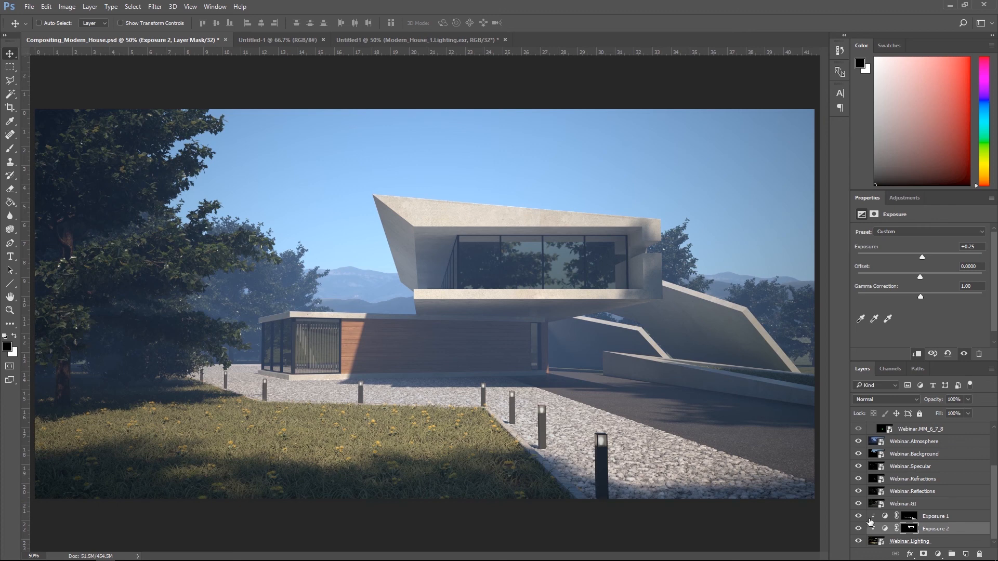
{"action": "left_click", "coordinate": [859, 529]}
{"action": "left_click", "coordinate": [859, 529]}
{"action": "left_click", "coordinate": [859, 529]}
Step: Set the exposure of the gravel path's Exposure adjustment to -0.64
{"action": "left_click", "coordinate": [884, 516]}
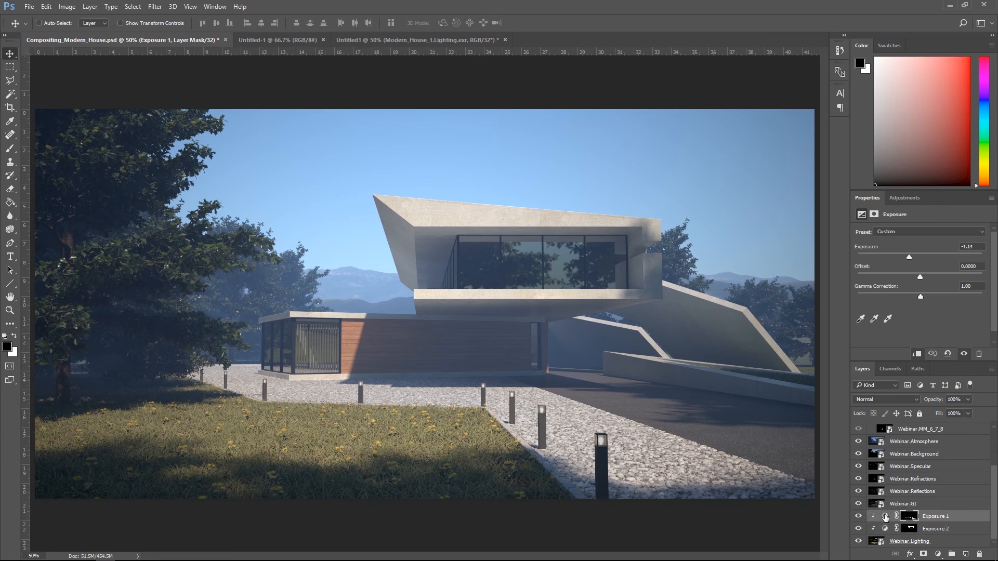
{"action": "left_click_drag", "start_coordinate": [910, 260], "coordinate": [915, 260]}
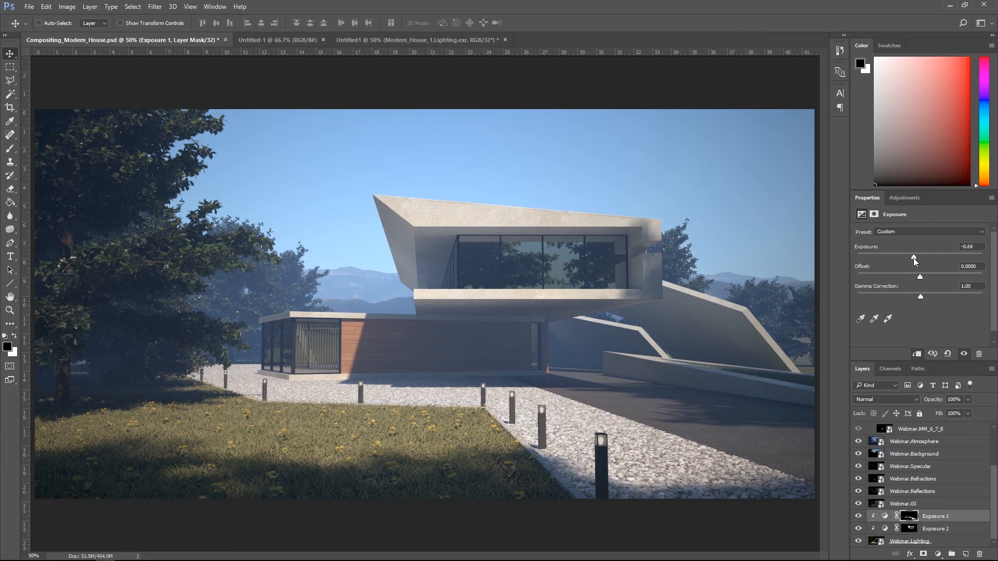
Step: Add an Exposure adjustment clipped to Webinar.GI with exposure +0.70
{"action": "left_click", "coordinate": [906, 504]}
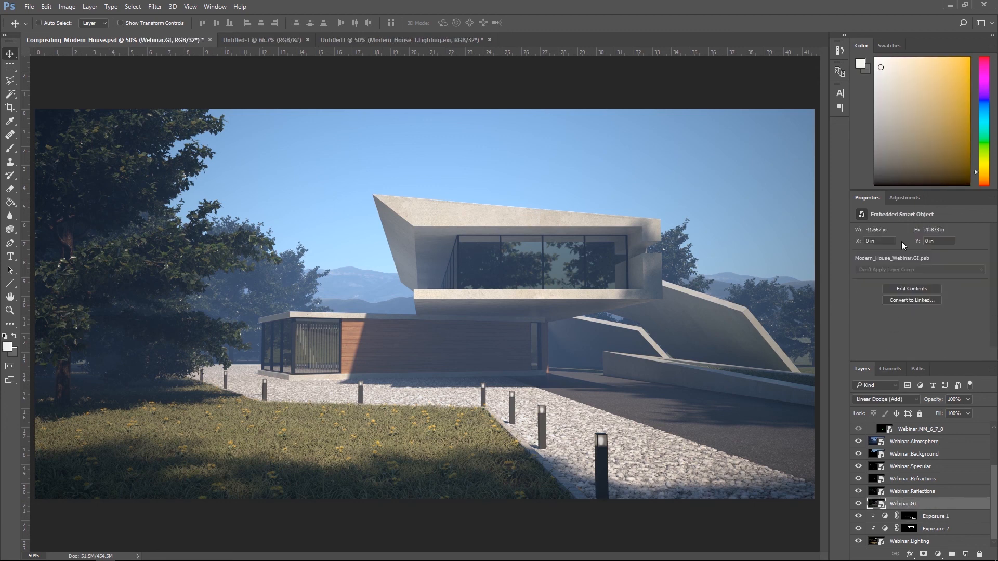
{"action": "left_click", "coordinate": [903, 199]}
{"action": "left_click", "coordinate": [917, 219]}
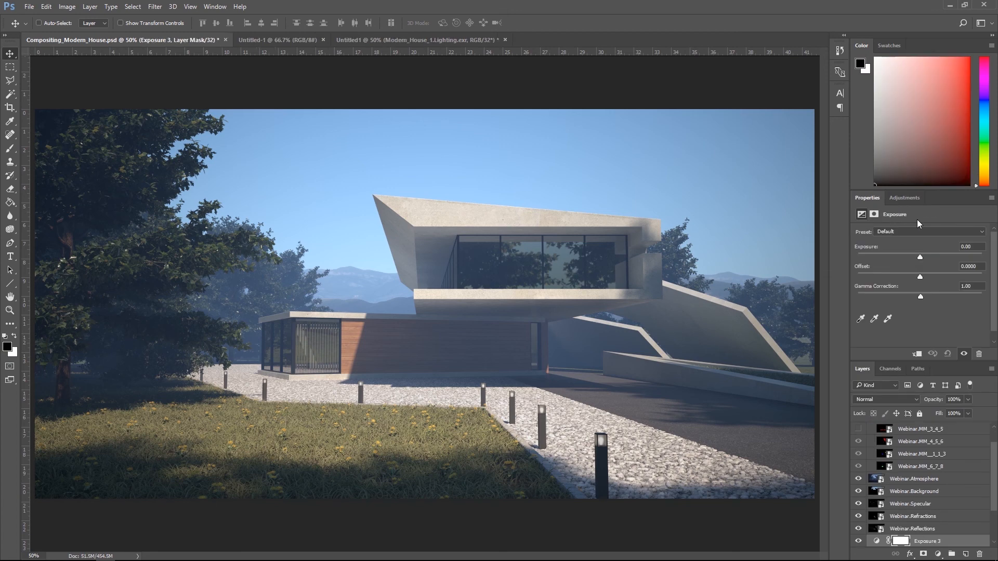
{"action": "left_click_drag", "start_coordinate": [920, 257], "coordinate": [921, 258]}
{"action": "left_click", "coordinate": [916, 352]}
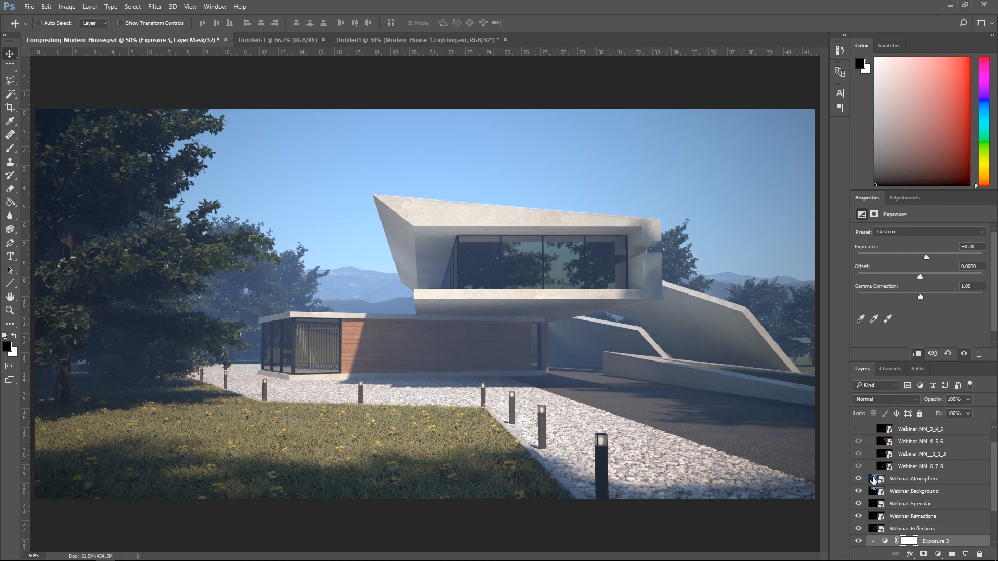
Step: Compare the image with and without the Exposure adjustment on Webinar.GI
{"action": "scroll", "coordinate": [879, 488], "scroll_direction": "down", "scroll_amount": 2}
{"action": "left_click", "coordinate": [858, 491]}
{"action": "left_click", "coordinate": [858, 491]}
{"action": "left_click", "coordinate": [858, 491]}
{"action": "left_click", "coordinate": [858, 492]}
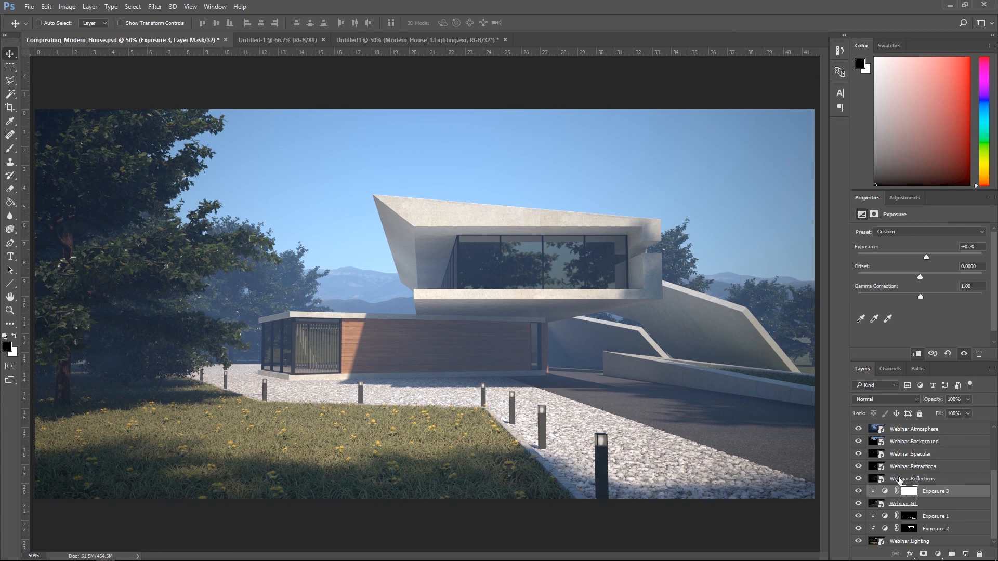
Step: Add an Exposure adjustment clipped to Webinar.Reflections with exposure +1.37
{"action": "left_click", "coordinate": [899, 479]}
{"action": "left_click", "coordinate": [894, 202]}
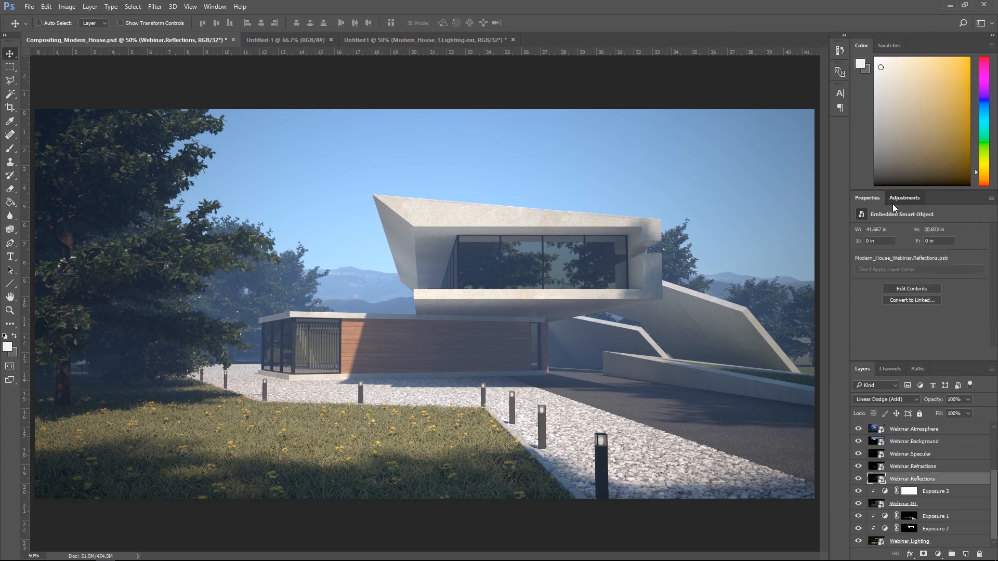
{"action": "left_click", "coordinate": [920, 222]}
{"action": "left_click", "coordinate": [917, 354]}
{"action": "left_click_drag", "start_coordinate": [921, 257], "coordinate": [933, 257]}
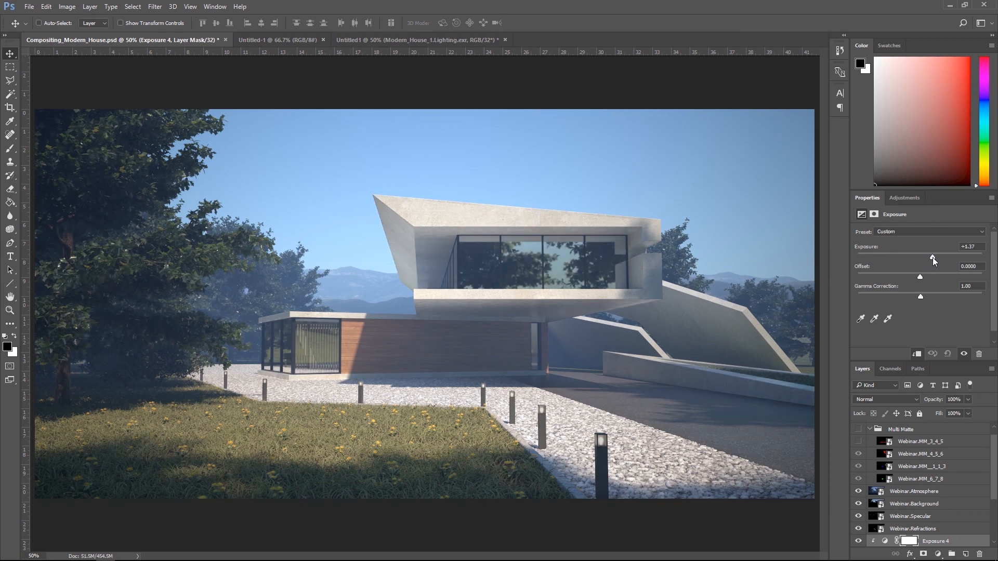
Step: Compare the reflections with and without the Exposure adjustment on Webinar.Reflections
{"action": "scroll", "coordinate": [872, 520], "scroll_direction": "down", "scroll_amount": 2}
{"action": "scroll", "coordinate": [872, 520], "scroll_direction": "down", "scroll_amount": 1}
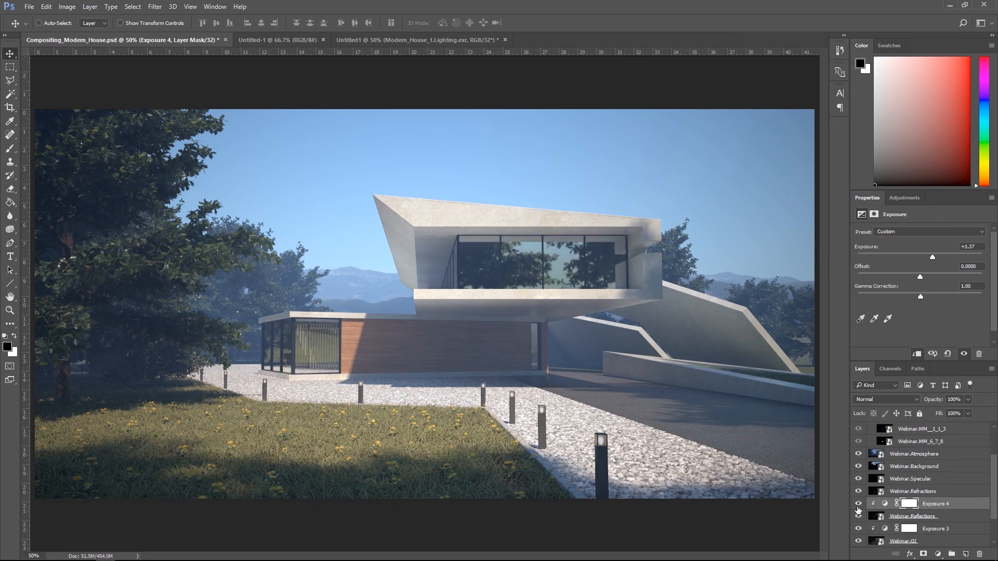
{"action": "left_click", "coordinate": [858, 504]}
{"action": "left_click", "coordinate": [859, 504]}
{"action": "left_click", "coordinate": [859, 504]}
{"action": "left_click", "coordinate": [859, 504]}
Step: Add an Exposure adjustment clipped to Webinar.Atmosphere with exposure +0.36 and offset -0.0105
{"action": "left_click", "coordinate": [904, 459]}
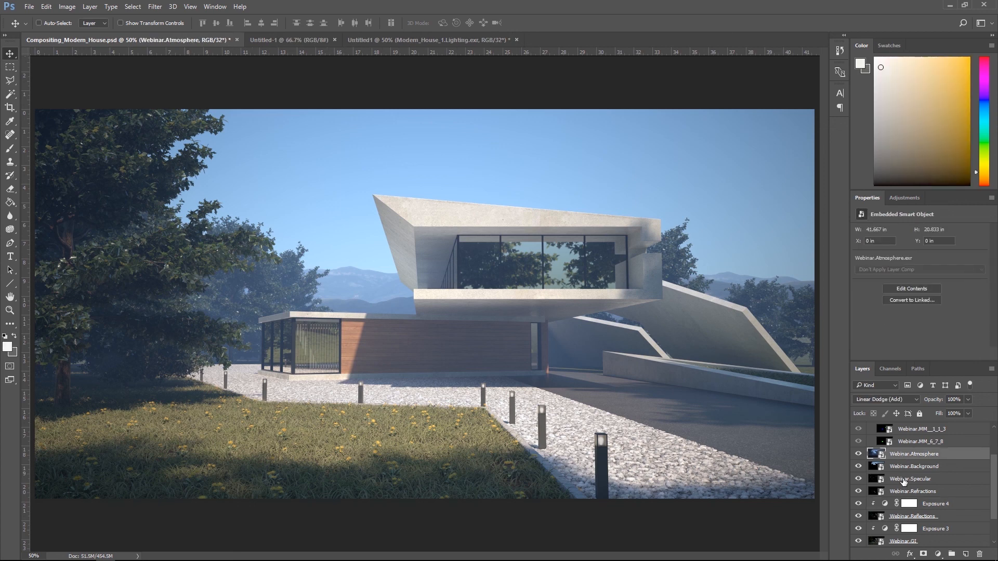
{"action": "left_click", "coordinate": [903, 198]}
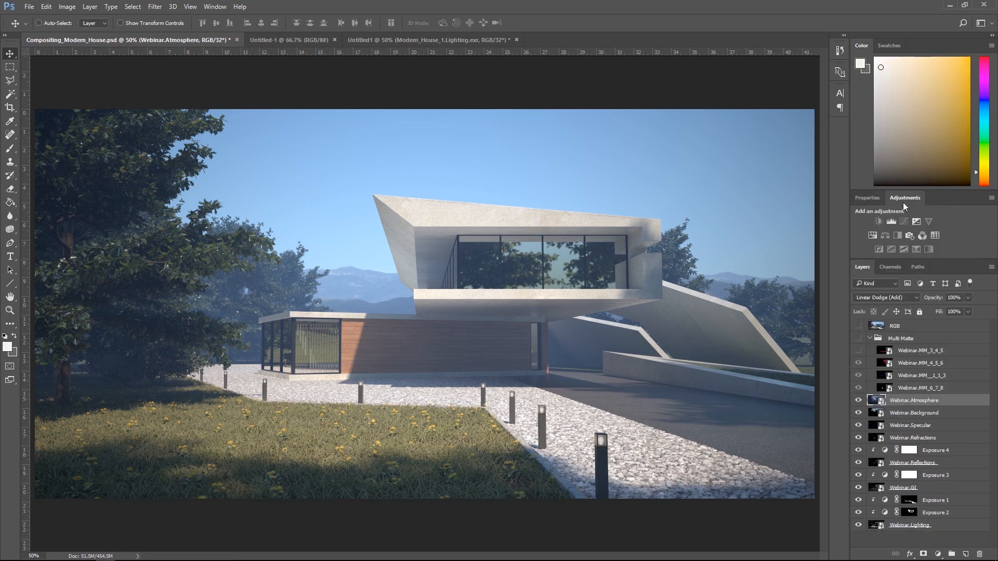
{"action": "left_click", "coordinate": [916, 223]}
{"action": "left_click", "coordinate": [917, 353]}
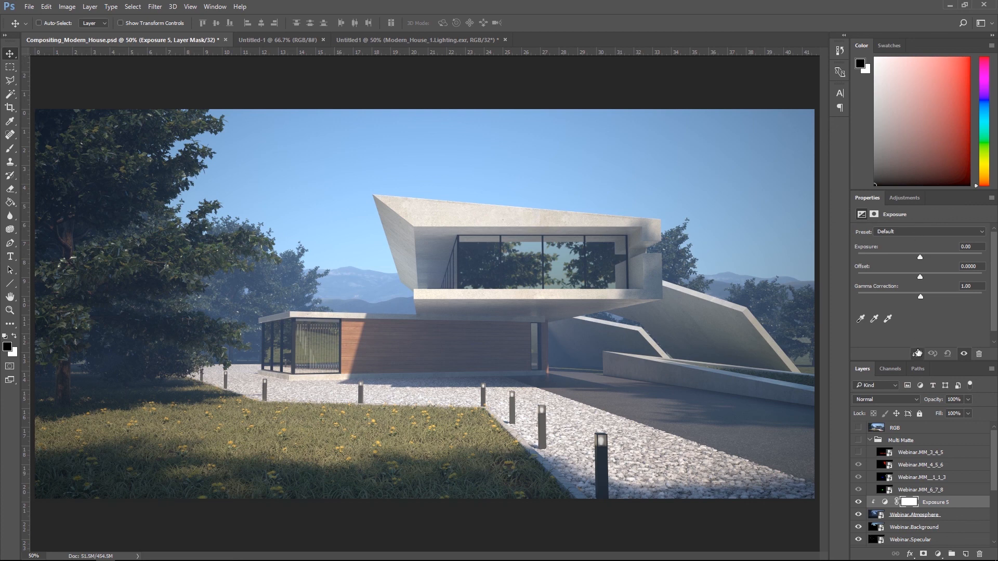
{"action": "left_click_drag", "start_coordinate": [920, 255], "coordinate": [923, 255]}
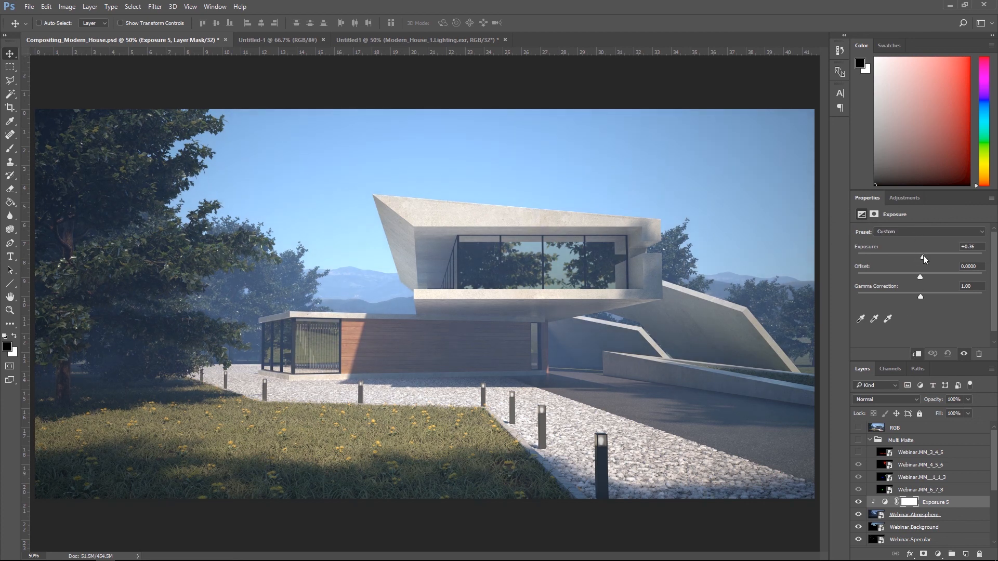
{"action": "left_click_drag", "start_coordinate": [922, 279], "coordinate": [919, 278]}
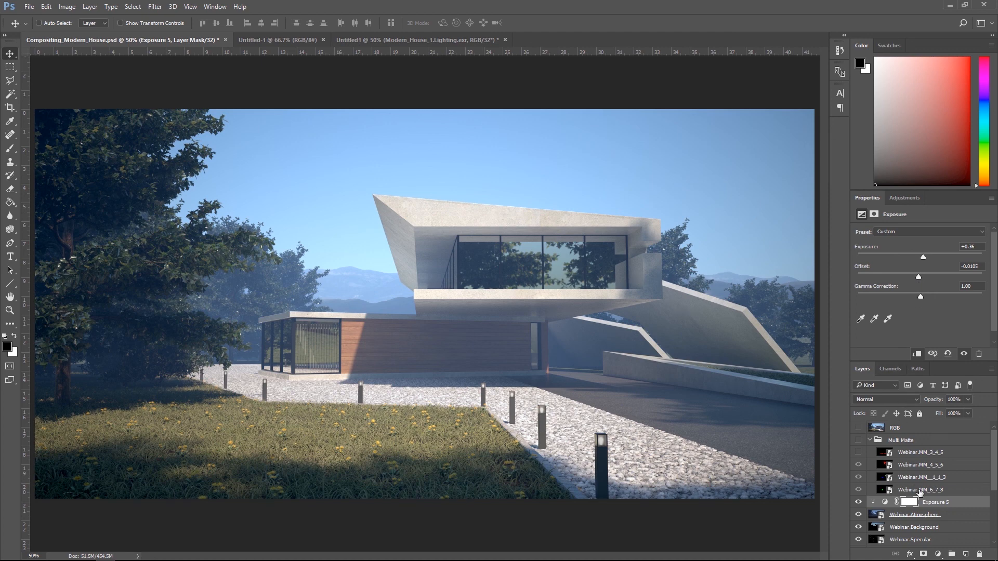
Step: Add a Photo Filter adjustment clipped to Webinar.Atmosphere, using the Cyan filter at 7% density
{"action": "left_click", "coordinate": [914, 516]}
{"action": "left_click", "coordinate": [909, 198]}
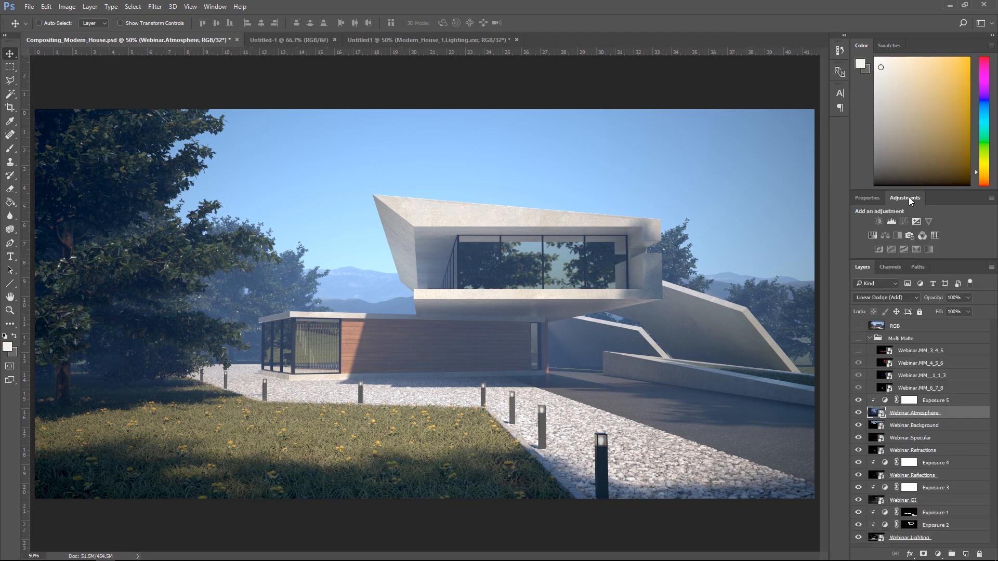
{"action": "left_click", "coordinate": [913, 232]}
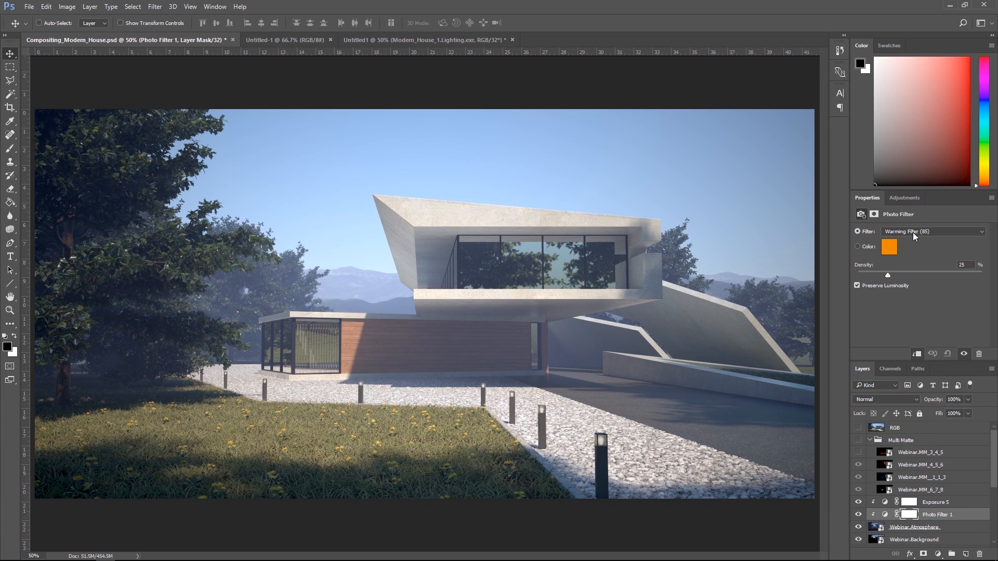
{"action": "left_click", "coordinate": [913, 232]}
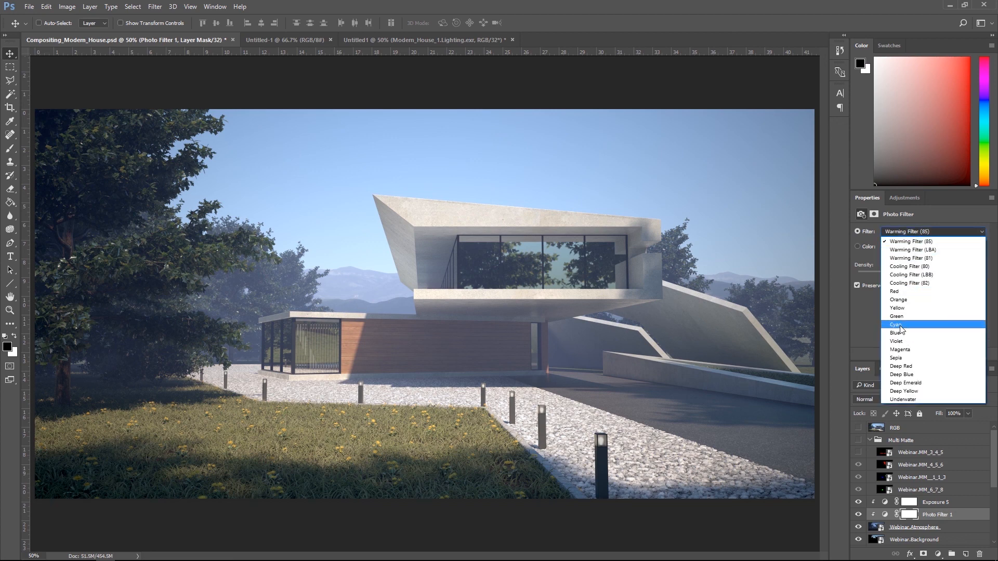
{"action": "left_click", "coordinate": [905, 314]}
{"action": "left_click_drag", "start_coordinate": [888, 275], "coordinate": [866, 277]}
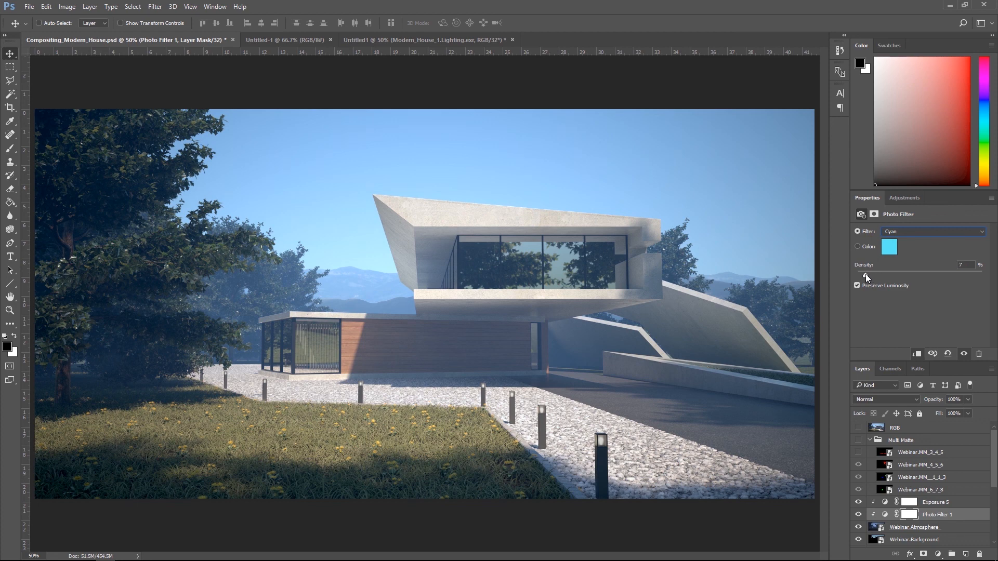
Step: Compare the image with and without the Photo Filter and the Exposure adjustment on Webinar.Atmosphere
{"action": "left_click", "coordinate": [858, 515]}
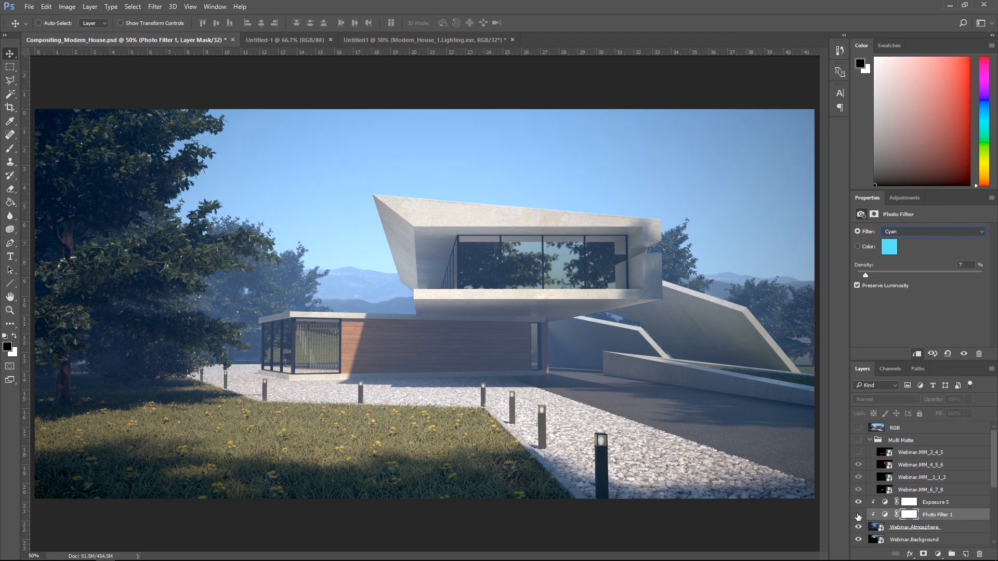
{"action": "left_click", "coordinate": [859, 515]}
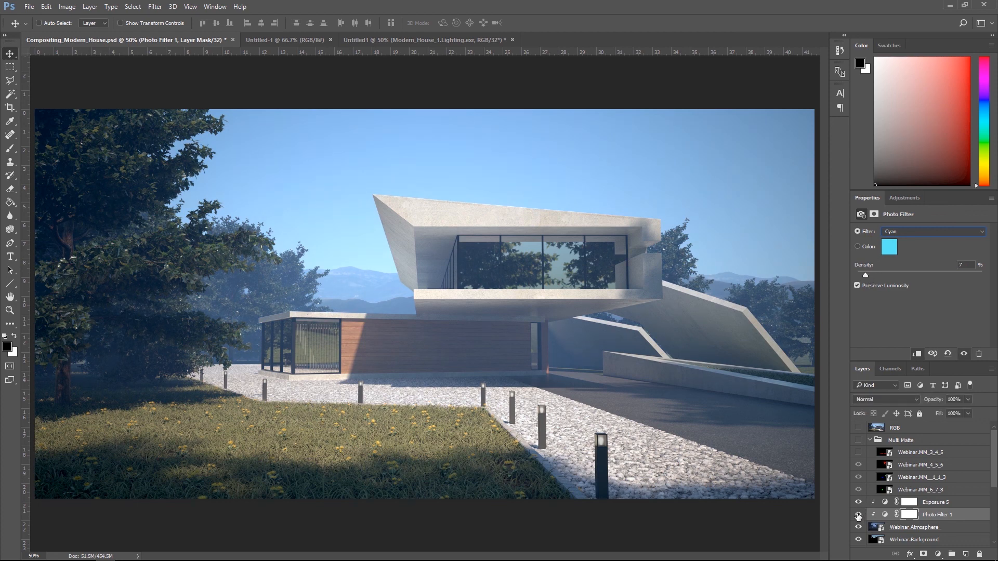
{"action": "left_click", "coordinate": [859, 515]}
{"action": "left_click", "coordinate": [858, 514]}
{"action": "left_click", "coordinate": [859, 503]}
{"action": "left_click", "coordinate": [858, 503]}
Step: Collapse the Multi Matte group and add a Color Lookup adjustment layer directly above it
{"action": "left_click", "coordinate": [870, 440]}
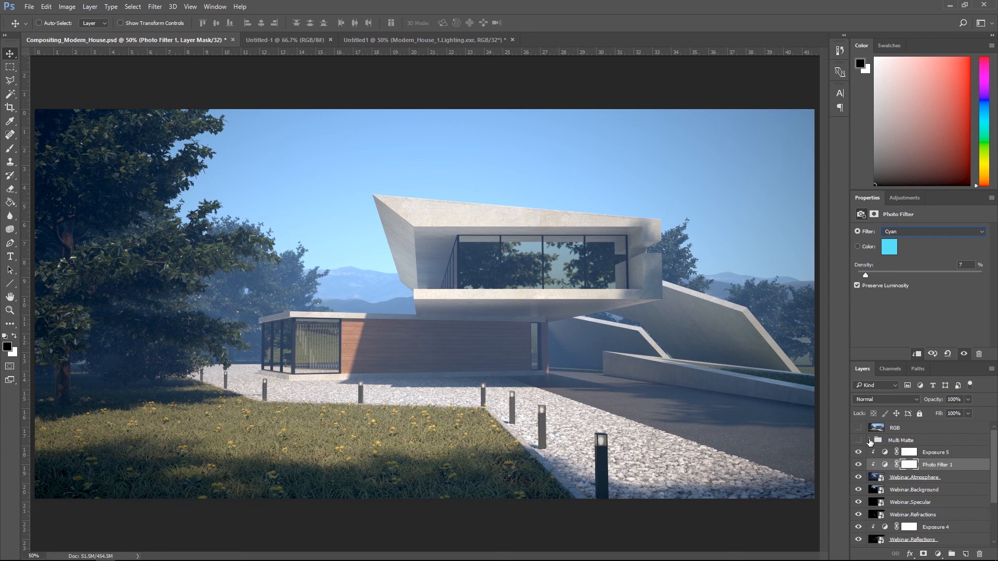
{"action": "left_click", "coordinate": [892, 442]}
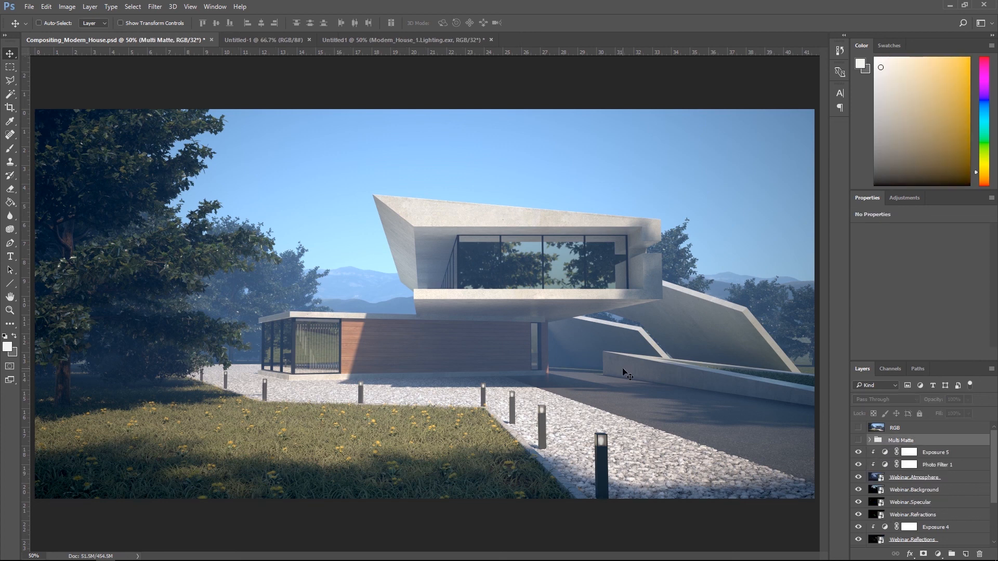
{"action": "left_click", "coordinate": [90, 7]}
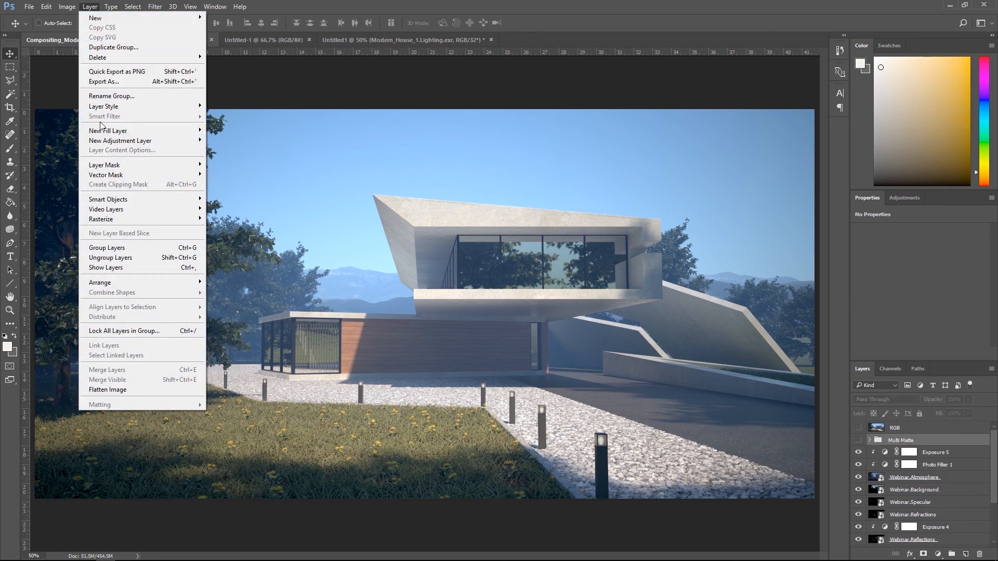
{"action": "mouse_move", "coordinate": [102, 139]}
{"action": "left_click", "coordinate": [239, 246]}
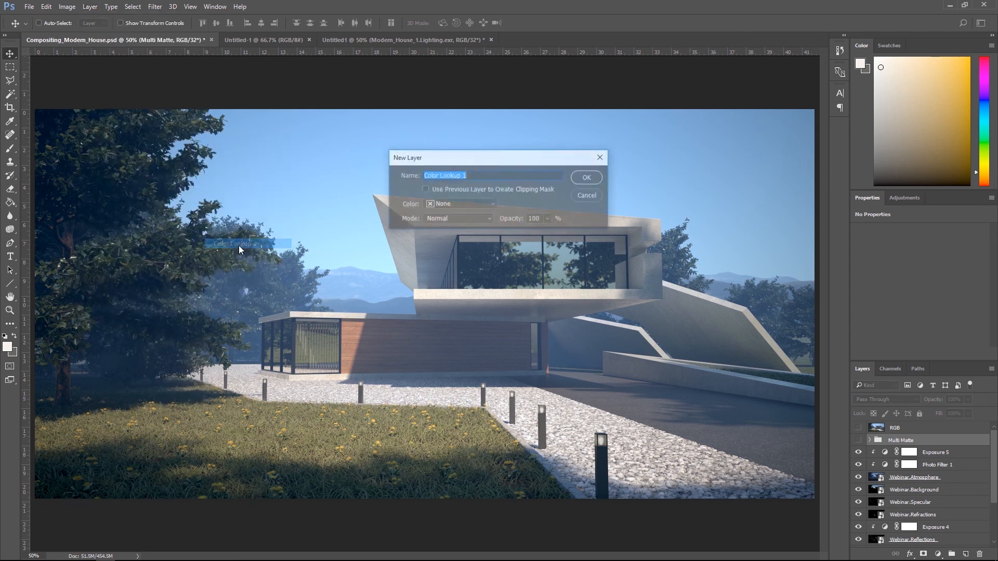
{"action": "left_click", "coordinate": [585, 179]}
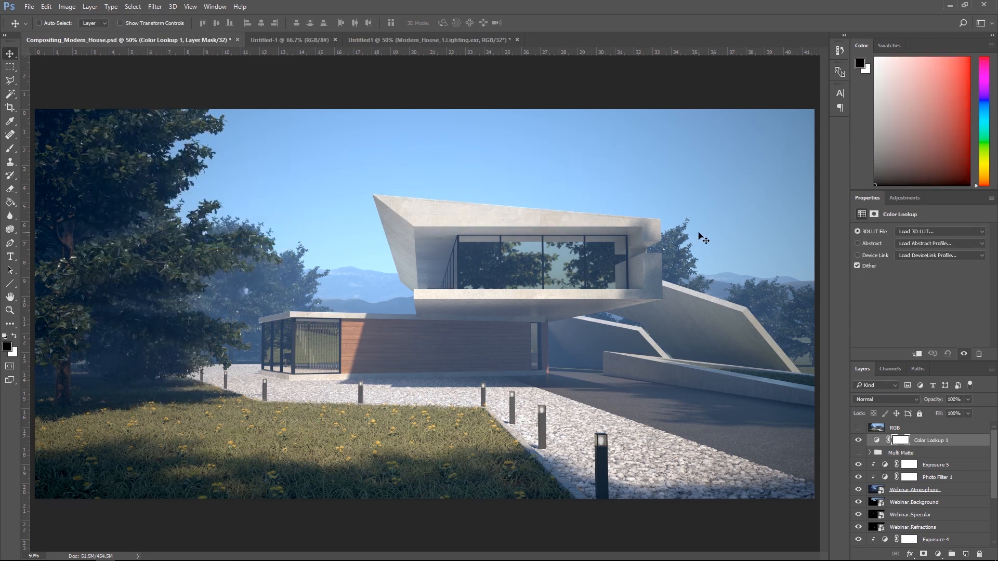
Step: Load Webinar.cube from the 1_Webinar_Rhino VFB folder as the Color Lookup's 3D LUT and set the layer's opacity to 87%
{"action": "left_click", "coordinate": [915, 234]}
{"action": "left_click", "coordinate": [915, 242]}
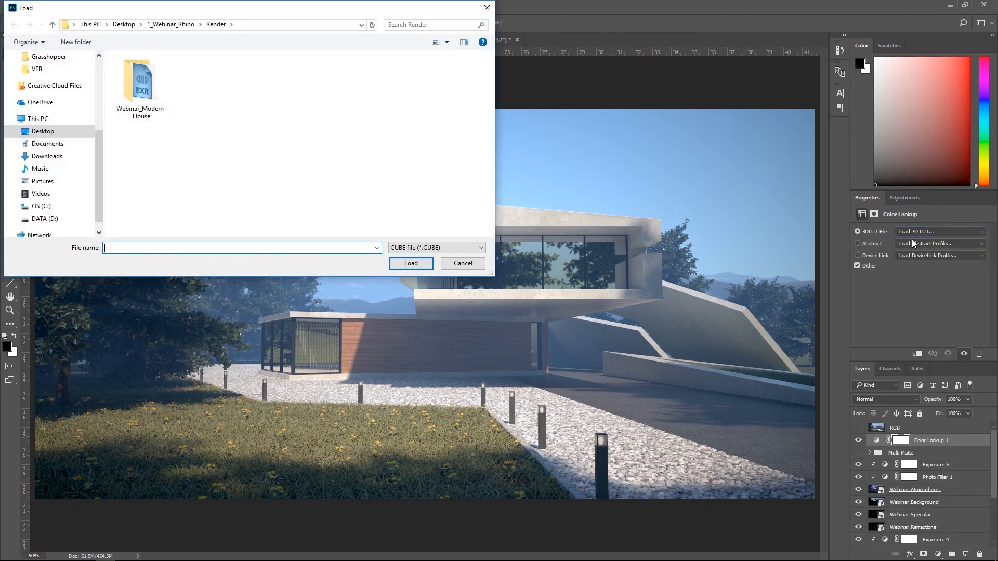
{"action": "left_click_drag", "start_coordinate": [276, 15], "coordinate": [525, 135]}
{"action": "left_click", "coordinate": [424, 148]}
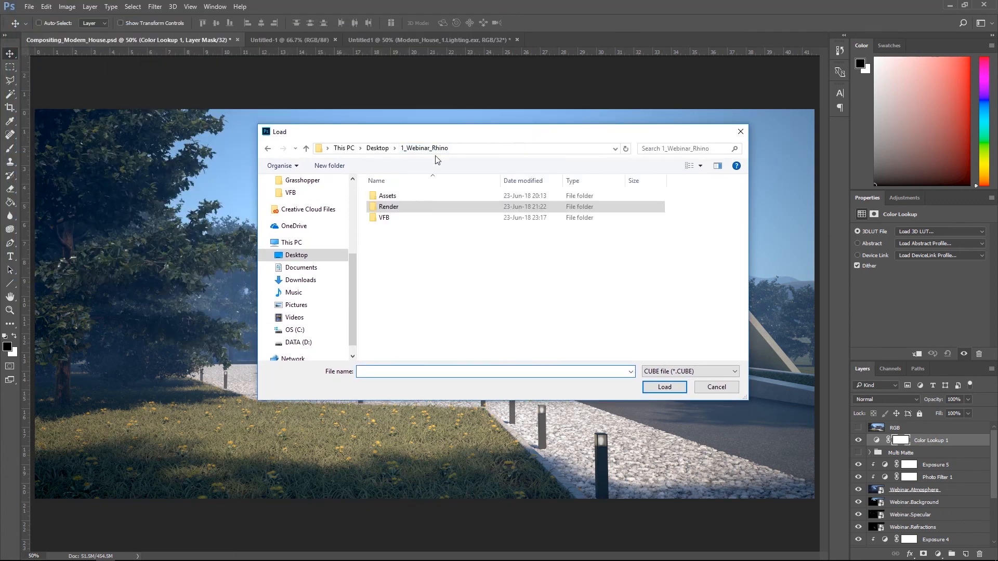
{"action": "double_click", "coordinate": [384, 218]}
{"action": "left_click", "coordinate": [457, 207]}
{"action": "left_click", "coordinate": [665, 388]}
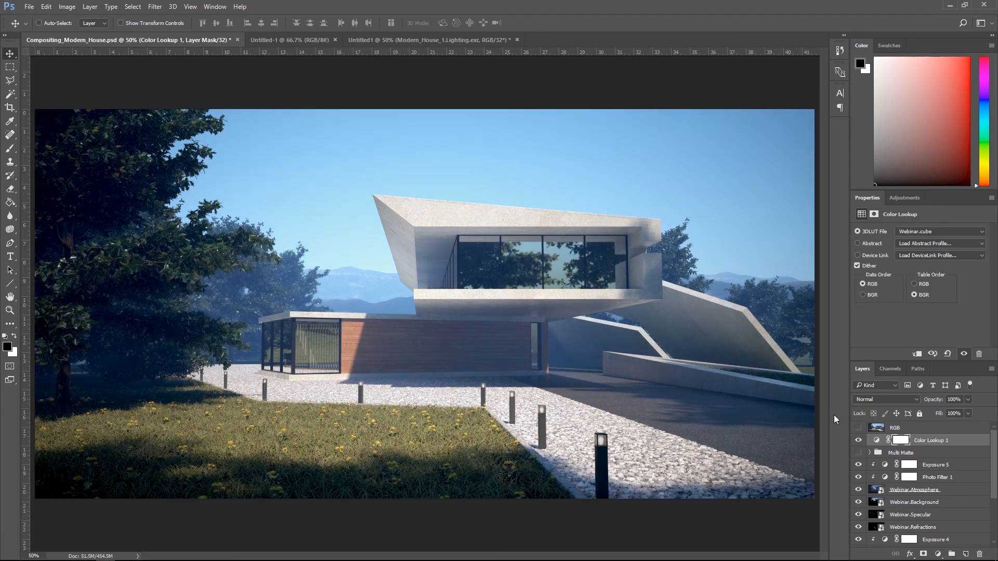
{"action": "left_click_drag", "start_coordinate": [943, 403], "coordinate": [934, 402]}
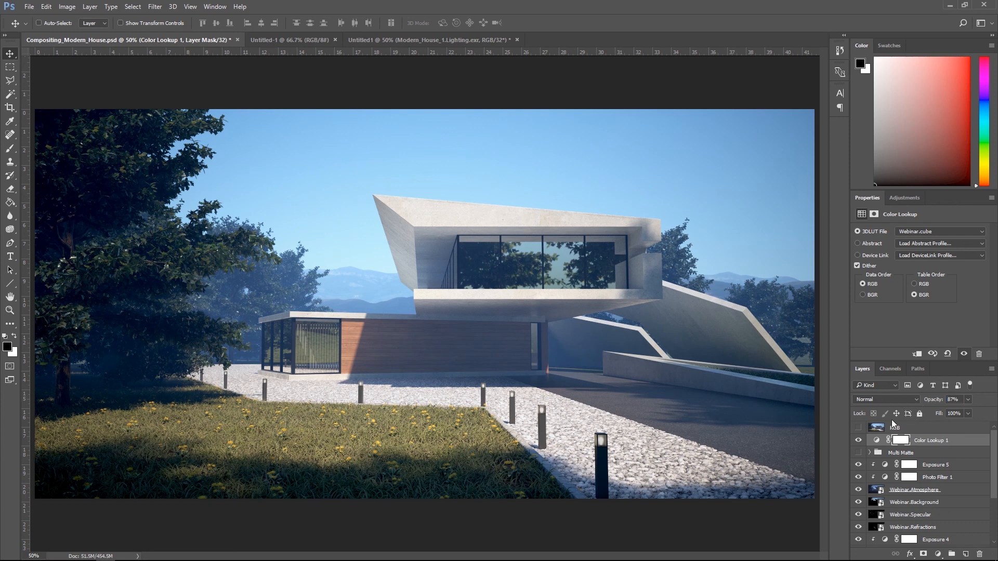
Step: Compare the graded composite with the original render by showing and hiding the RGB layer twice
{"action": "left_click", "coordinate": [859, 428]}
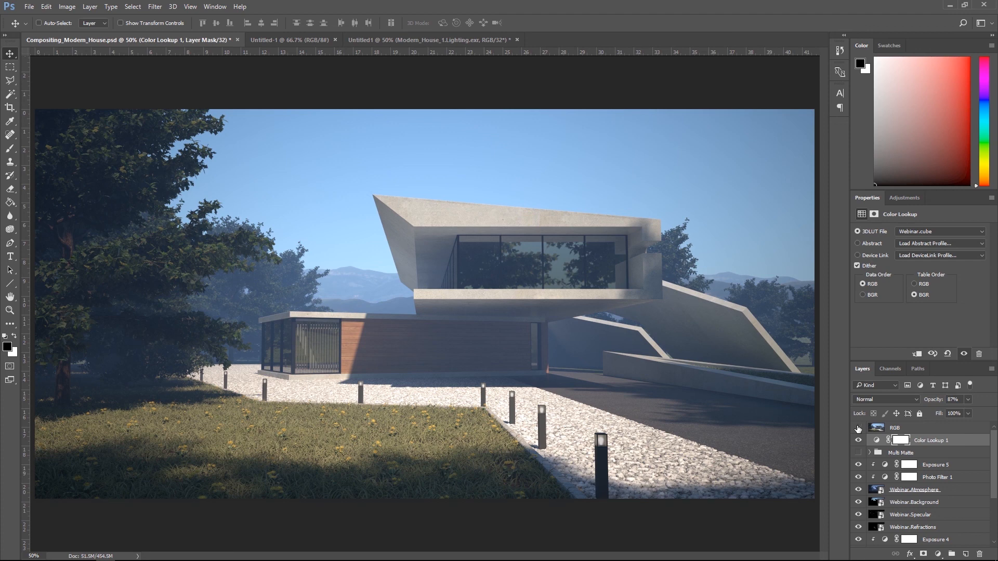
{"action": "left_click", "coordinate": [858, 428]}
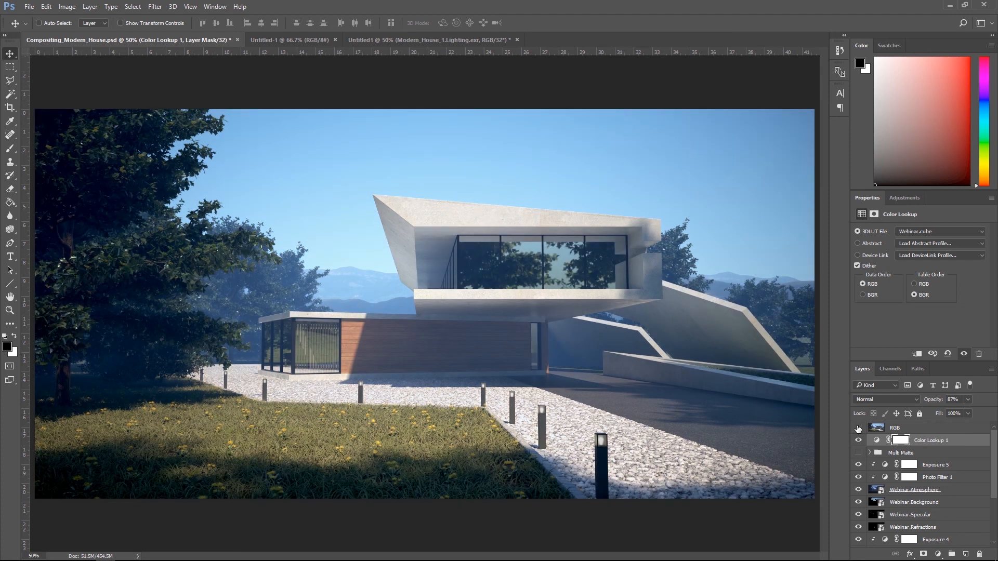
{"action": "left_click", "coordinate": [858, 427]}
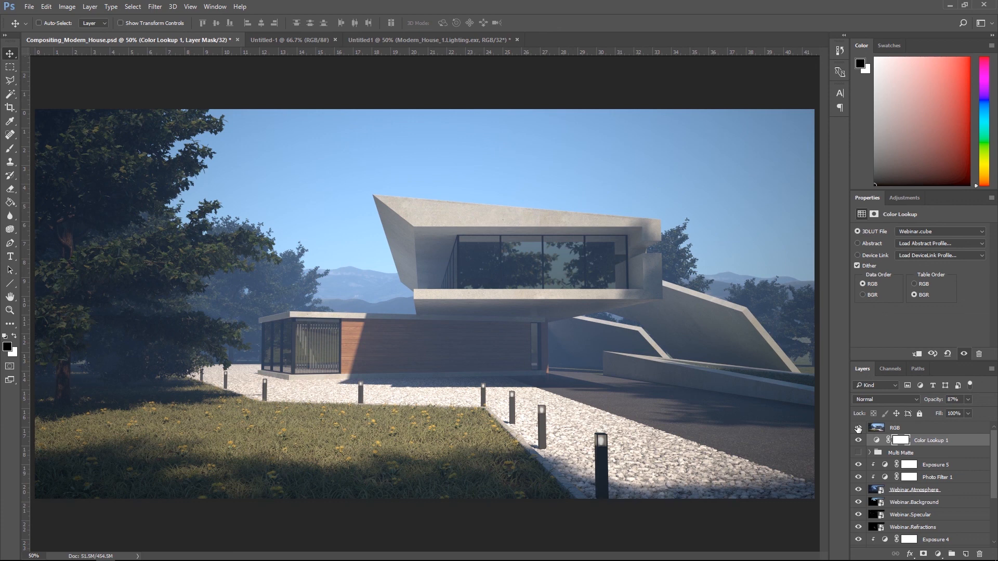
{"action": "left_click", "coordinate": [858, 427]}
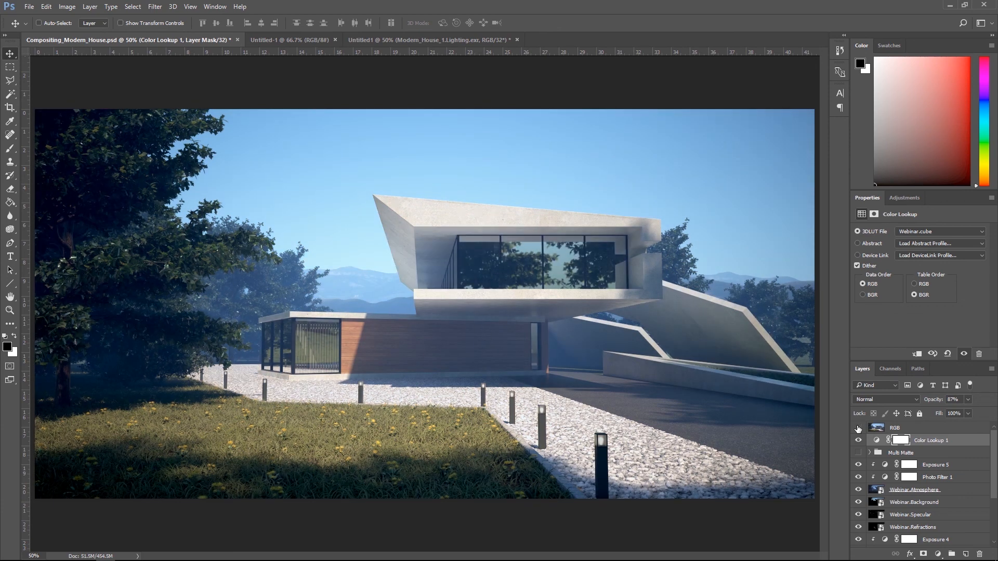
Step: Switch to V-Ray Cloud in the browser, download the completed Modern_House_1 render job and minimize the browser window
{"action": "key", "text": "alt+Tab"}
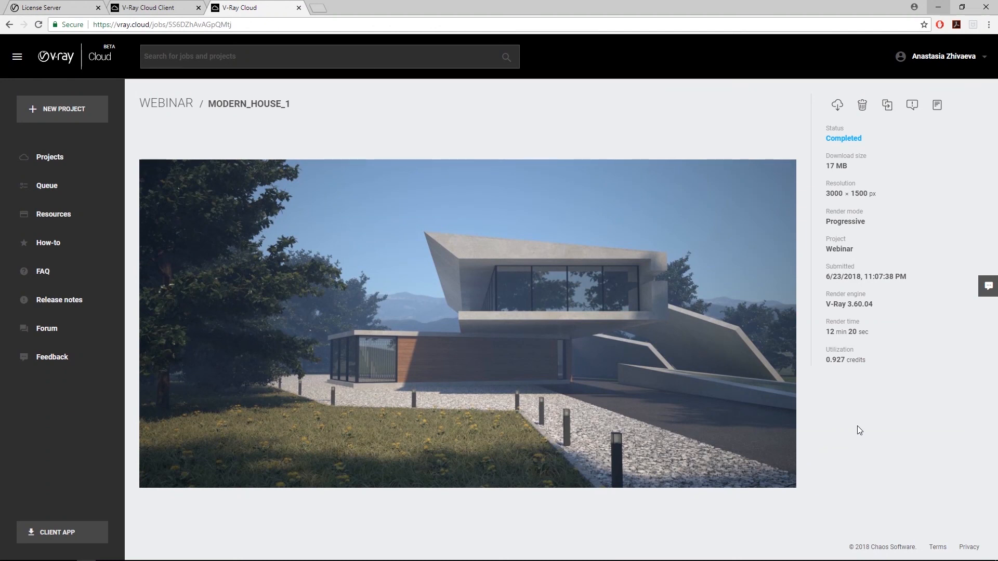
{"action": "left_click", "coordinate": [837, 105]}
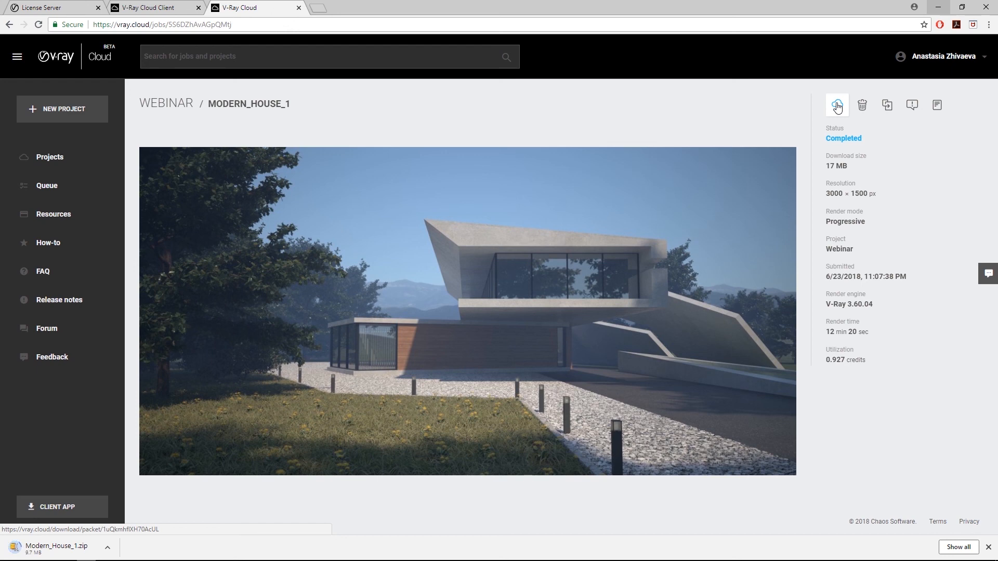
{"action": "left_click", "coordinate": [906, 52]}
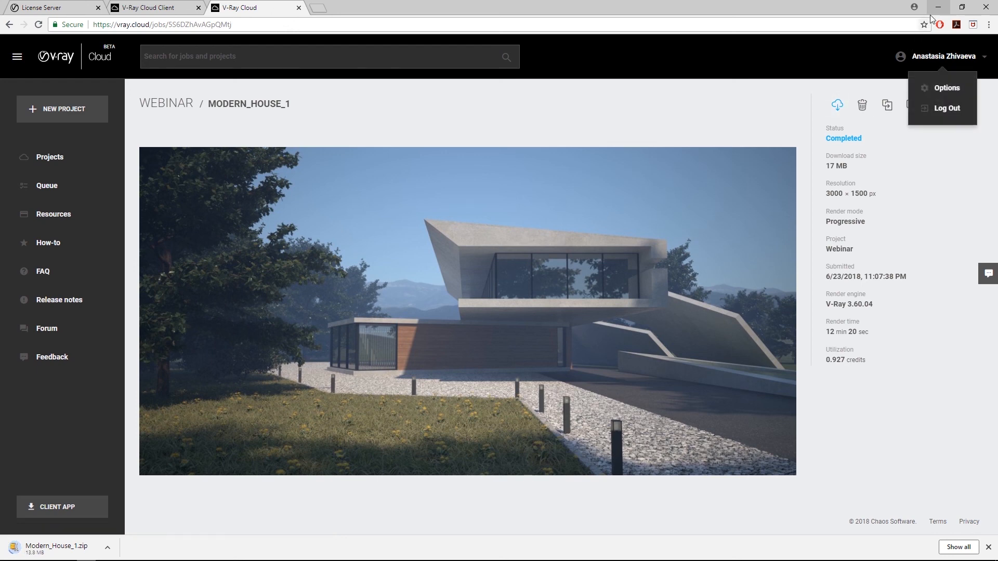
{"action": "left_click", "coordinate": [938, 7]}
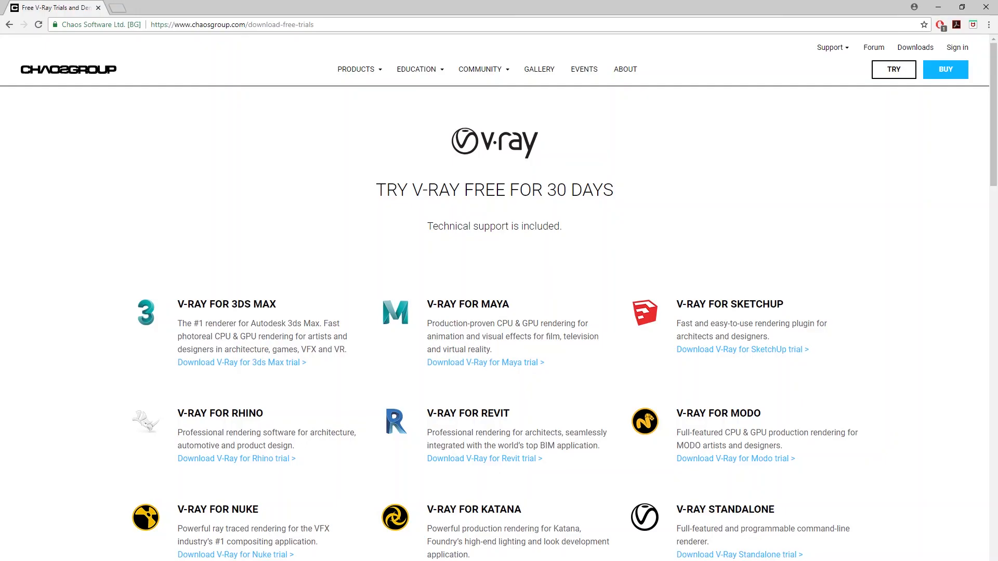